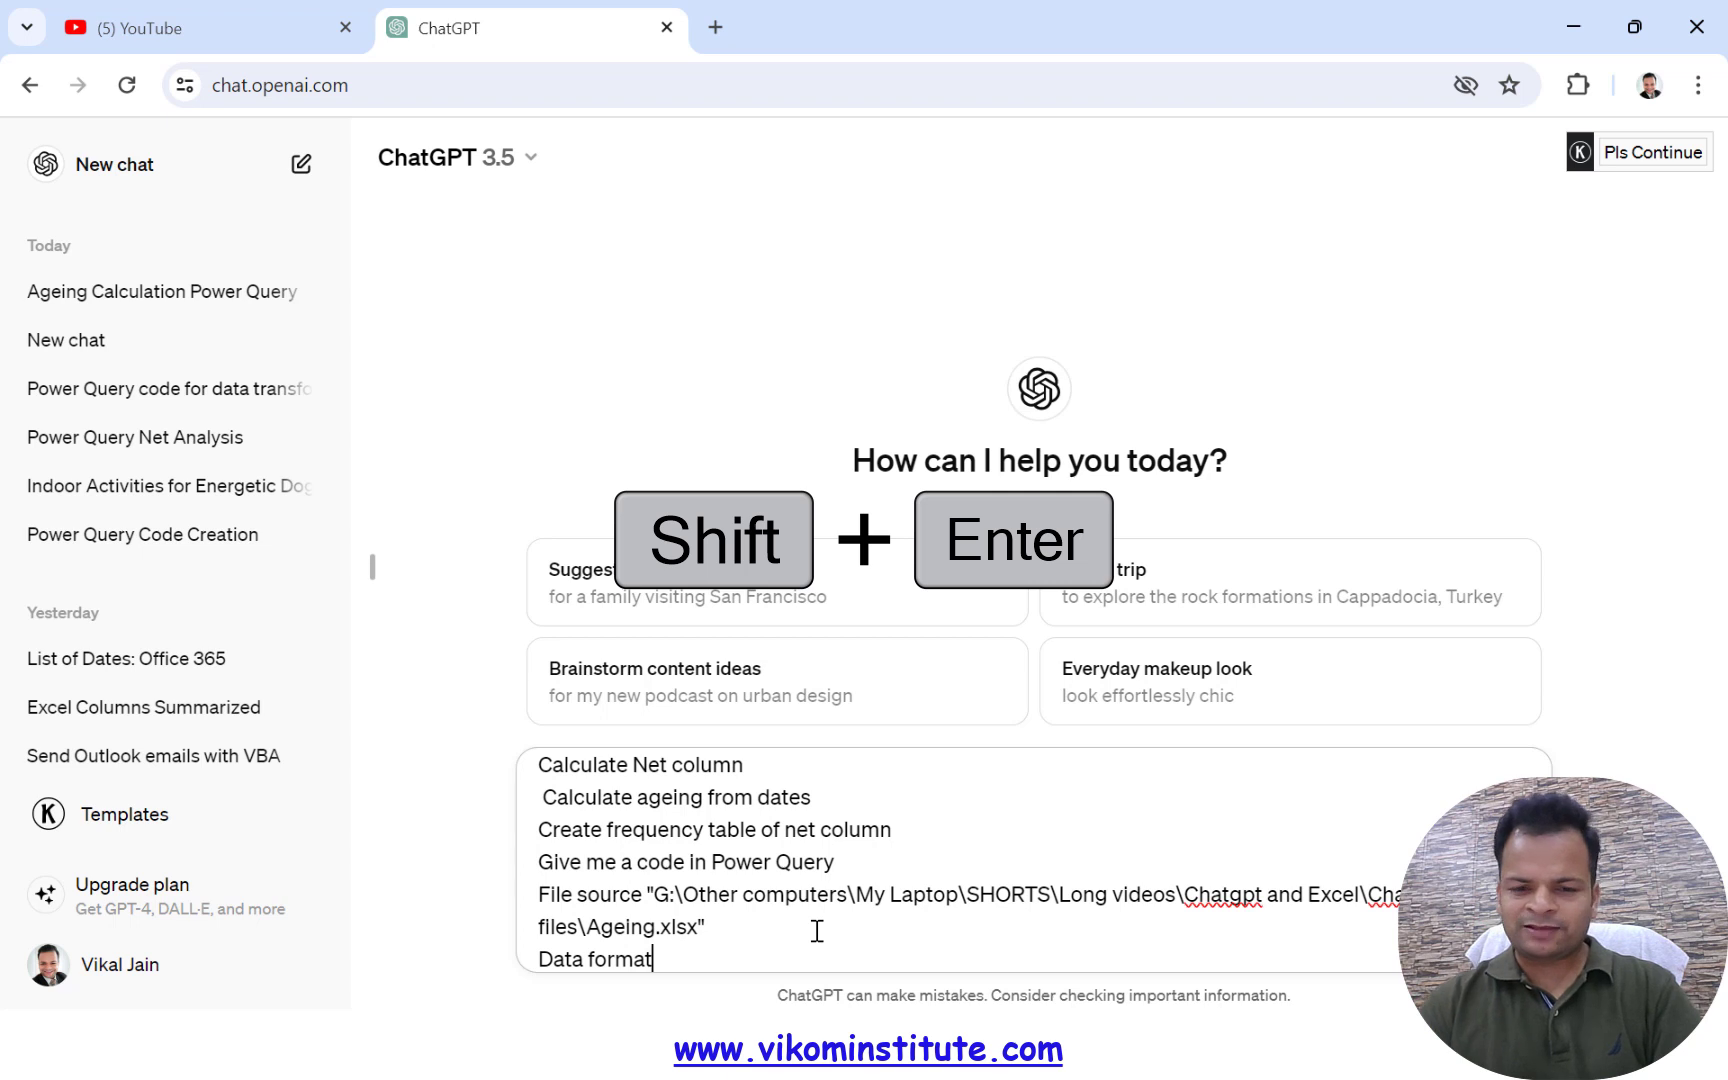
- Copy the header row from Date to Credit in the Ageing workbook into the ChatGPT prompt under "Data format" and send the prompt
{"action": "key", "text": "shift+Return"}
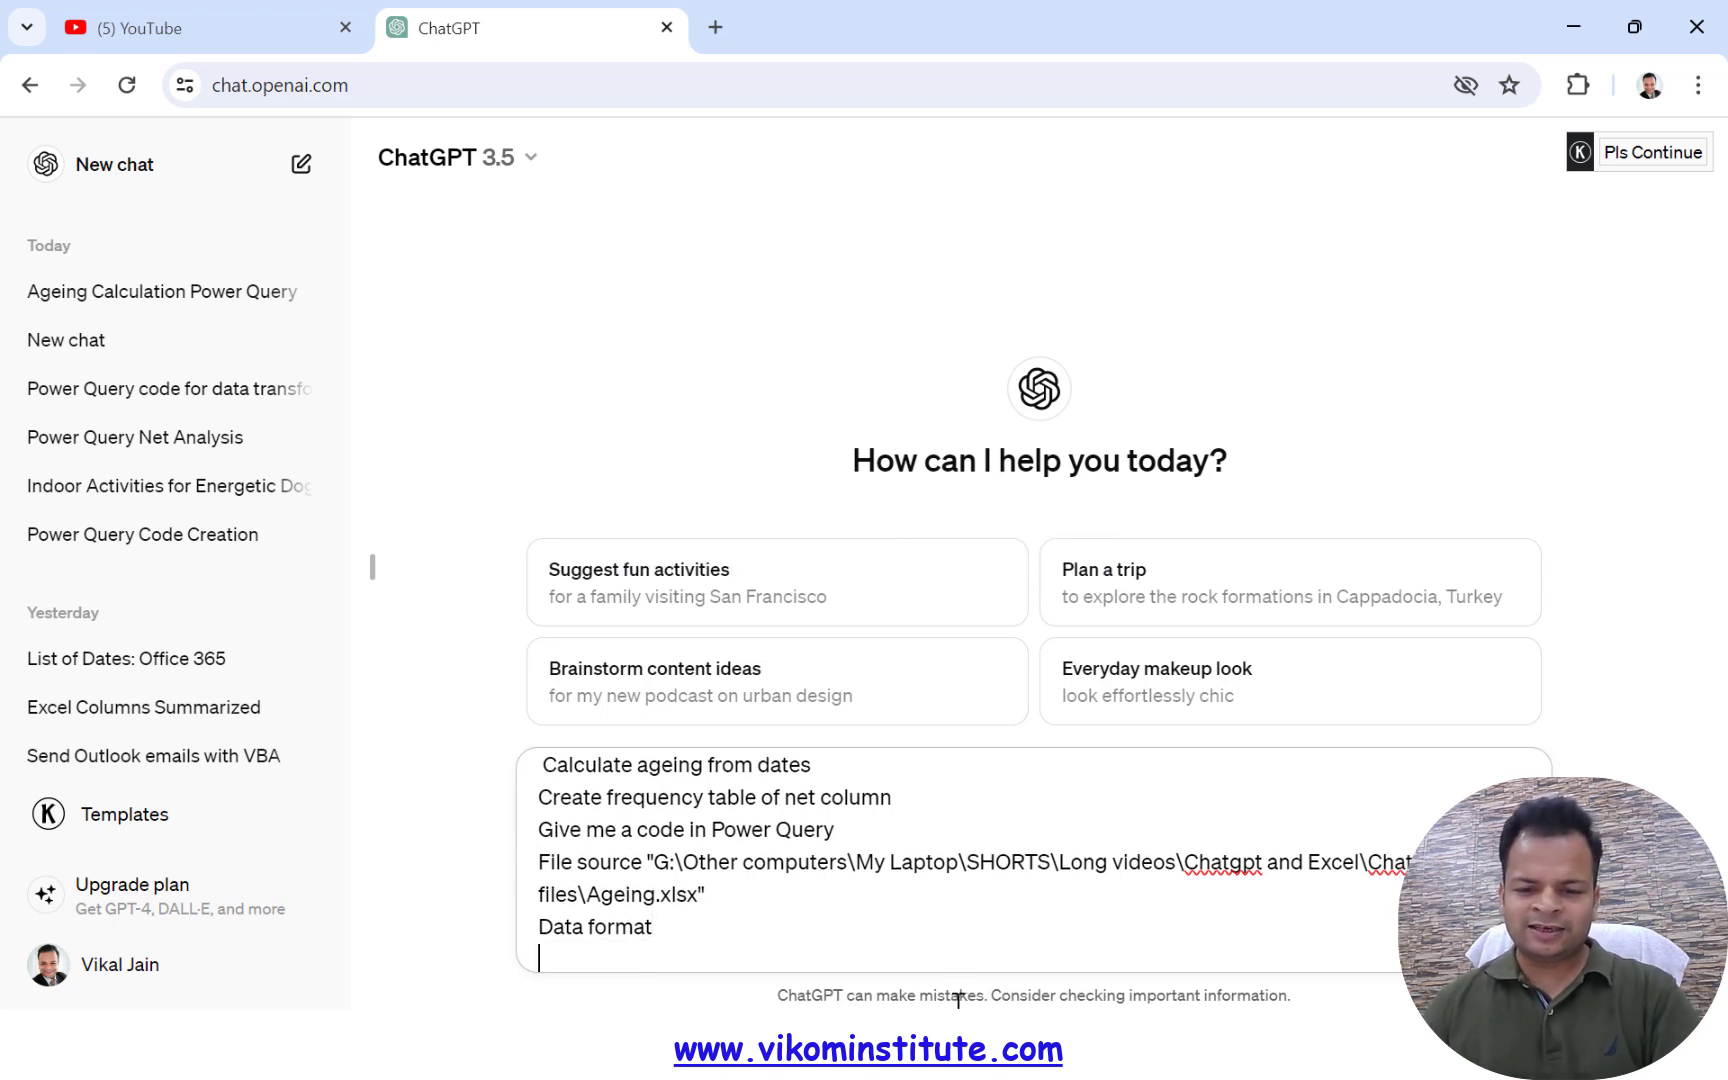
{"action": "mouse_move", "coordinate": [996, 1060]}
{"action": "left_click", "coordinate": [970, 803]}
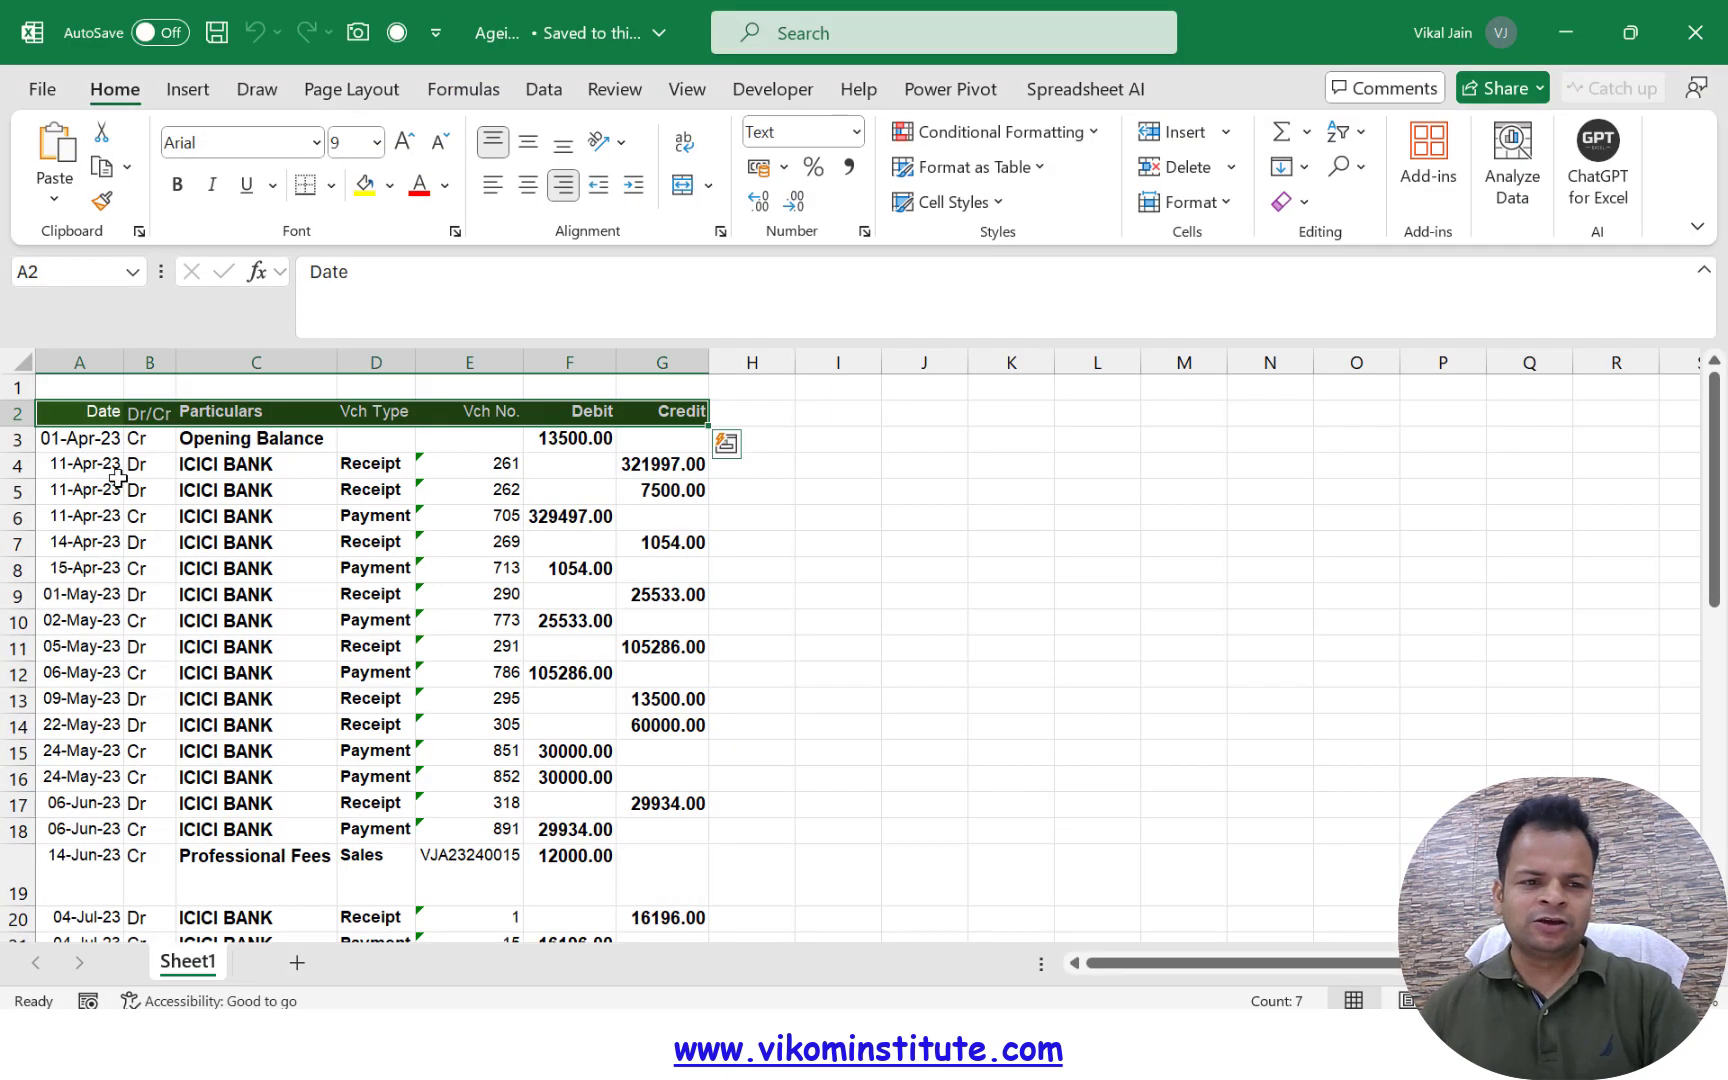
{"action": "key", "text": "ctrl+c"}
{"action": "key", "text": "alt+Tab"}
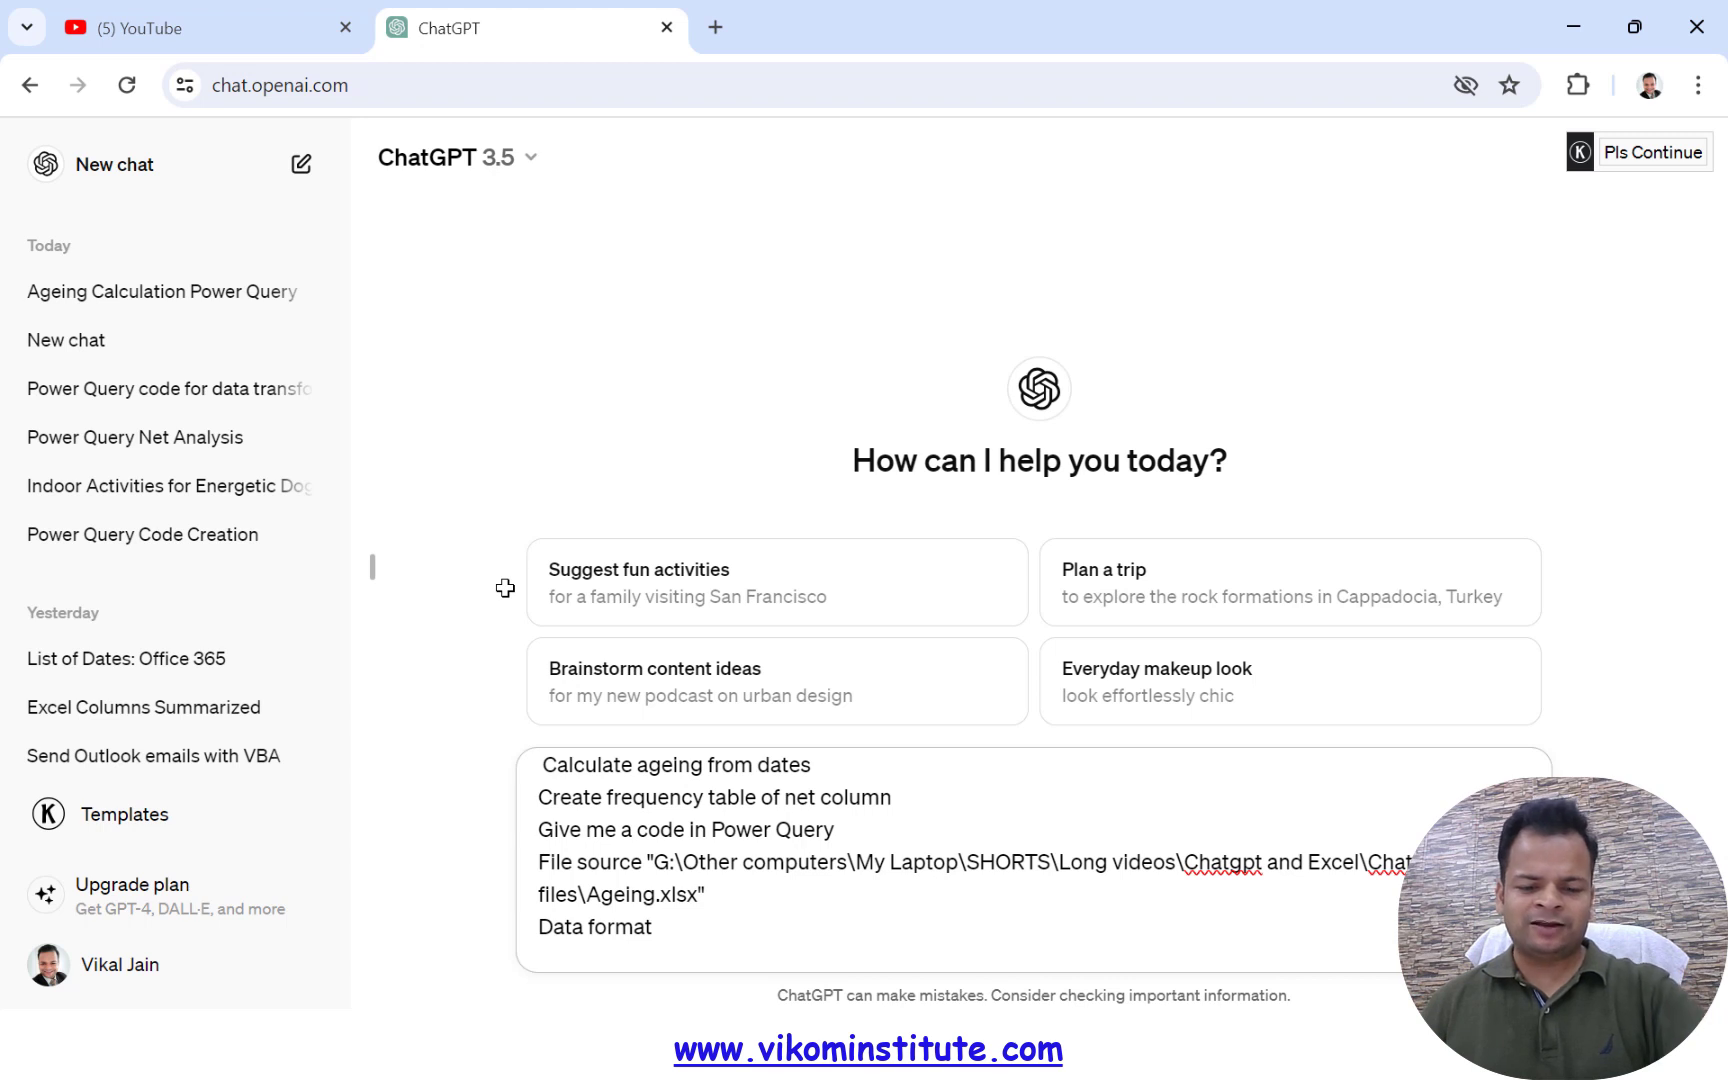
{"action": "key", "text": "ctrl+v"}
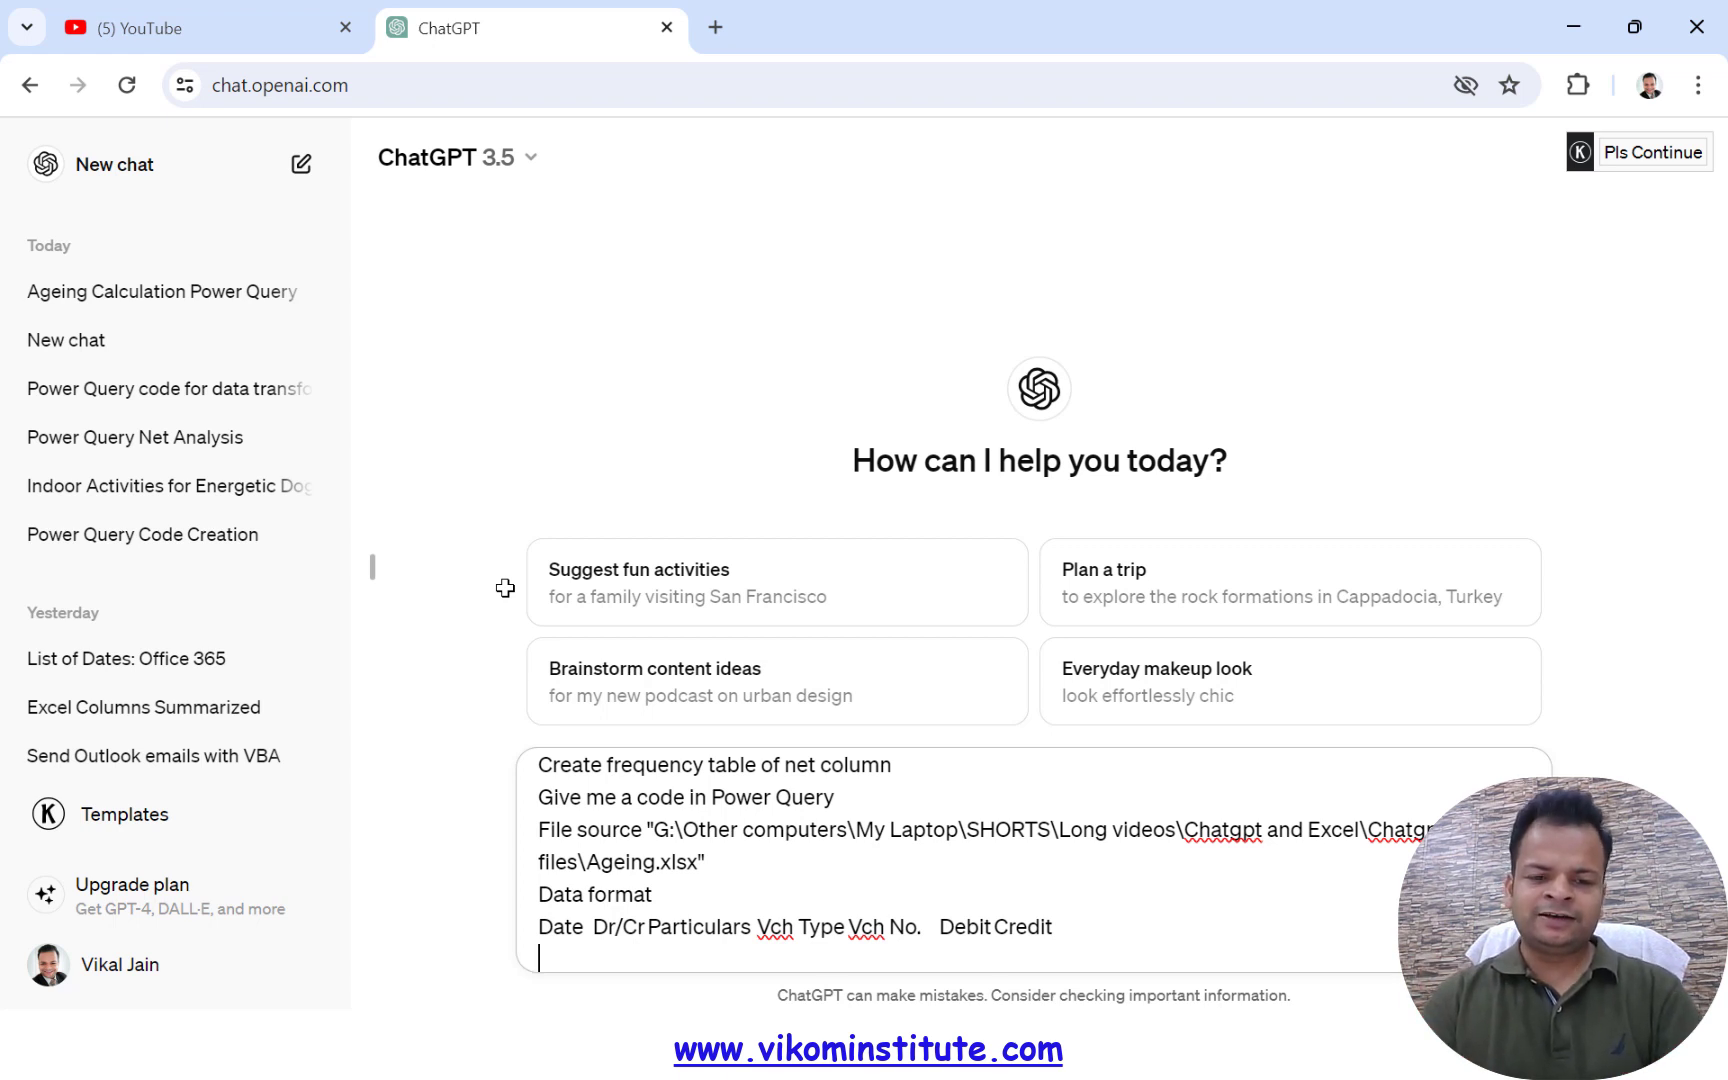
{"action": "key", "text": "Return"}
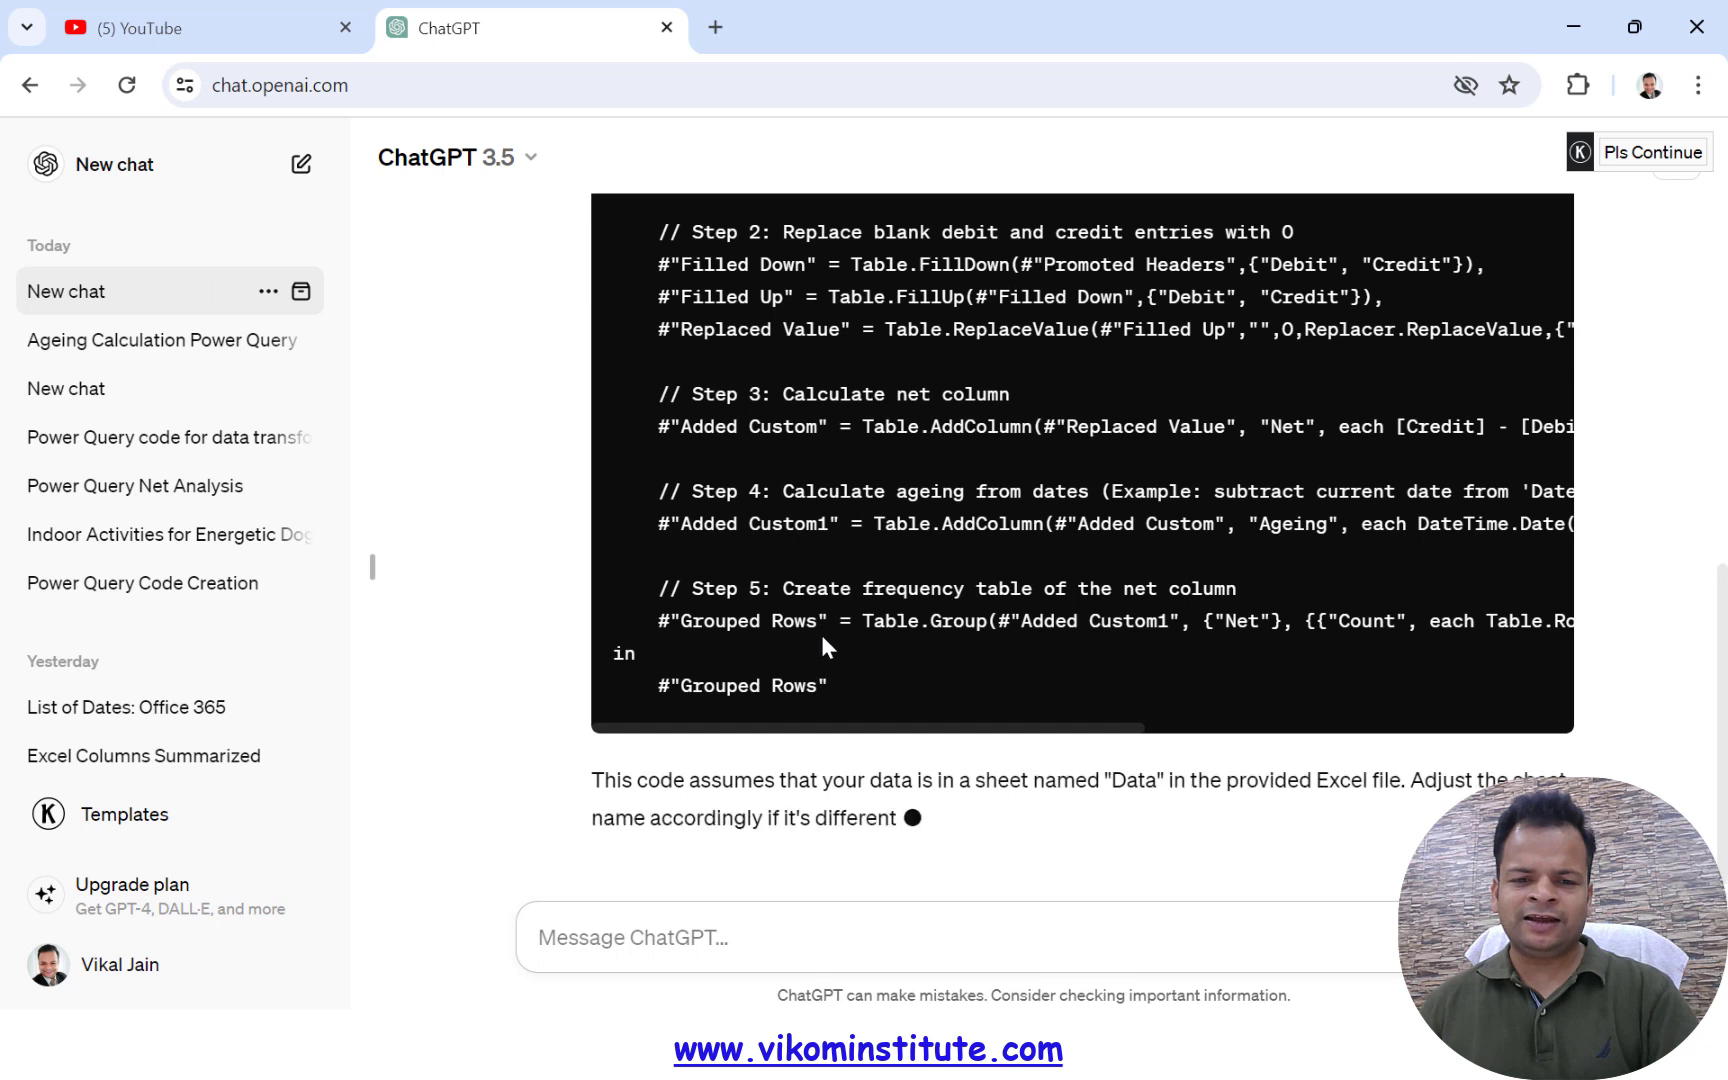
- Copy the generated Power Query code and switch to the empty Book3 workbook in Excel
{"action": "scroll", "coordinate": [919, 639], "scroll_direction": "up", "scroll_amount": 5}
{"action": "left_click", "coordinate": [1490, 455]}
{"action": "mouse_move", "coordinate": [1012, 985]}
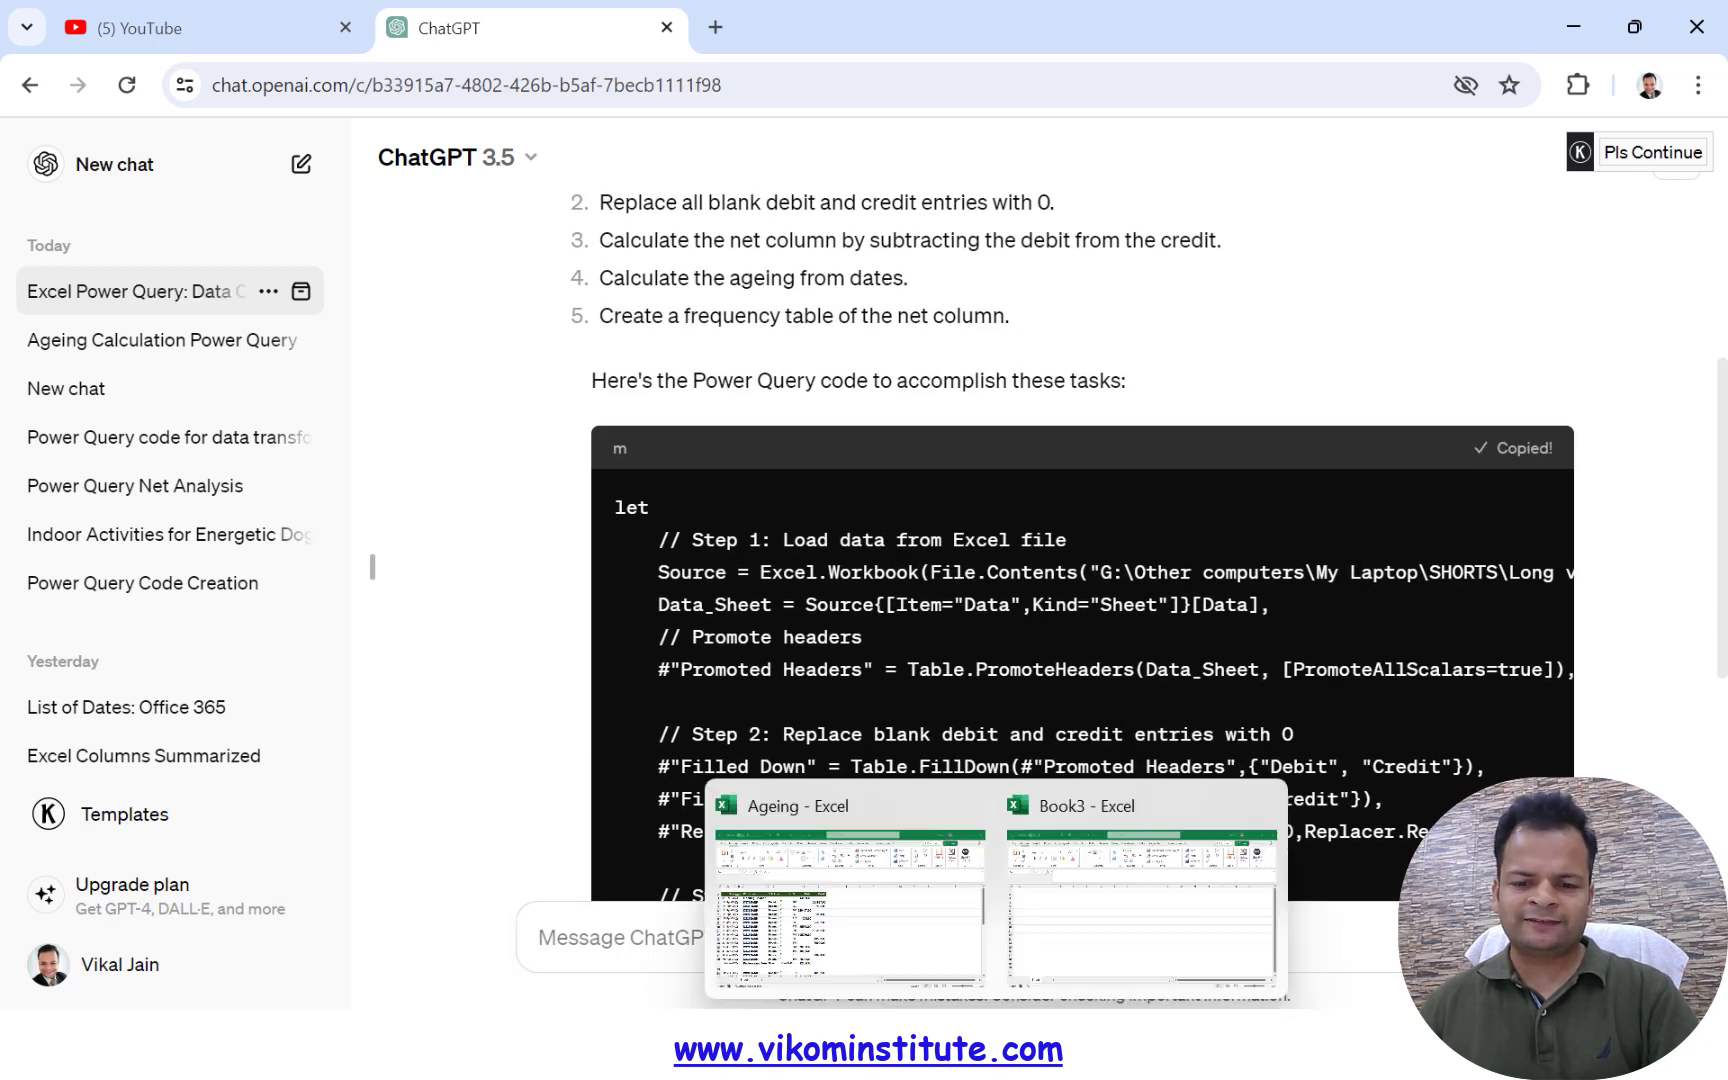
{"action": "left_click", "coordinate": [1068, 949]}
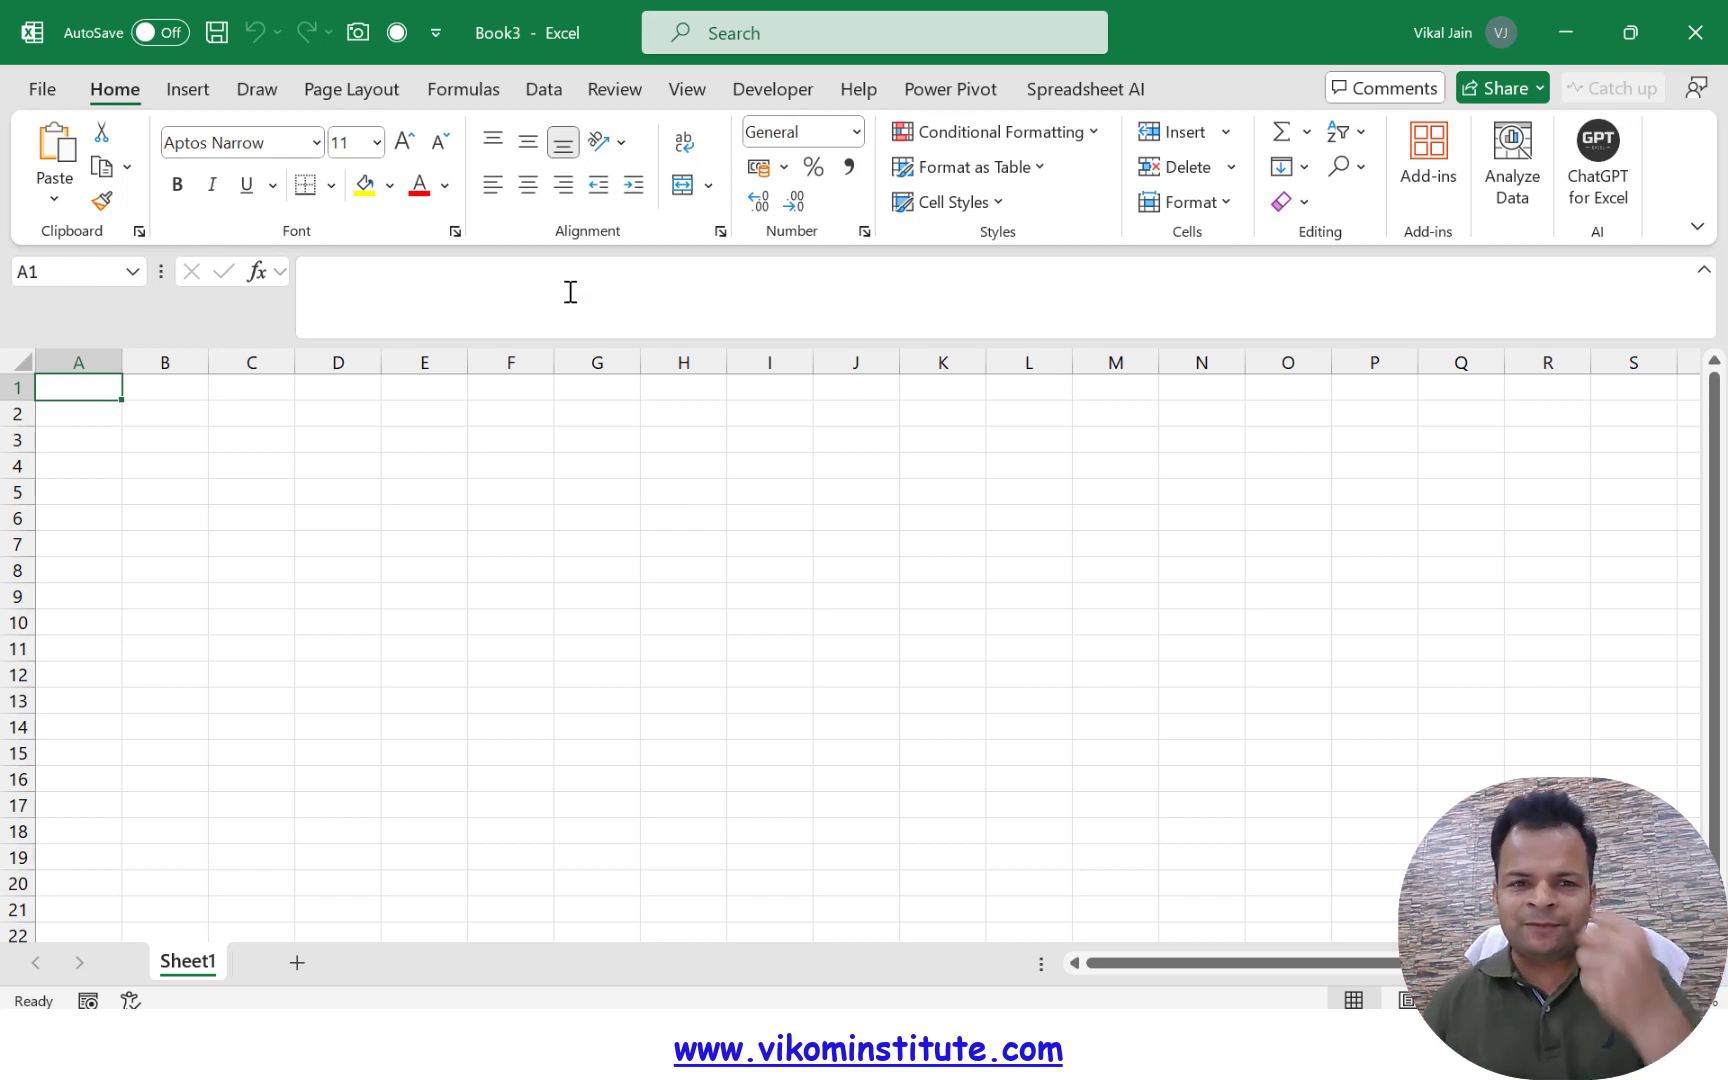
- Launch the Power Query Editor from Book3 and create a blank query
{"action": "left_click", "coordinate": [535, 90]}
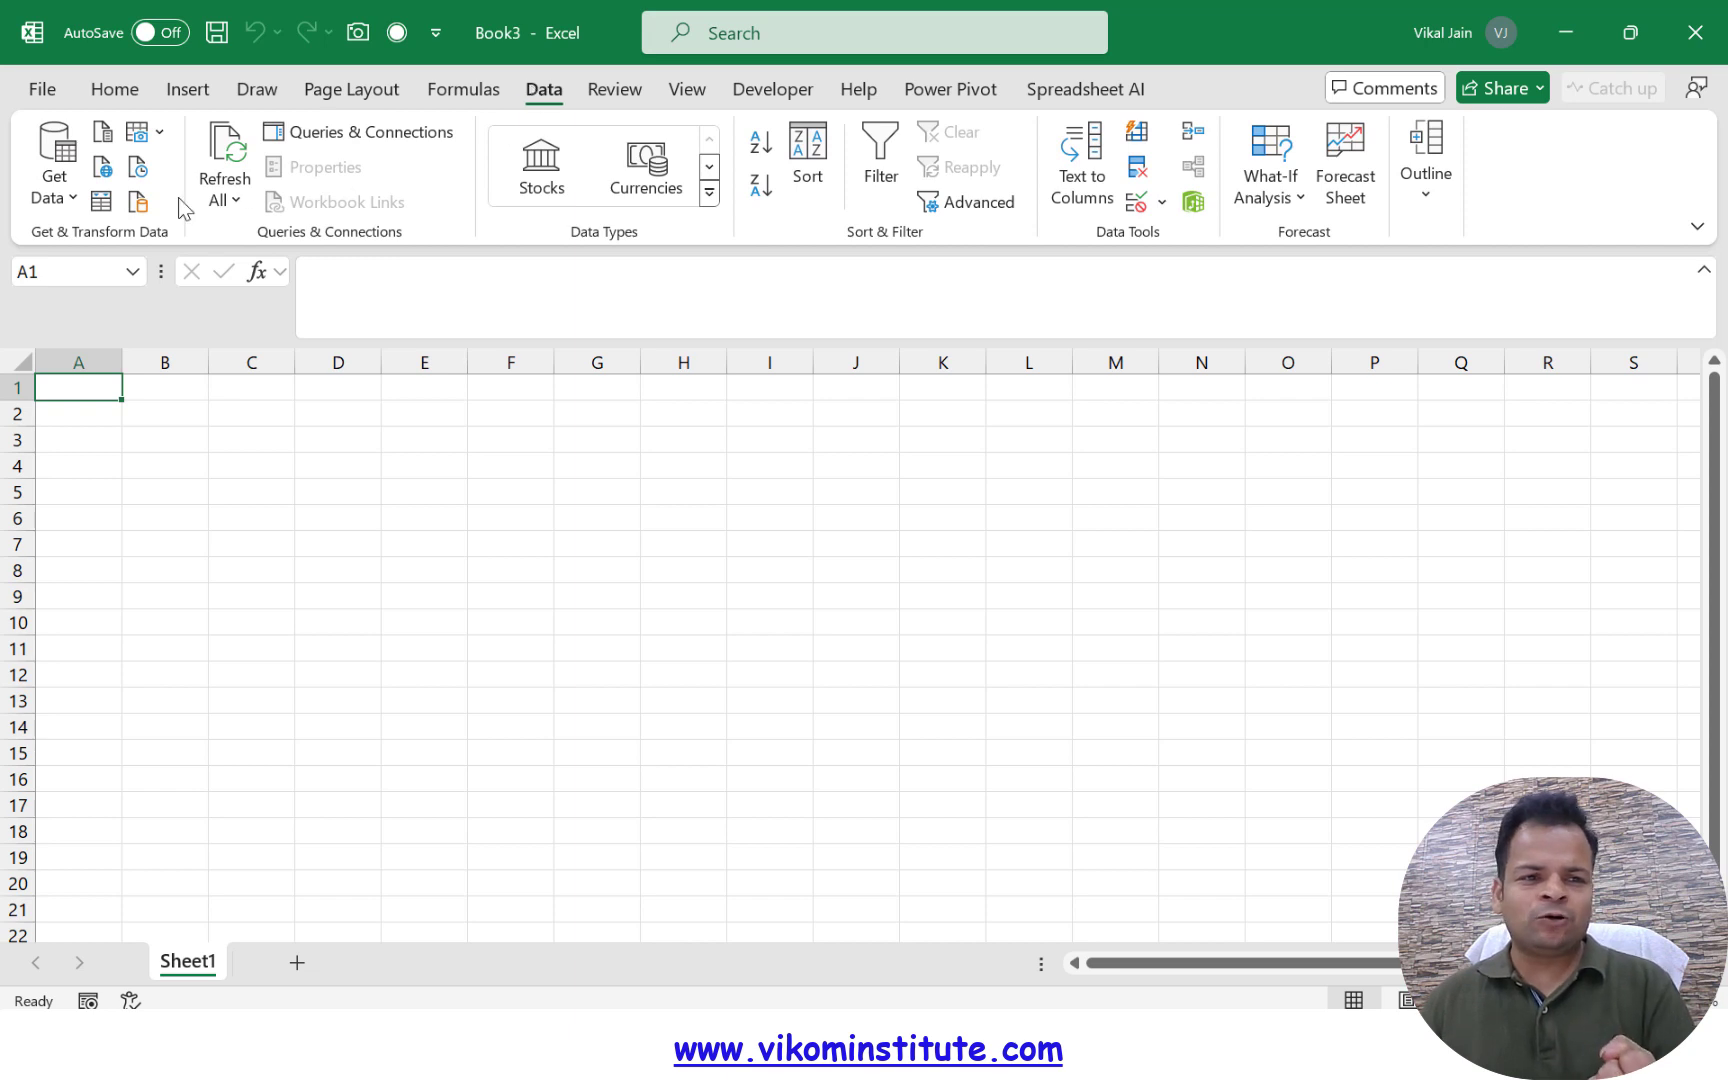
{"action": "left_click", "coordinate": [78, 200]}
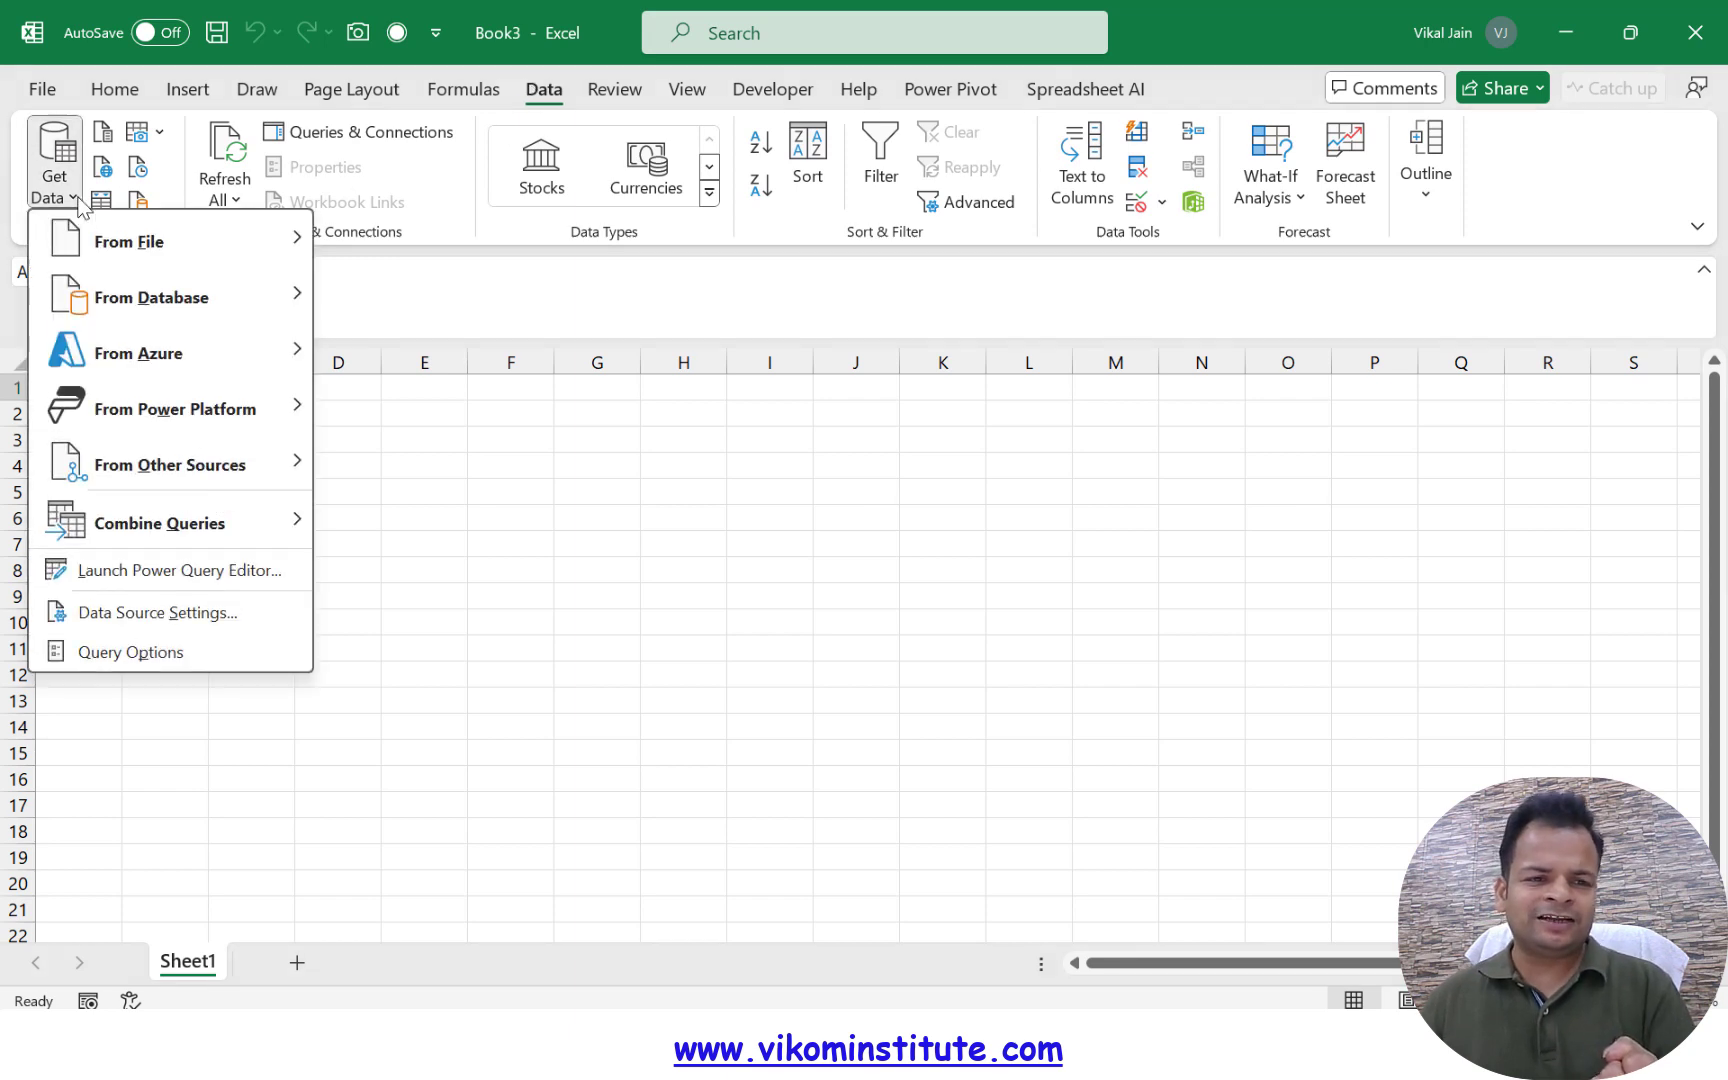
{"action": "left_click", "coordinate": [122, 570]}
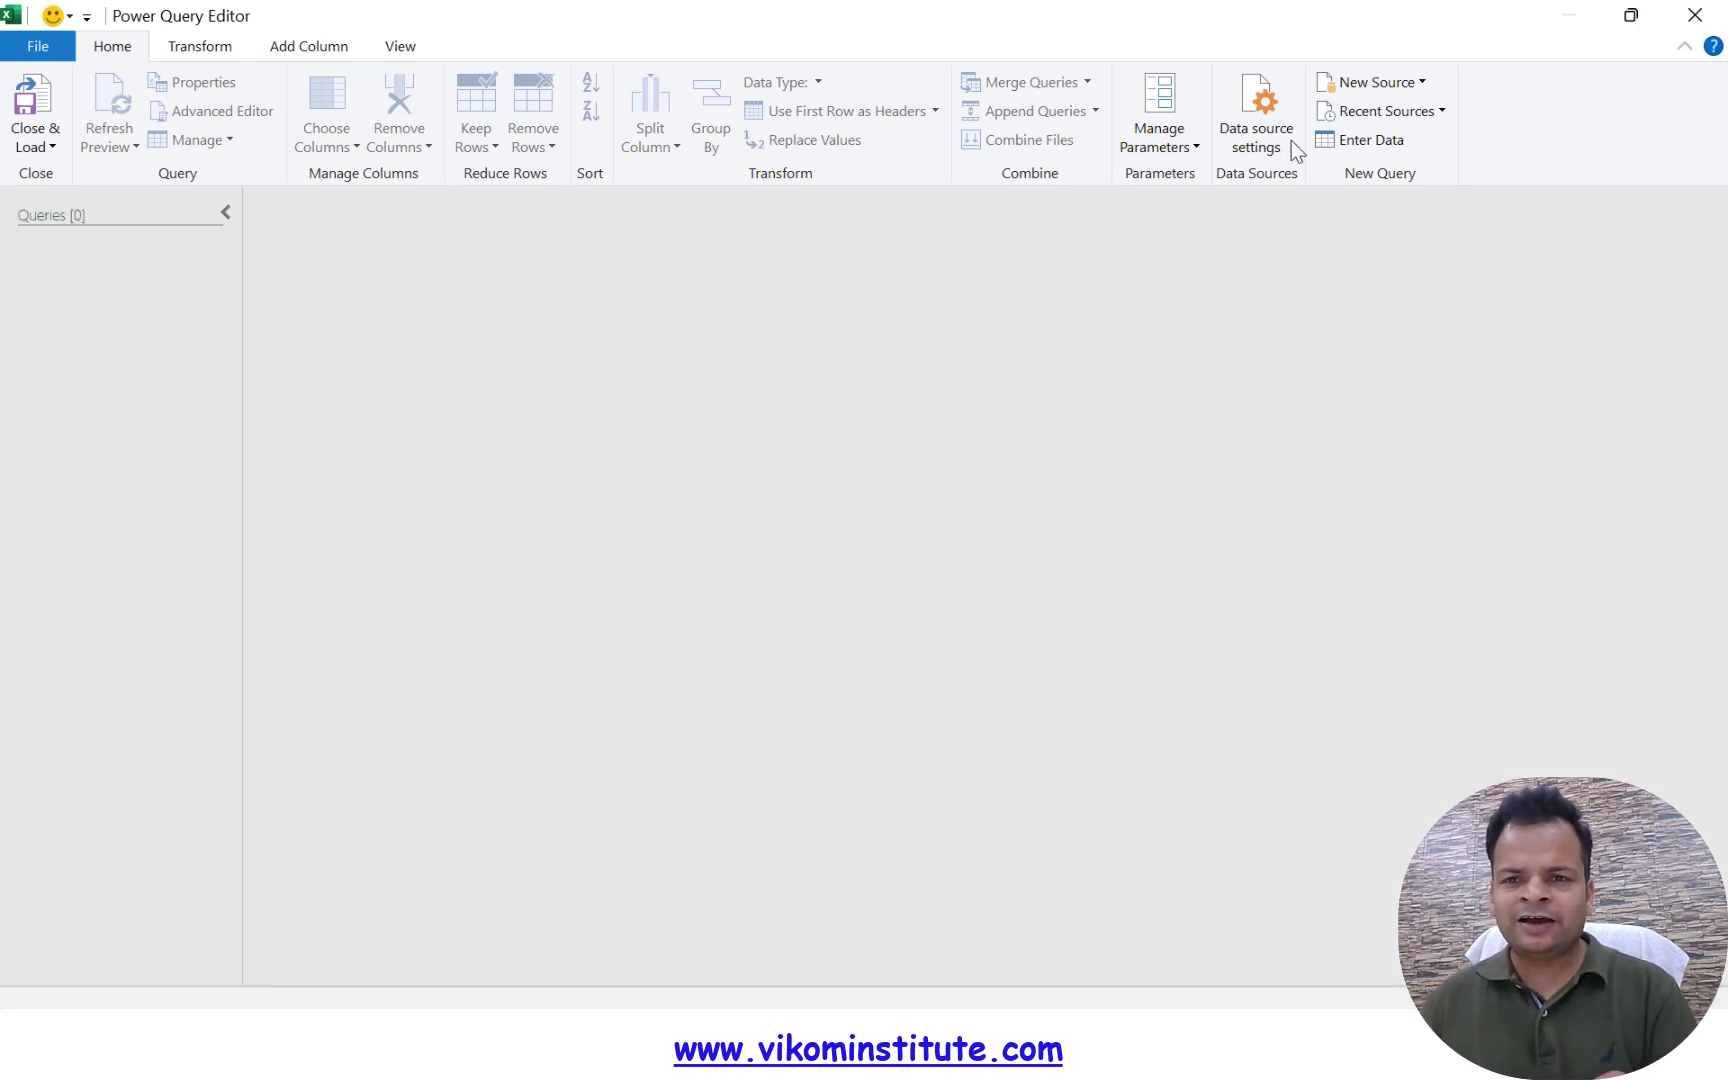
{"action": "left_click", "coordinate": [1413, 84]}
{"action": "mouse_move", "coordinate": [1423, 170]}
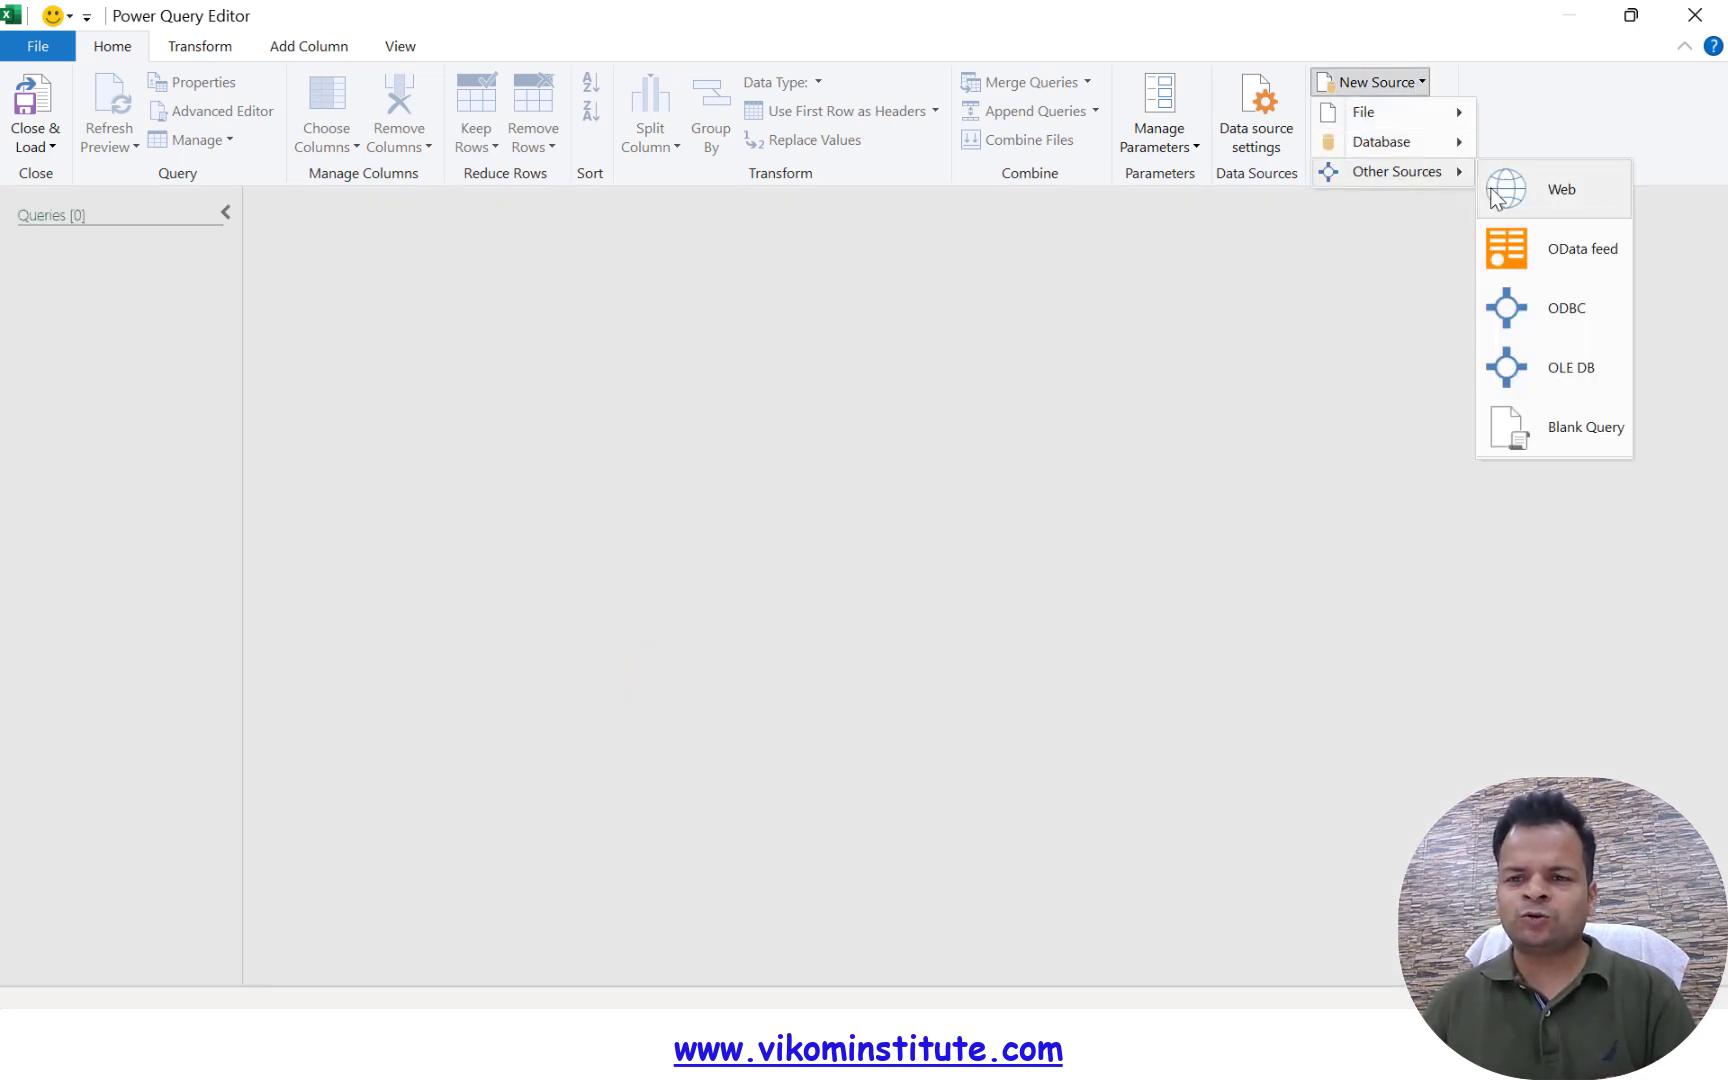
{"action": "left_click", "coordinate": [1514, 429]}
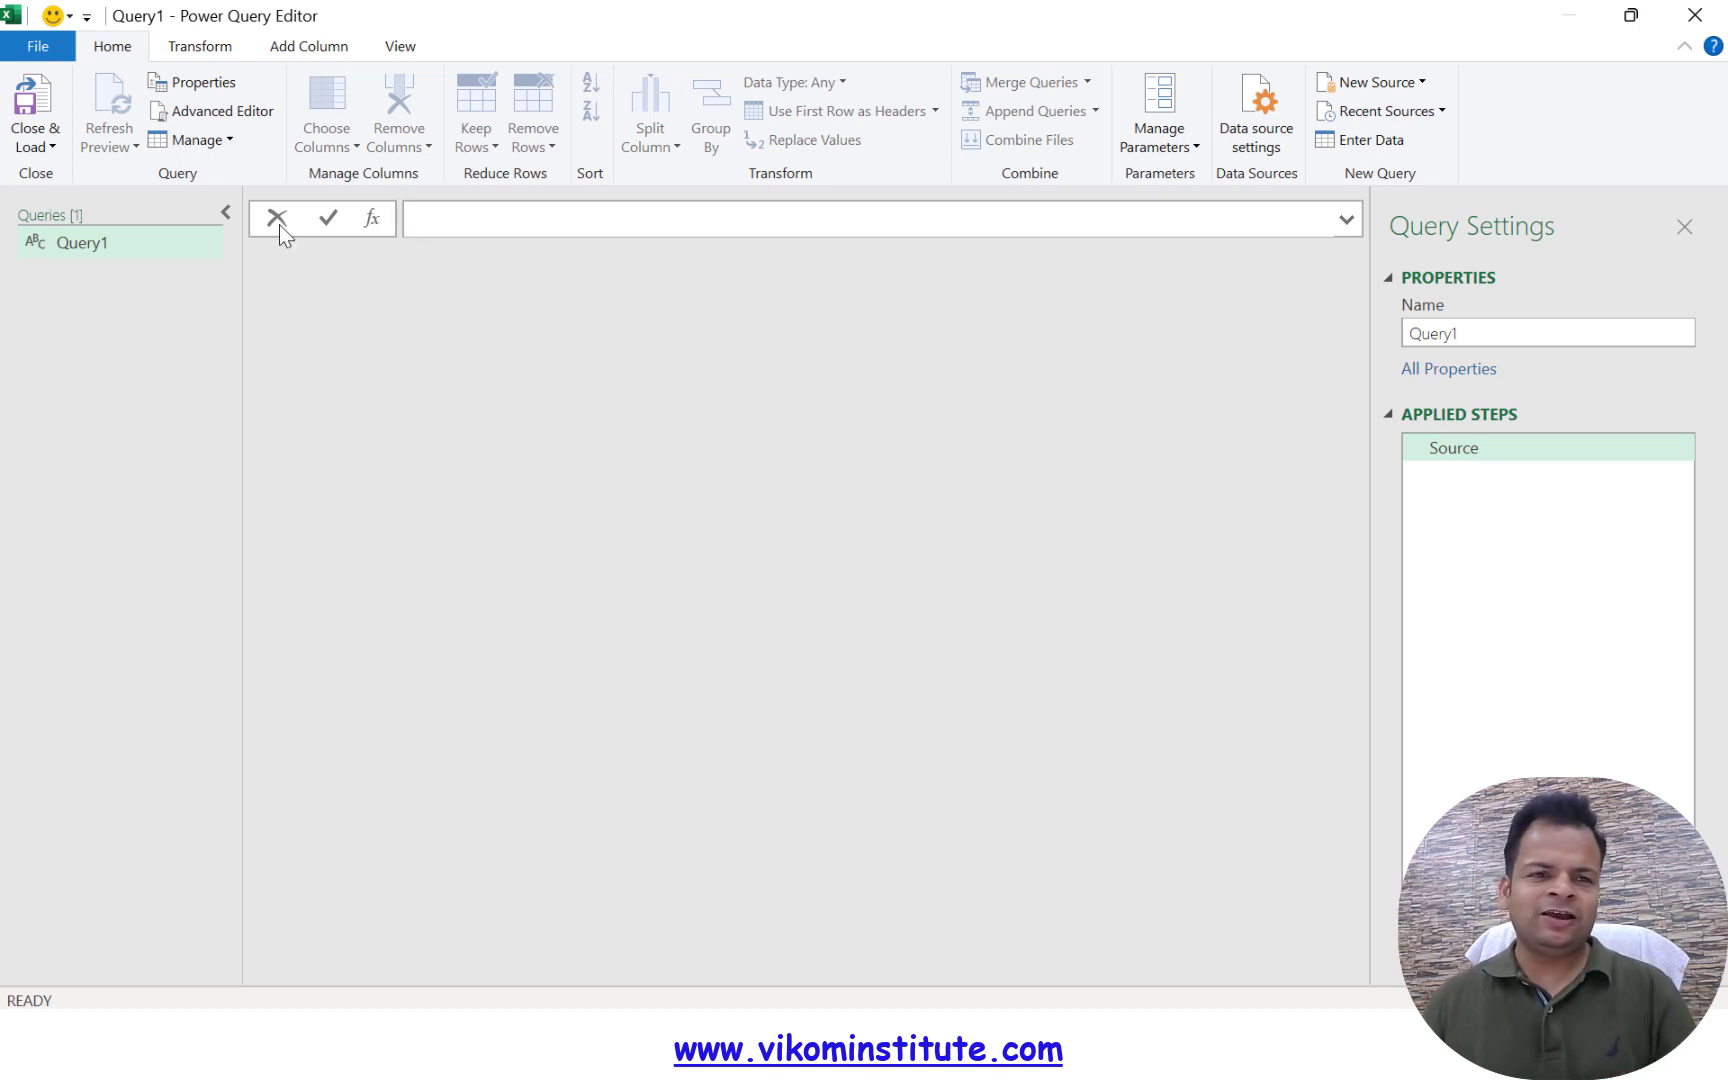
- Replace the blank query's default code with the copied M code, and inspect its Source and Navigation steps
{"action": "left_click", "coordinate": [241, 120]}
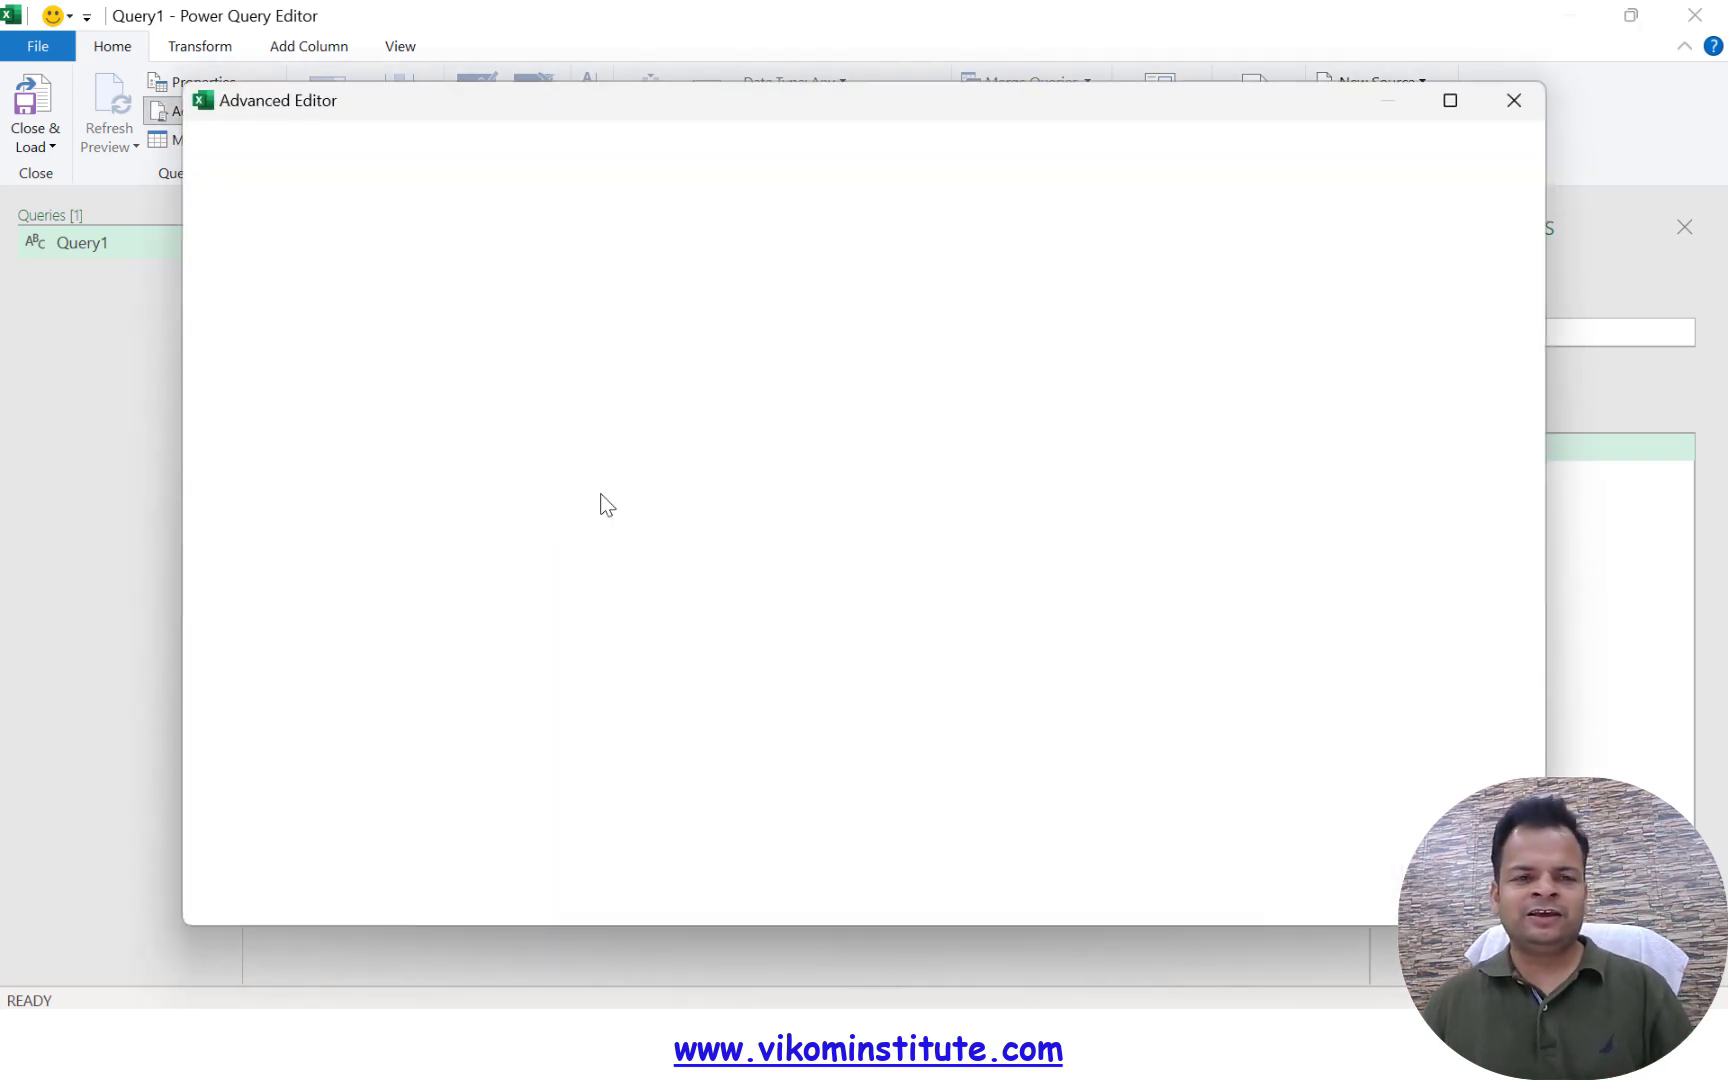
{"action": "key", "text": "ctrl+a"}
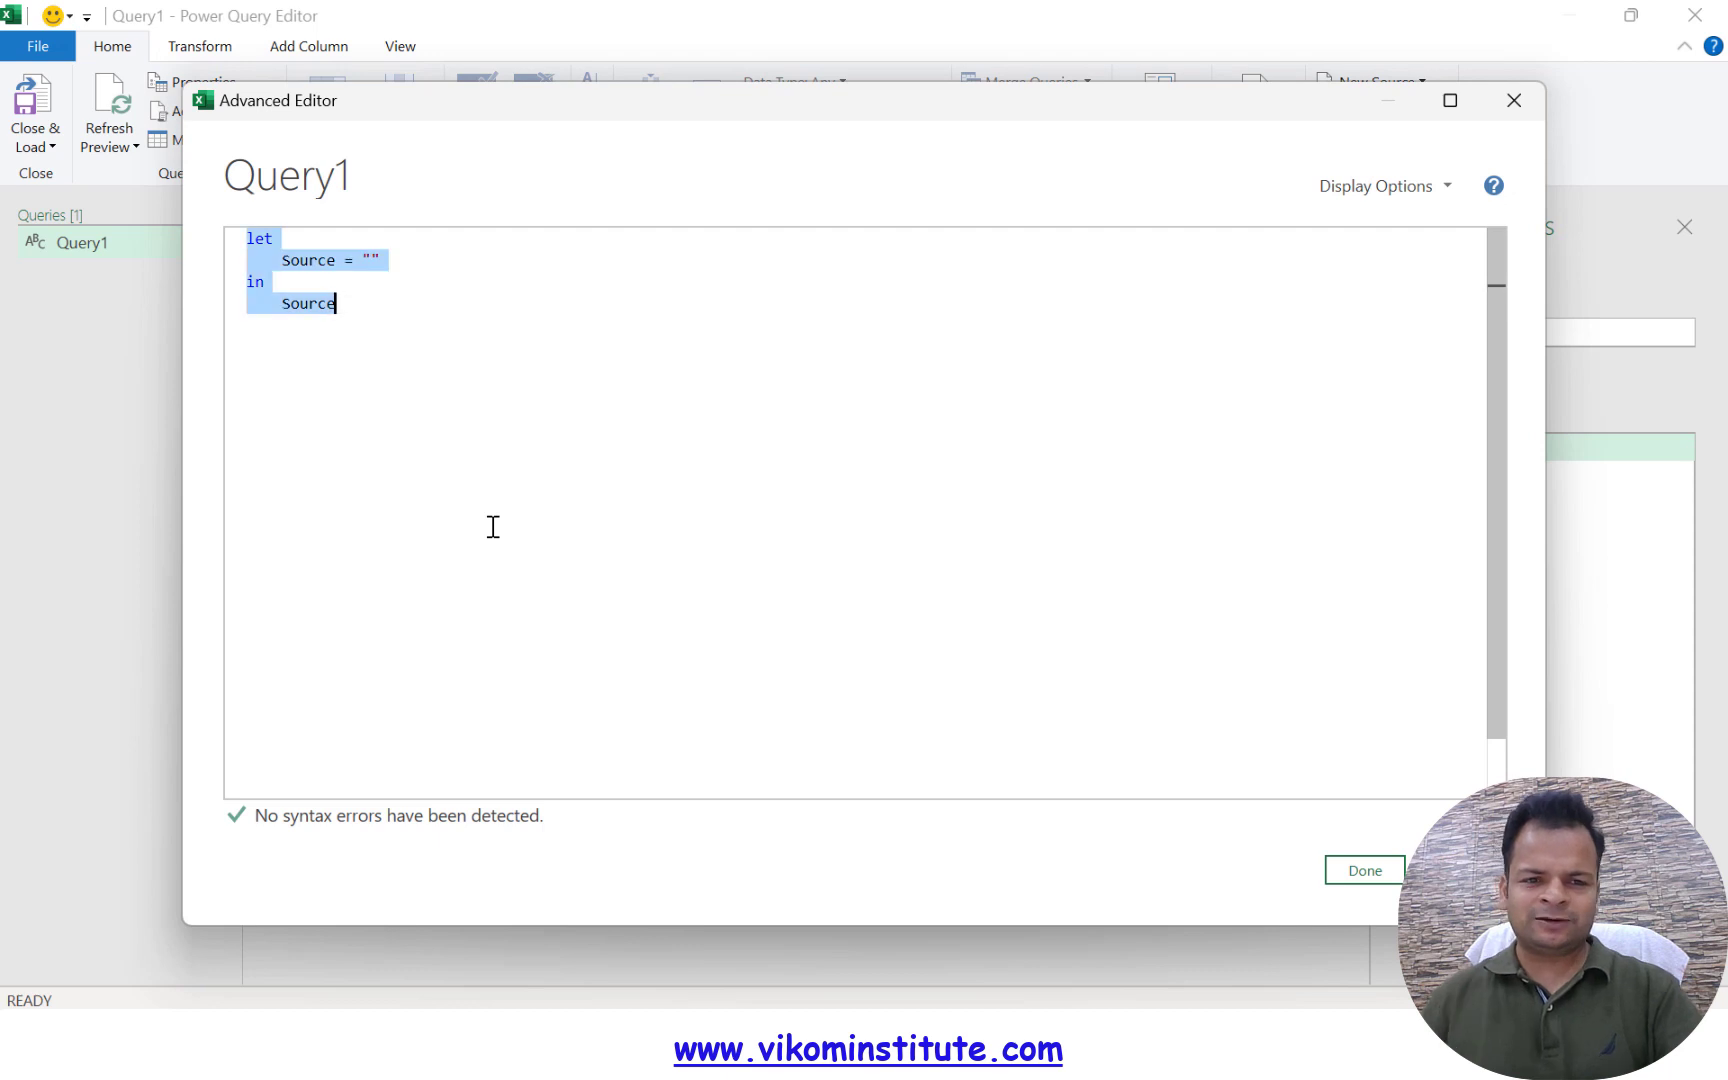
{"action": "key", "text": "Delete"}
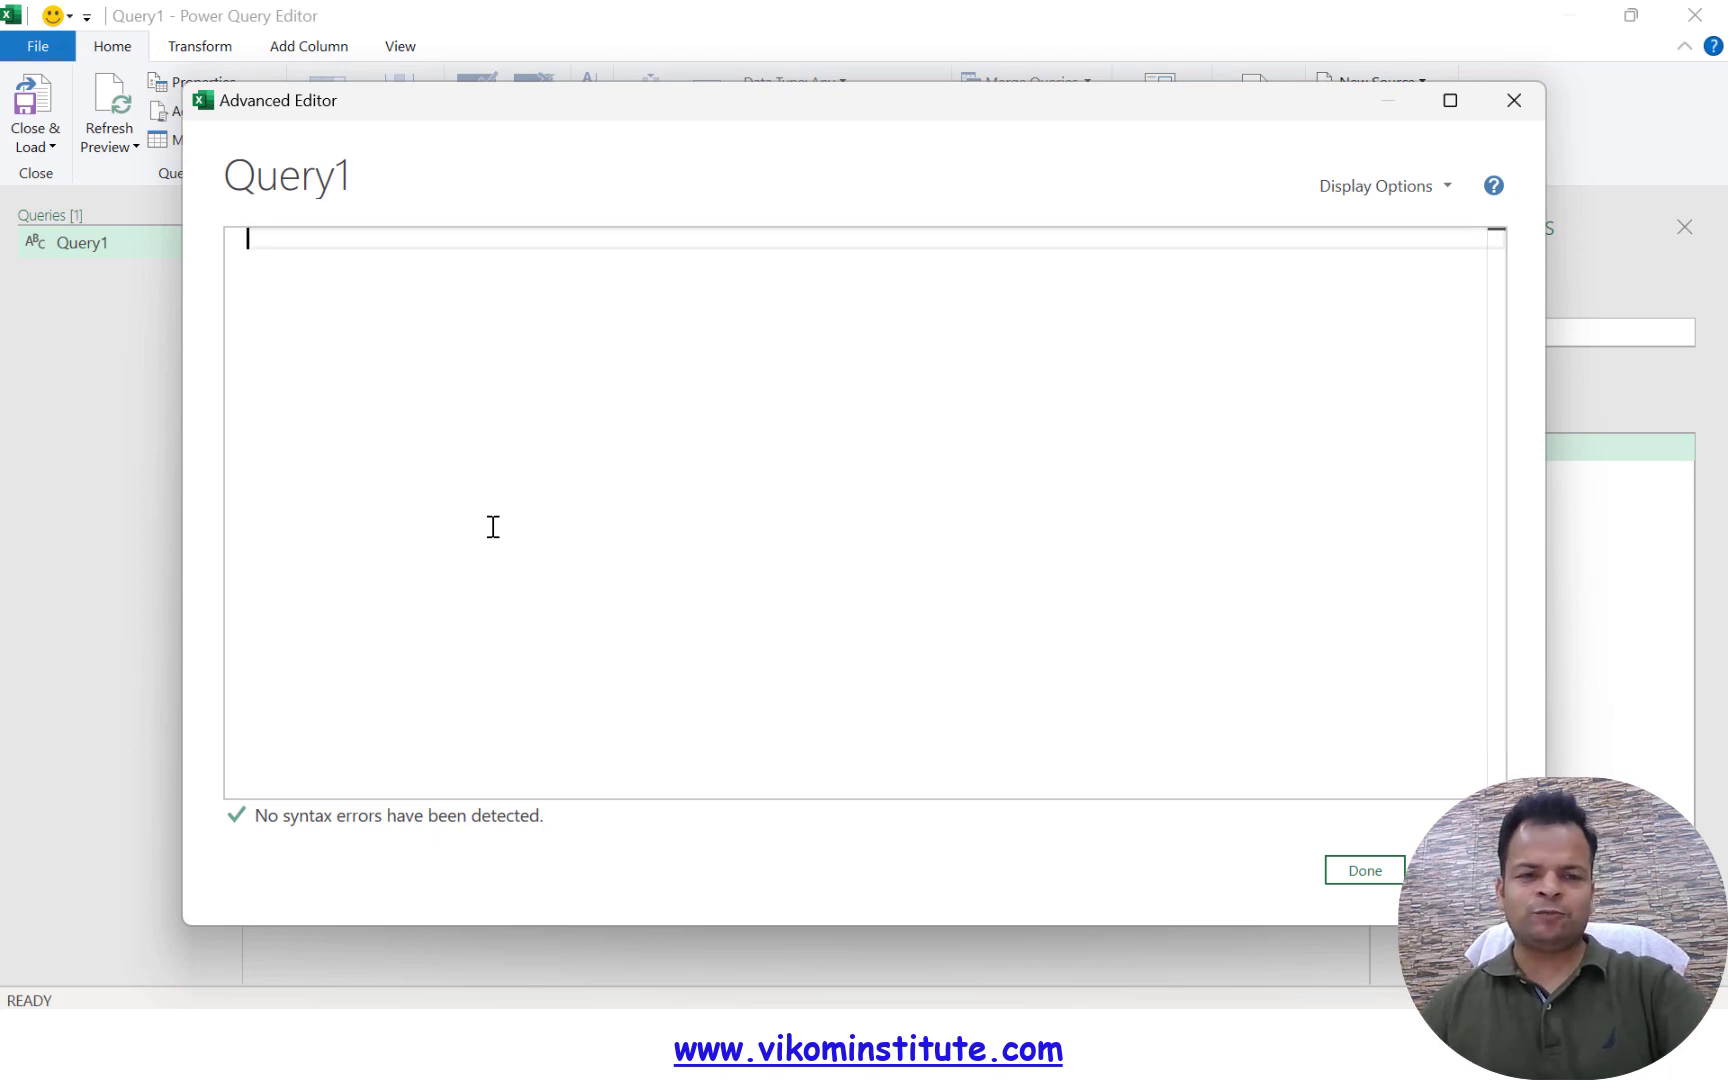
{"action": "type", "text": "let     // Step 1: Load data from Excel file     Source = Excel.Workbook(File.Contents(\"G:\\Other computers\\My Laptop\\SHORTS\\Long videos\\Chatgpt and Excel\\Chatgpt files\\Ageing.xlsx\"), null, true),     Data_Sheet = Source{[Item=\"Data\",Kind=\"Sheet\"]}[Data],     // Promote headers     #\"Promoted Headers\" = Table.PromoteHeaders(Data_Sheet, [PromoteAllScalars=true]),      // Step 2: Replace blank debit and credit entries with 0     #\"Filled Down\" = Table.FillDown(#\"Promoted Headers\",{\"Debit\", \"Credit\"}),     #\"Filled Up\" = Table.FillUp(#\"Filled Down\",{\"Debit\", \"Credit\"}),     #\"Replaced Value\" = Table.ReplaceValue(#\"Filled Up\",\"\",0,Replacer.ReplaceValue,{\"Debit\", \"Credit\"}),      // Step 3: Calculate net column     #\"Added Custom\" = Table.AddColumn(#\"Replaced Value\", \"Net\", each [Credit] - [Debit]),      // Step 4: Calculate ageing from dates (Example: subtract current date from 'Date' column)     #\"Added Custom1\" = Table.AddColumn(#\"Added Custom\", \"Ageing\", each DateTime.Date(DateTime.LocalNow()) - [Date]),      // Step 5: Create frequency table of the net column     #\"Grouped Rows\" = Table.Group(#\"Added Custom1\", {\"Net\"}, {{\"Count\", each Table.RowCount(_), type number}}) in     #\"Grouped Rows\""}
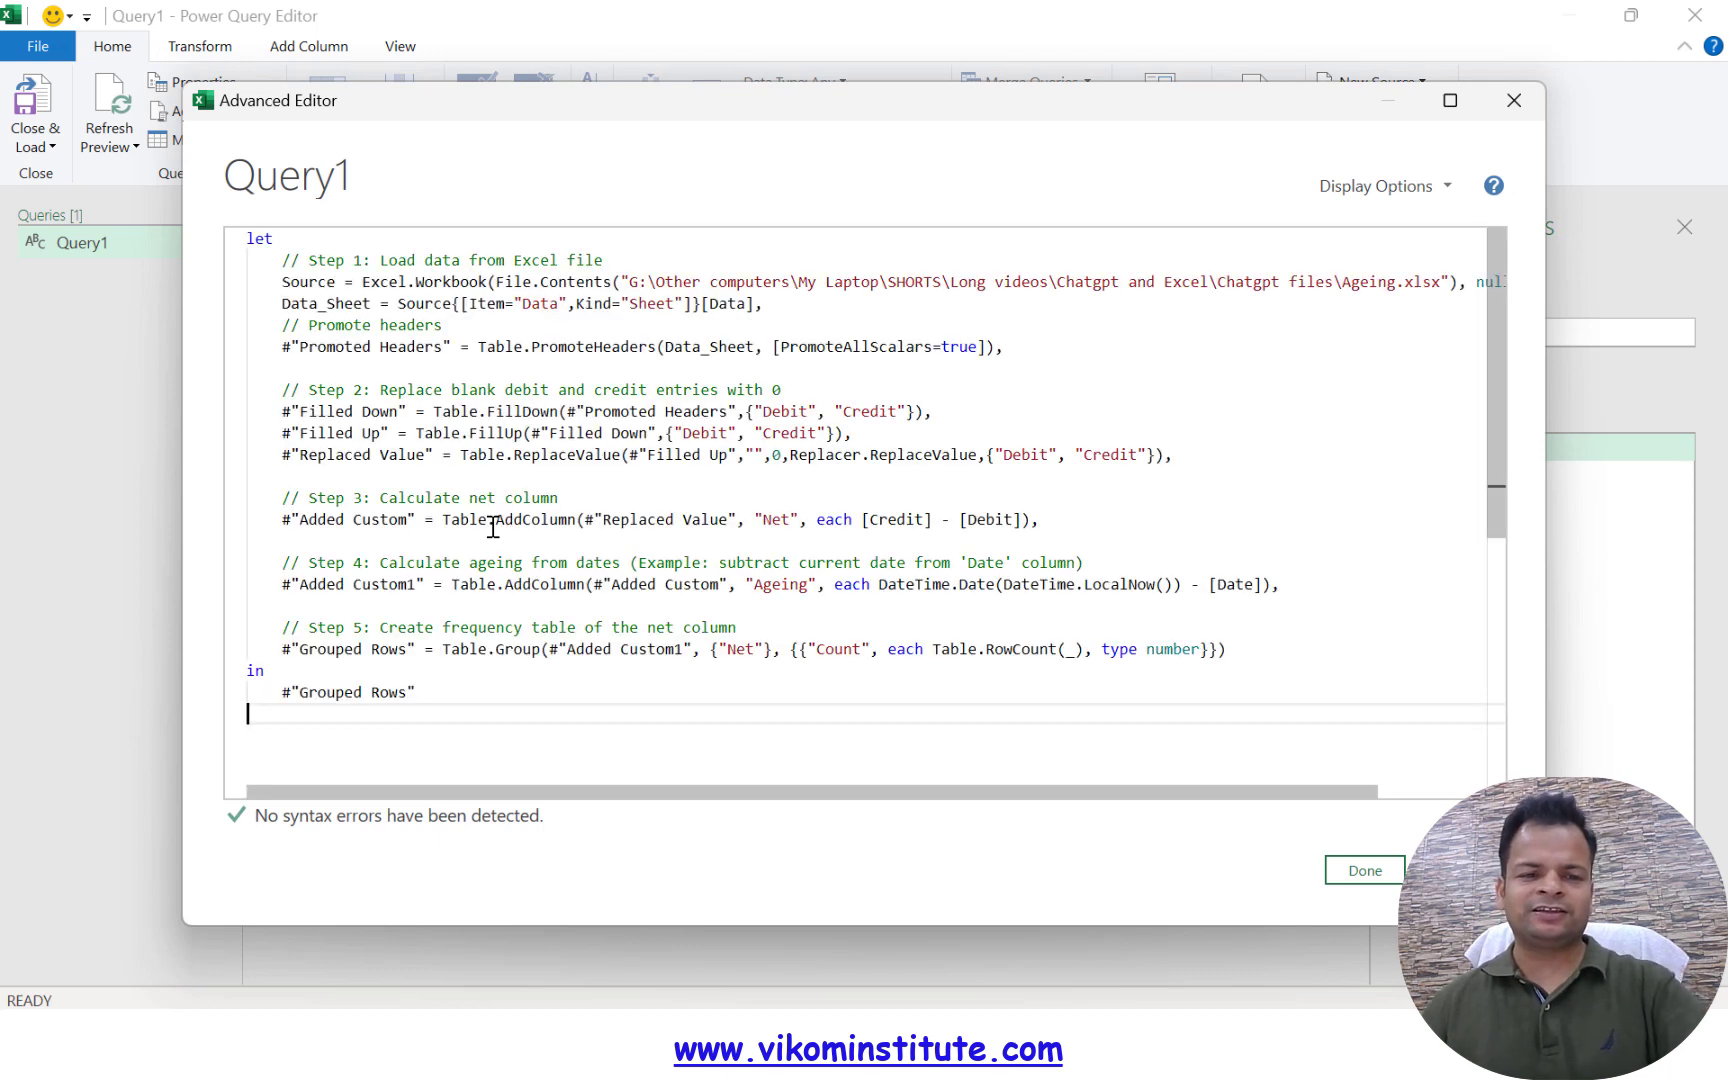
{"action": "left_click", "coordinate": [1356, 871]}
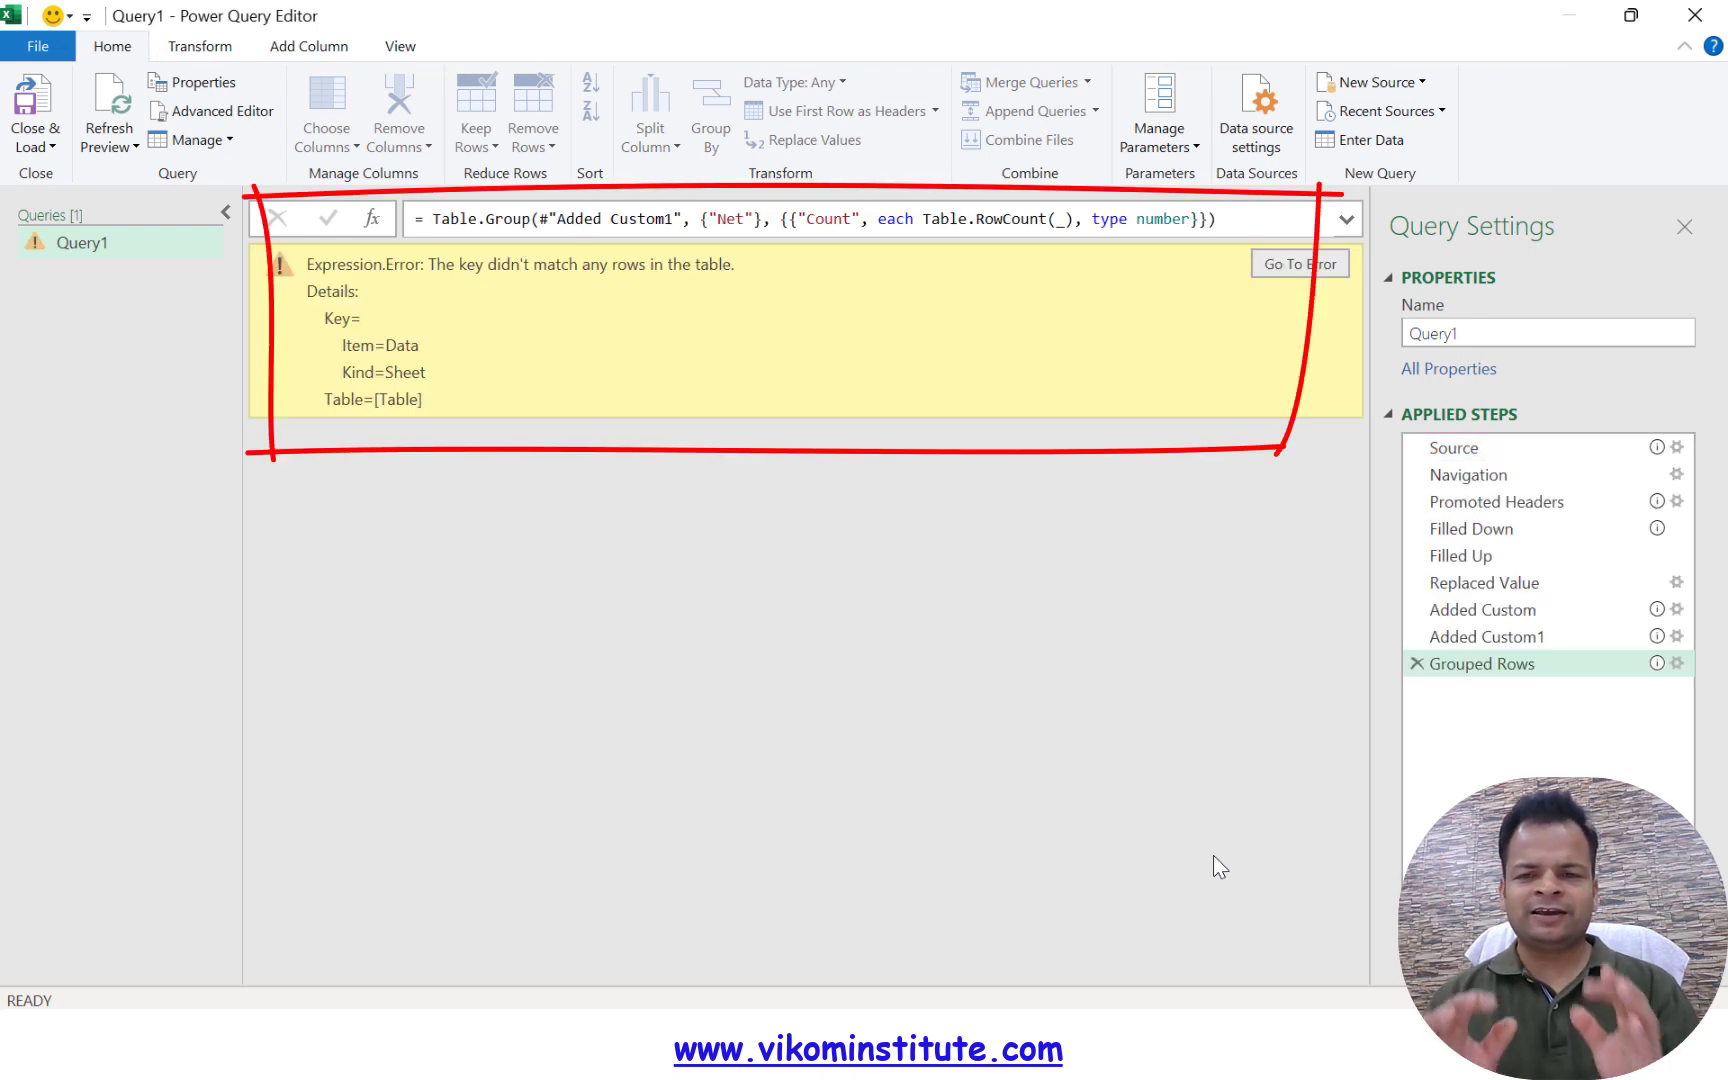
{"action": "left_click", "coordinate": [1497, 458]}
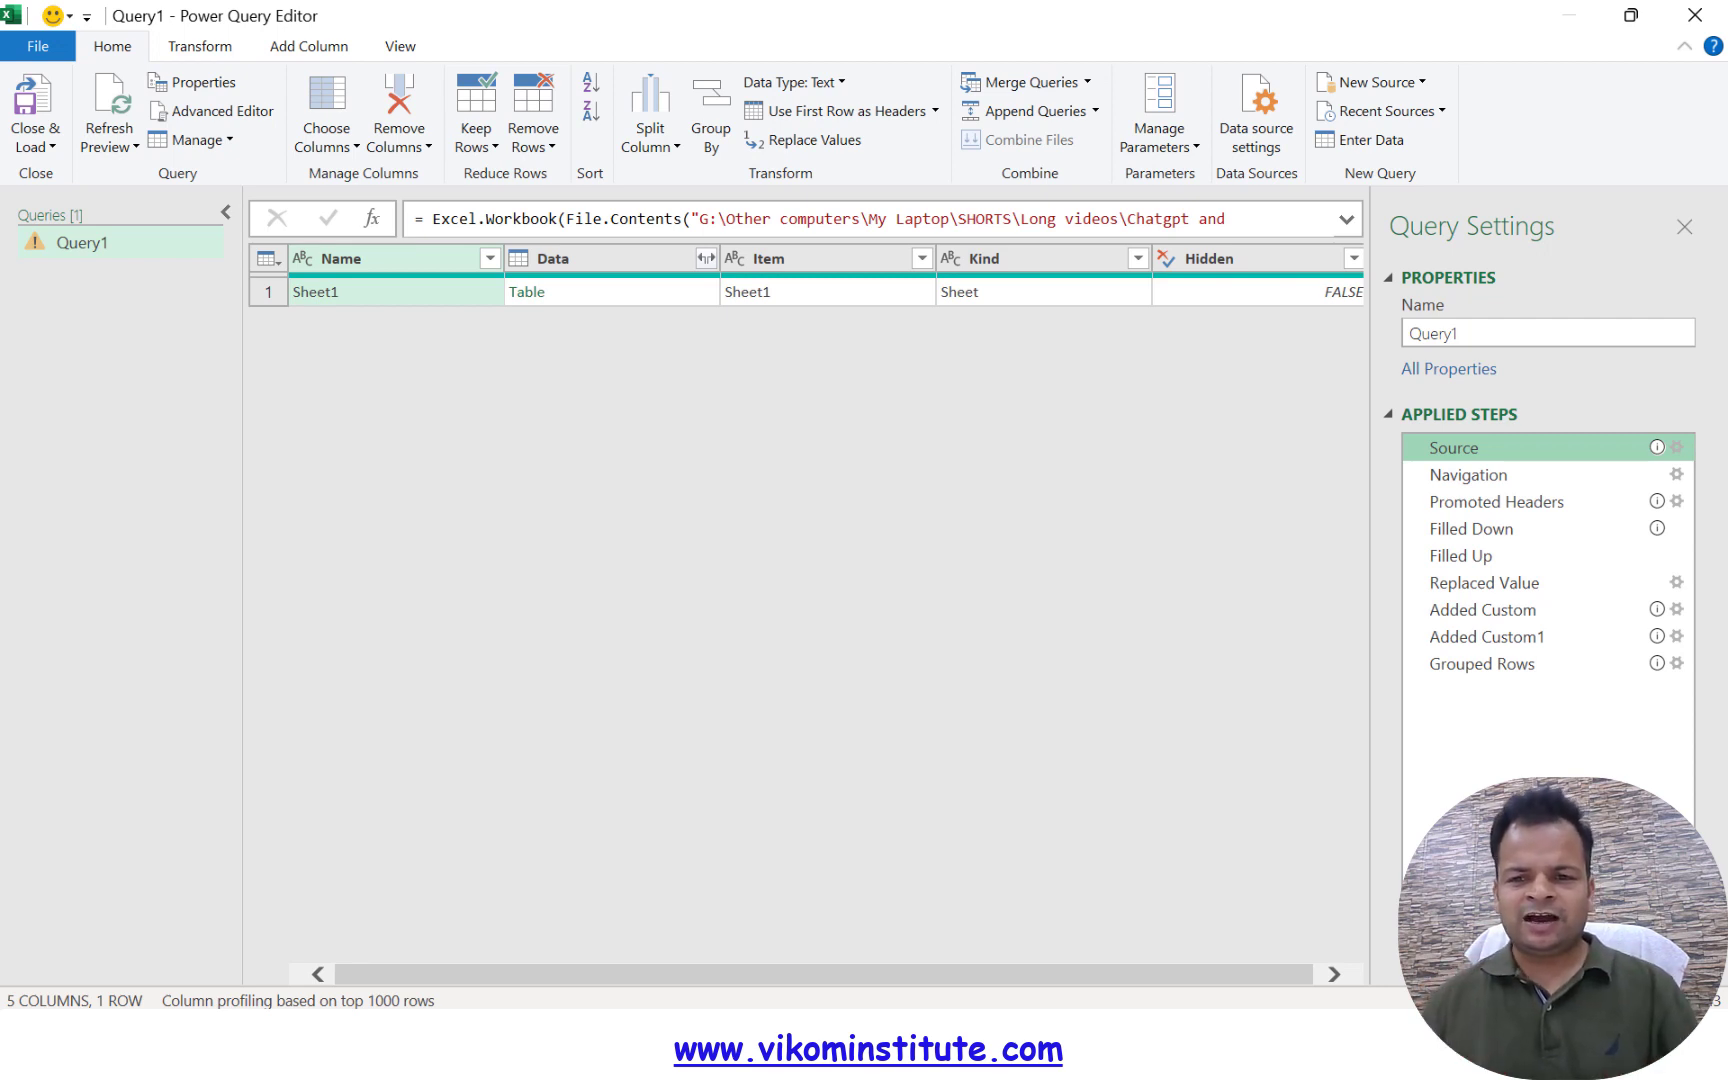
{"action": "left_click", "coordinate": [1460, 476]}
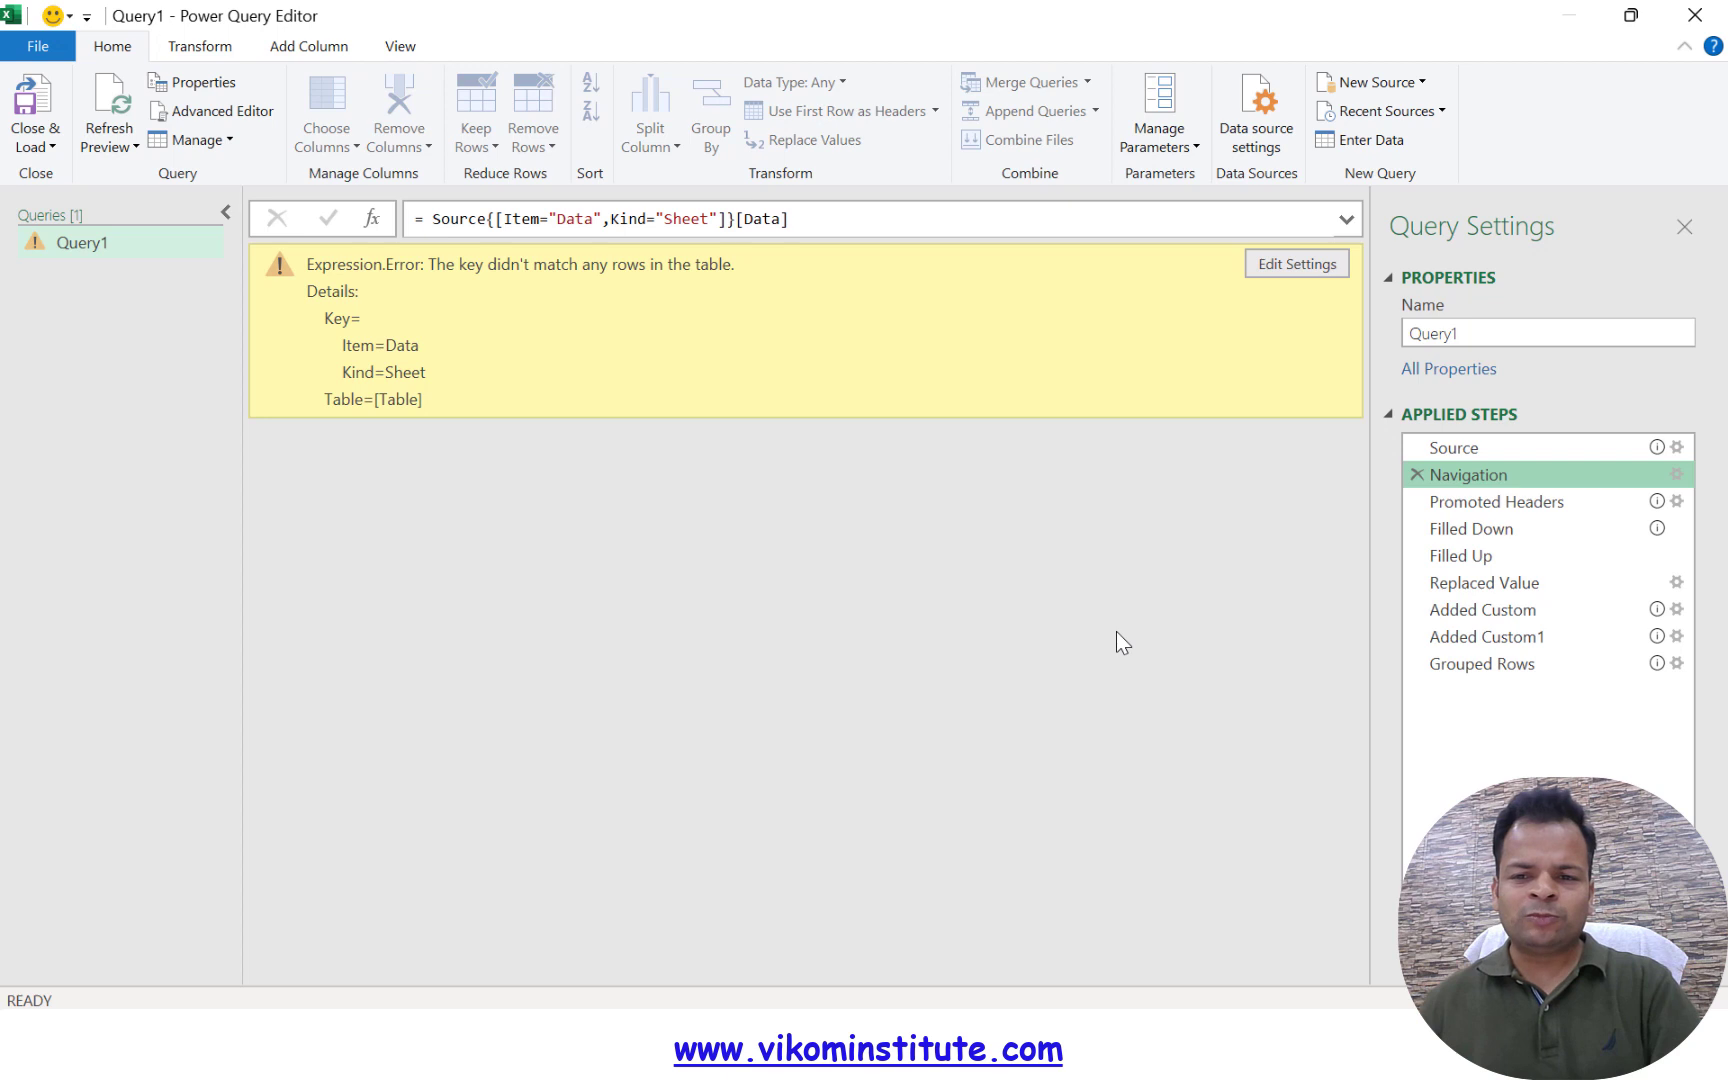
- Switch to ChatGPT and enter the net, ageing and frequency table prompt with the Ageing.xlsx source in a new chat, ending with a "Dataformat" line
{"action": "key", "text": "alt+Tab"}
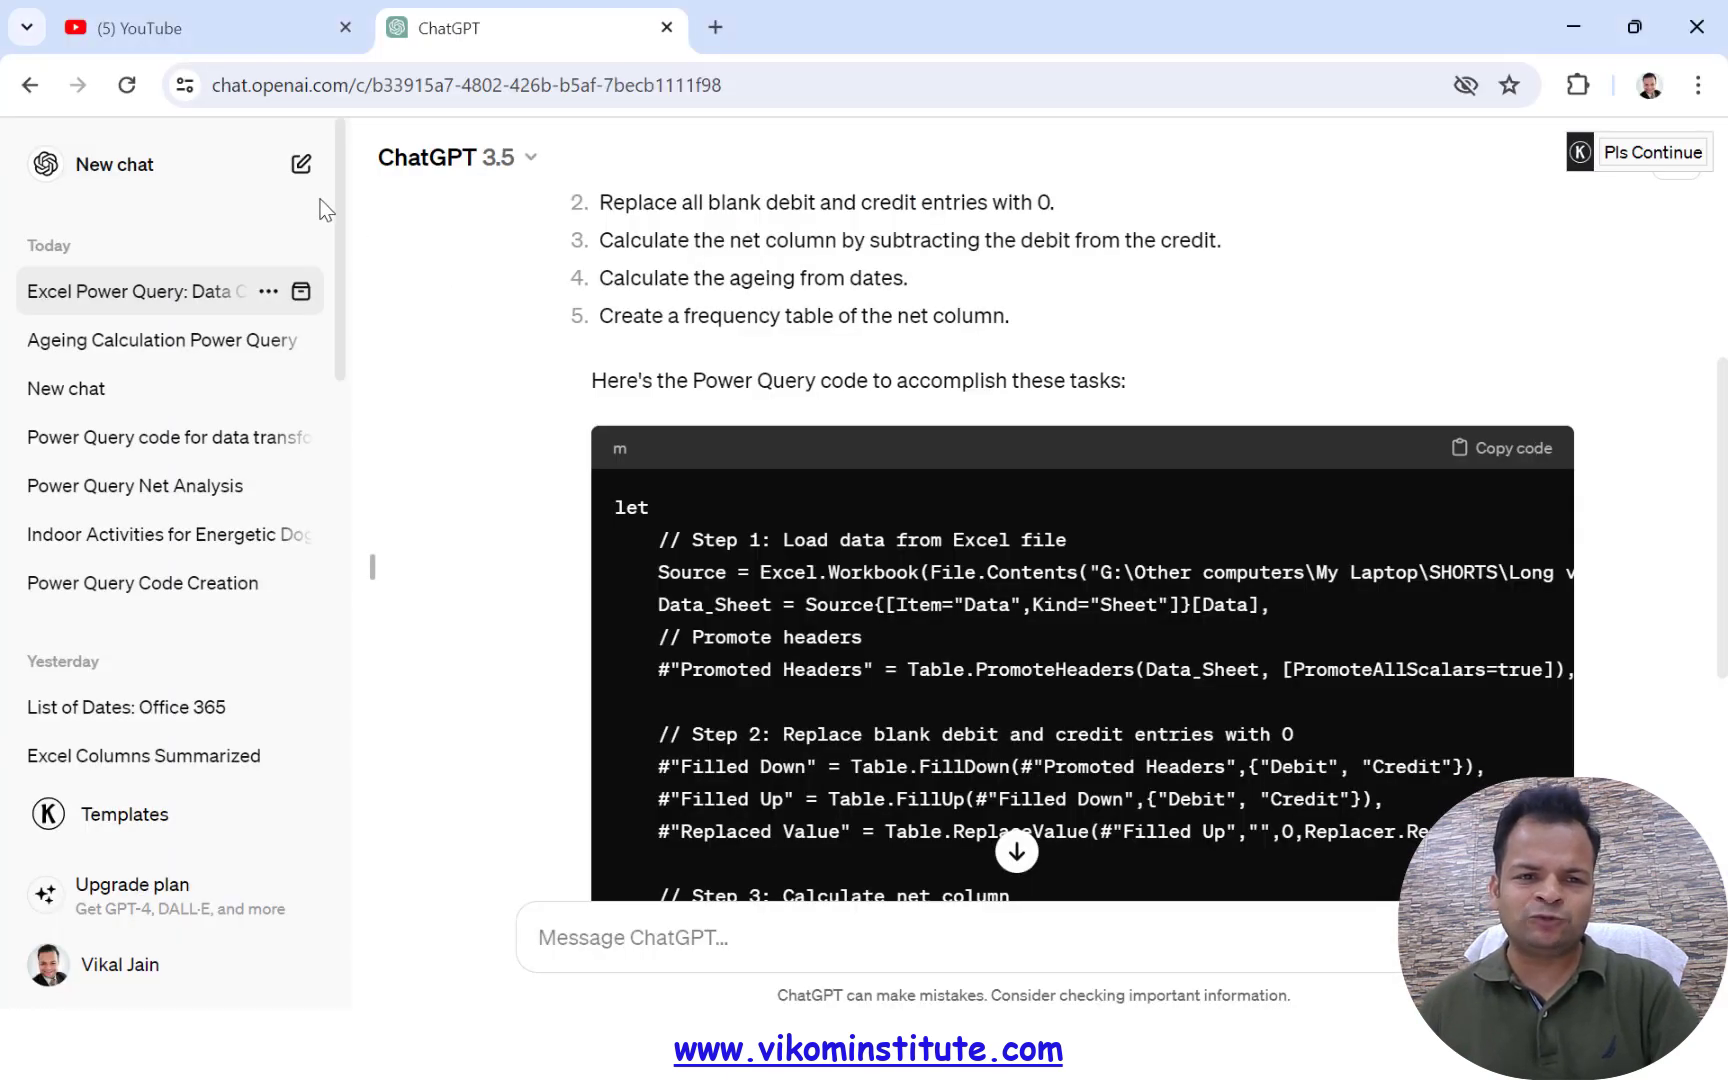
{"action": "left_click", "coordinate": [302, 166]}
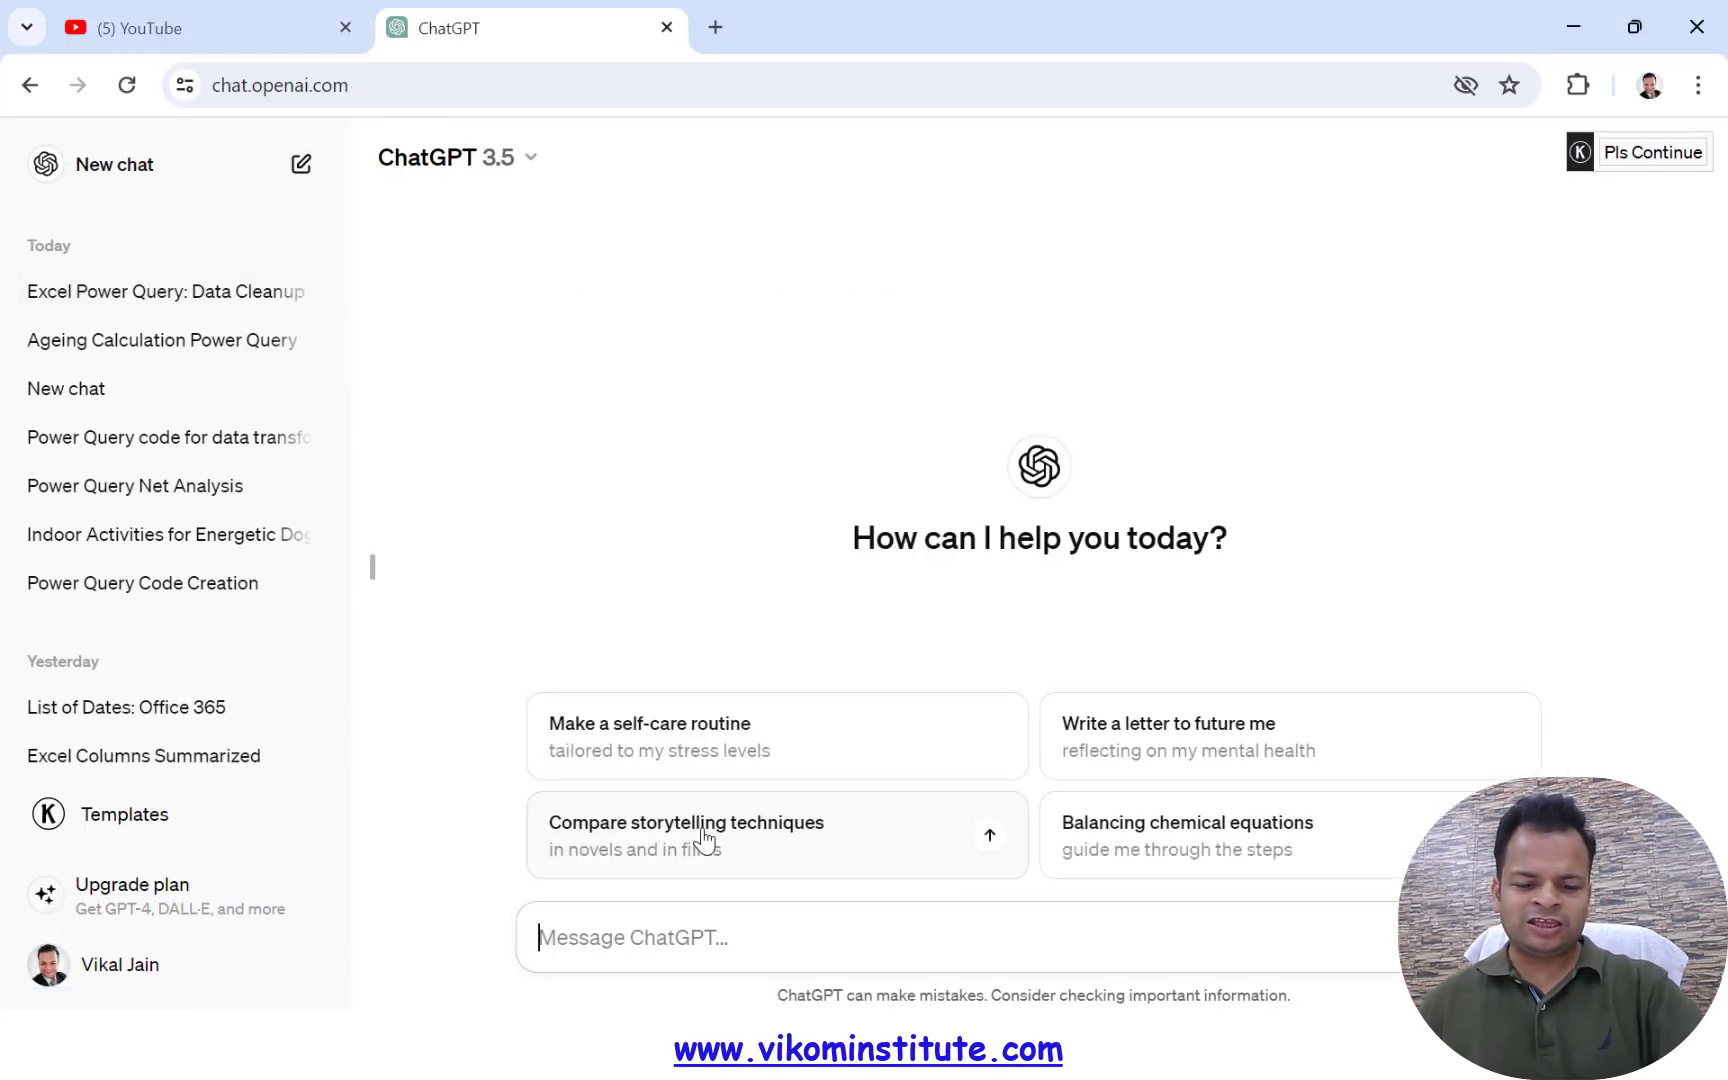
{"action": "mouse_move", "coordinate": [936, 1075]}
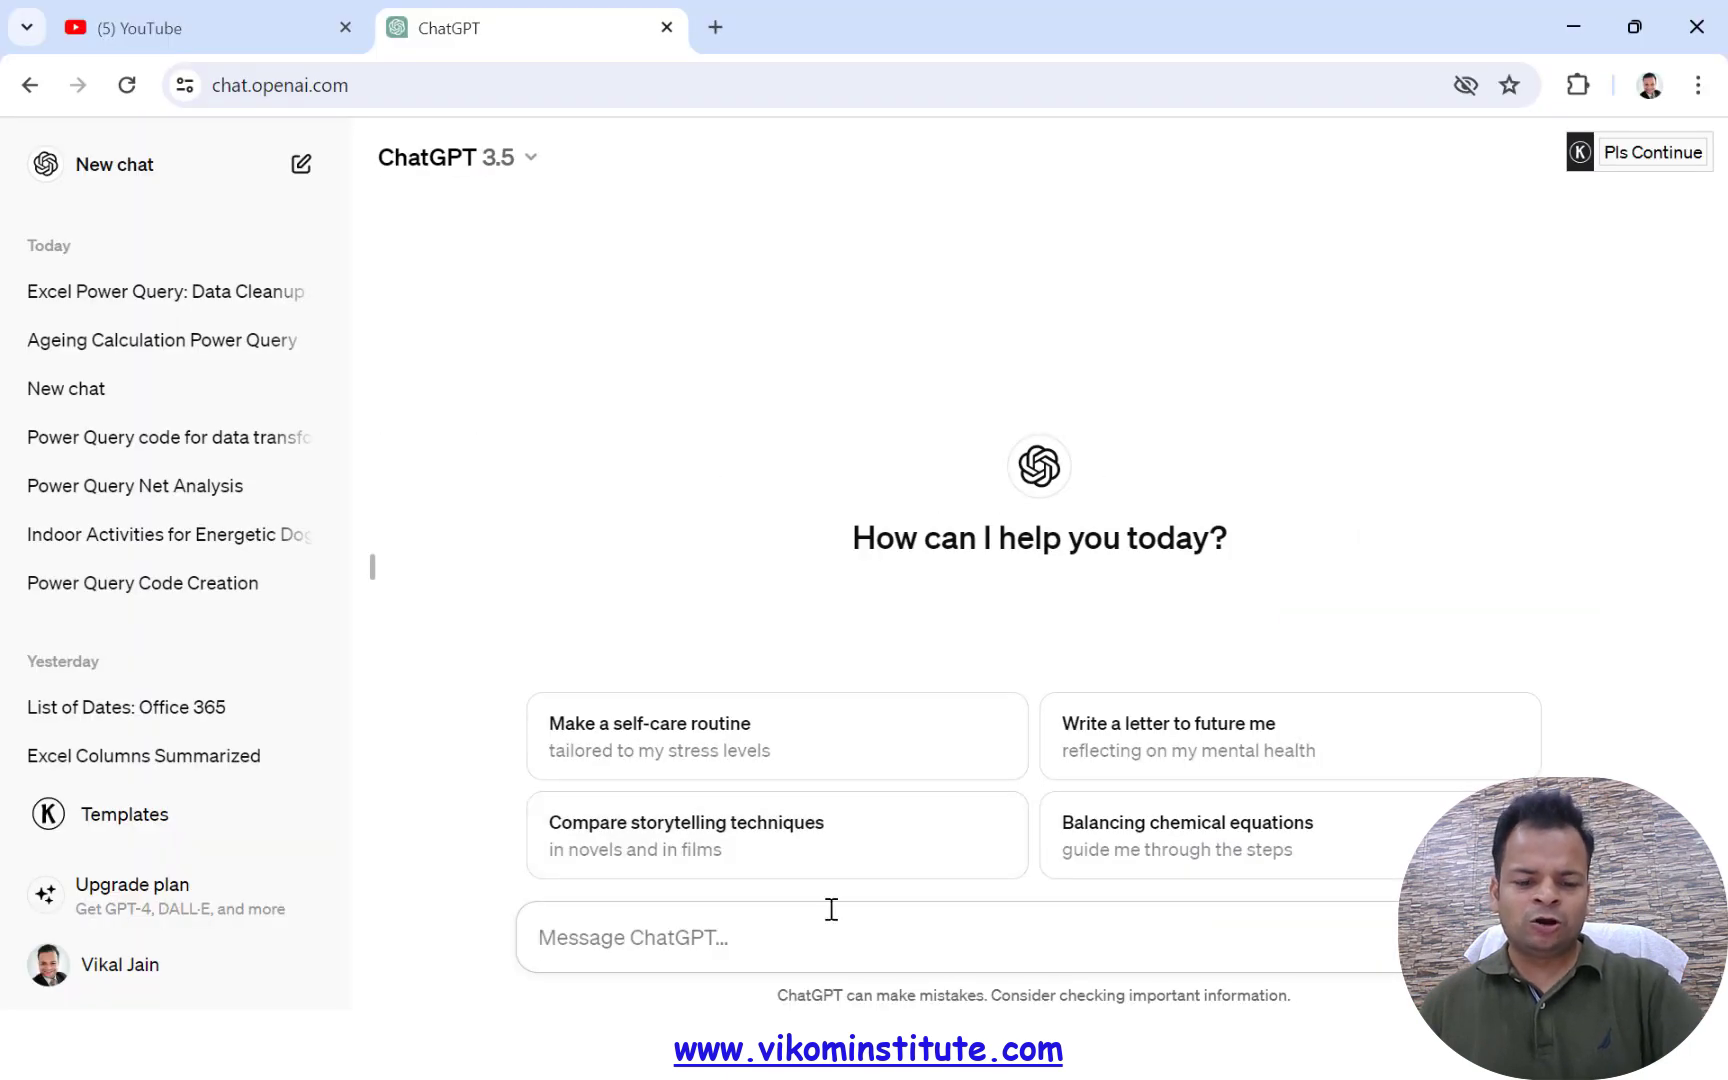
{"action": "left_click", "coordinate": [829, 910]}
{"action": "key", "text": "ctrl+v"}
{"action": "type", "text": "Dataformat"}
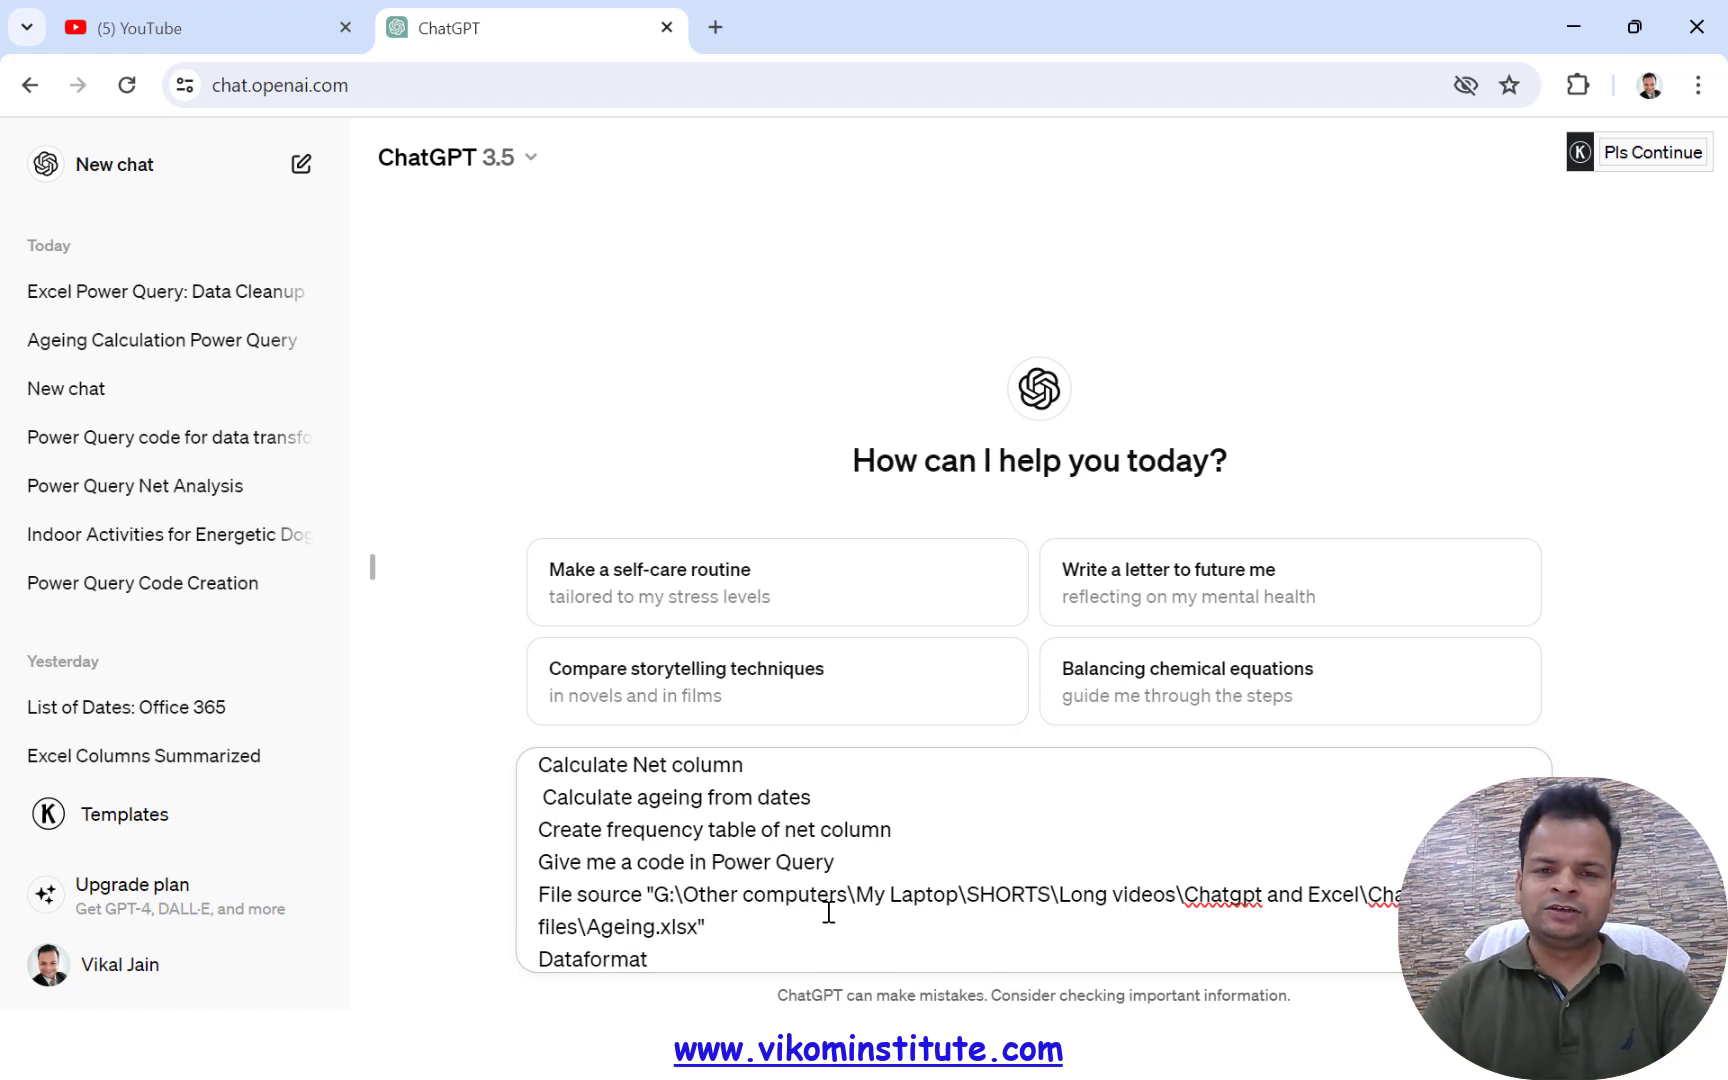
{"action": "key", "text": "shift+Return"}
- Switch to the Power Query Editor and close it, discarding the first query
{"action": "key", "text": "alt+Tab"}
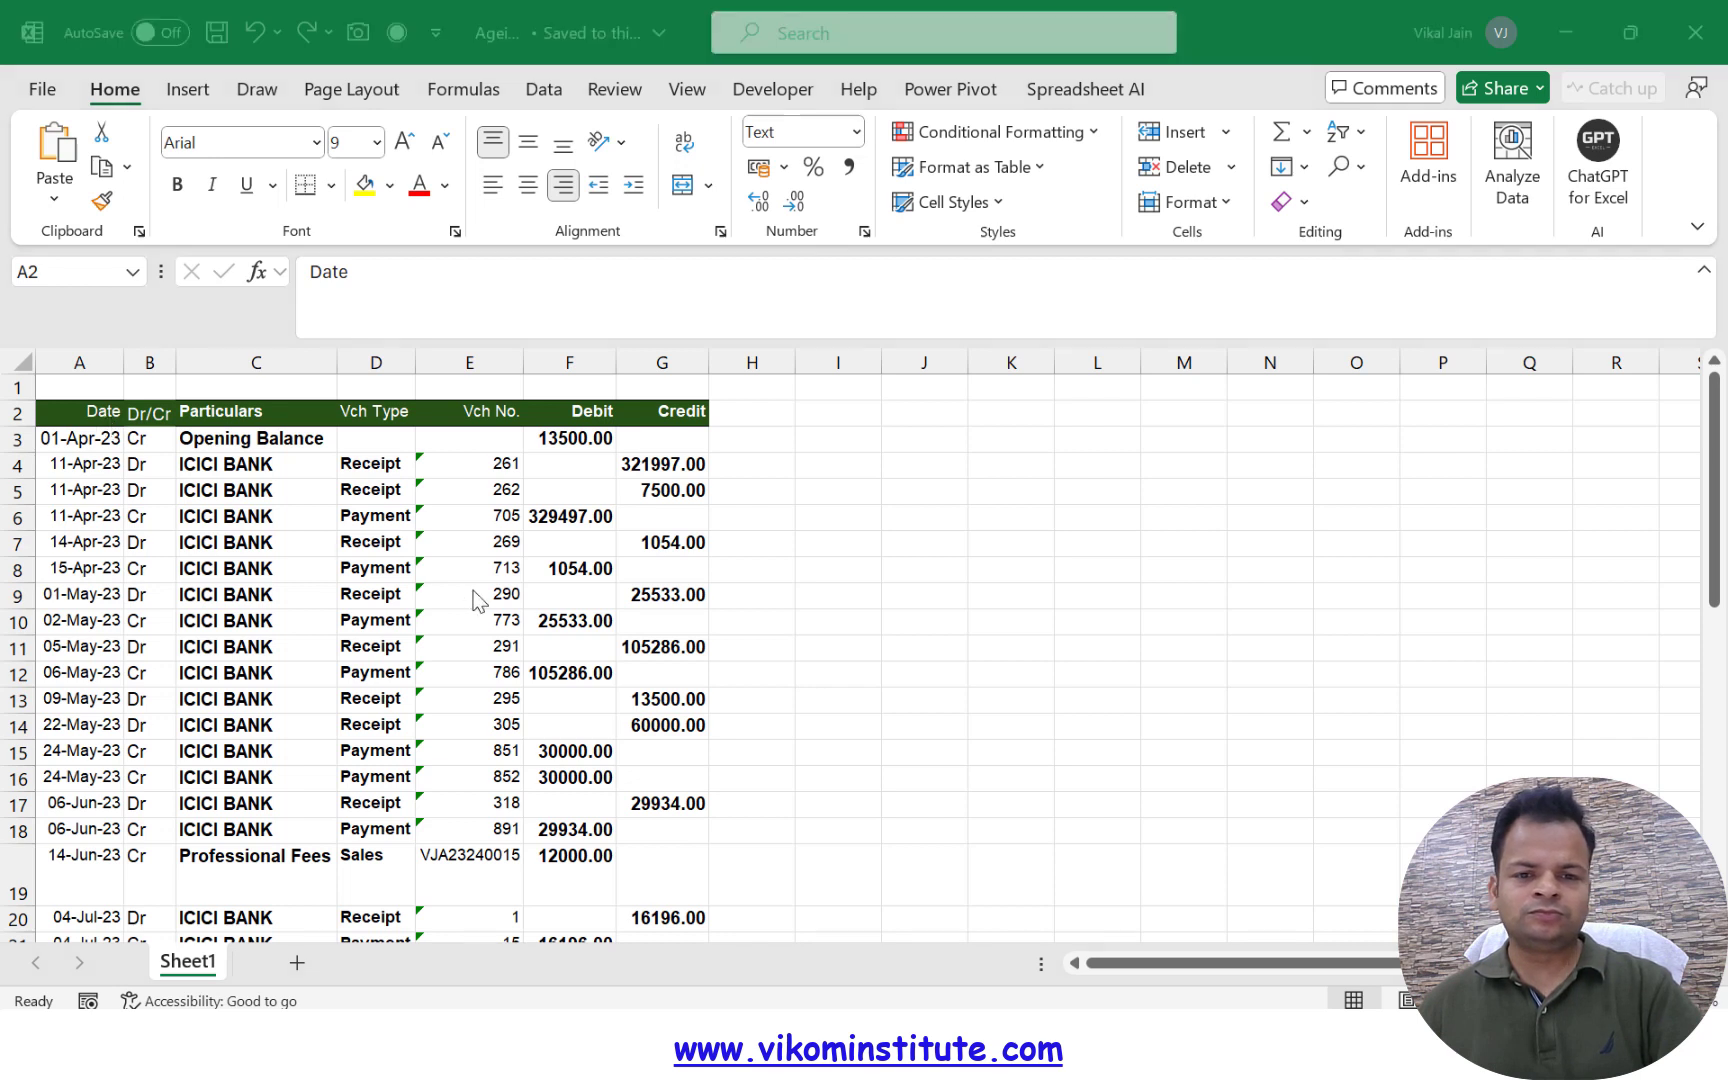
{"action": "key", "text": "alt+Tab"}
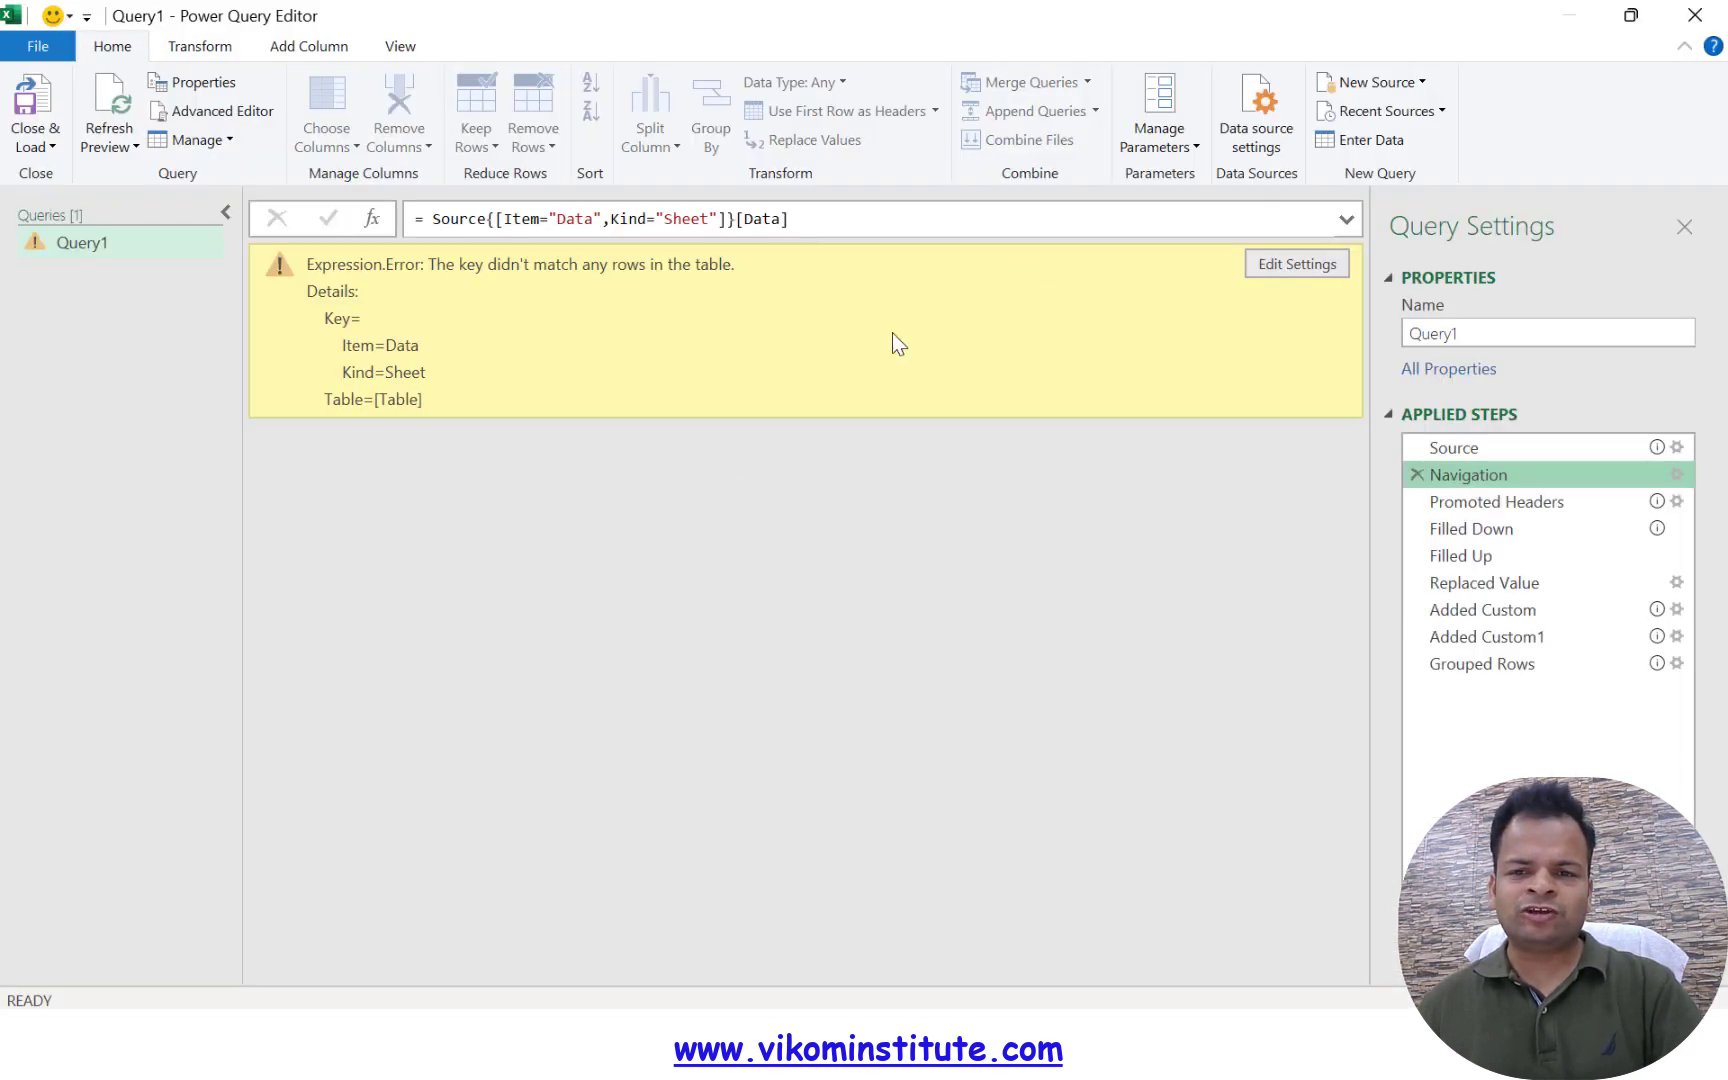
{"action": "left_click", "coordinate": [1694, 15]}
{"action": "left_click", "coordinate": [1000, 557]}
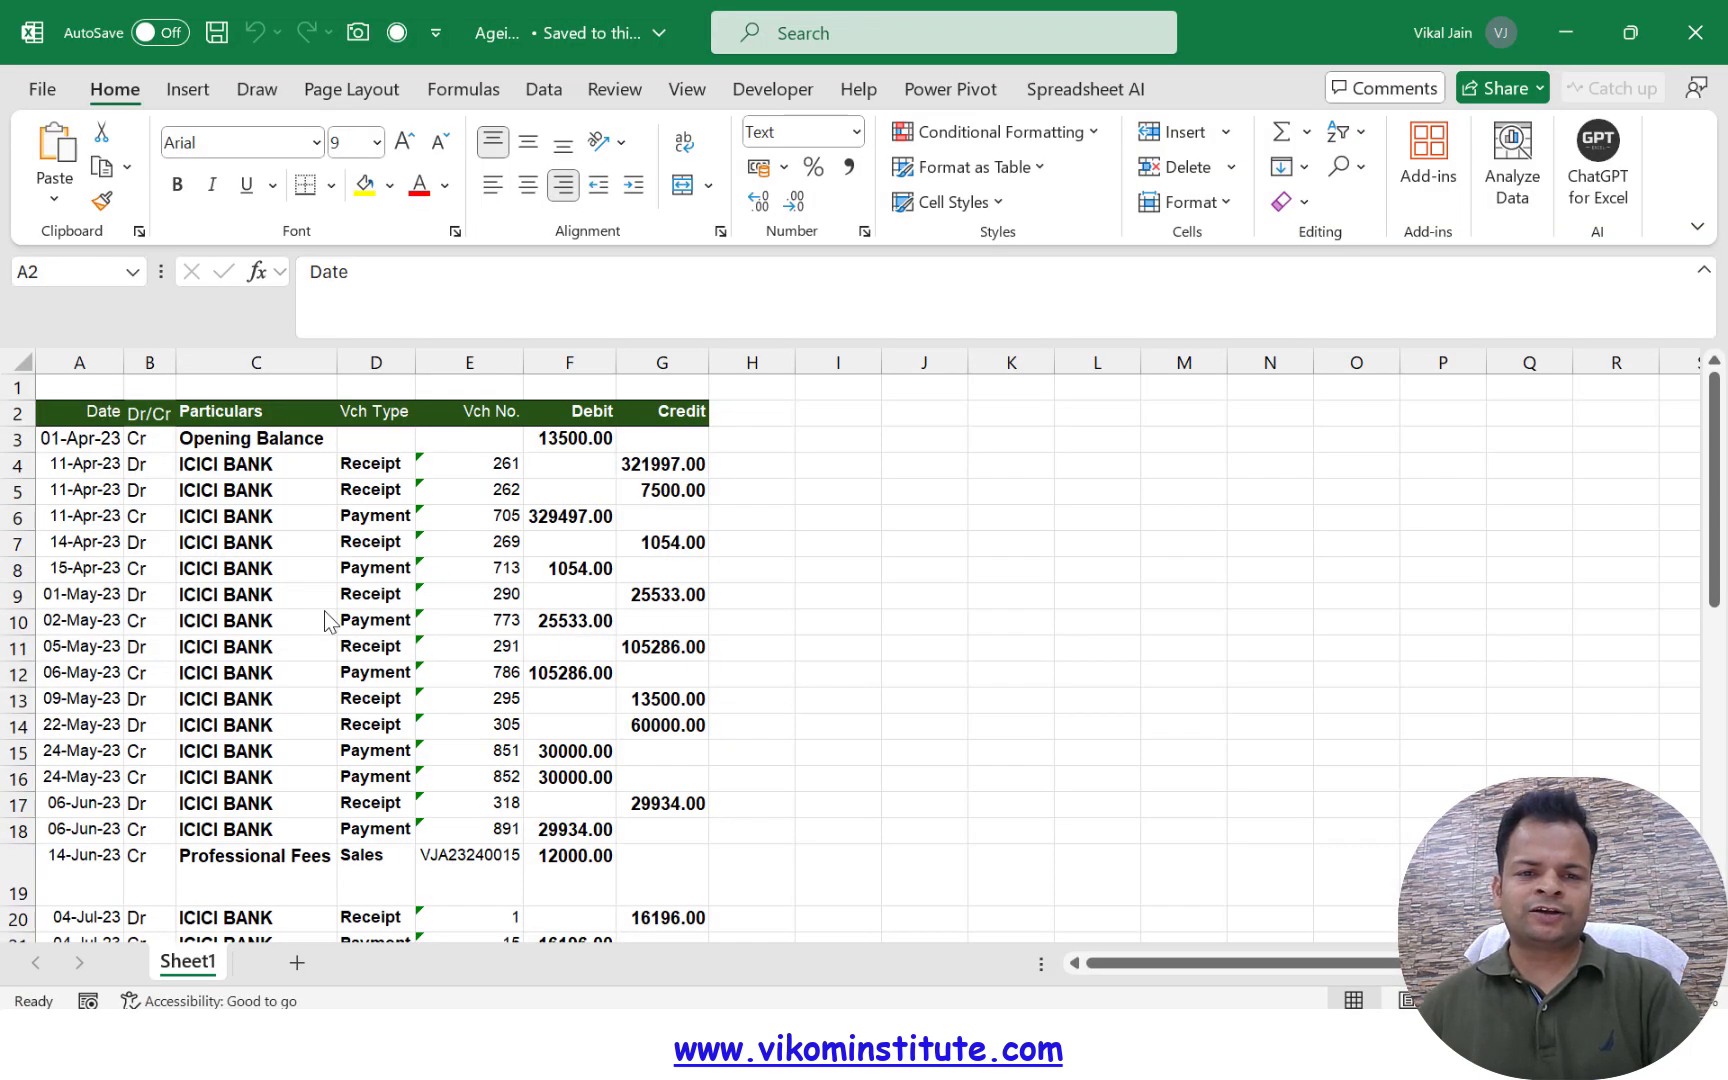
- Copy the header row from Date to Credit in the Ageing workbook into the new ChatGPT prompt under "Dataformat" and send it
{"action": "key", "text": "ctrl+shift+Right"}
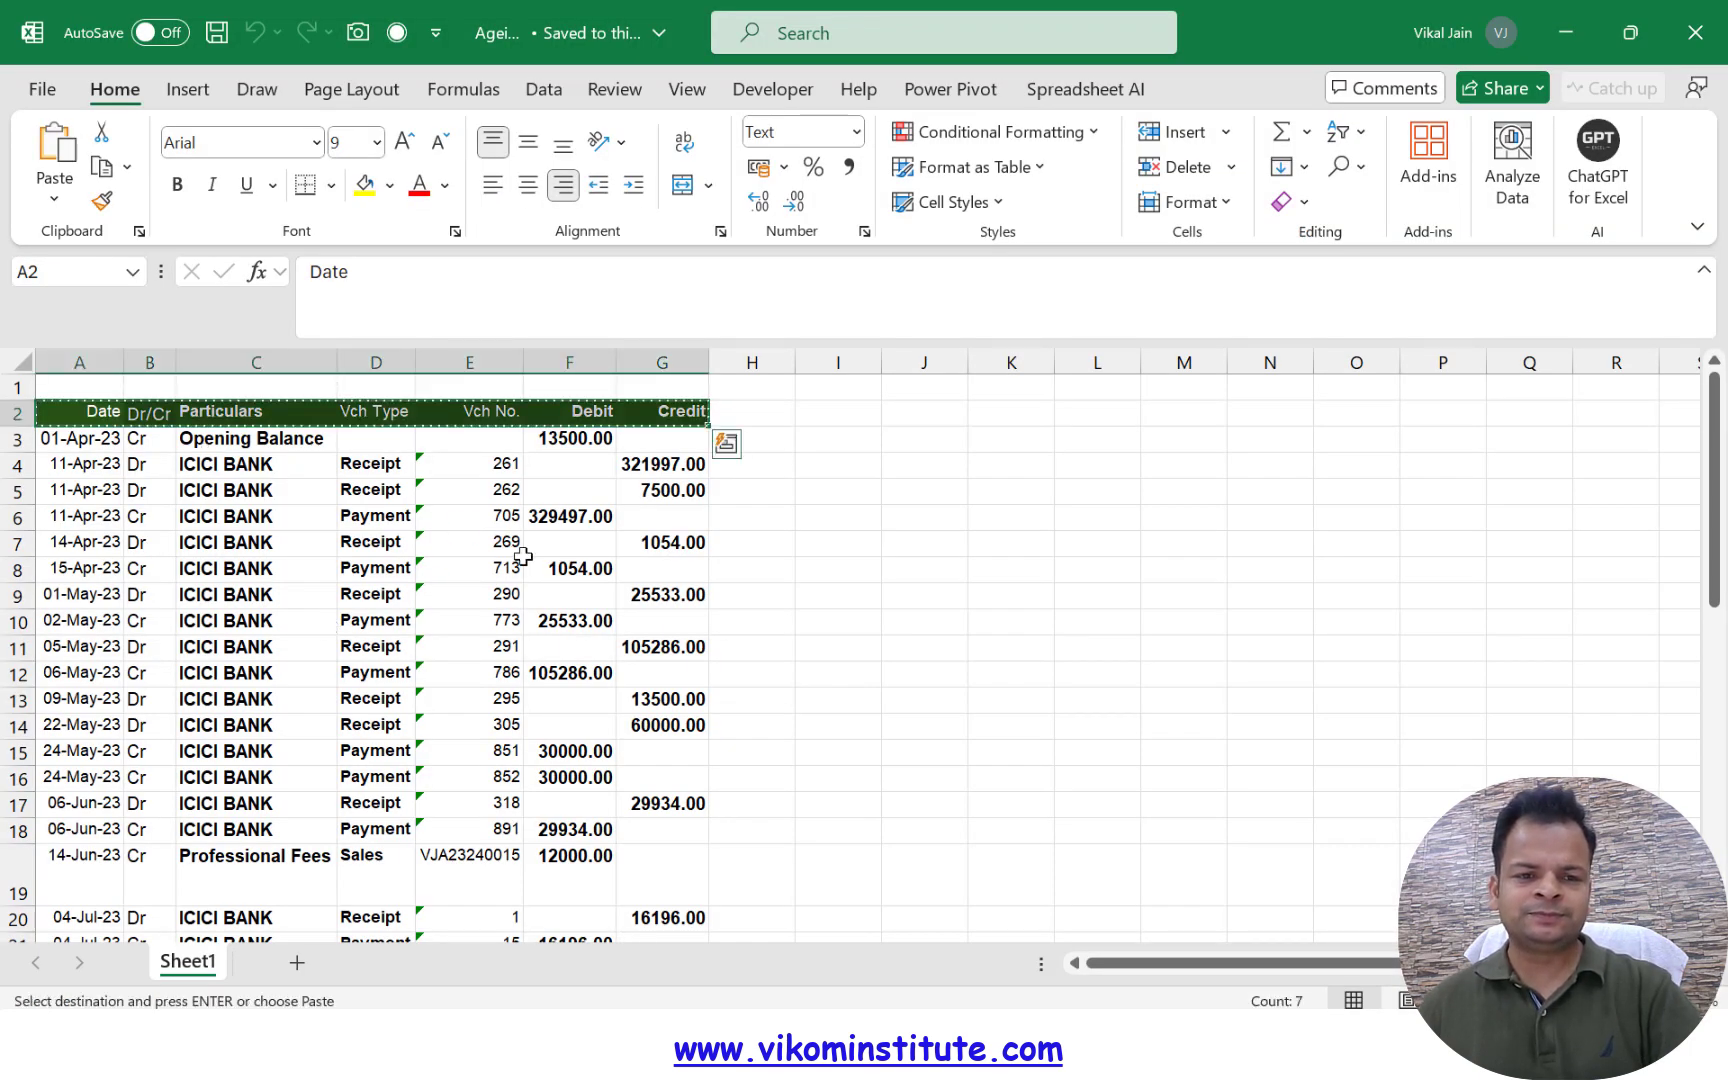
{"action": "key", "text": "ctrl+c"}
{"action": "key", "text": "alt+Tab"}
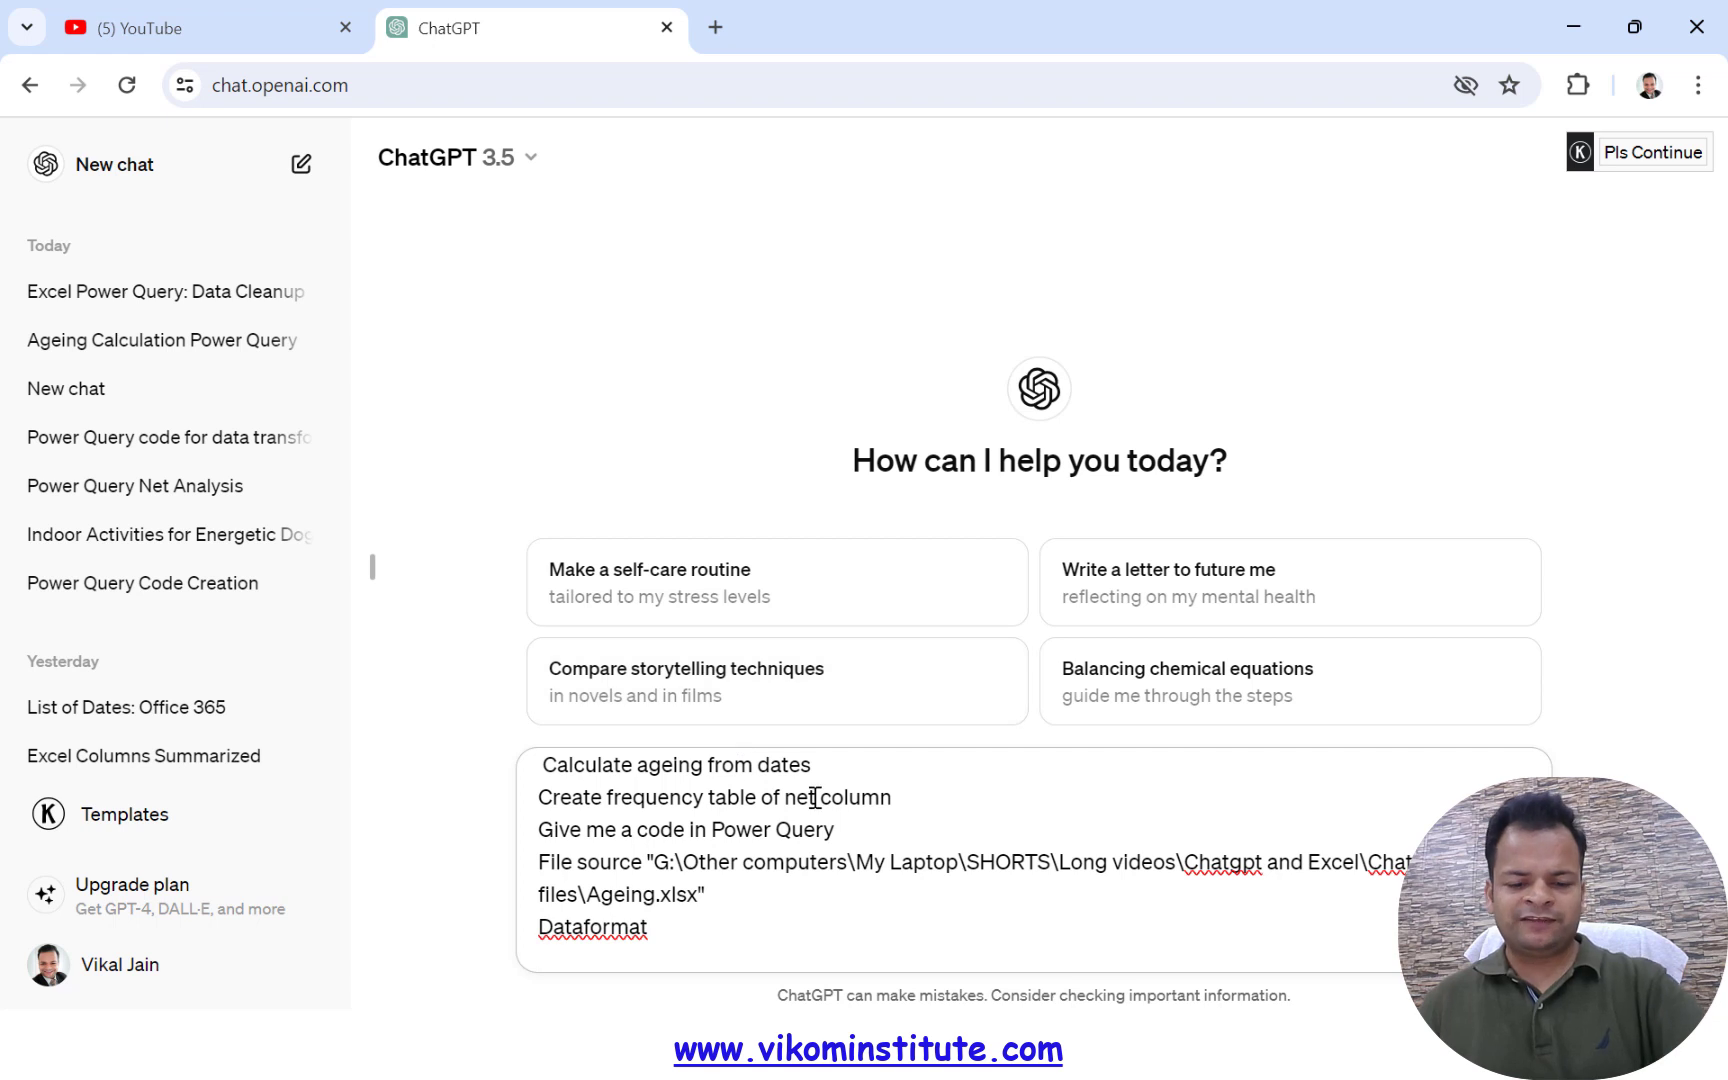
{"action": "key", "text": "ctrl+v"}
{"action": "key", "text": "Return"}
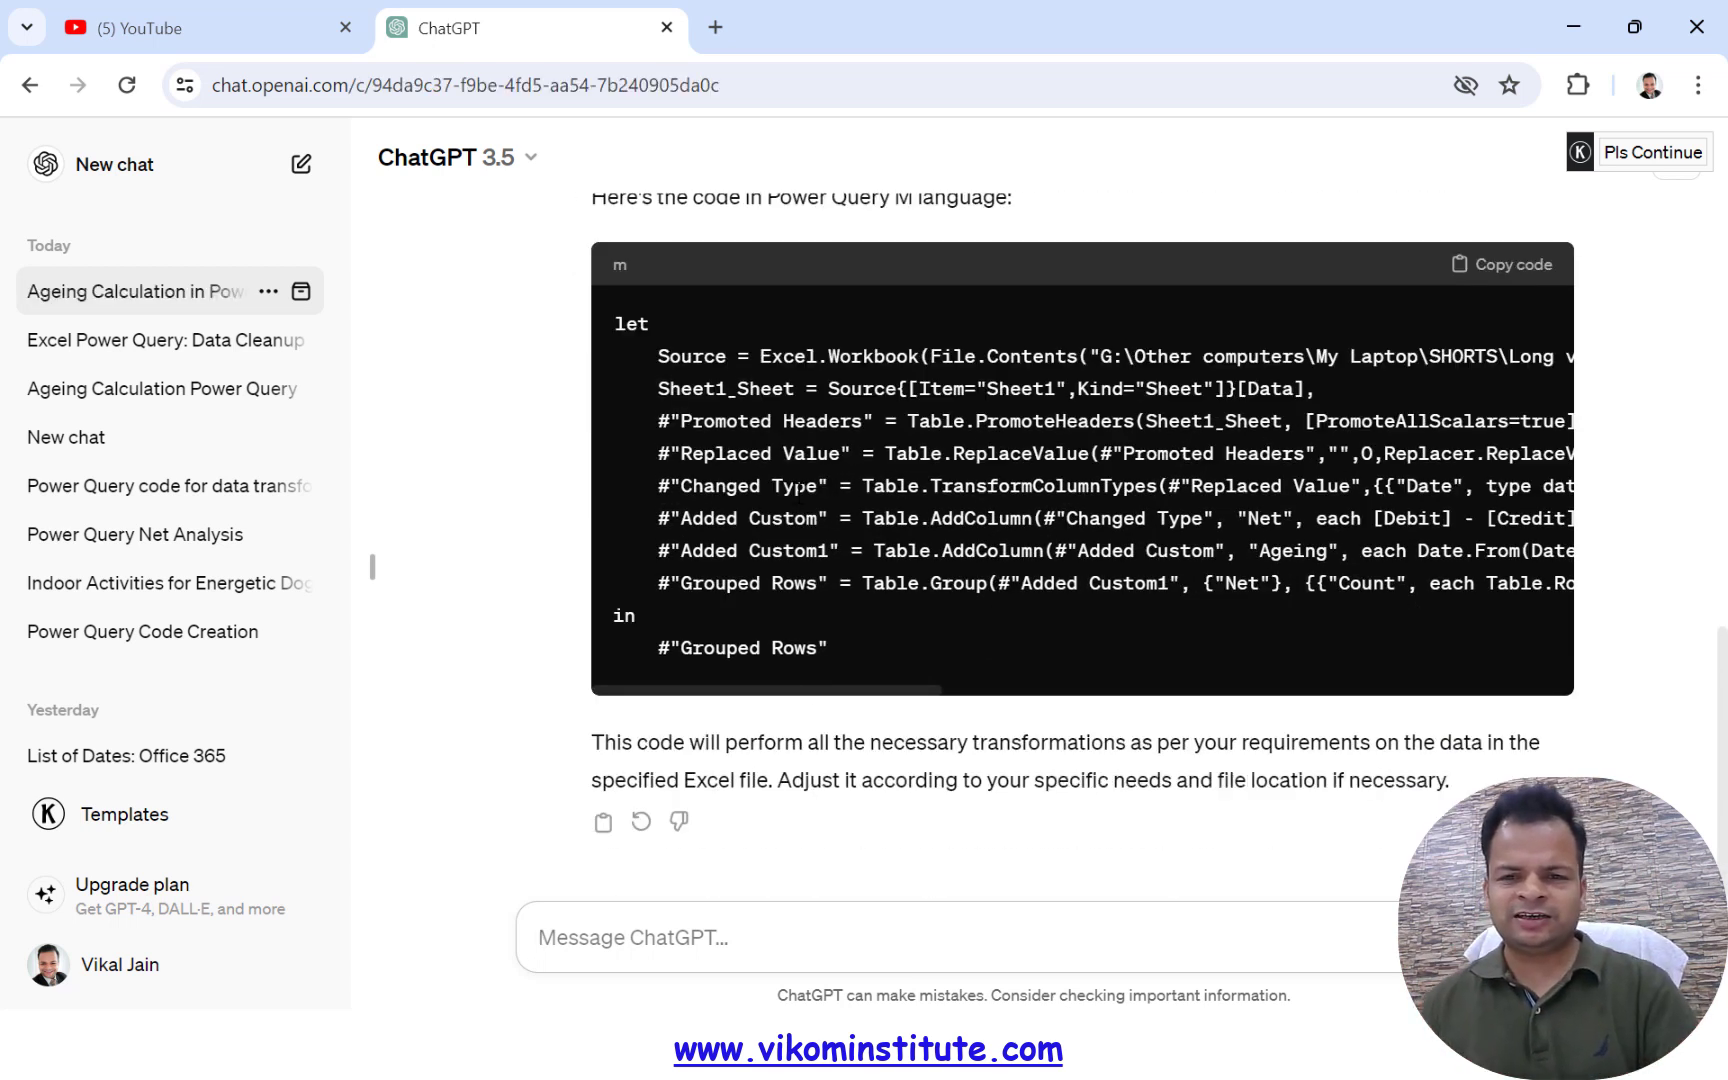
- Copy the newly generated M code and create a blank query in the Power Query Editor of Excel workbook Book3
{"action": "left_click", "coordinate": [1505, 280]}
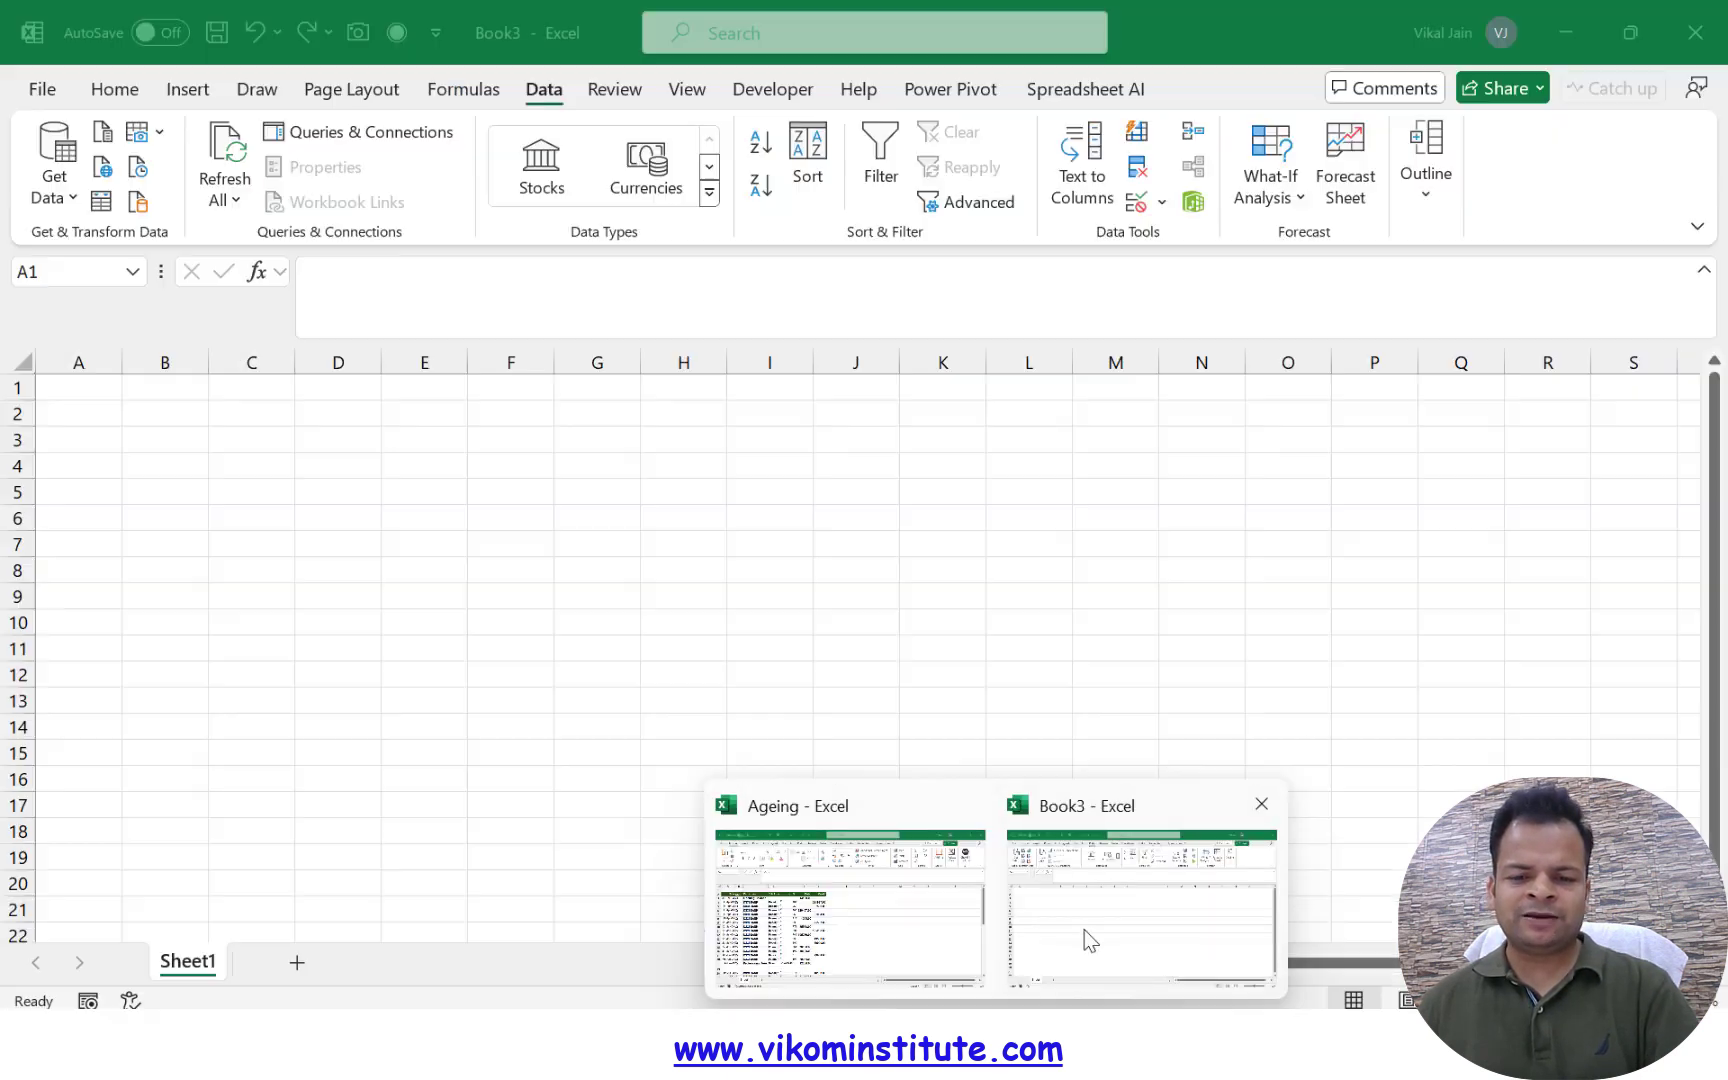
{"action": "left_click", "coordinate": [1084, 937]}
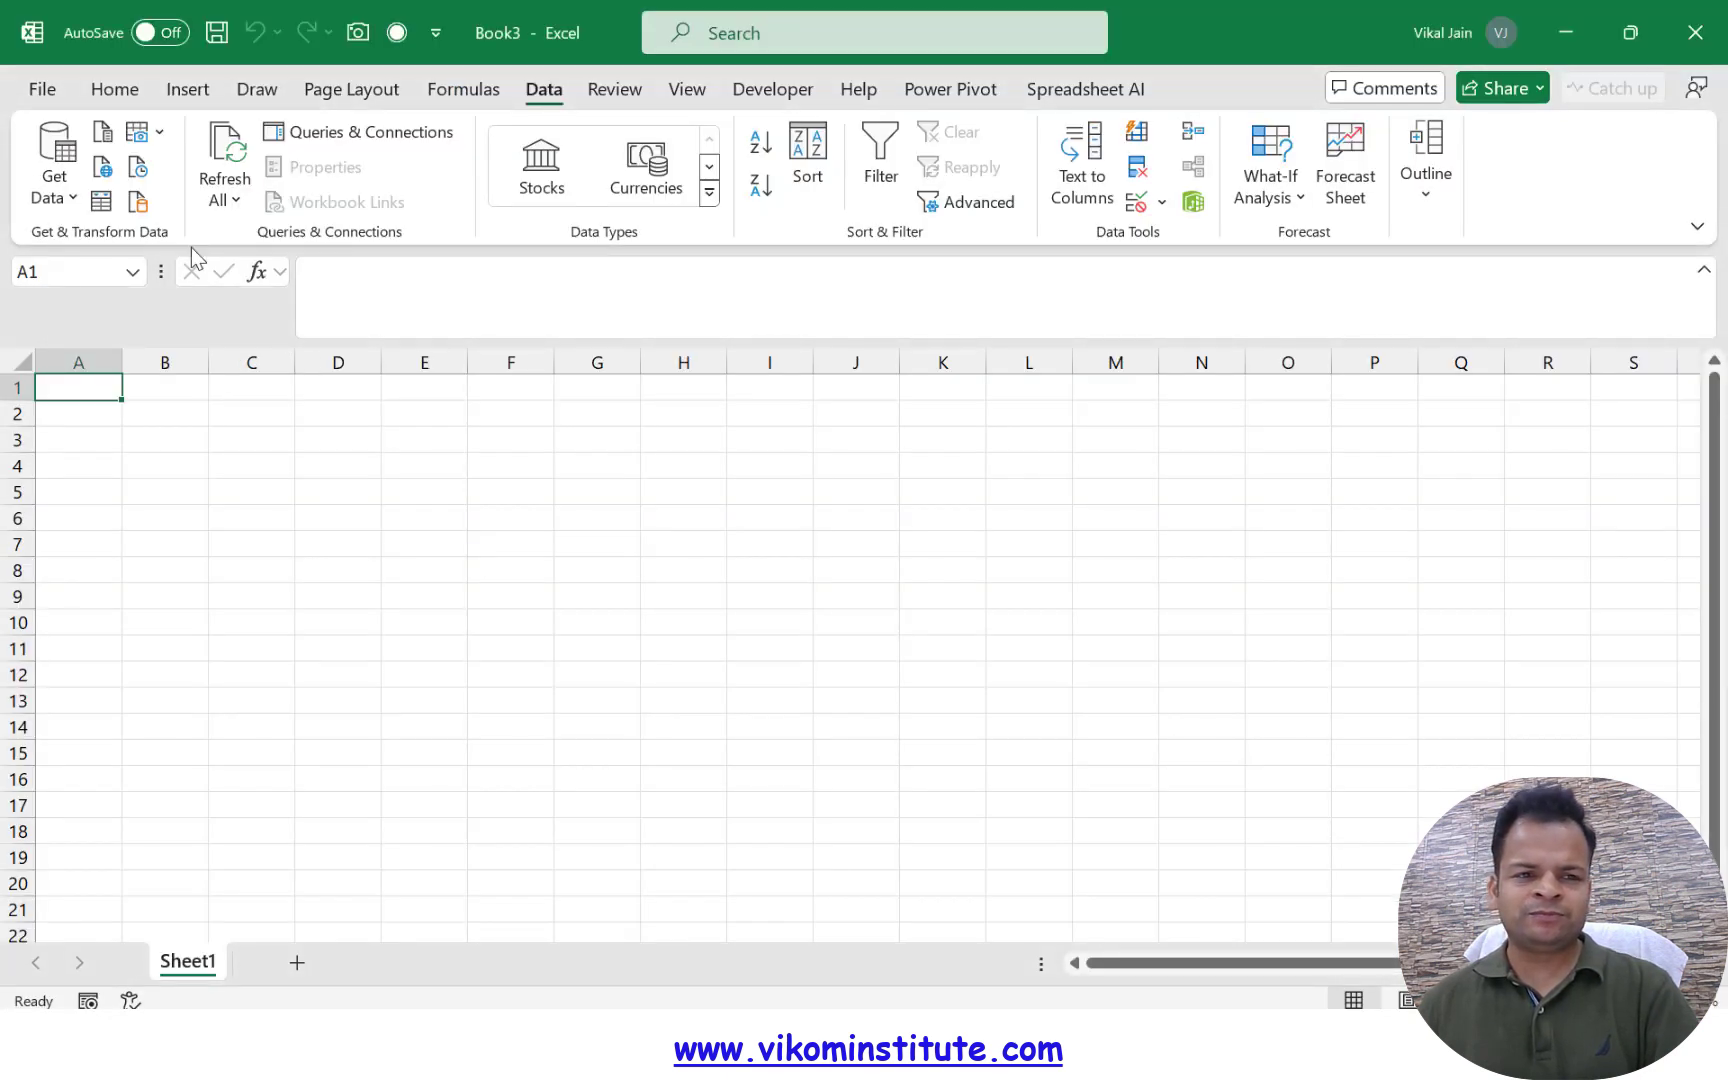
{"action": "left_click", "coordinate": [64, 206]}
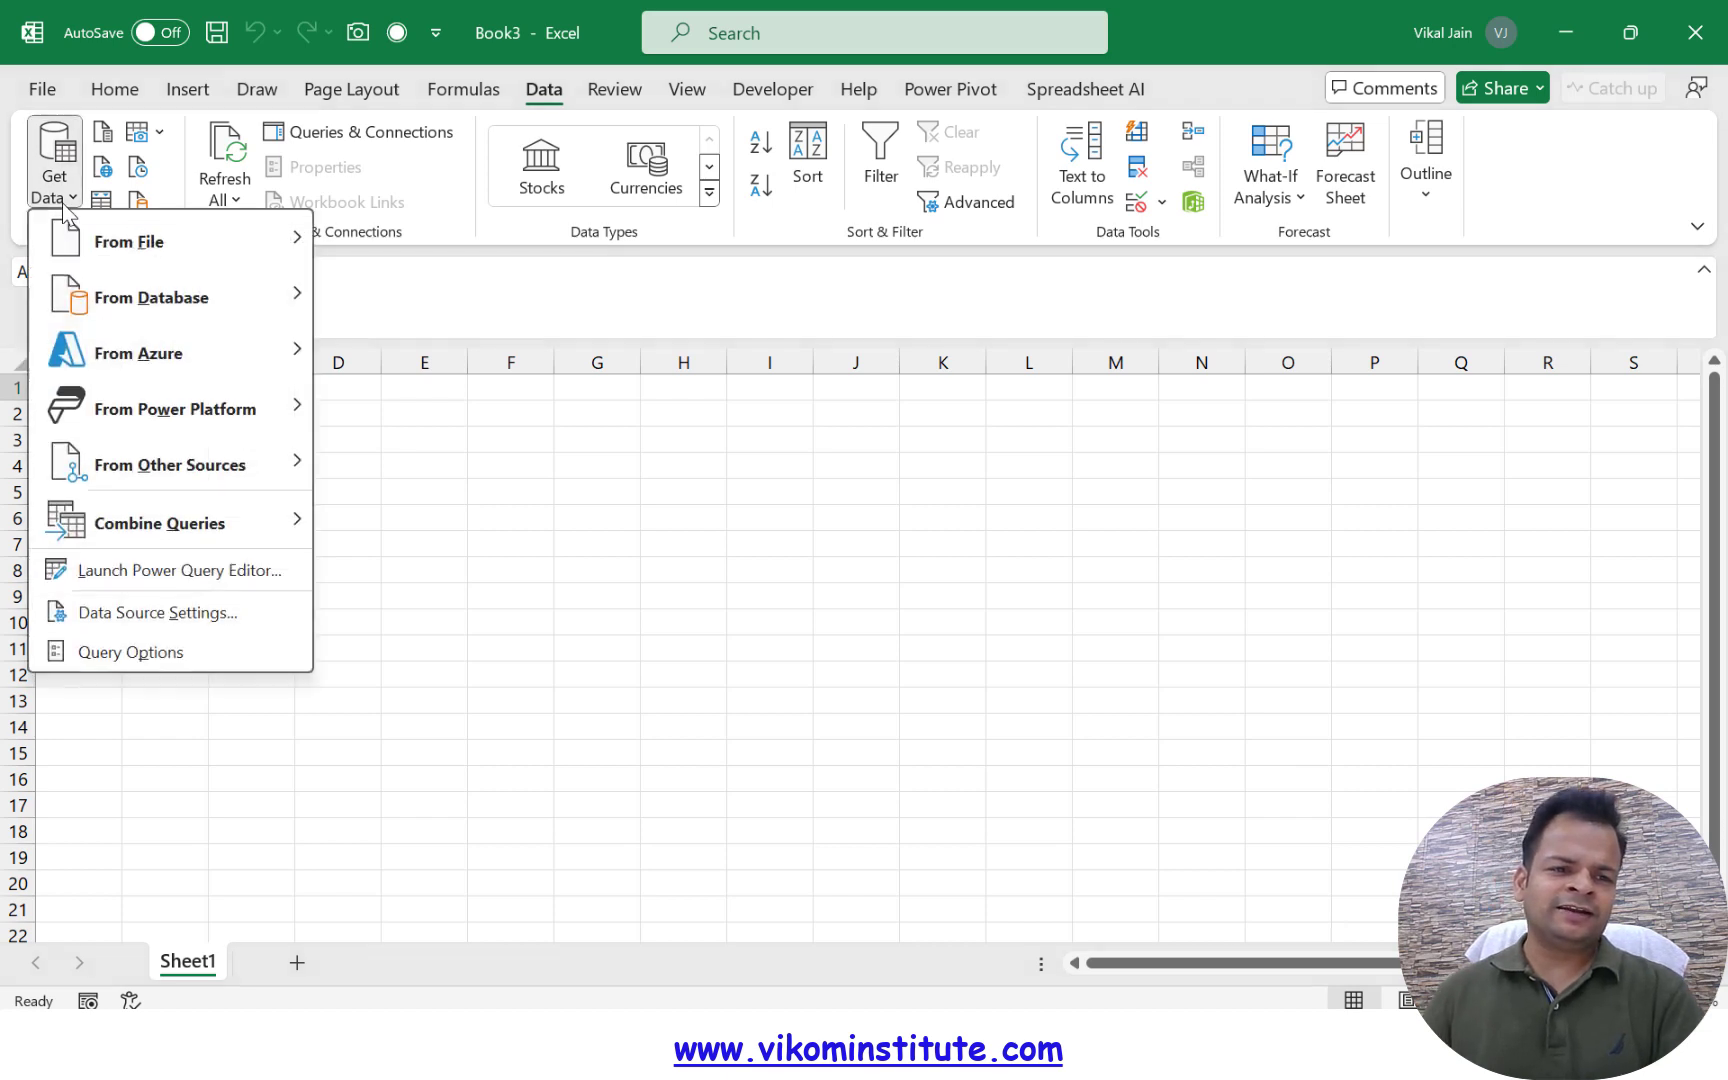
{"action": "left_click", "coordinate": [117, 574]}
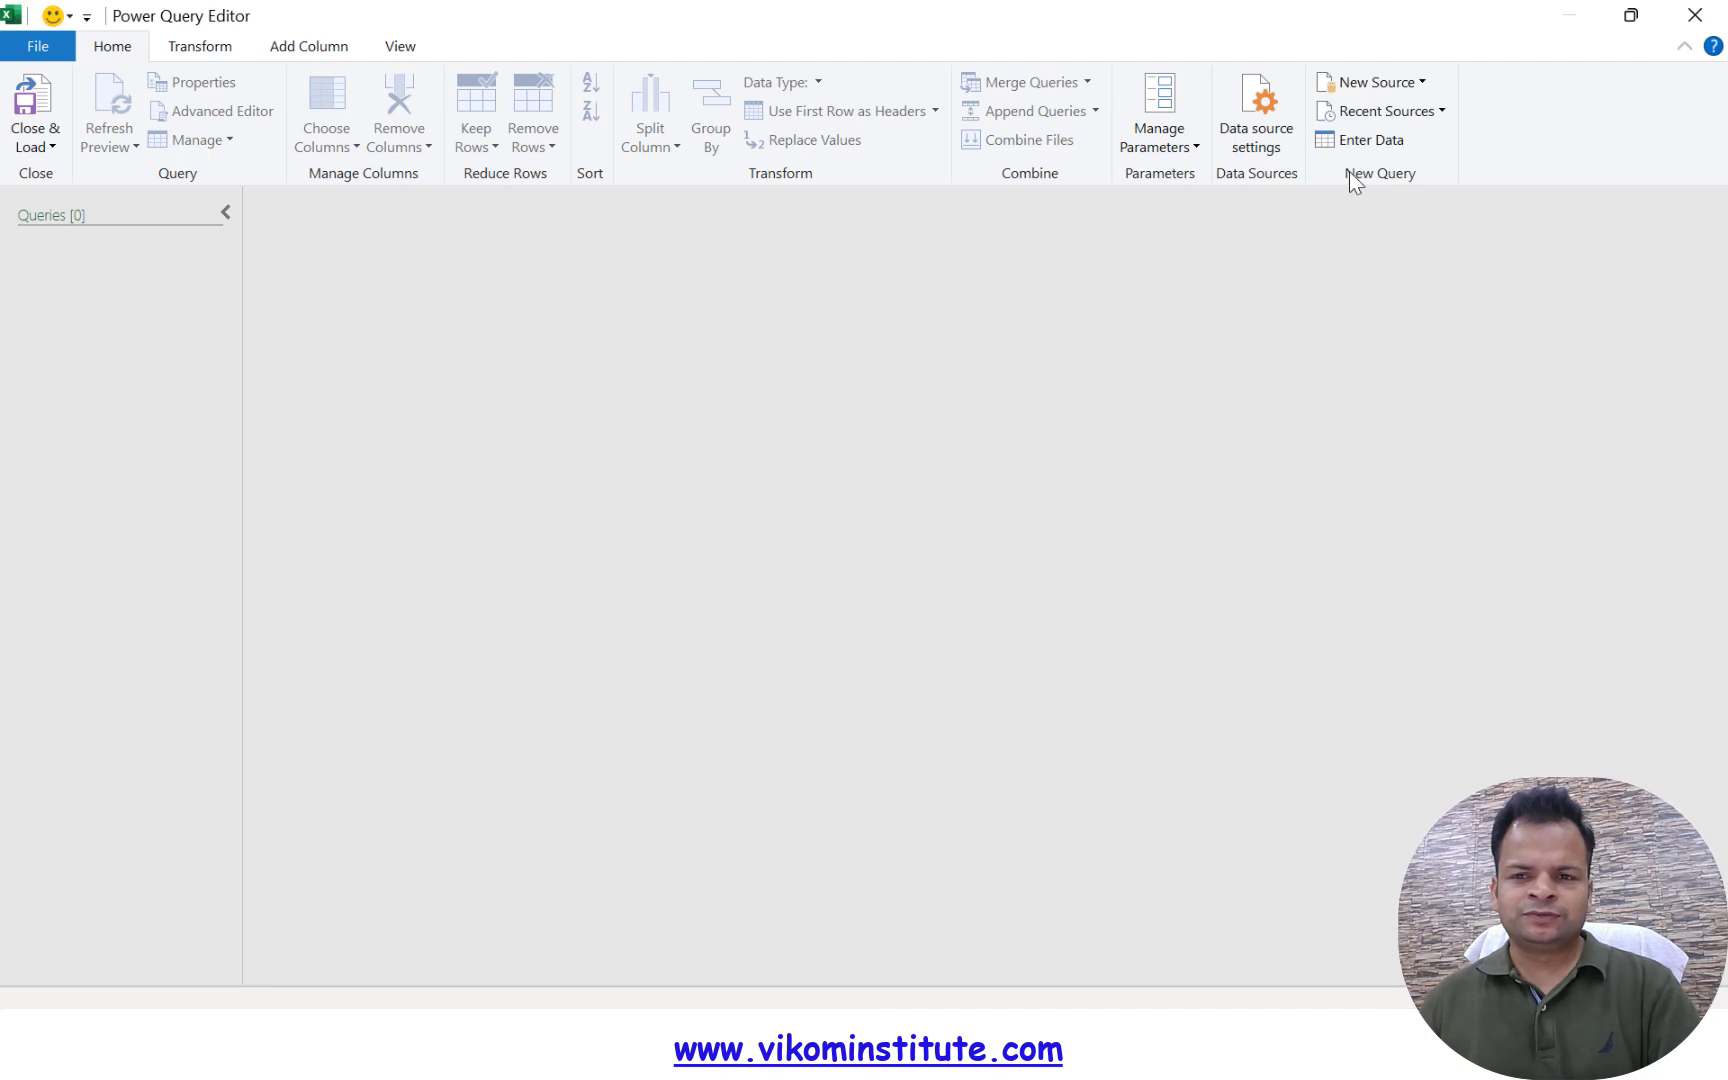
{"action": "left_click", "coordinate": [1395, 84]}
{"action": "mouse_move", "coordinate": [1405, 174]}
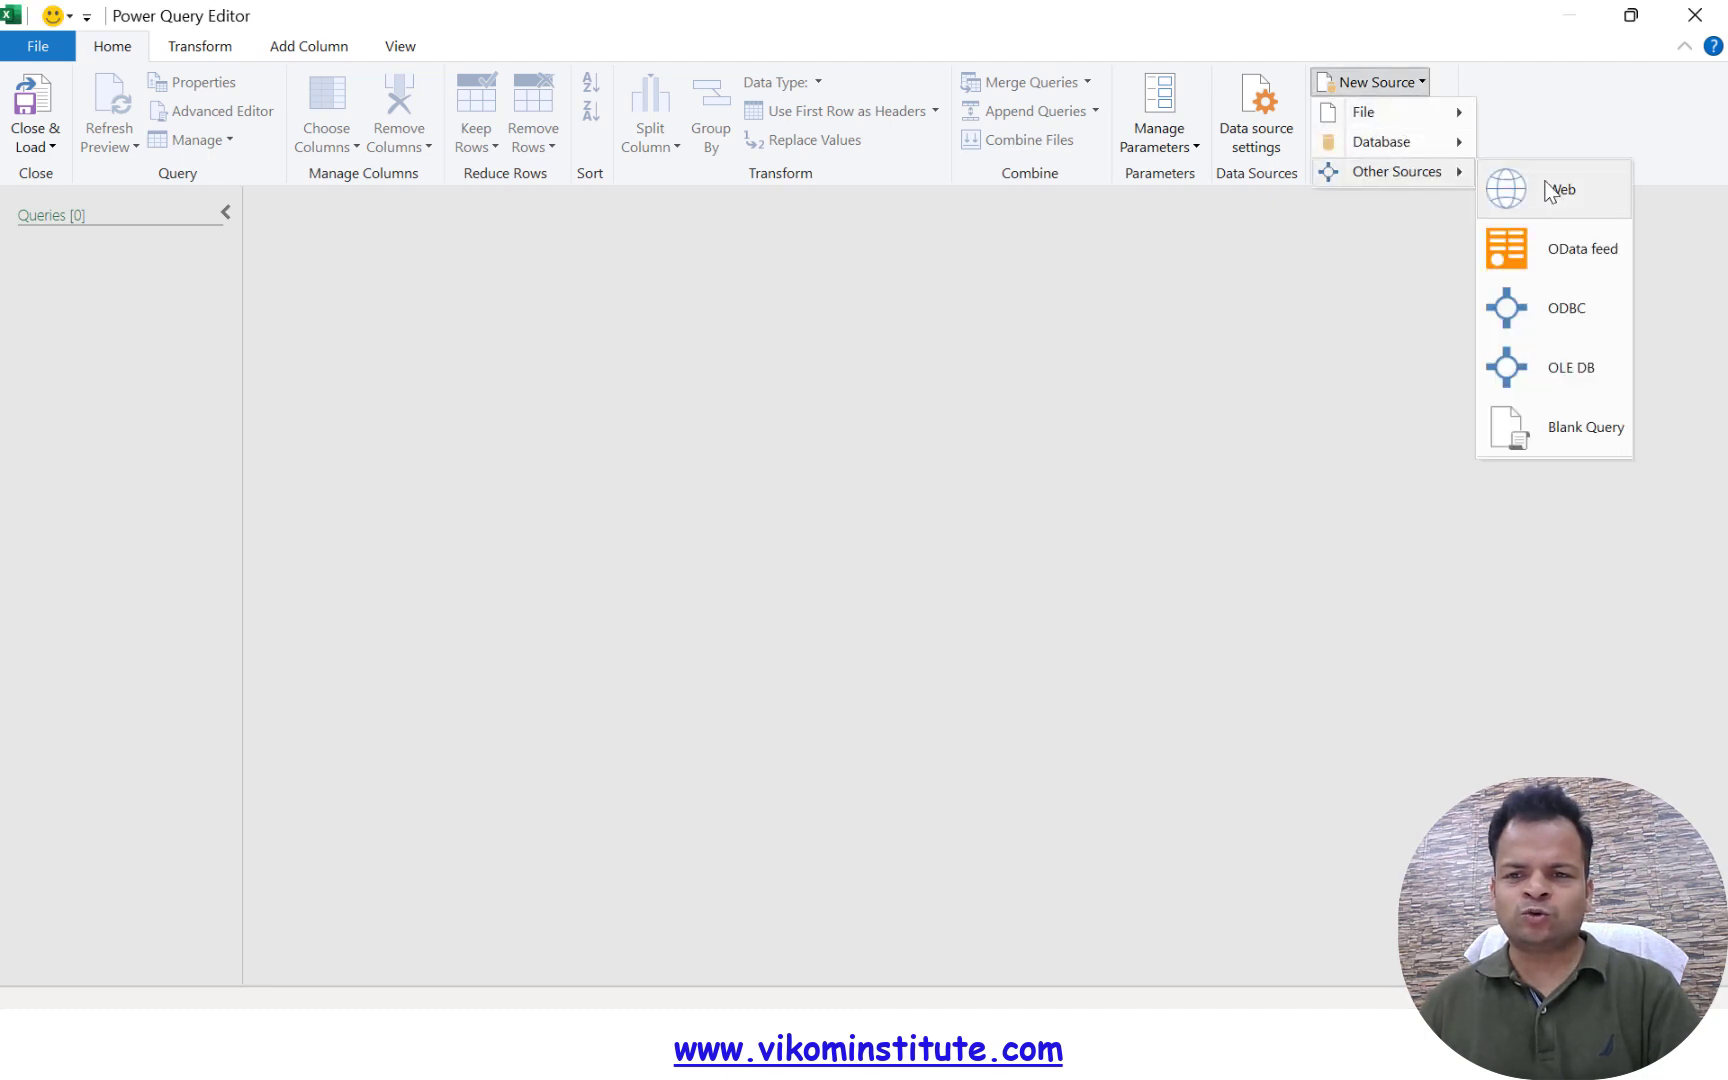
{"action": "left_click", "coordinate": [1569, 440]}
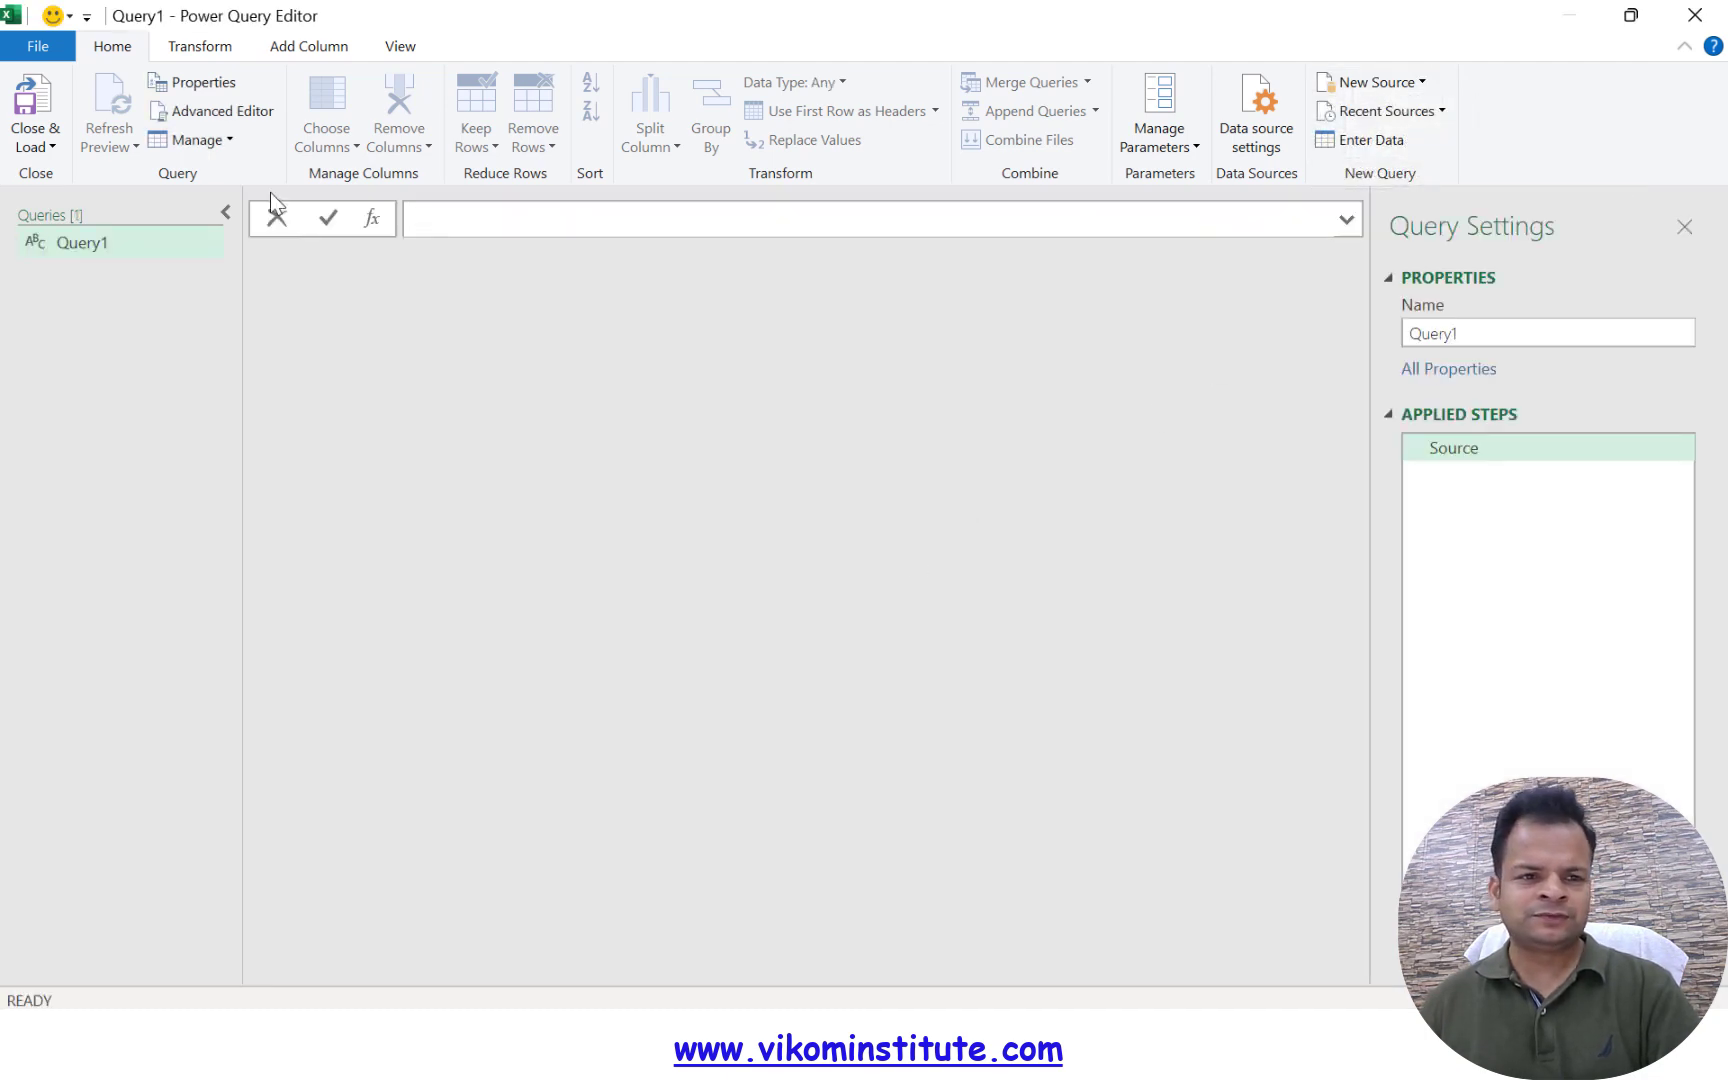
- Replace the blank Query1 code with the copied M code in the Advanced Editor and apply it
{"action": "left_click", "coordinate": [225, 111]}
{"action": "left_click", "coordinate": [585, 565]}
{"action": "key", "text": "ctrl+a"}
{"action": "key", "text": "ctrl+v"}
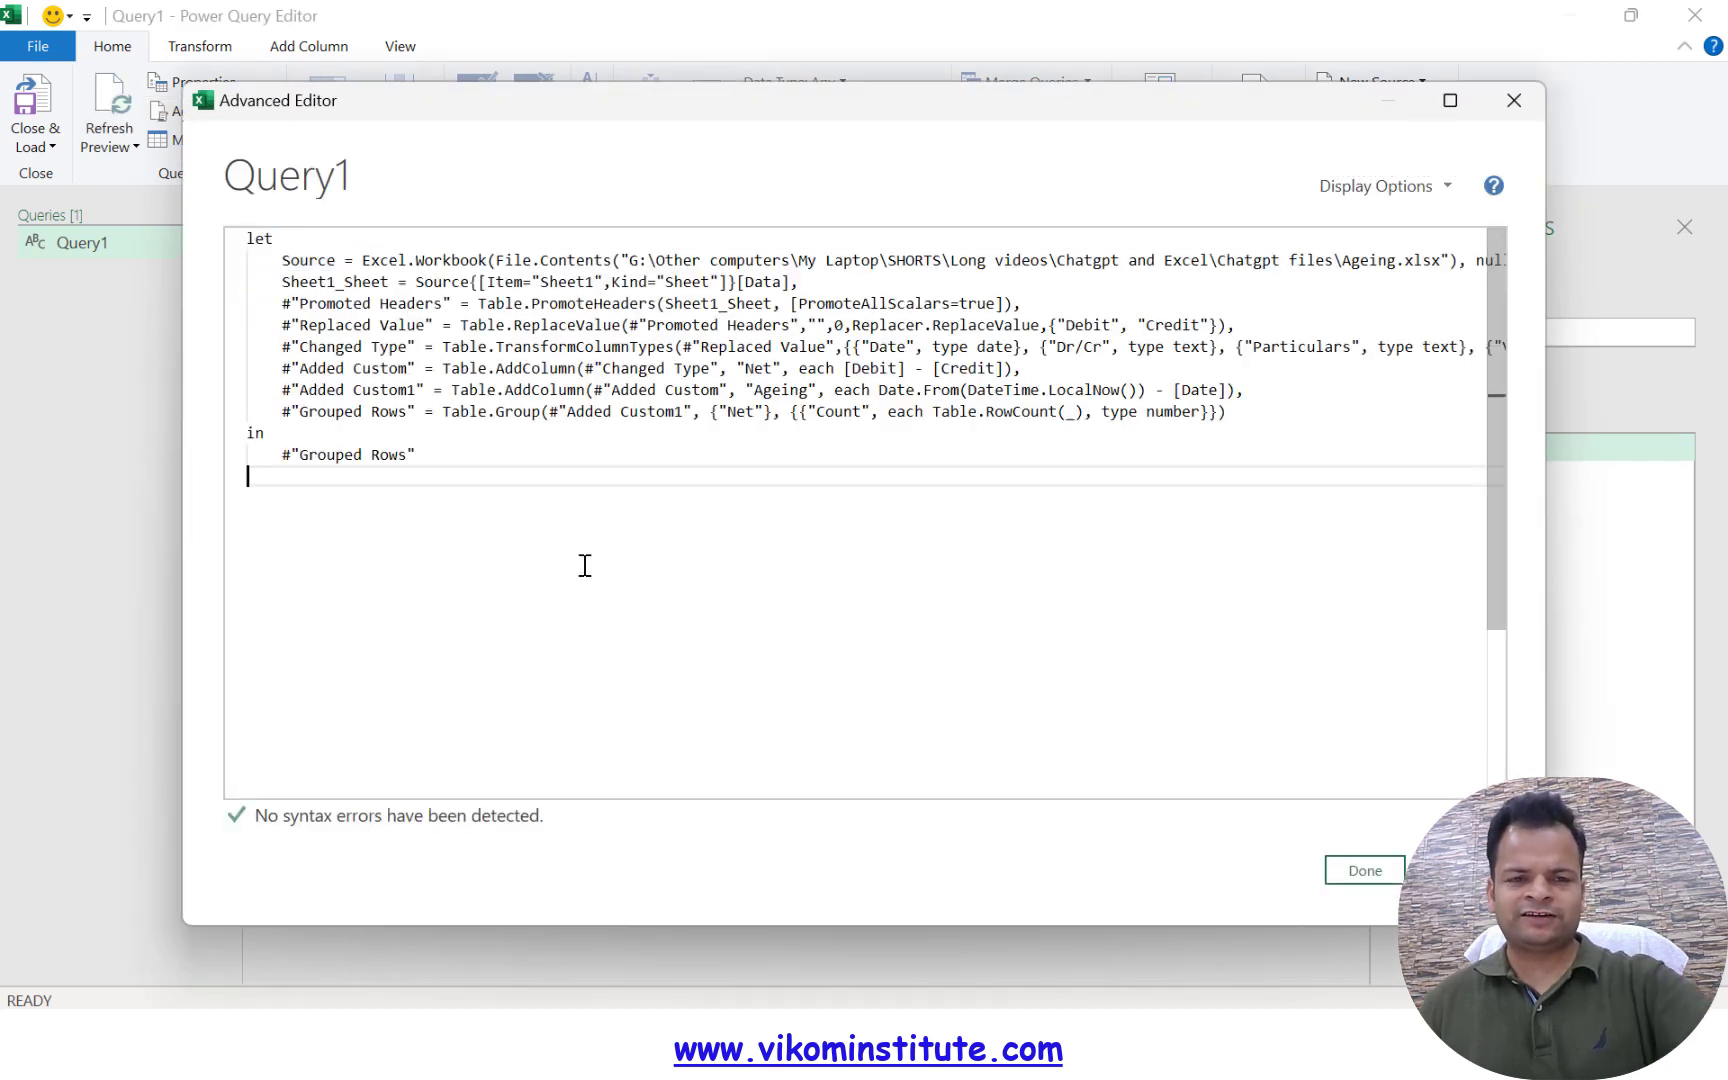
{"action": "left_click", "coordinate": [1367, 876]}
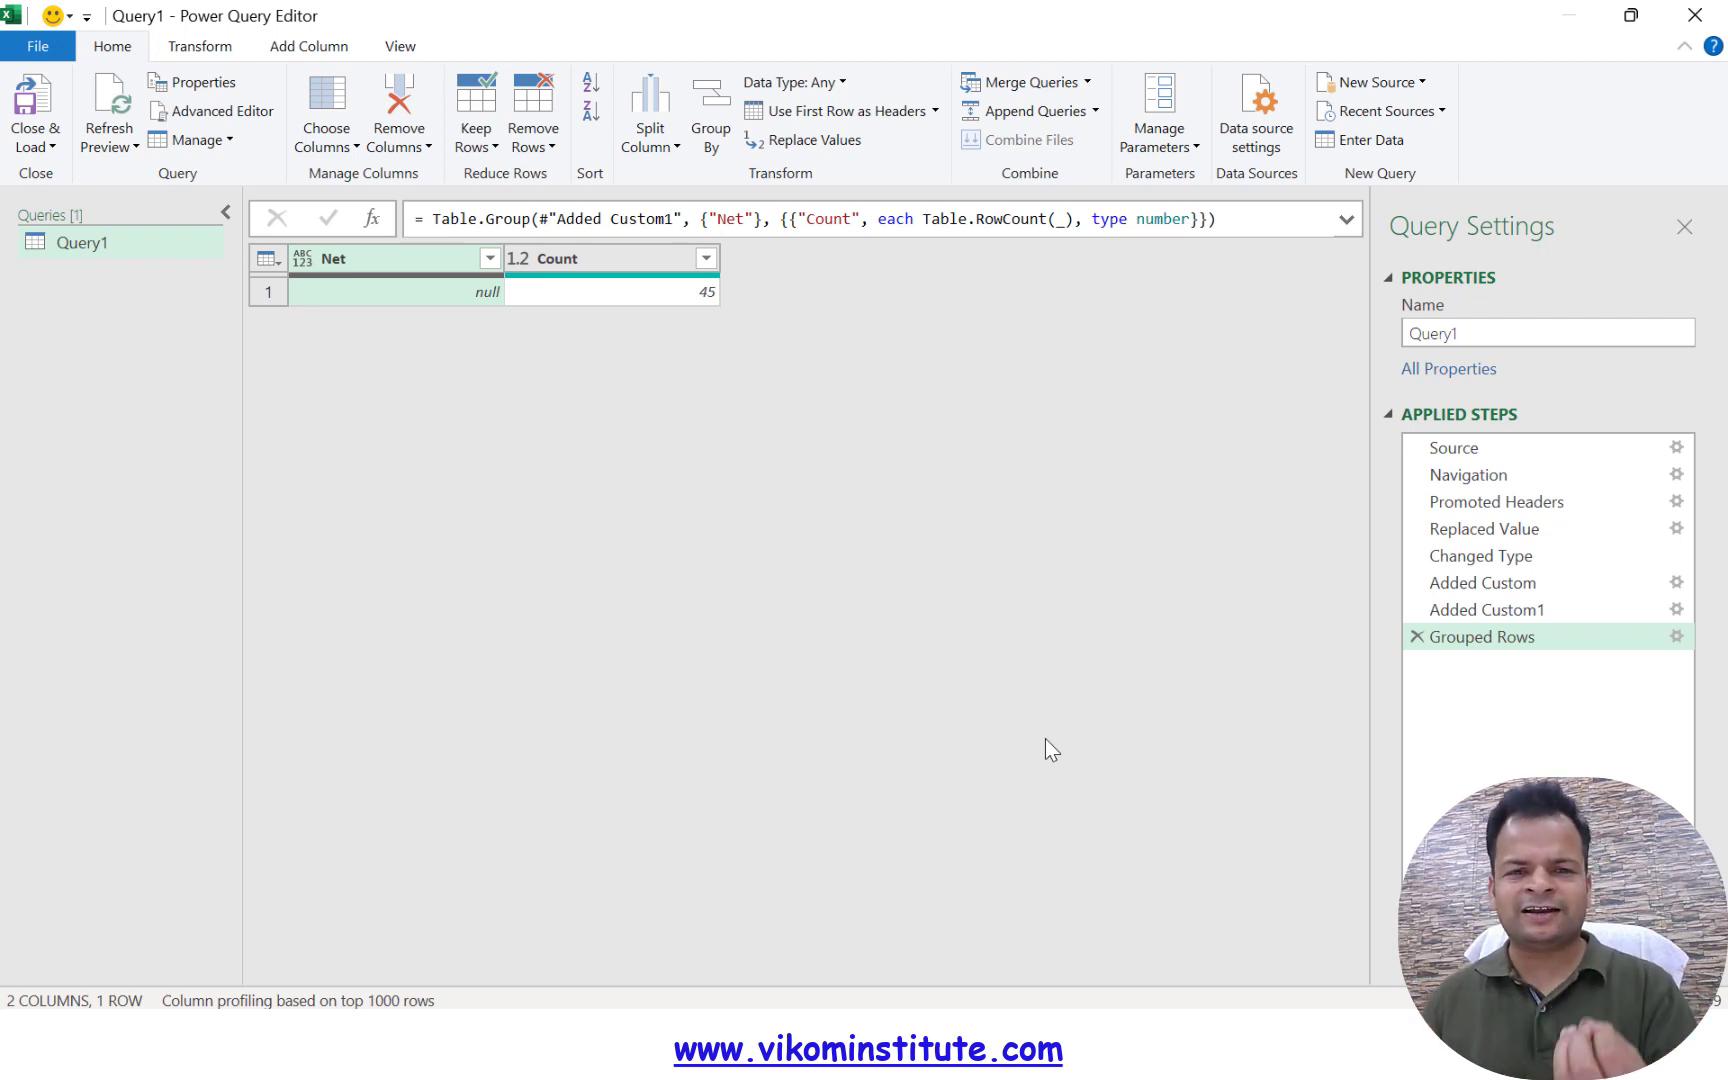
- Review the query's results from the Source step through Replaced Value, checking the Debit and Credit columns
{"action": "left_click", "coordinate": [1447, 447]}
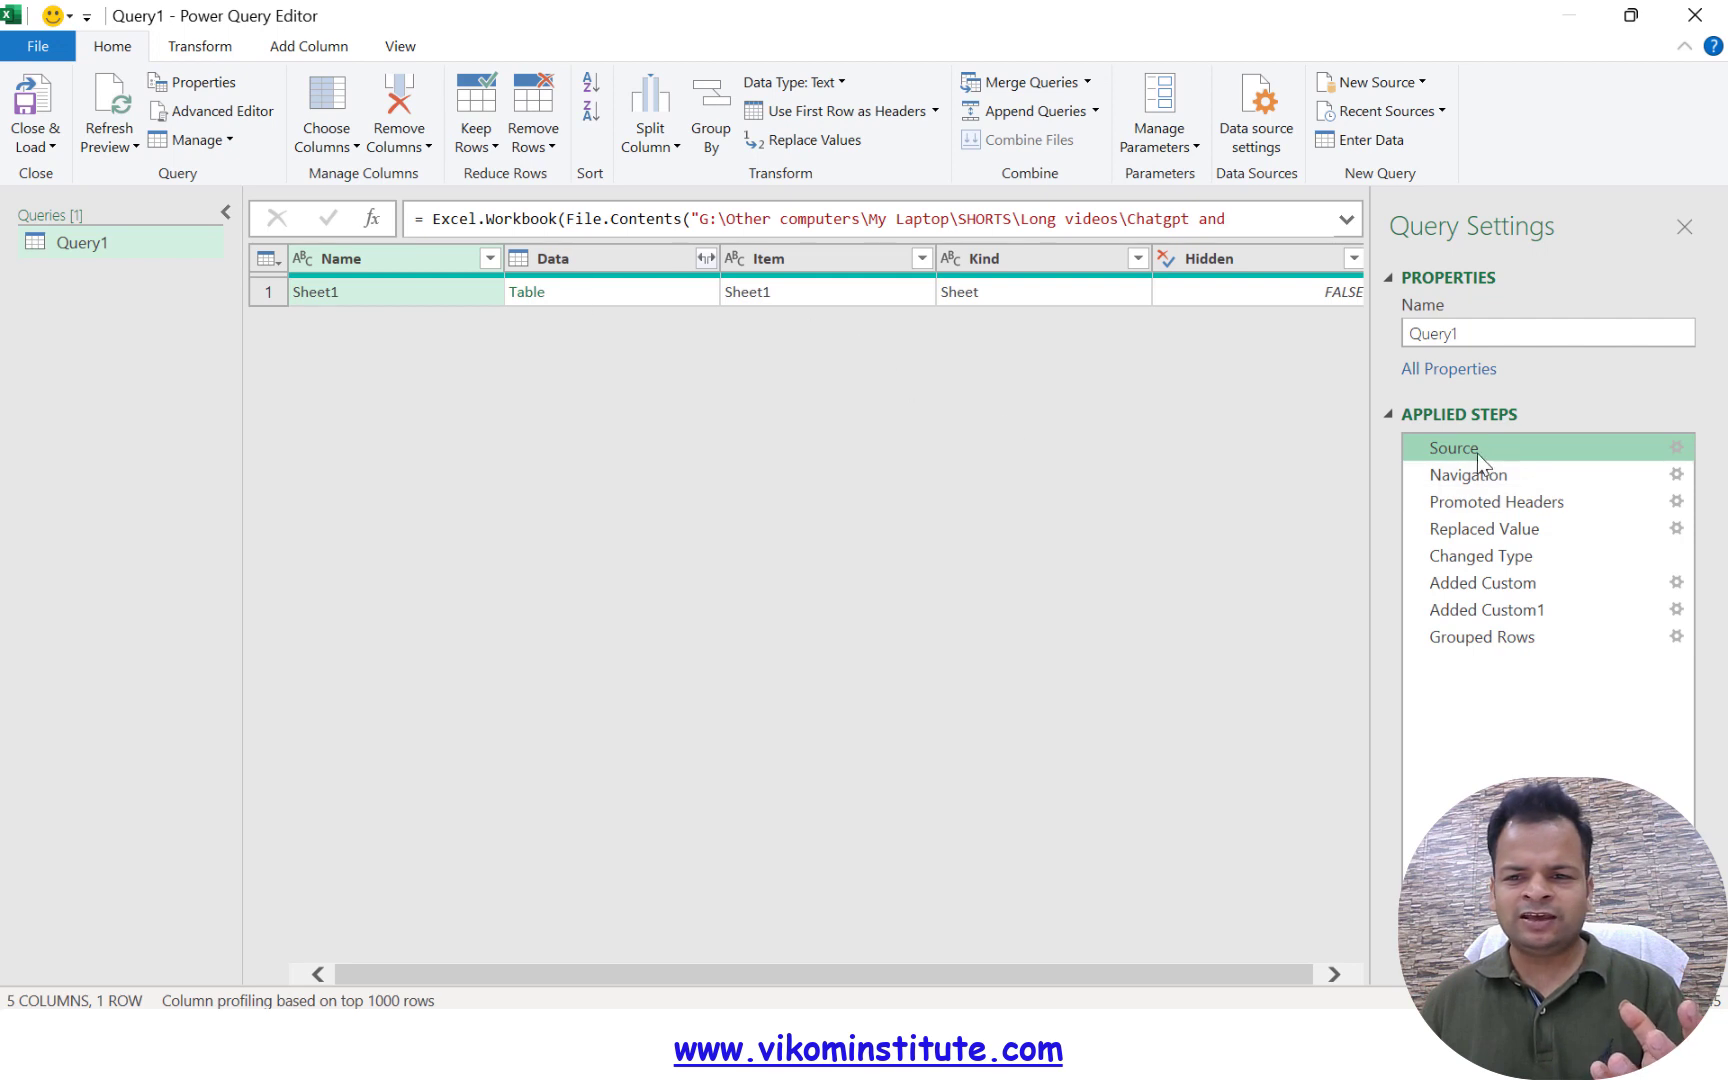
{"action": "left_click", "coordinate": [1465, 474]}
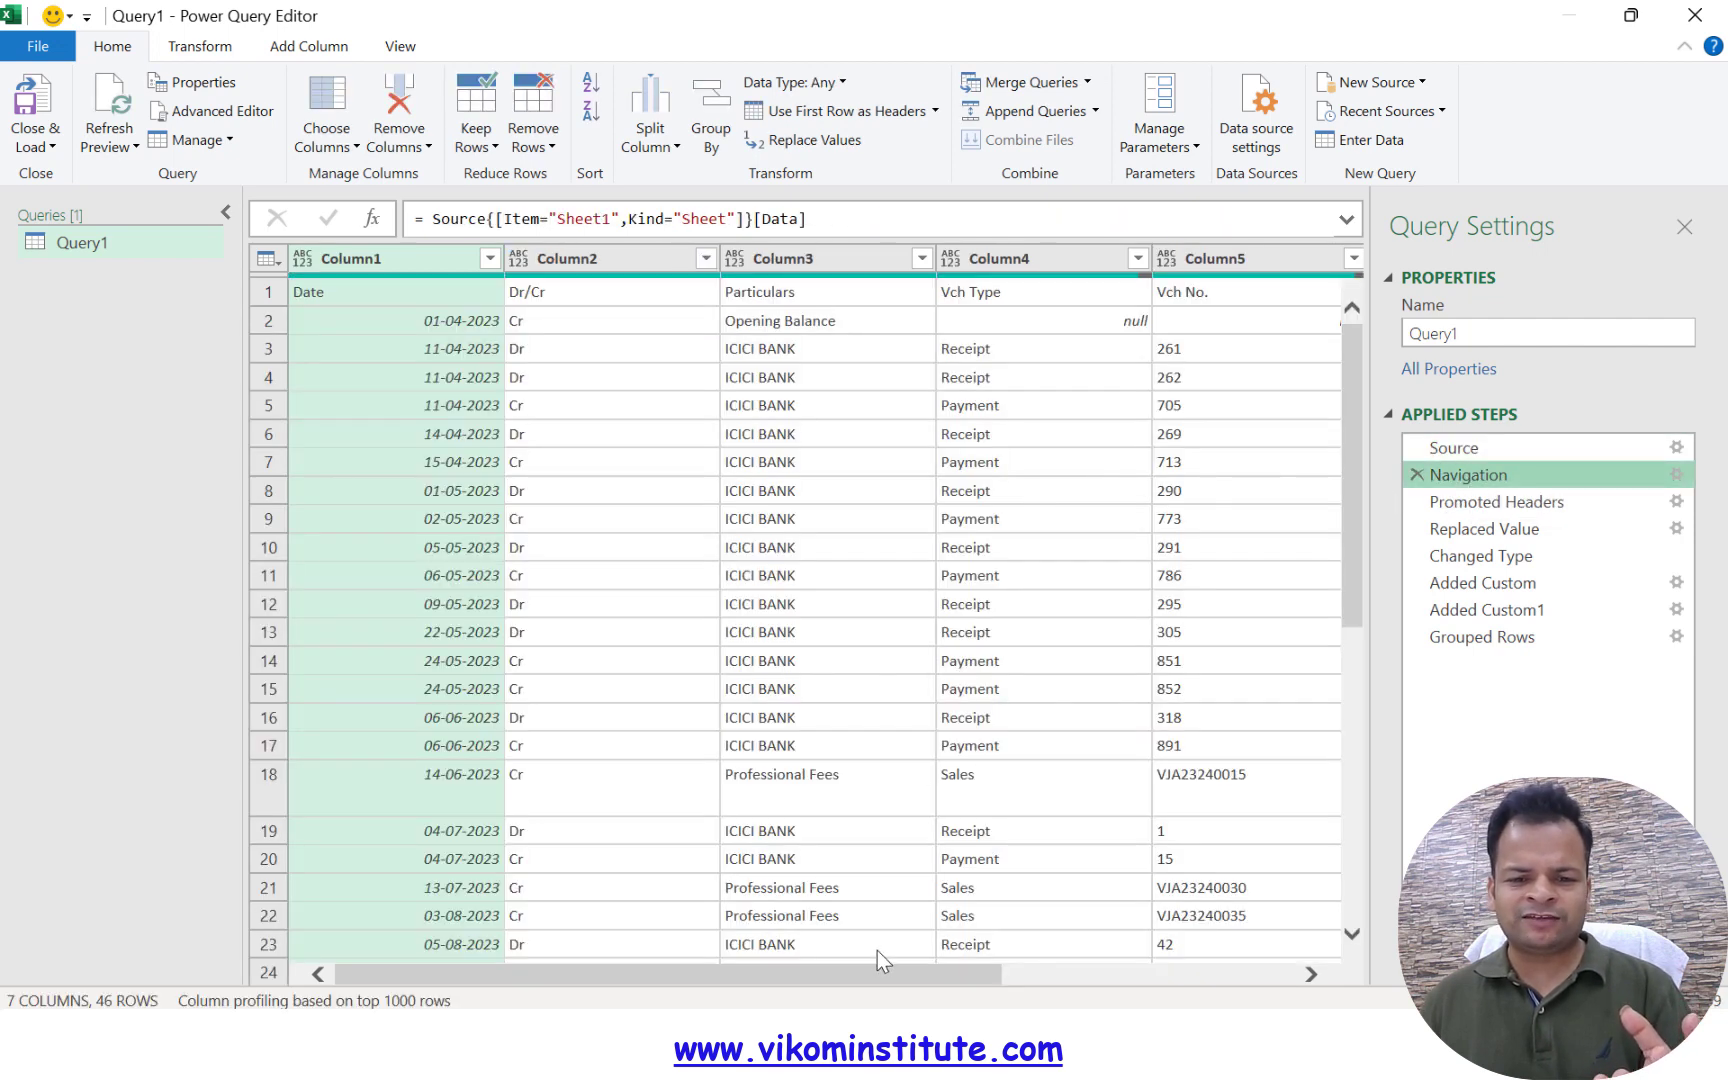
{"action": "left_click_drag", "start_coordinate": [880, 973], "coordinate": [1163, 977]}
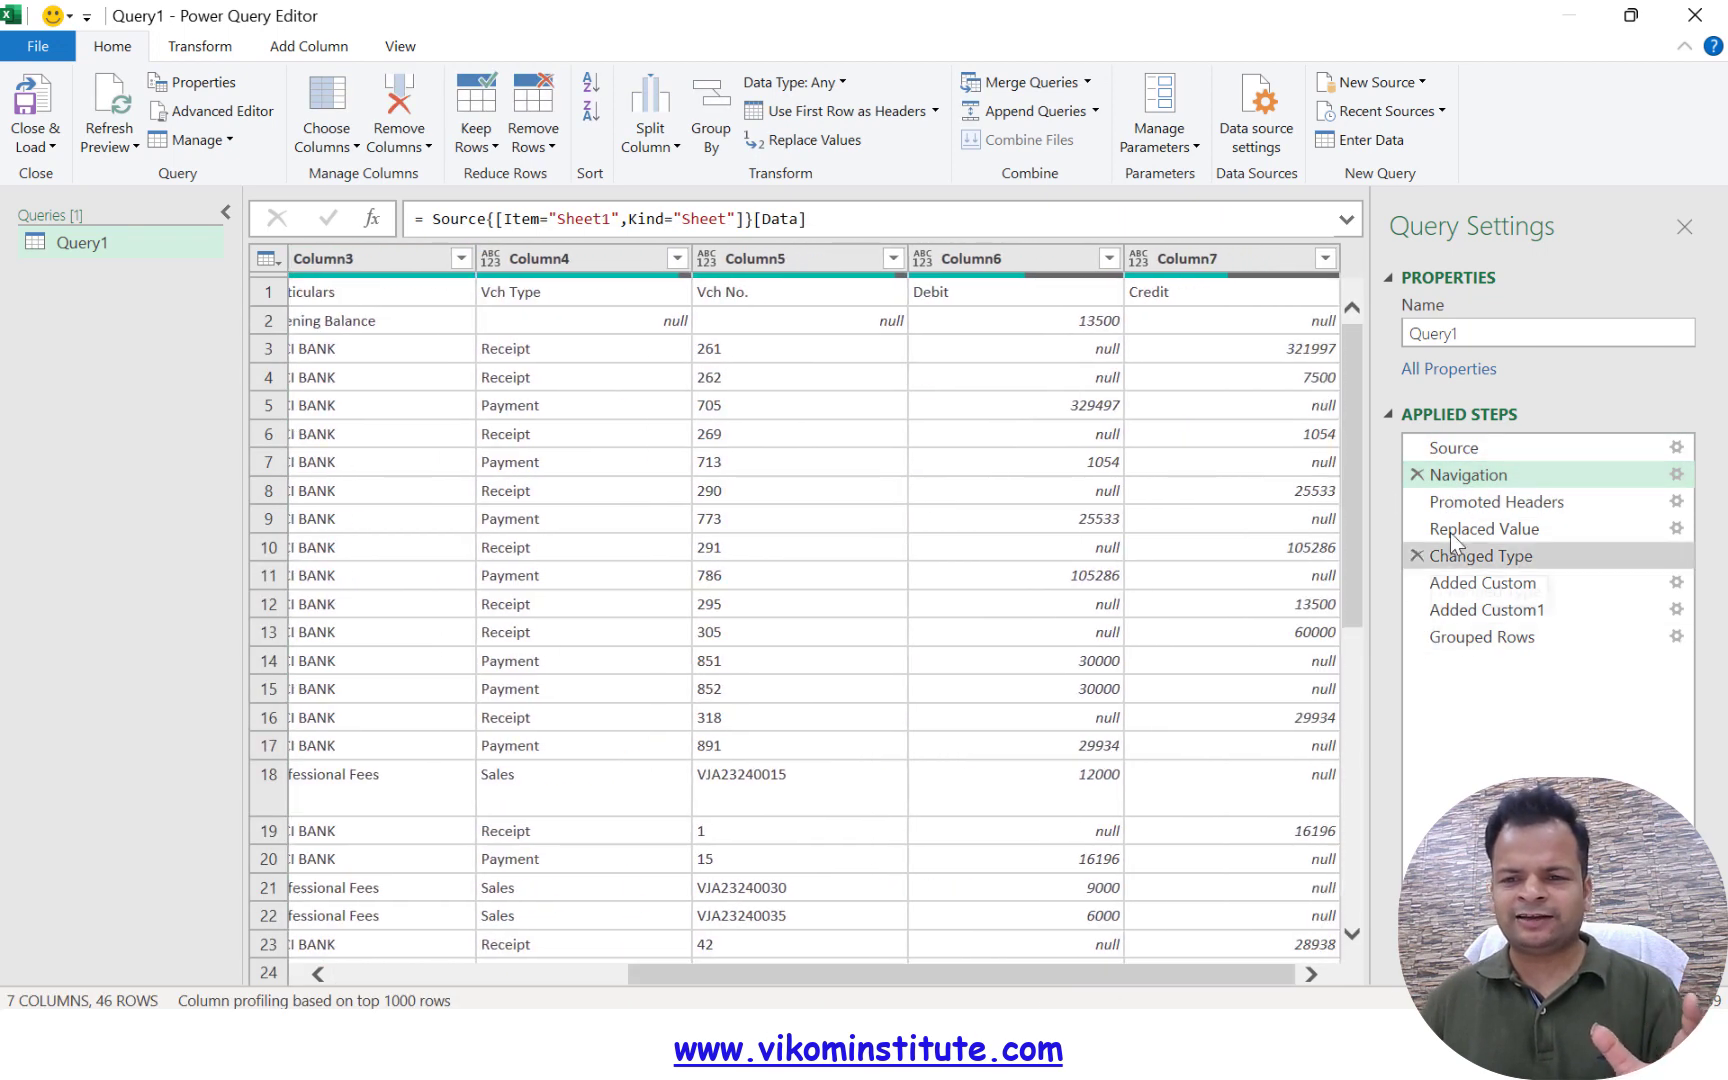
{"action": "left_click", "coordinate": [1480, 503]}
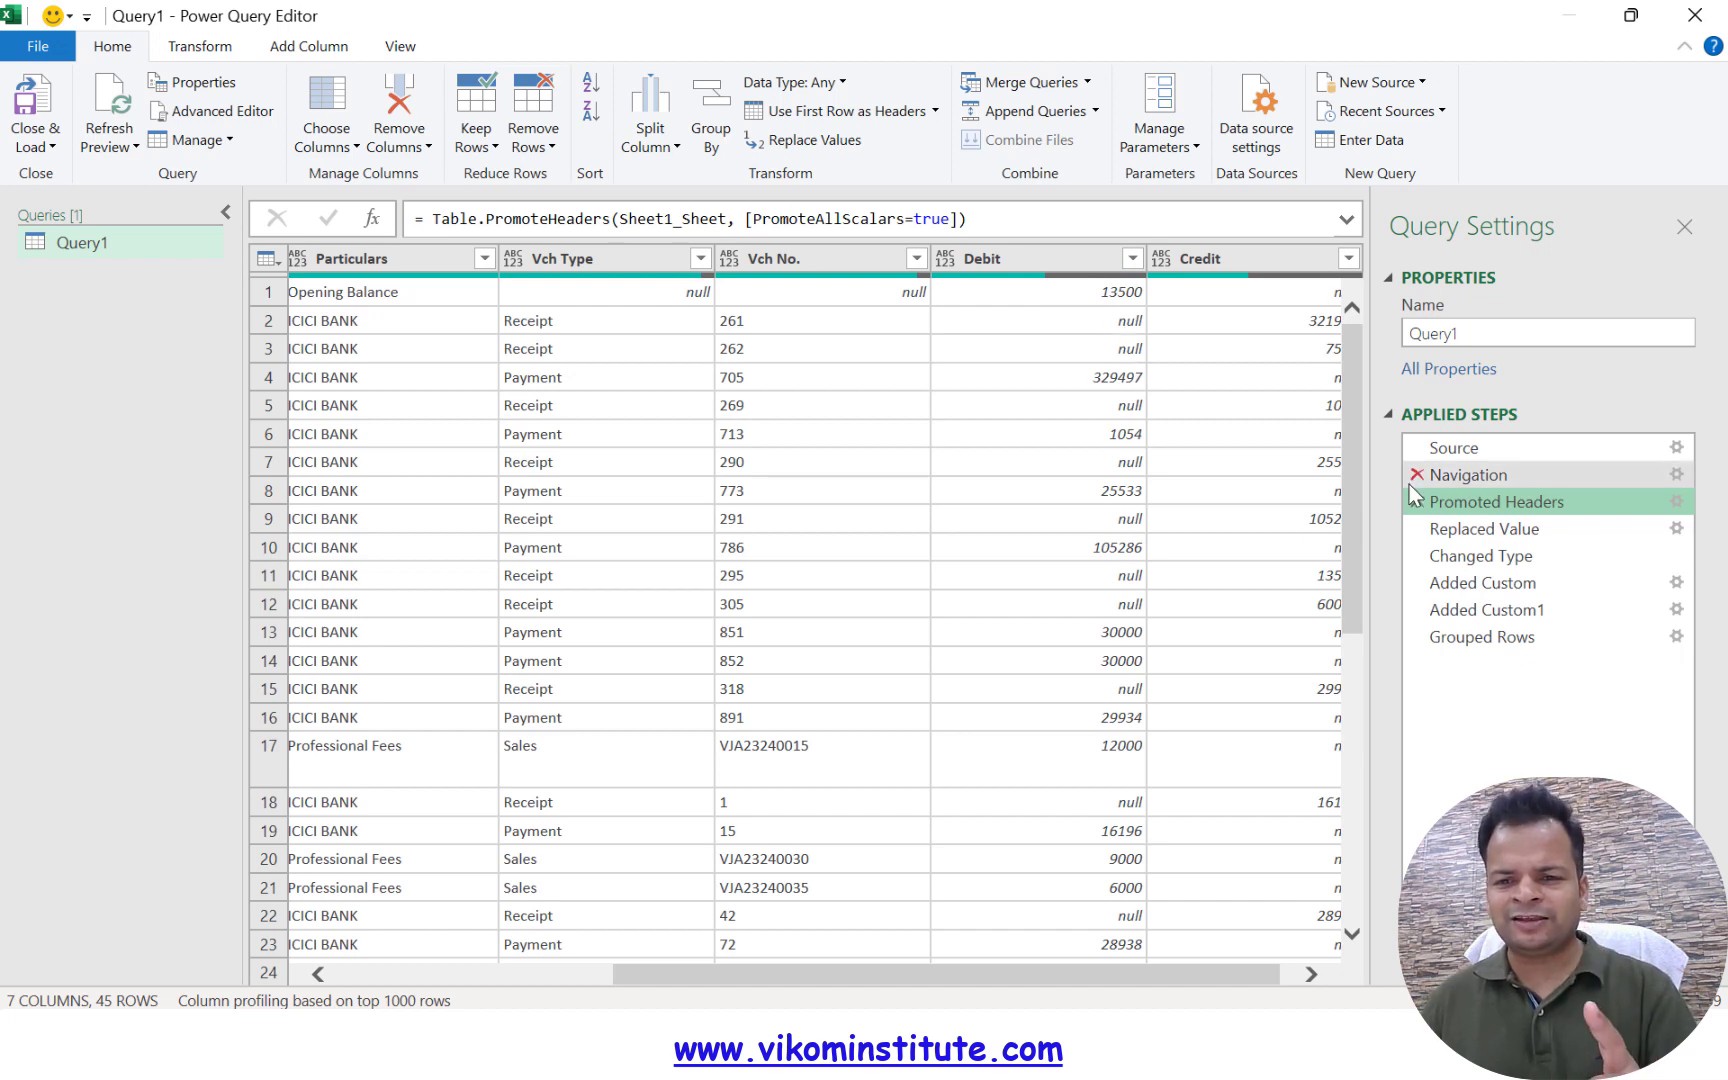
{"action": "left_click", "coordinate": [1470, 529]}
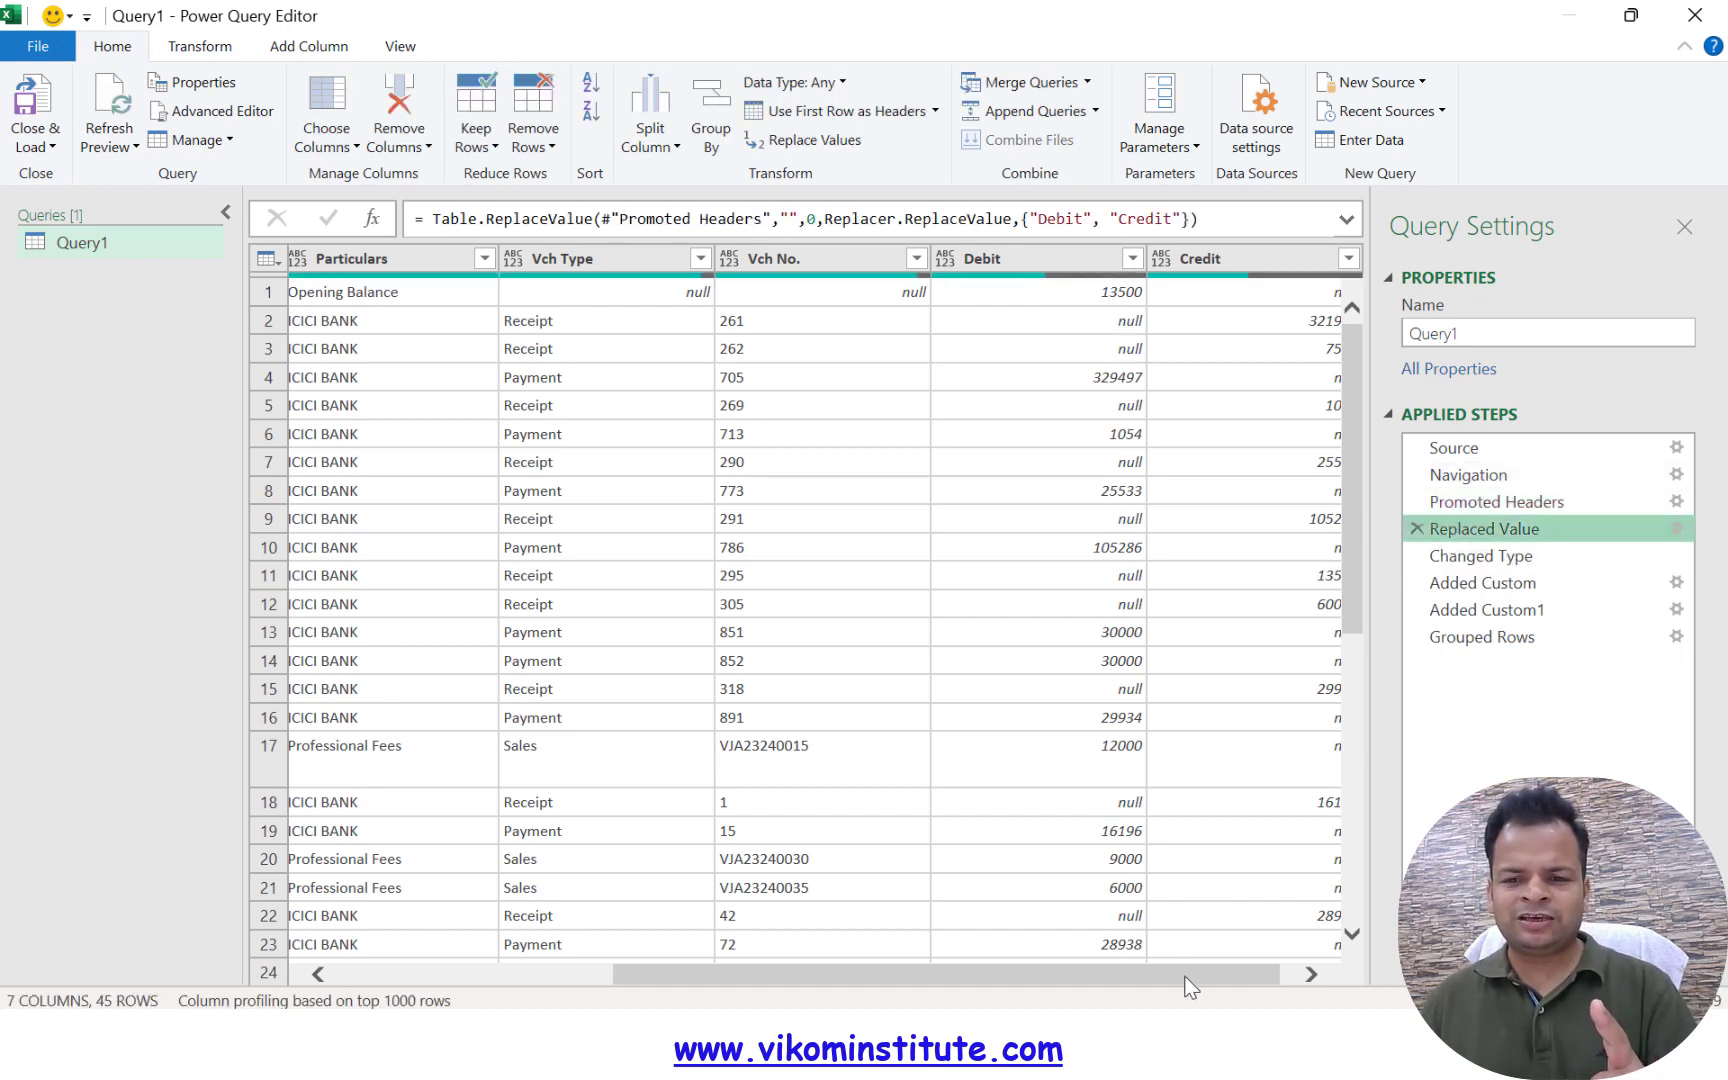
{"action": "scroll", "coordinate": [1240, 975], "scroll_direction": "right", "scroll_amount": 2}
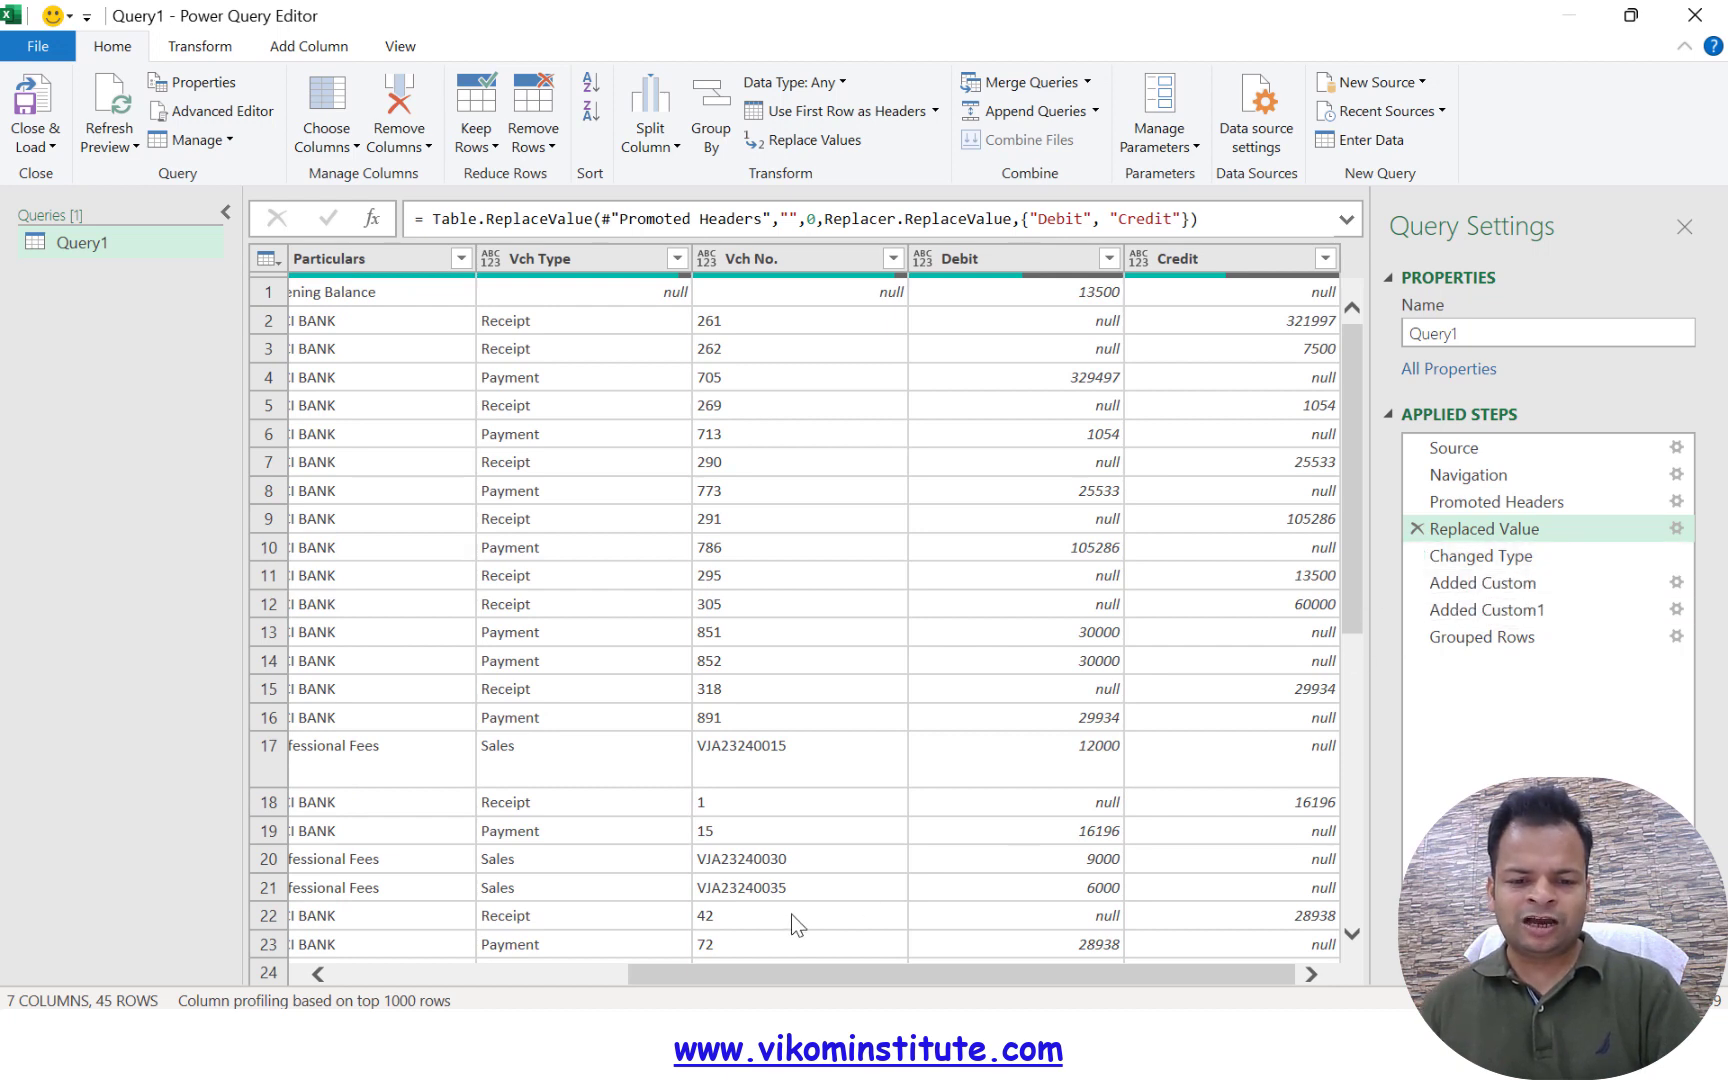
- Switch to ChatGPT and send the follow-up "Please fill debit and credit column with 0 when there is null"
{"action": "left_click", "coordinate": [676, 895]}
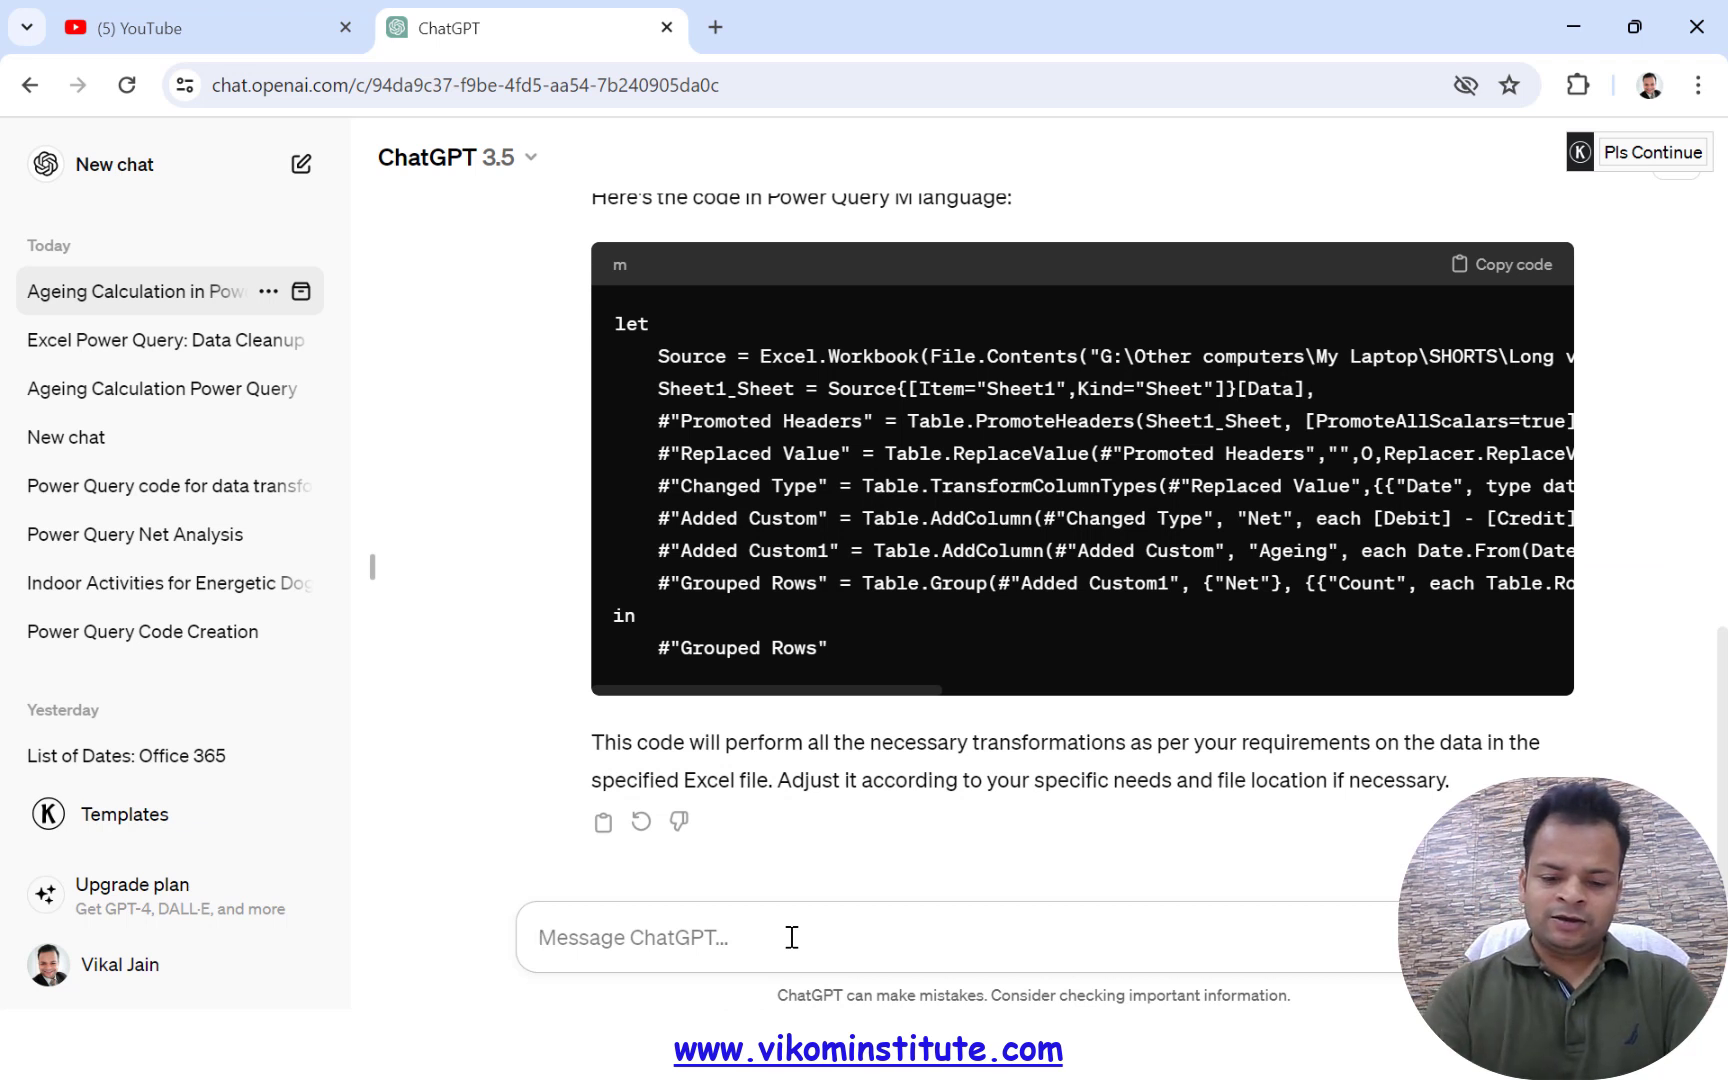
{"action": "type", "text": "Plas"}
{"action": "type", "text": "eas"}
{"action": "type", "text": "e fill debit"}
{"action": "type", "text": " and credit"}
{"action": "type", "text": " col"}
{"action": "type", "text": "umn wi"}
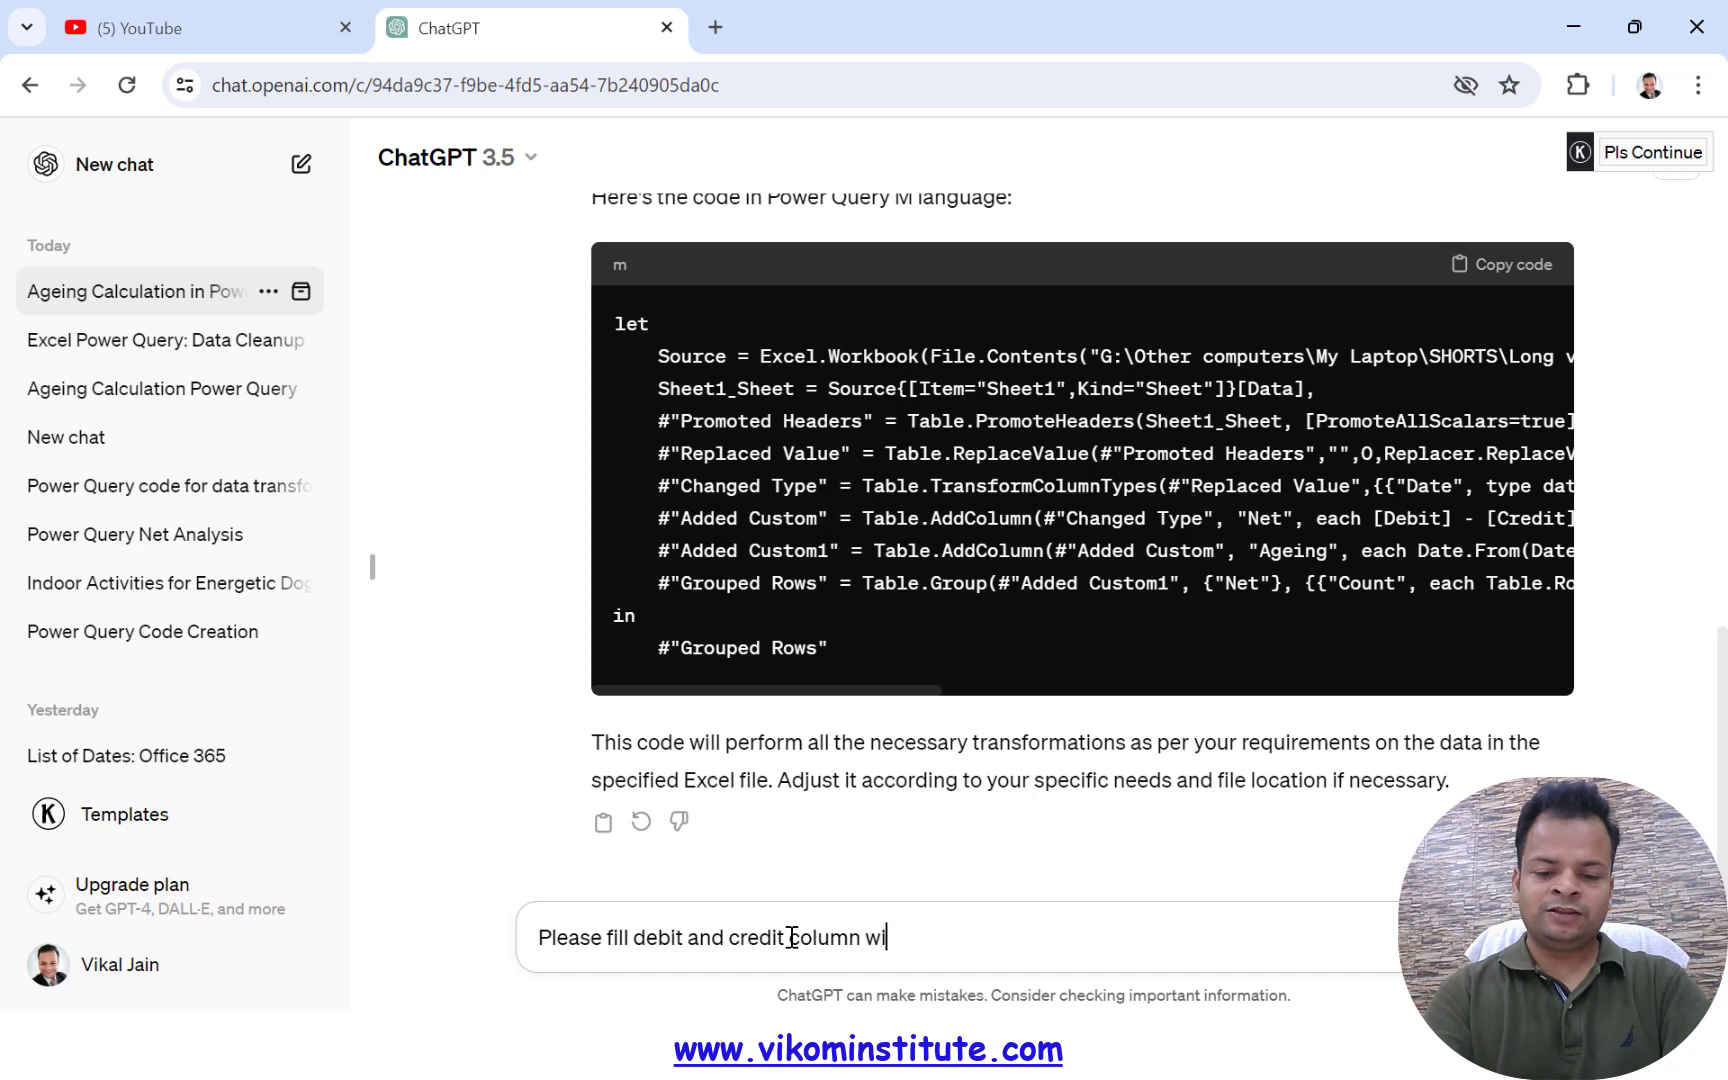
{"action": "type", "text": "th 0 when there i"}
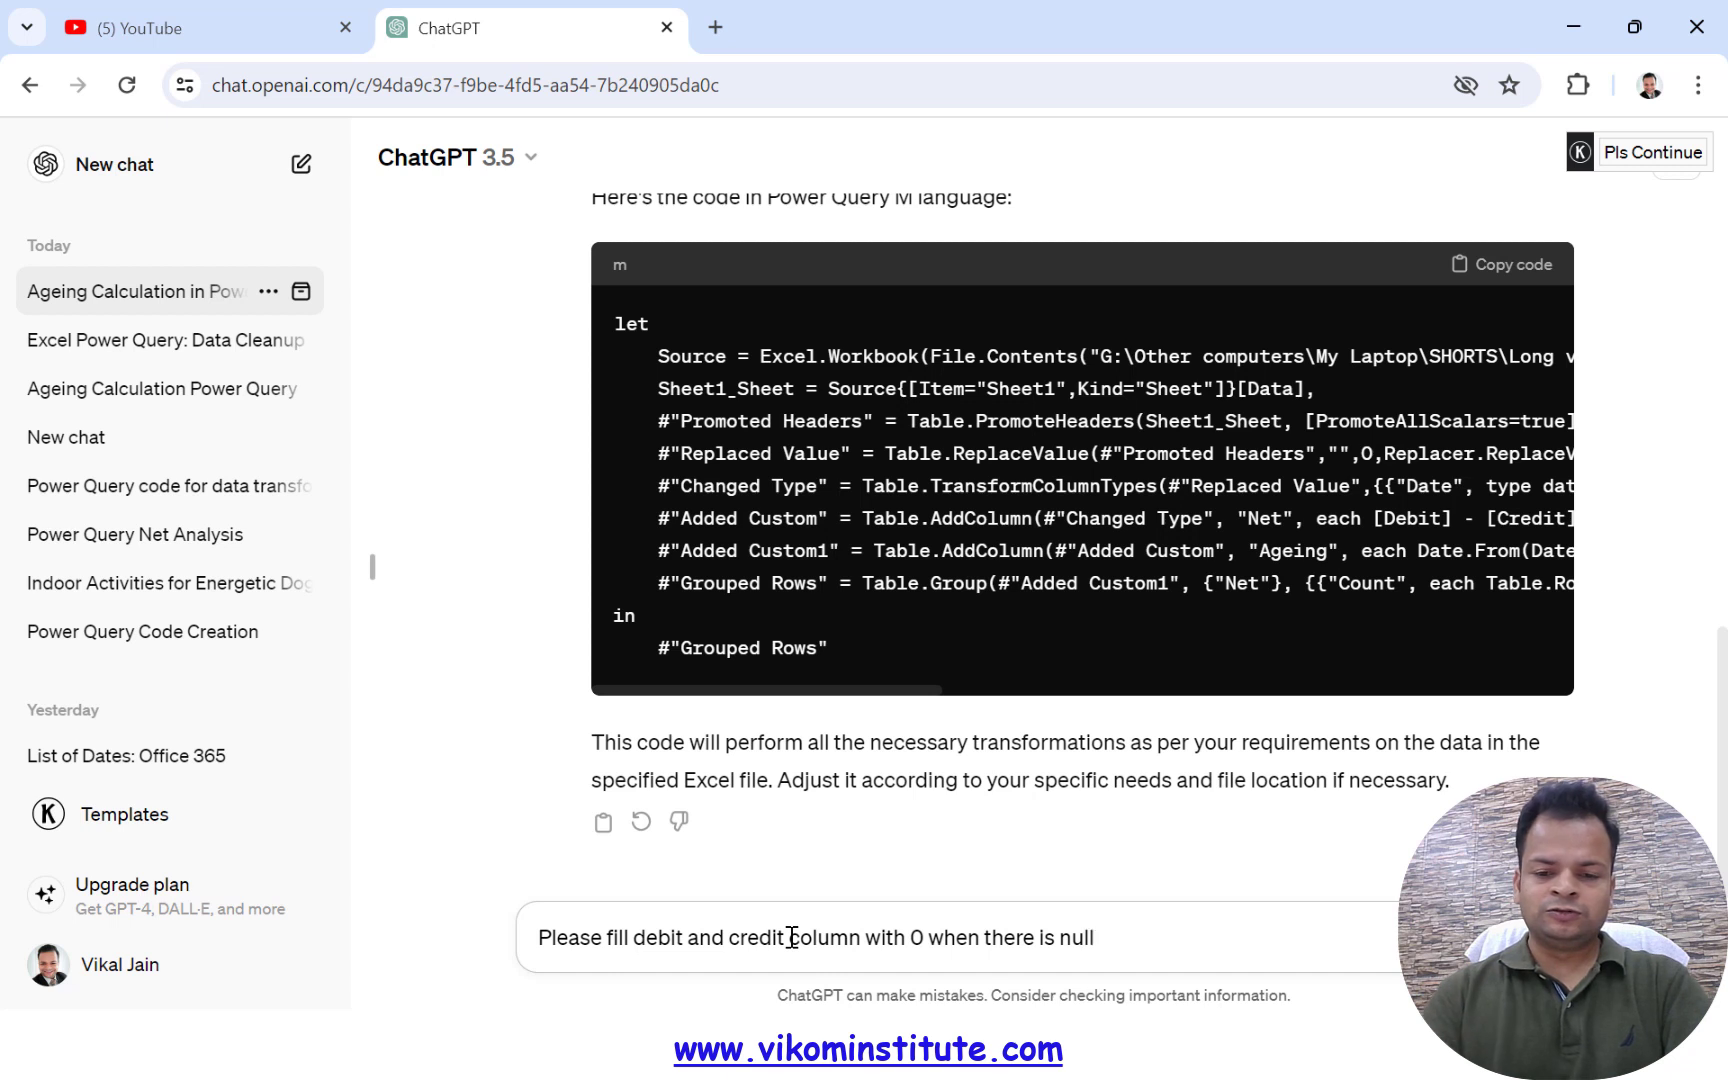
{"action": "type", "text": "s null"}
{"action": "key", "text": "Return"}
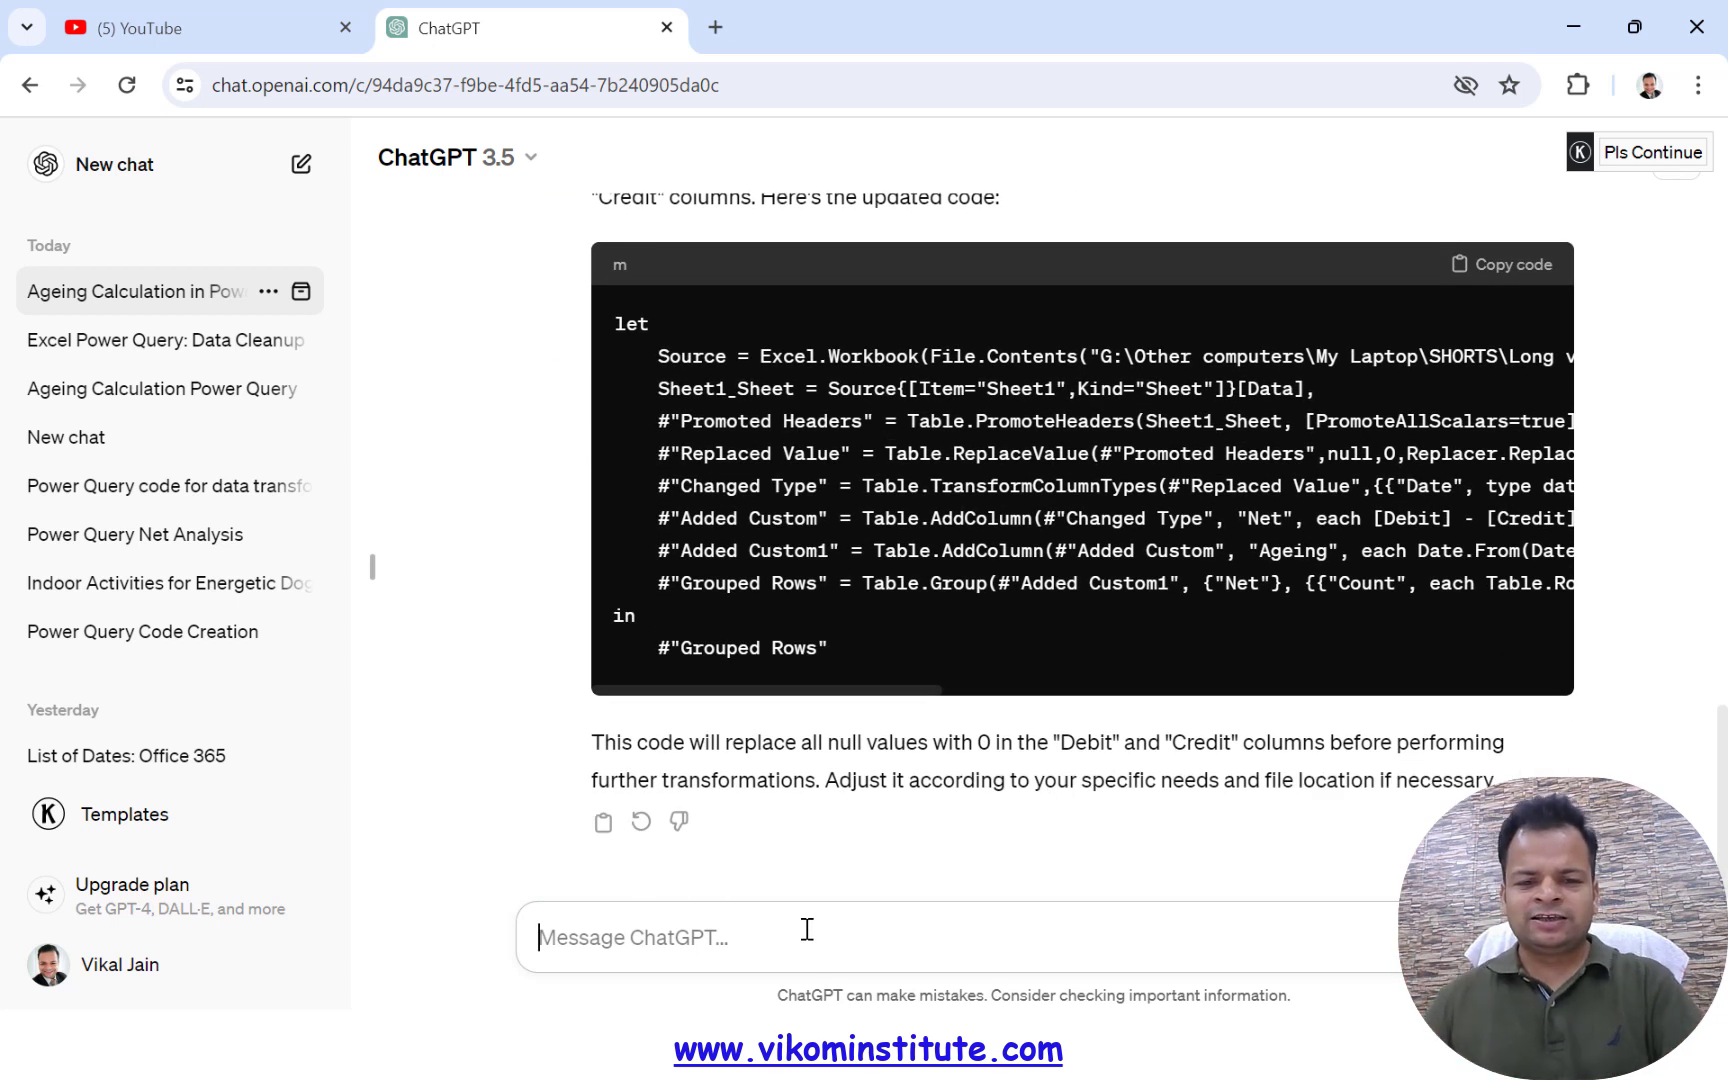
- Copy the updated null-replacing M code, switch to the Power Query Editor and replace Query1's entire code with it
{"action": "left_click", "coordinate": [1500, 265]}
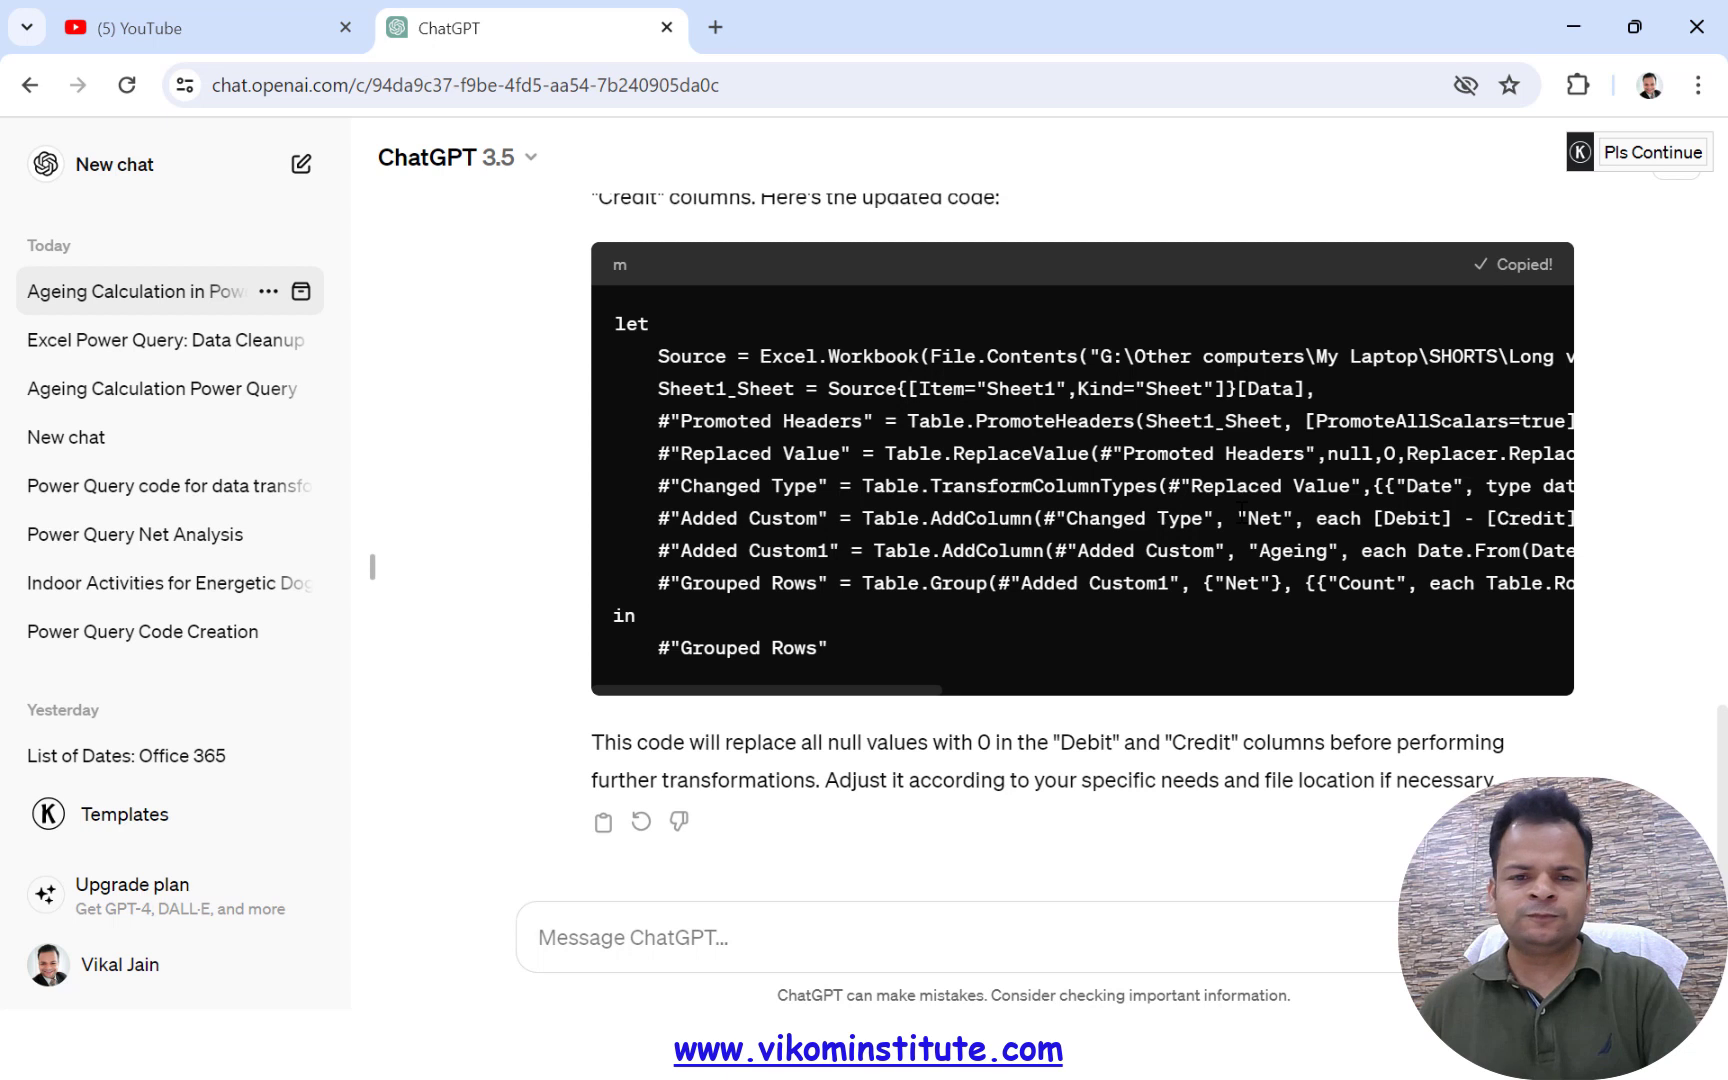
{"action": "key", "text": "alt+Tab"}
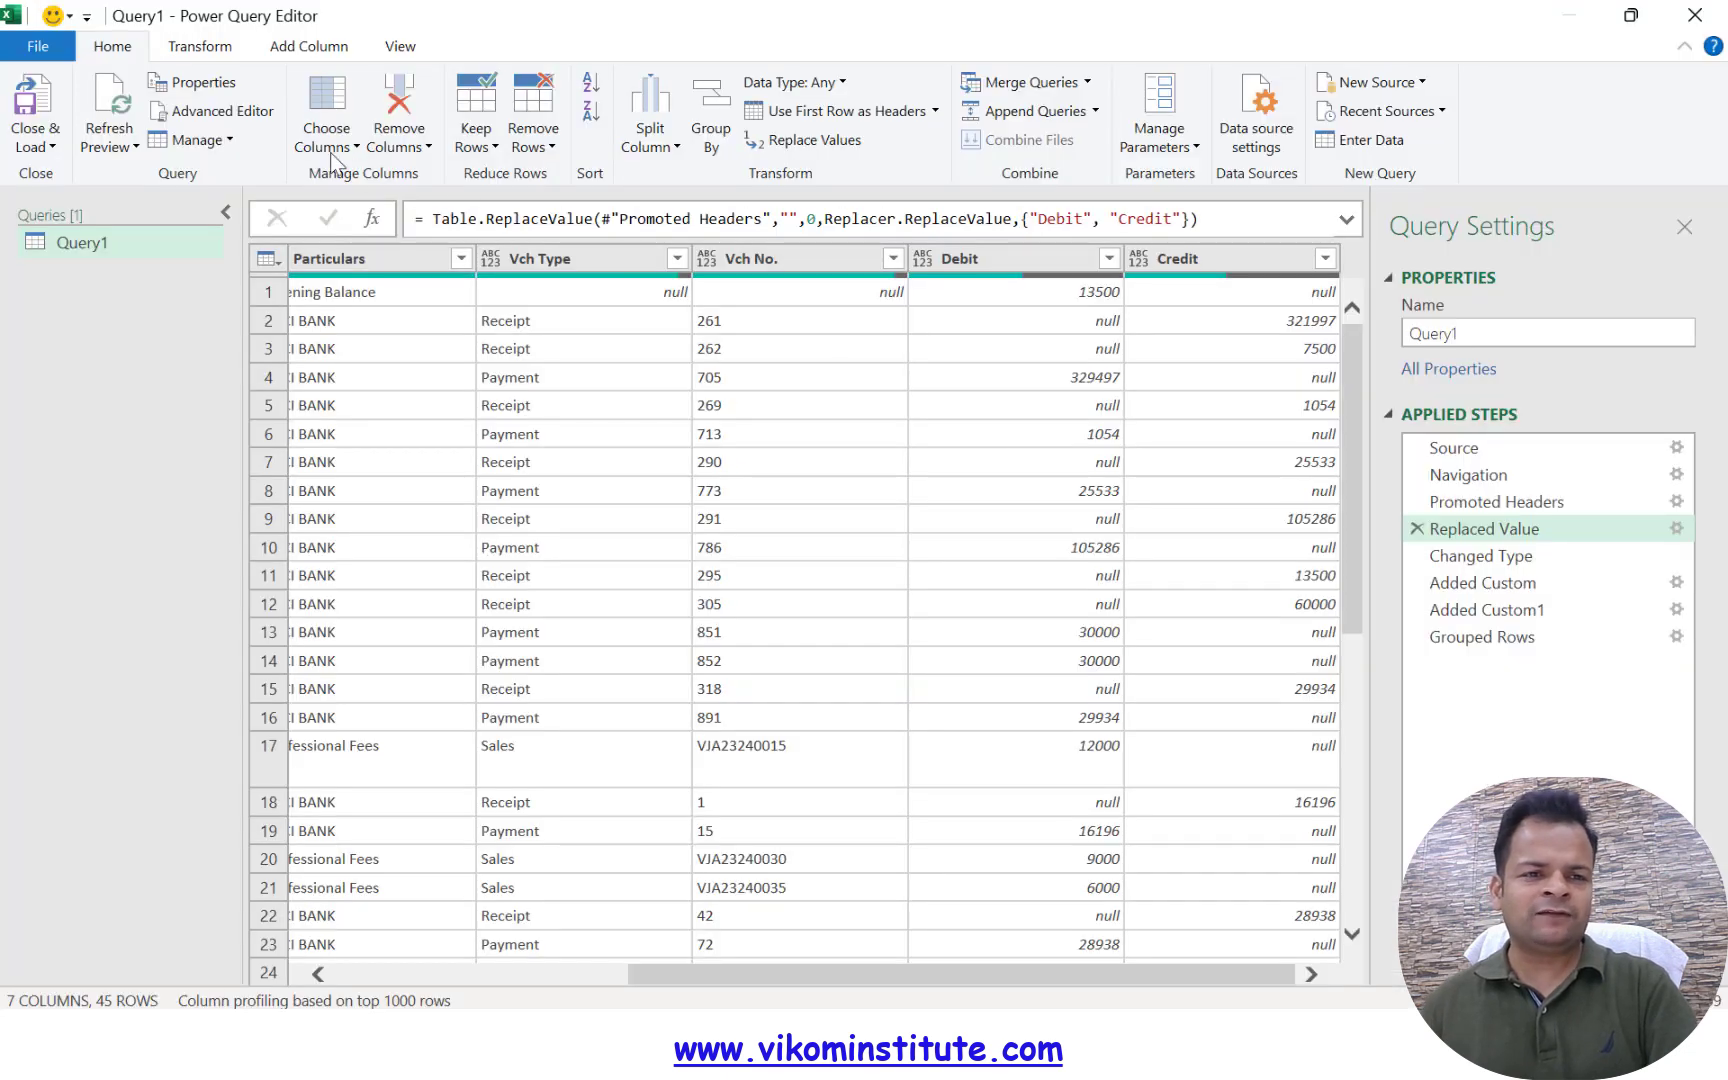
{"action": "left_click", "coordinate": [244, 120]}
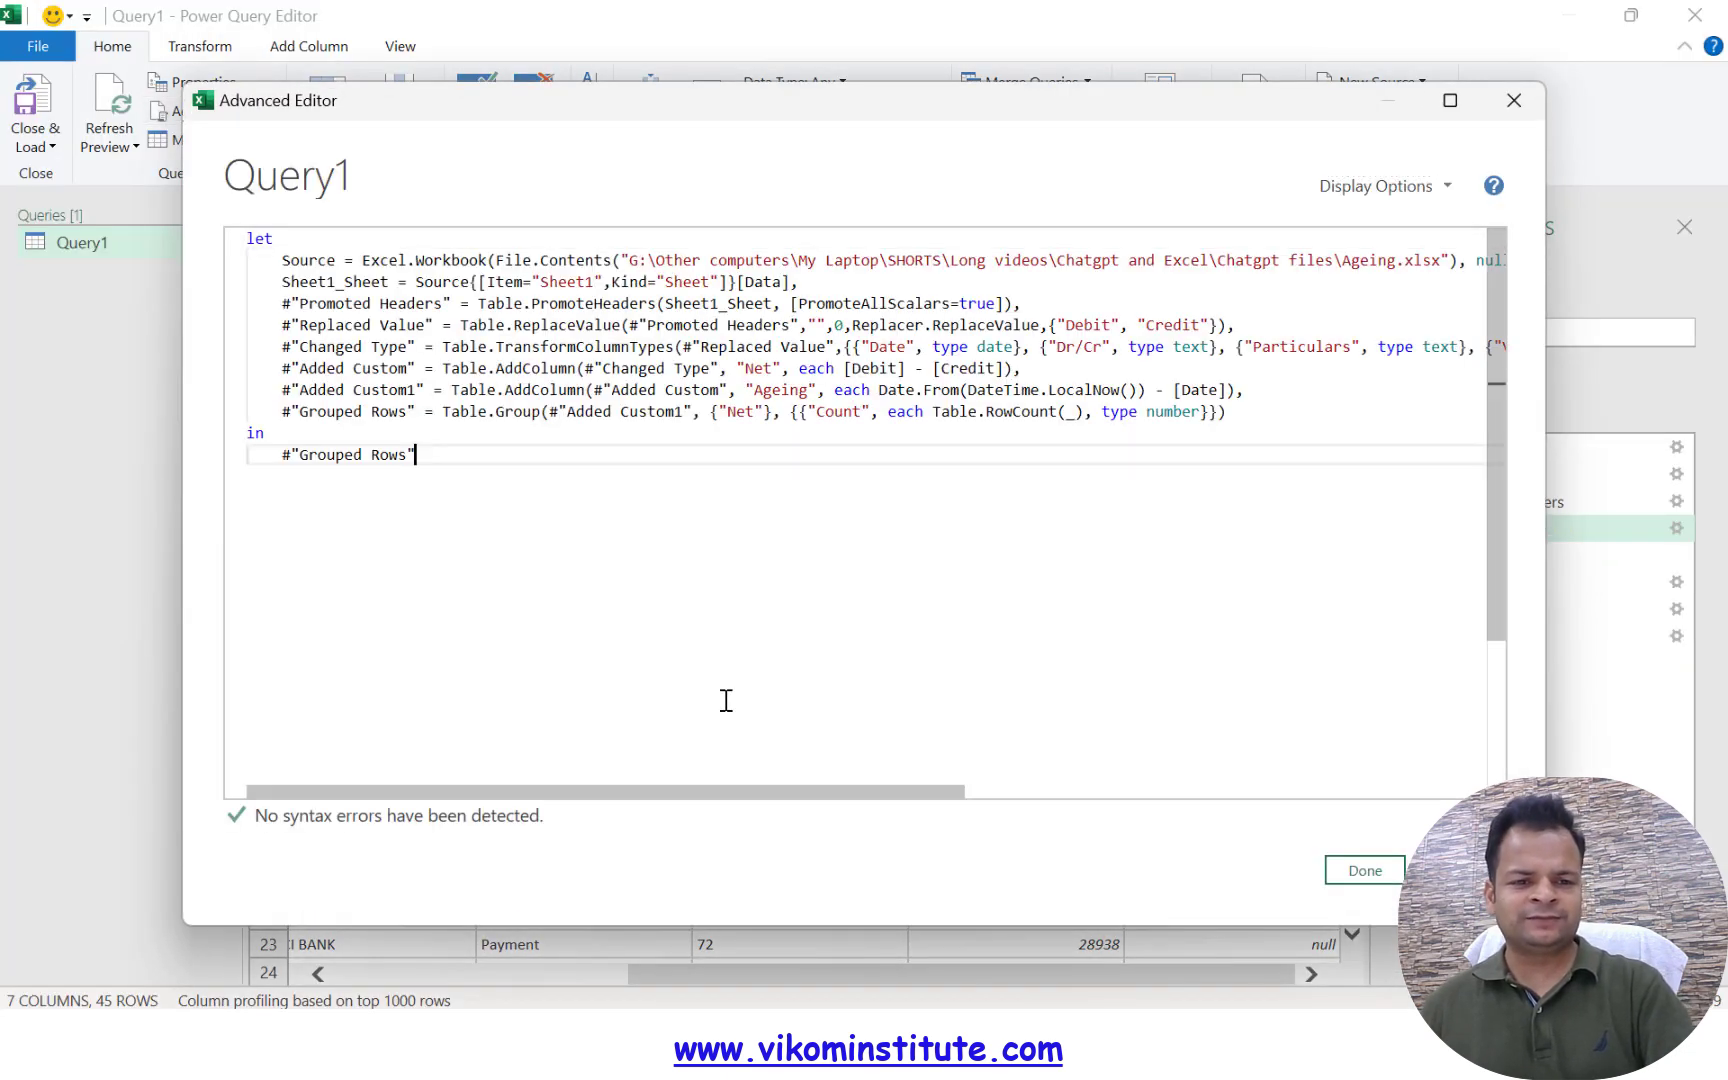
{"action": "key", "text": "ctrl+a"}
{"action": "key", "text": "ctrl+v"}
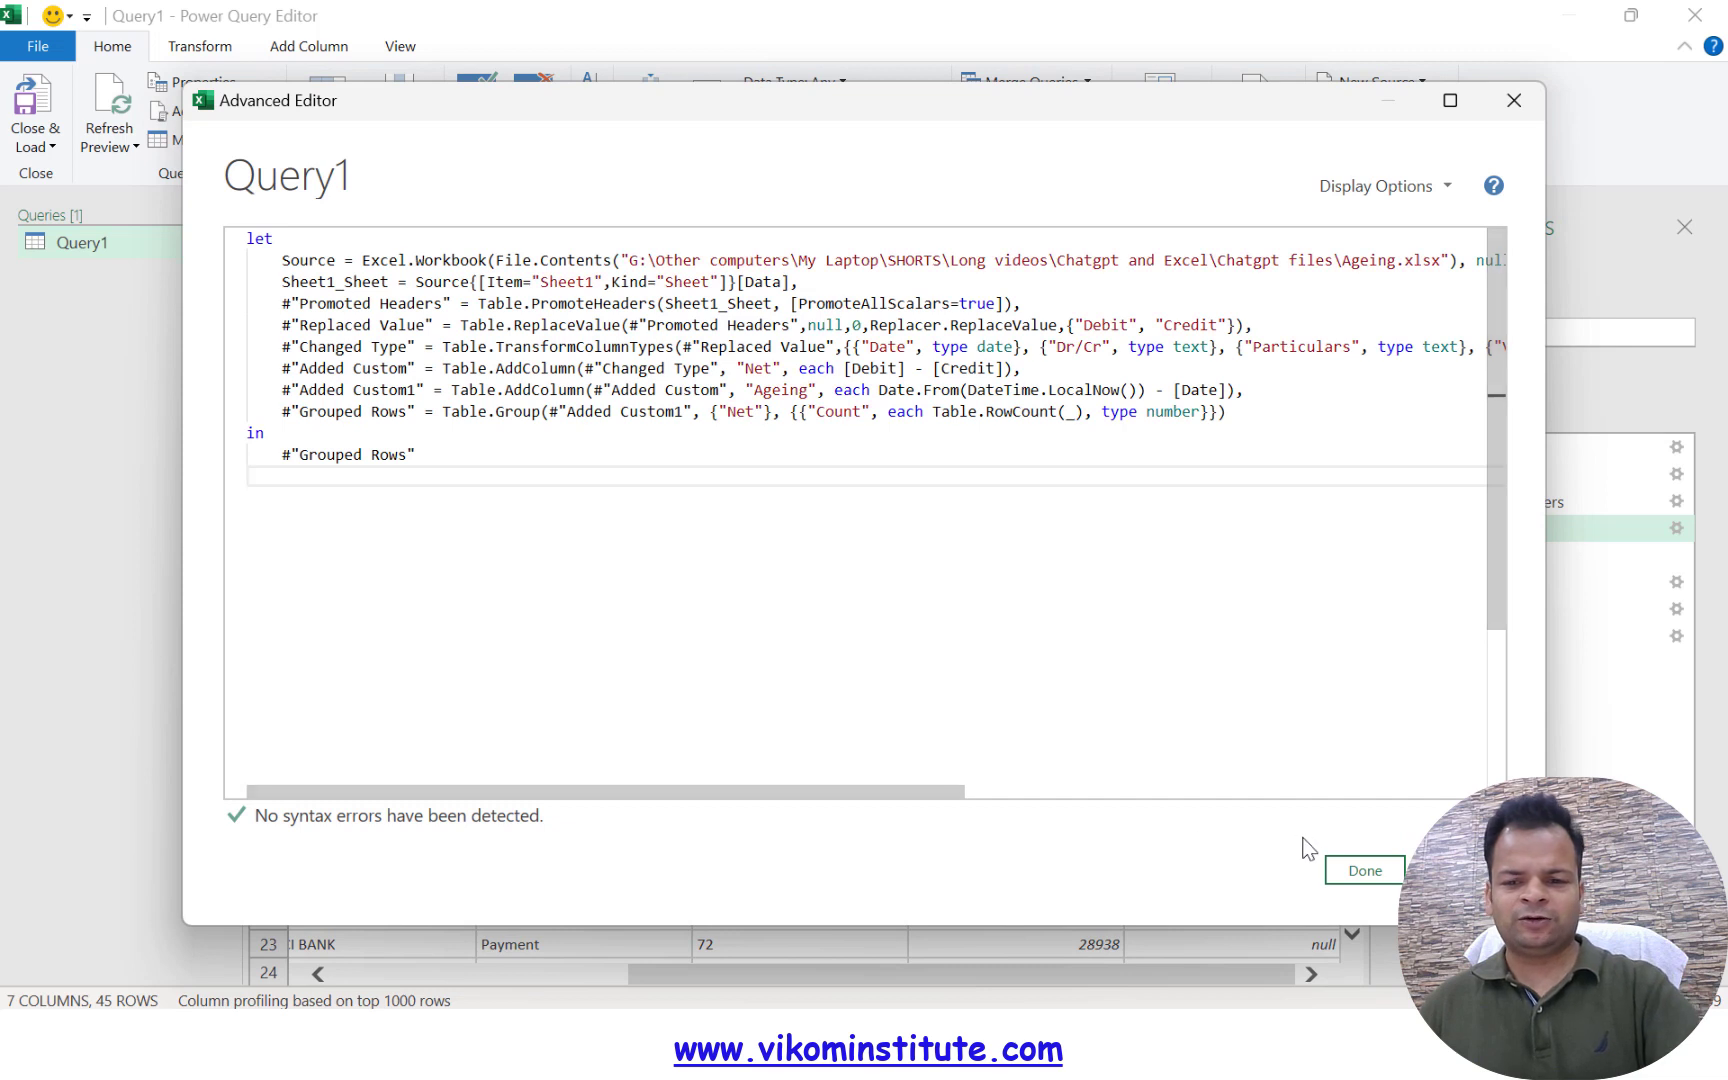
{"action": "left_click", "coordinate": [1350, 868]}
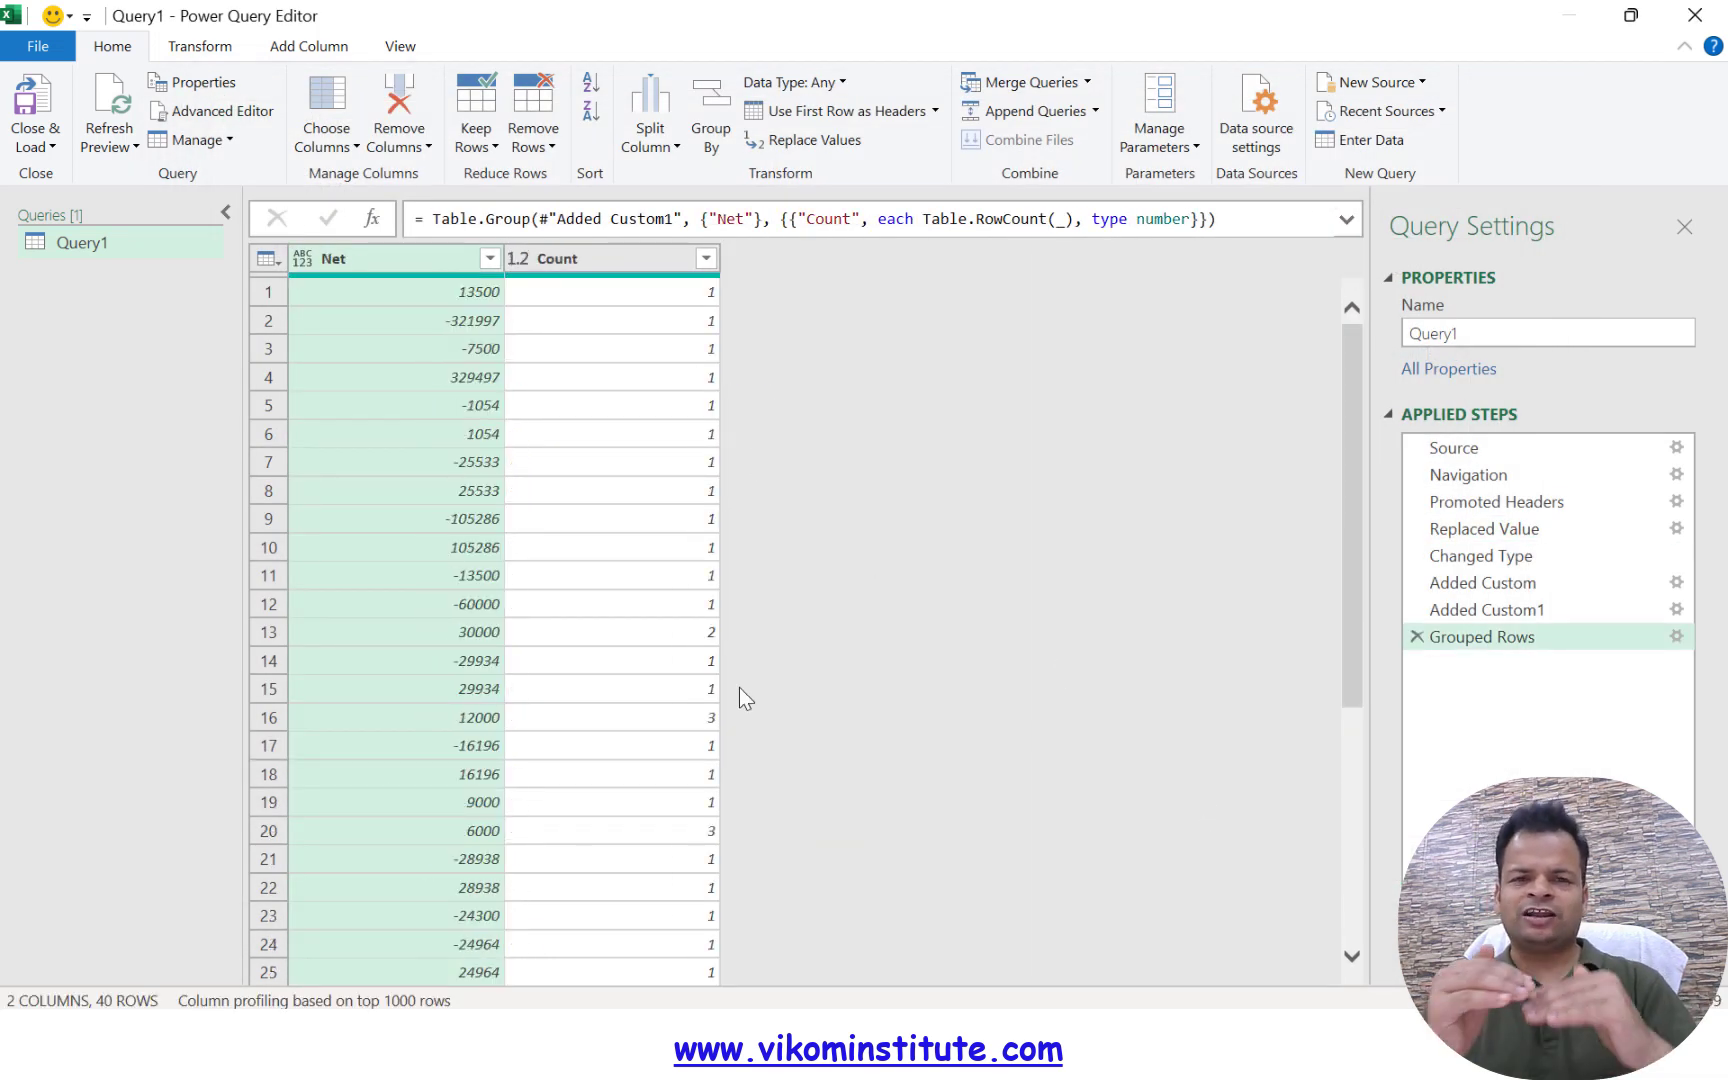
- Examine the Debit, Credit, Net and Ageing columns across the Replaced Value, Changed Type, Added Custom and Added Custom1 steps
{"action": "left_click", "coordinate": [1453, 531]}
{"action": "left_click_drag", "start_coordinate": [977, 975], "coordinate": [1270, 974]}
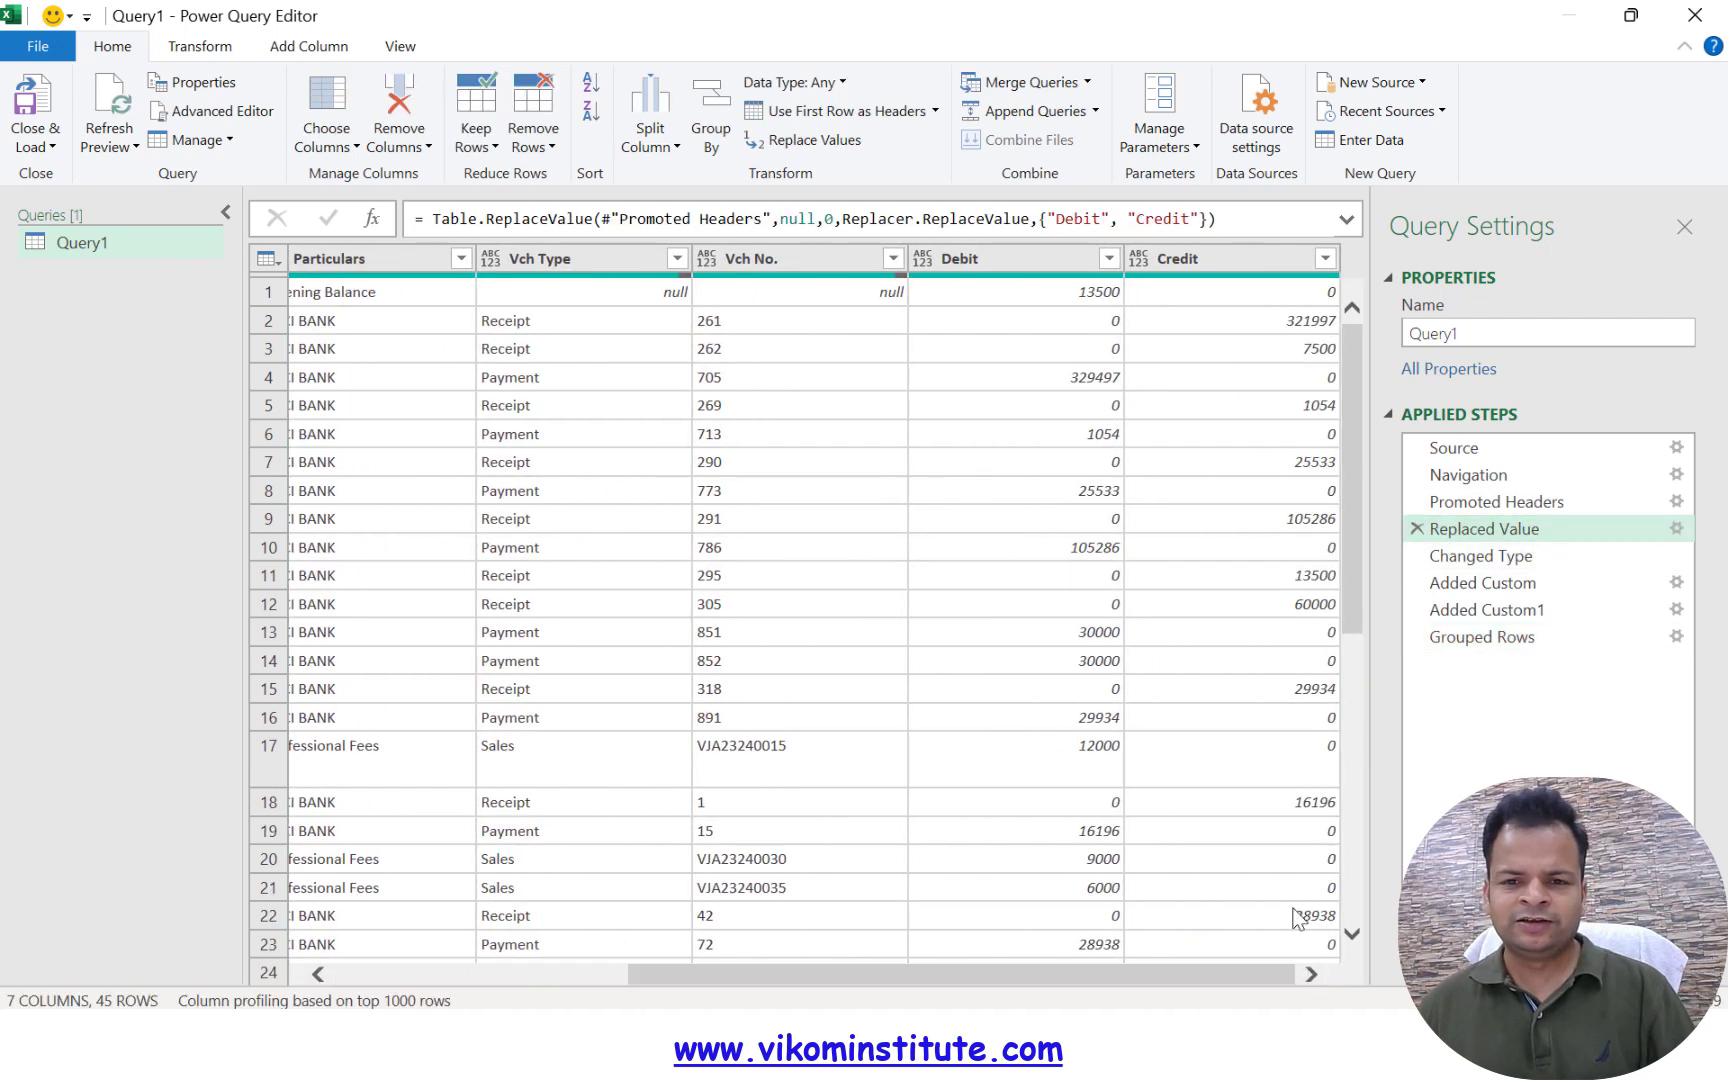
{"action": "left_click", "coordinate": [1475, 556]}
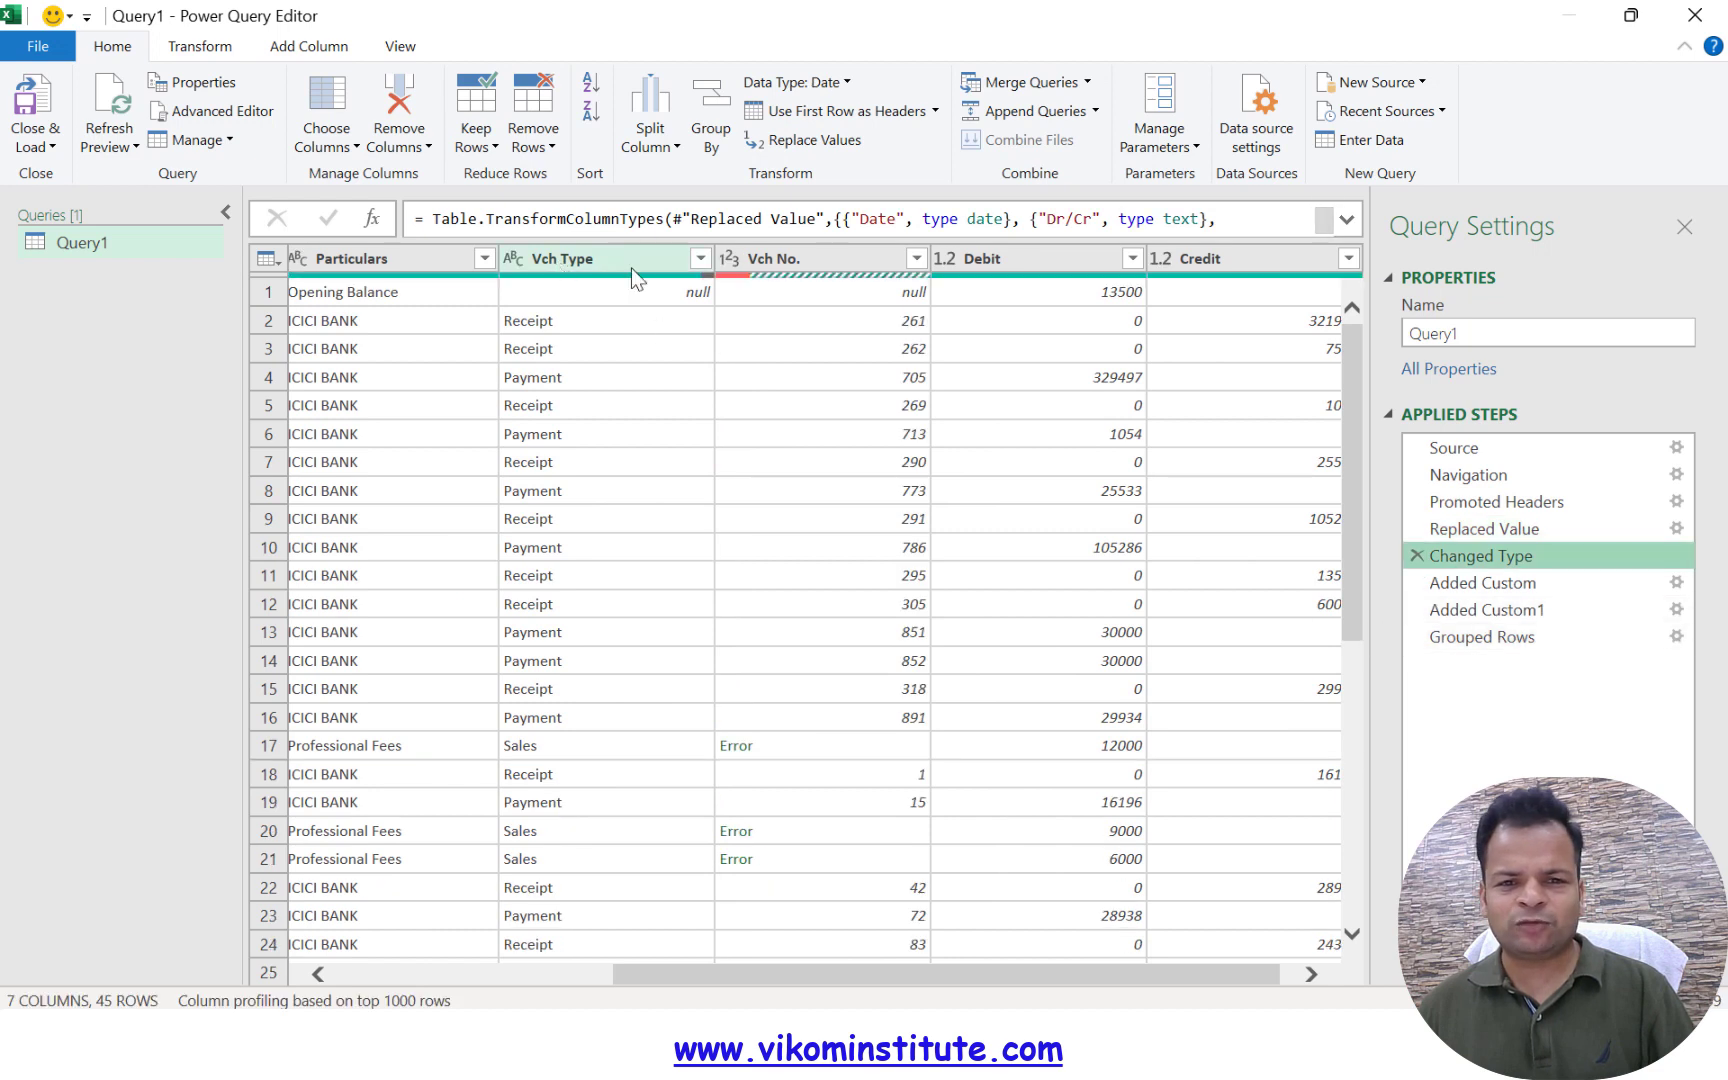
{"action": "left_click", "coordinate": [1446, 585]}
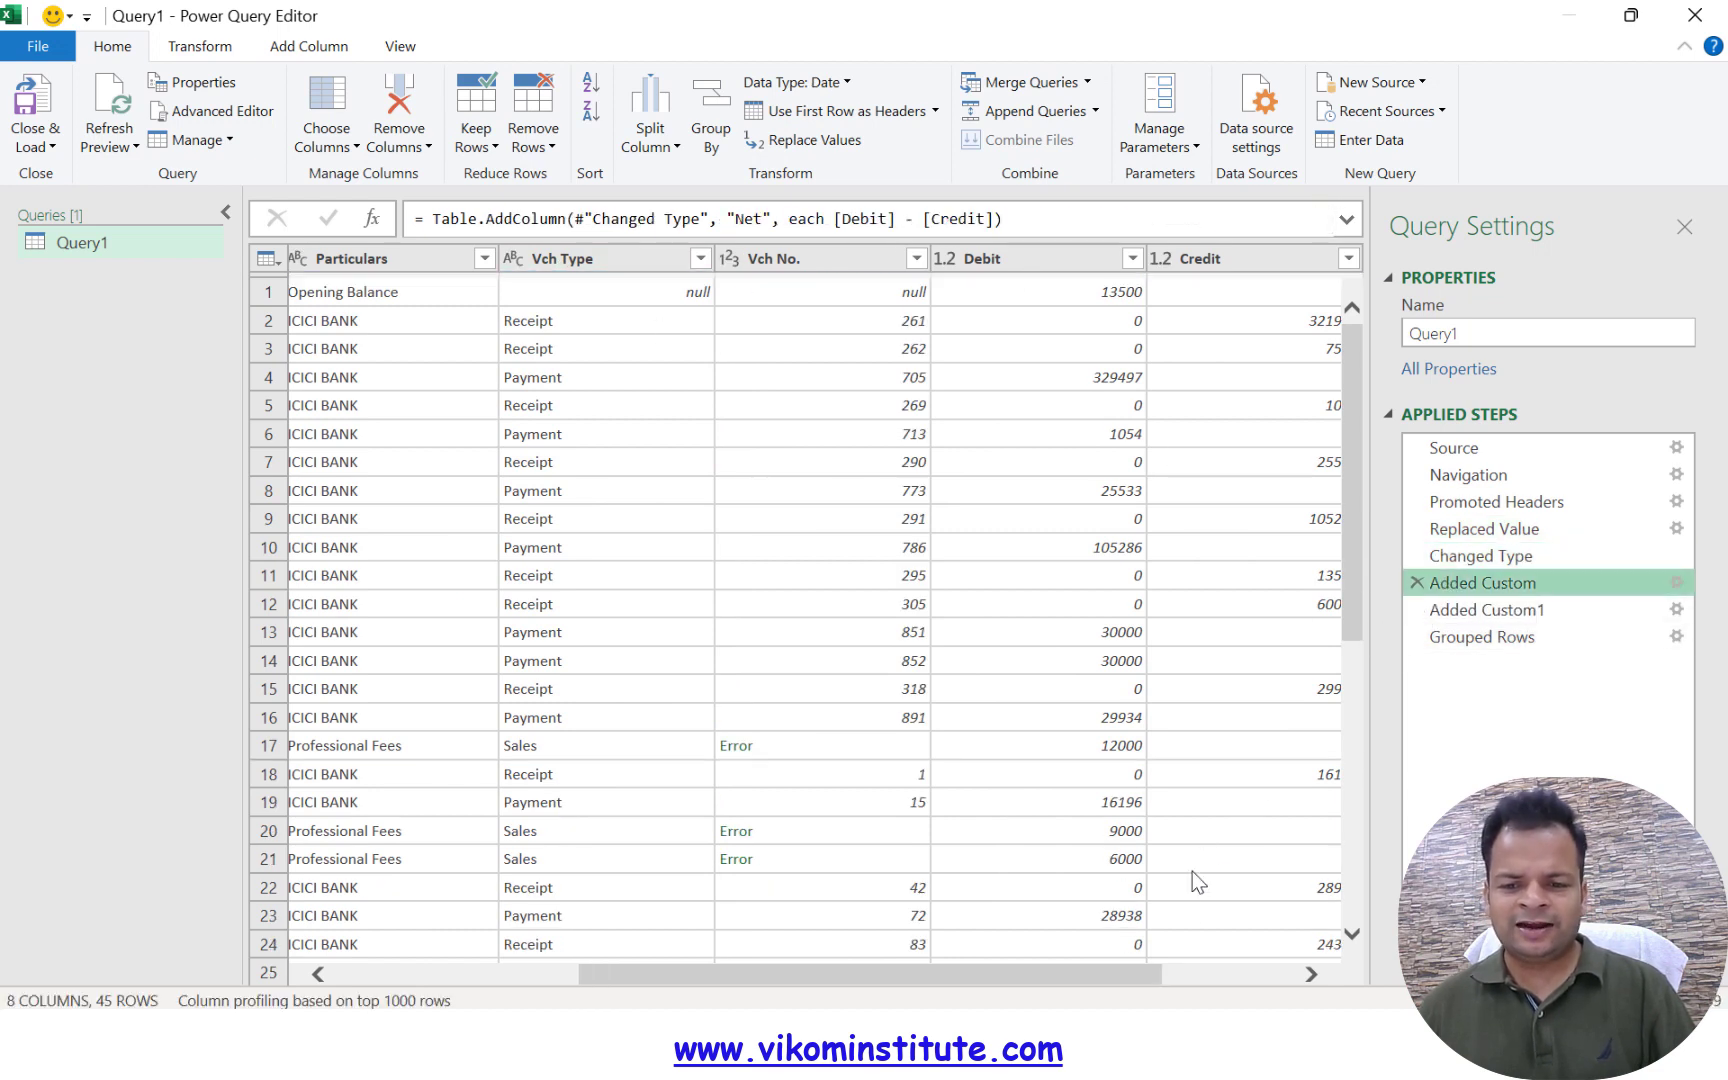
{"action": "left_click_drag", "start_coordinate": [1134, 967], "coordinate": [1272, 973]}
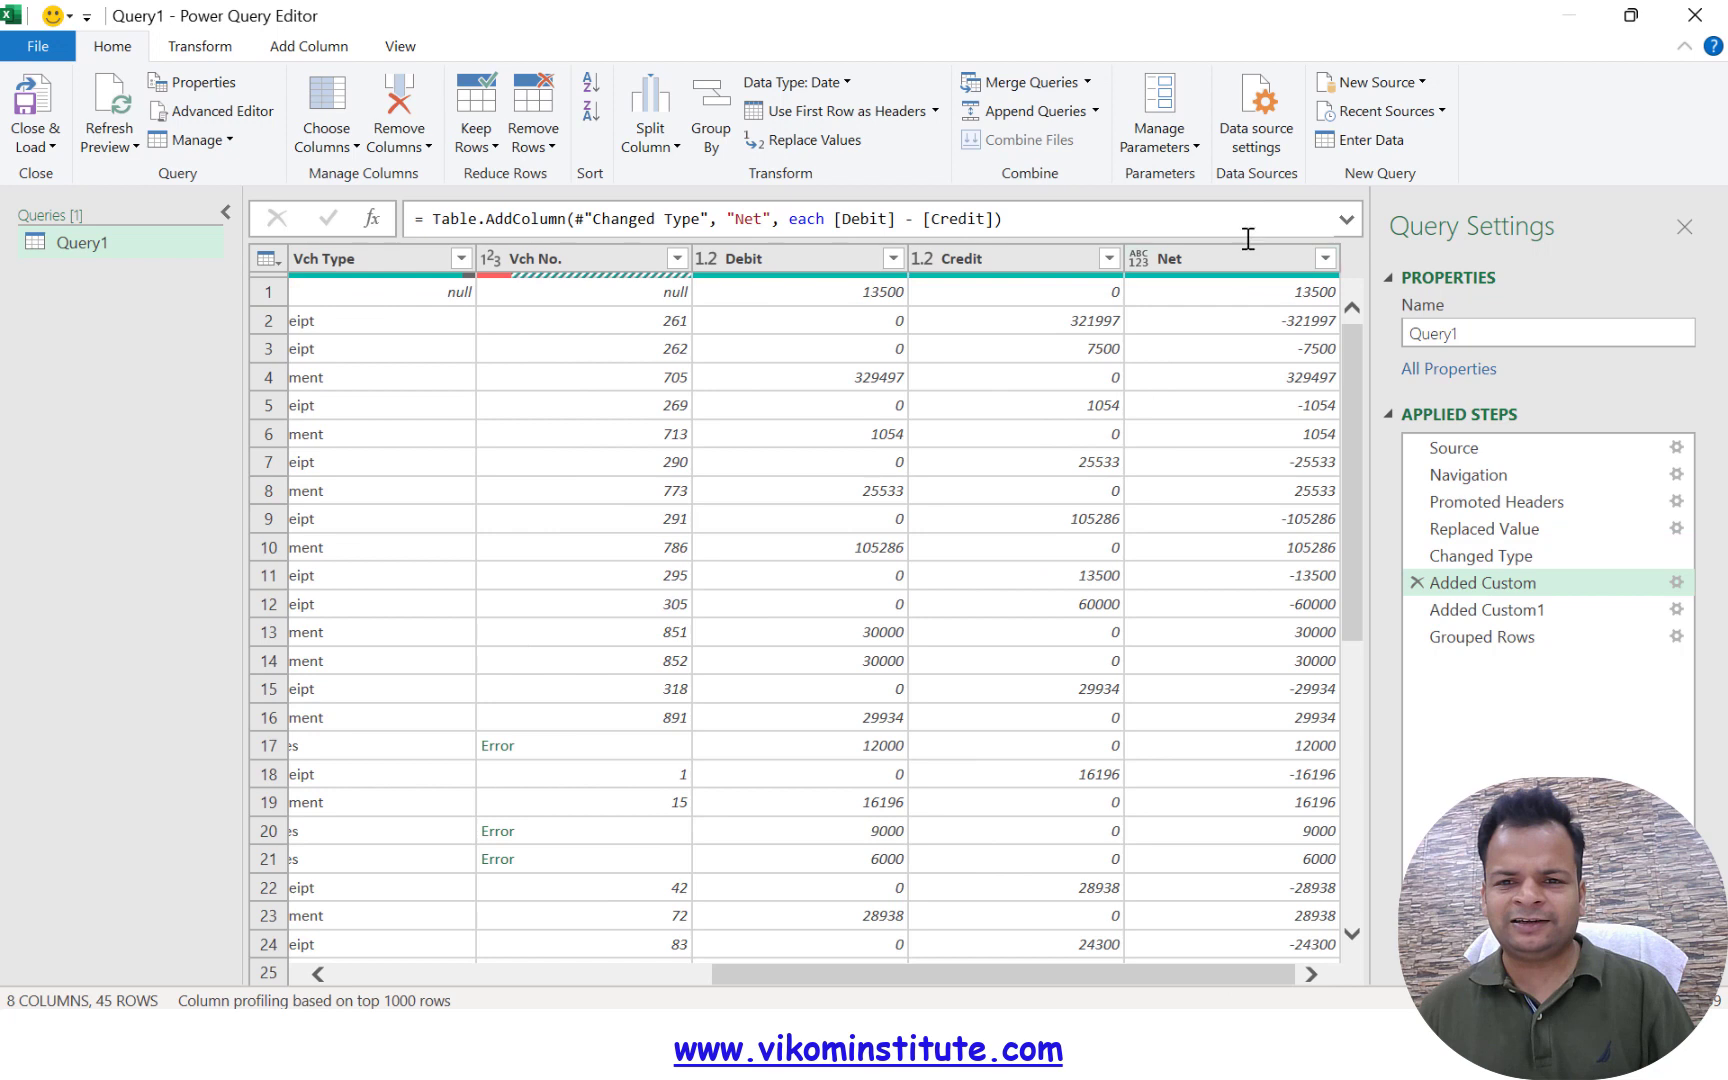
{"action": "left_click", "coordinate": [1445, 609]}
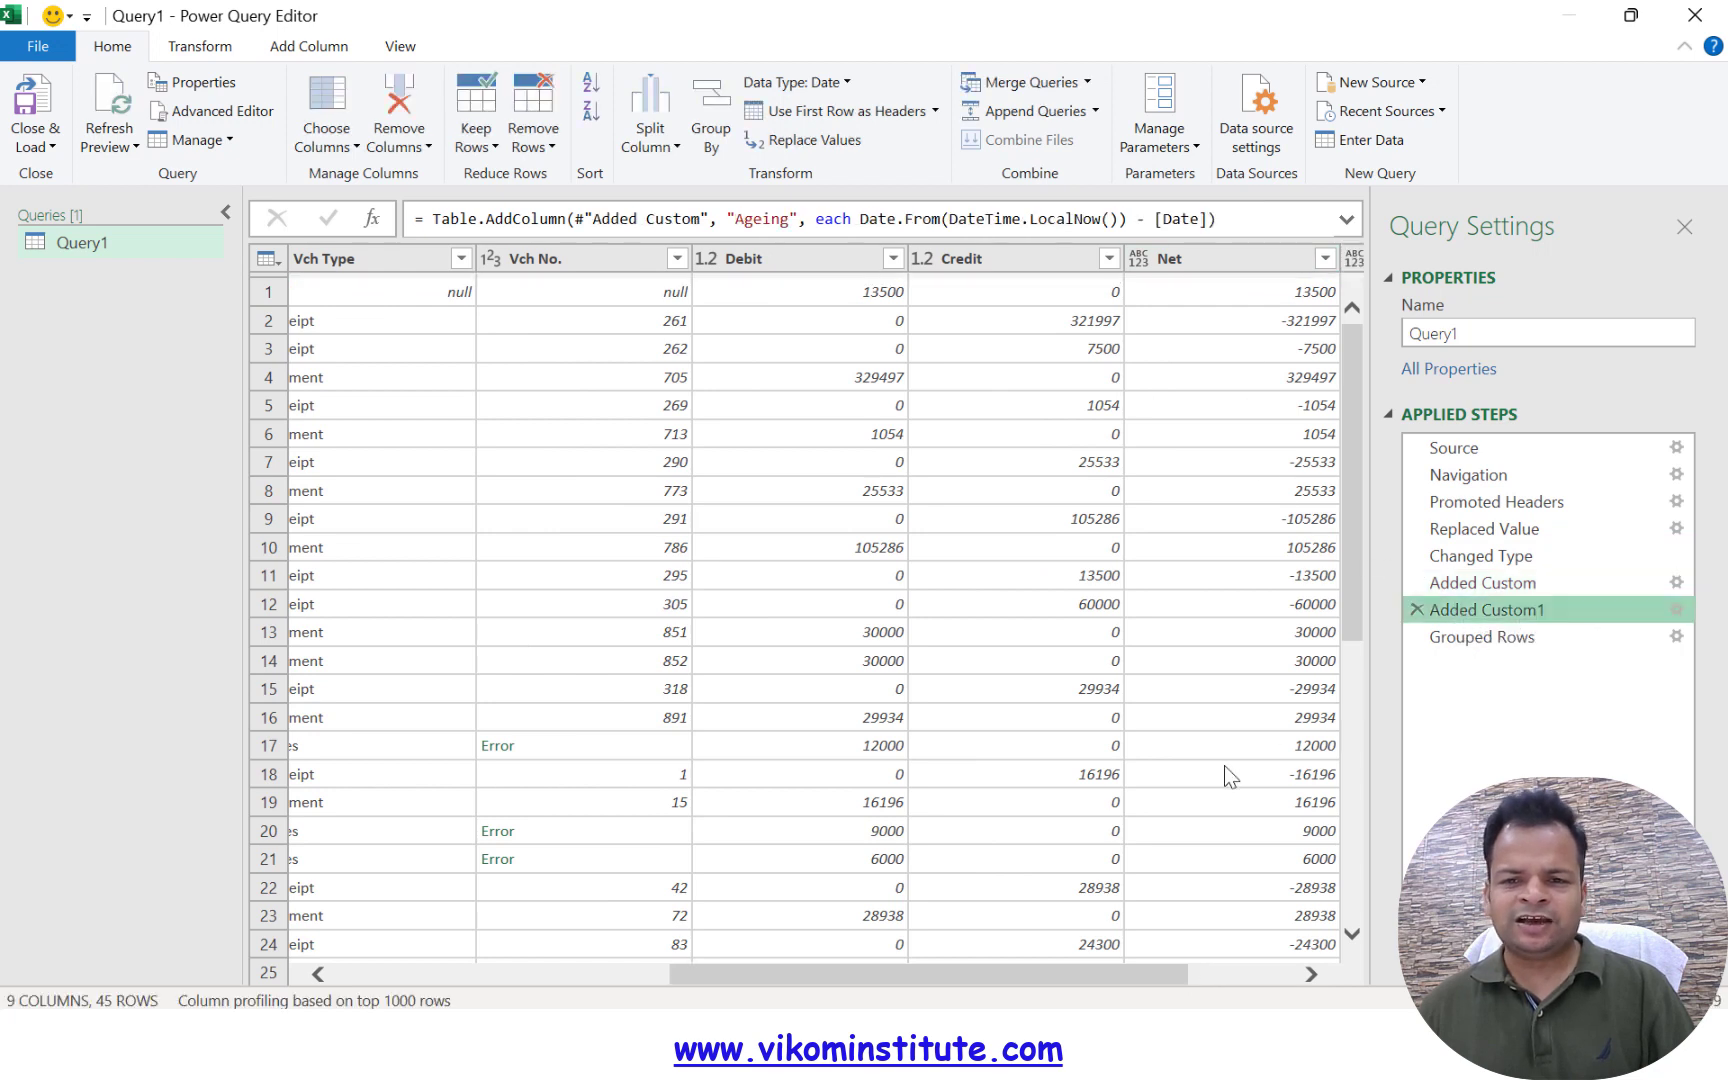
{"action": "left_click_drag", "start_coordinate": [1064, 975], "coordinate": [1292, 980]}
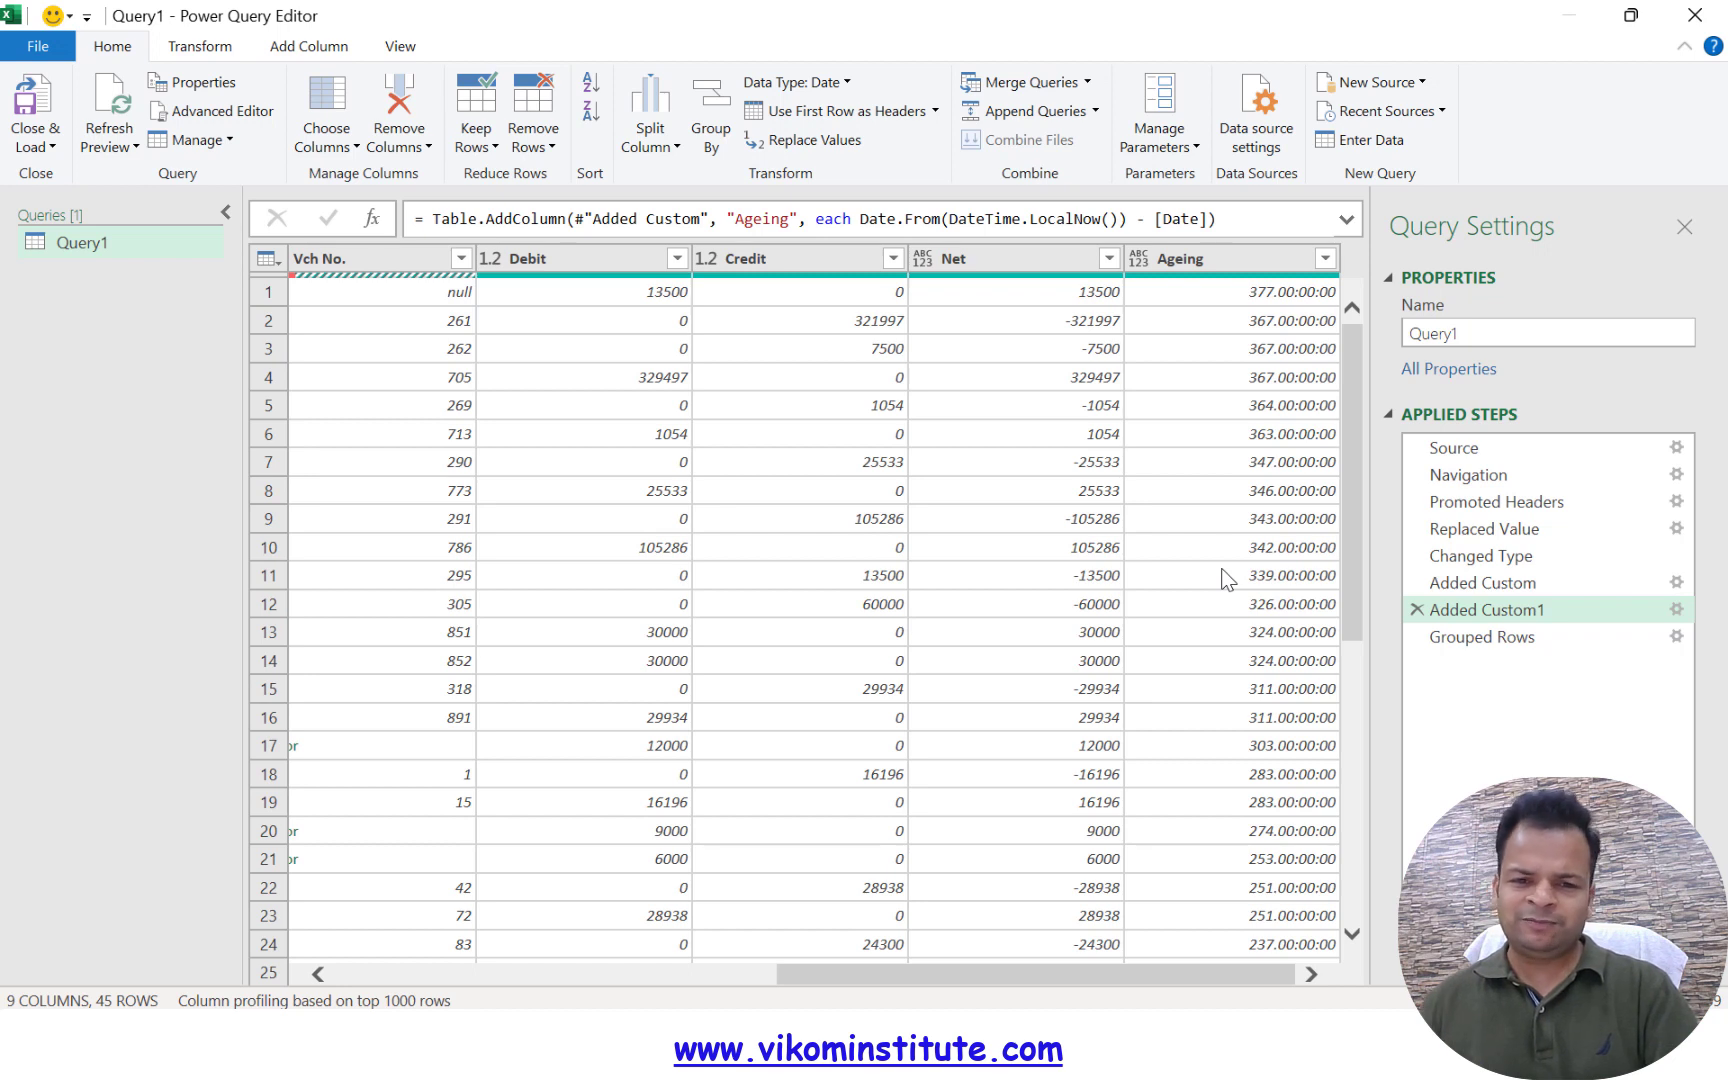
- Switch to ChatGPT and send the follow-up "Please calculate ageing like 0-30 days and so on"
{"action": "key", "text": "alt+Tab"}
{"action": "left_click", "coordinate": [882, 914]}
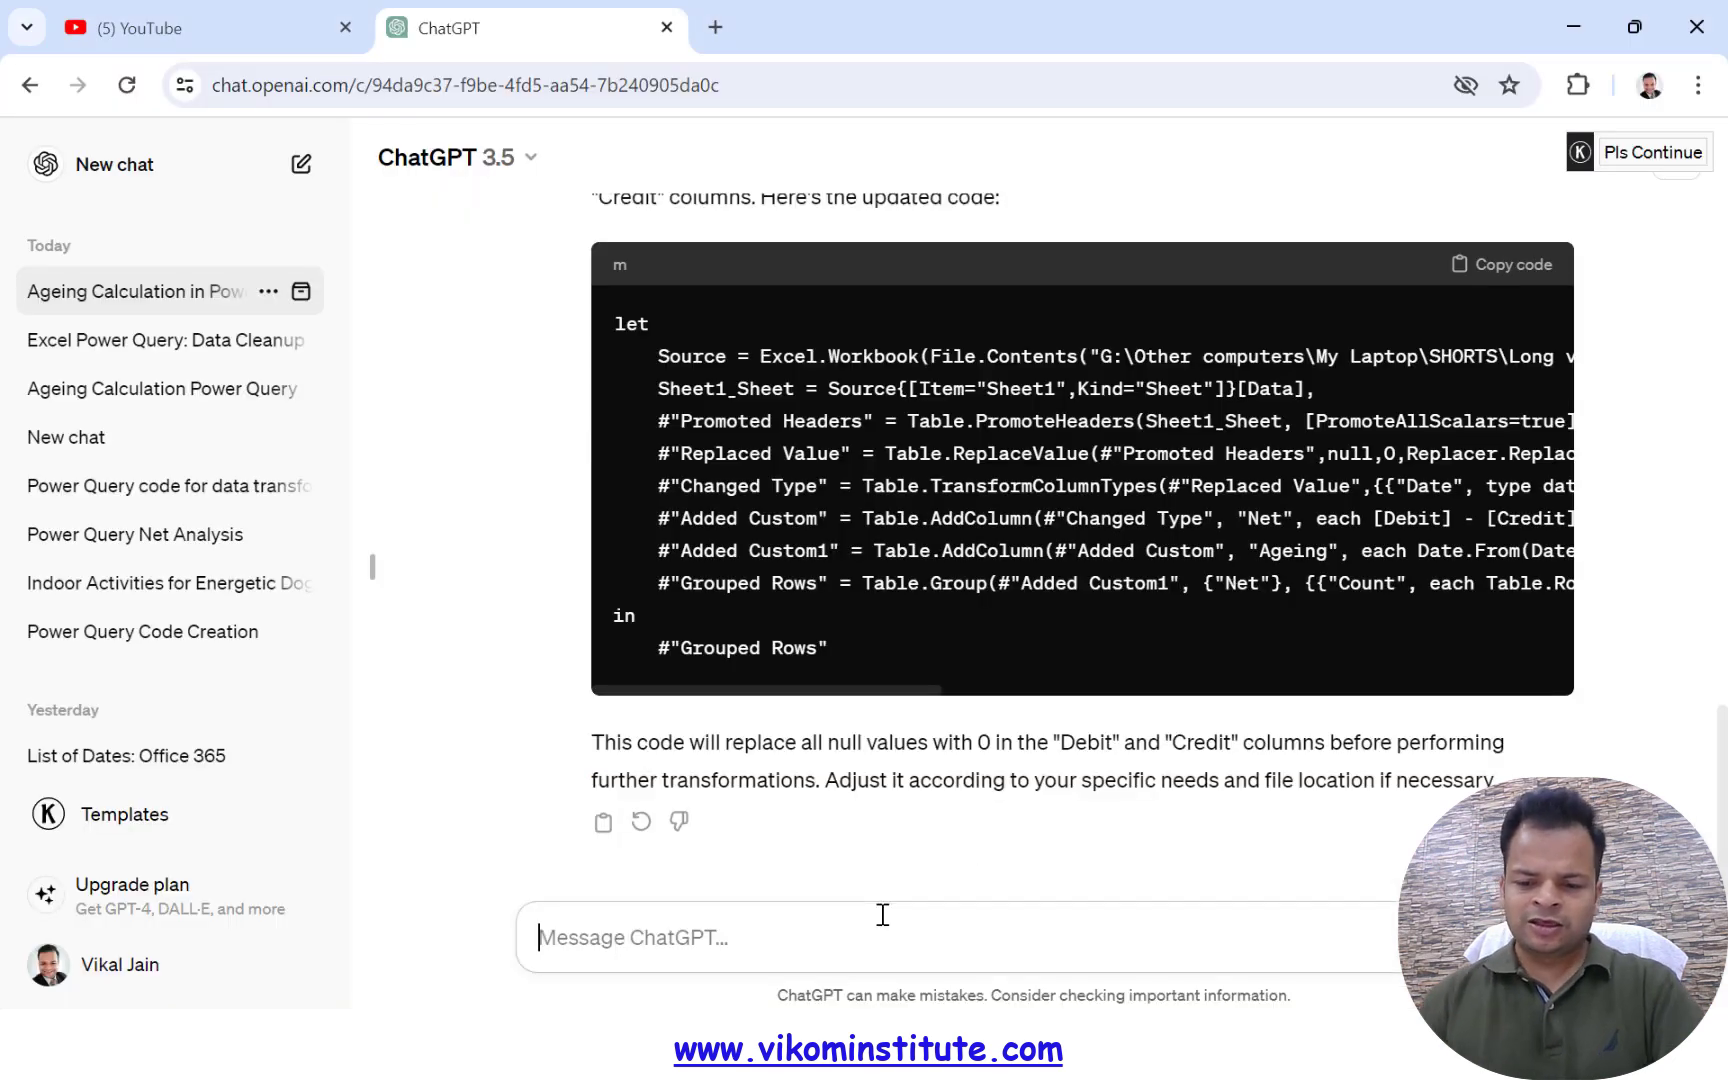
{"action": "type", "text": "Please calulate "}
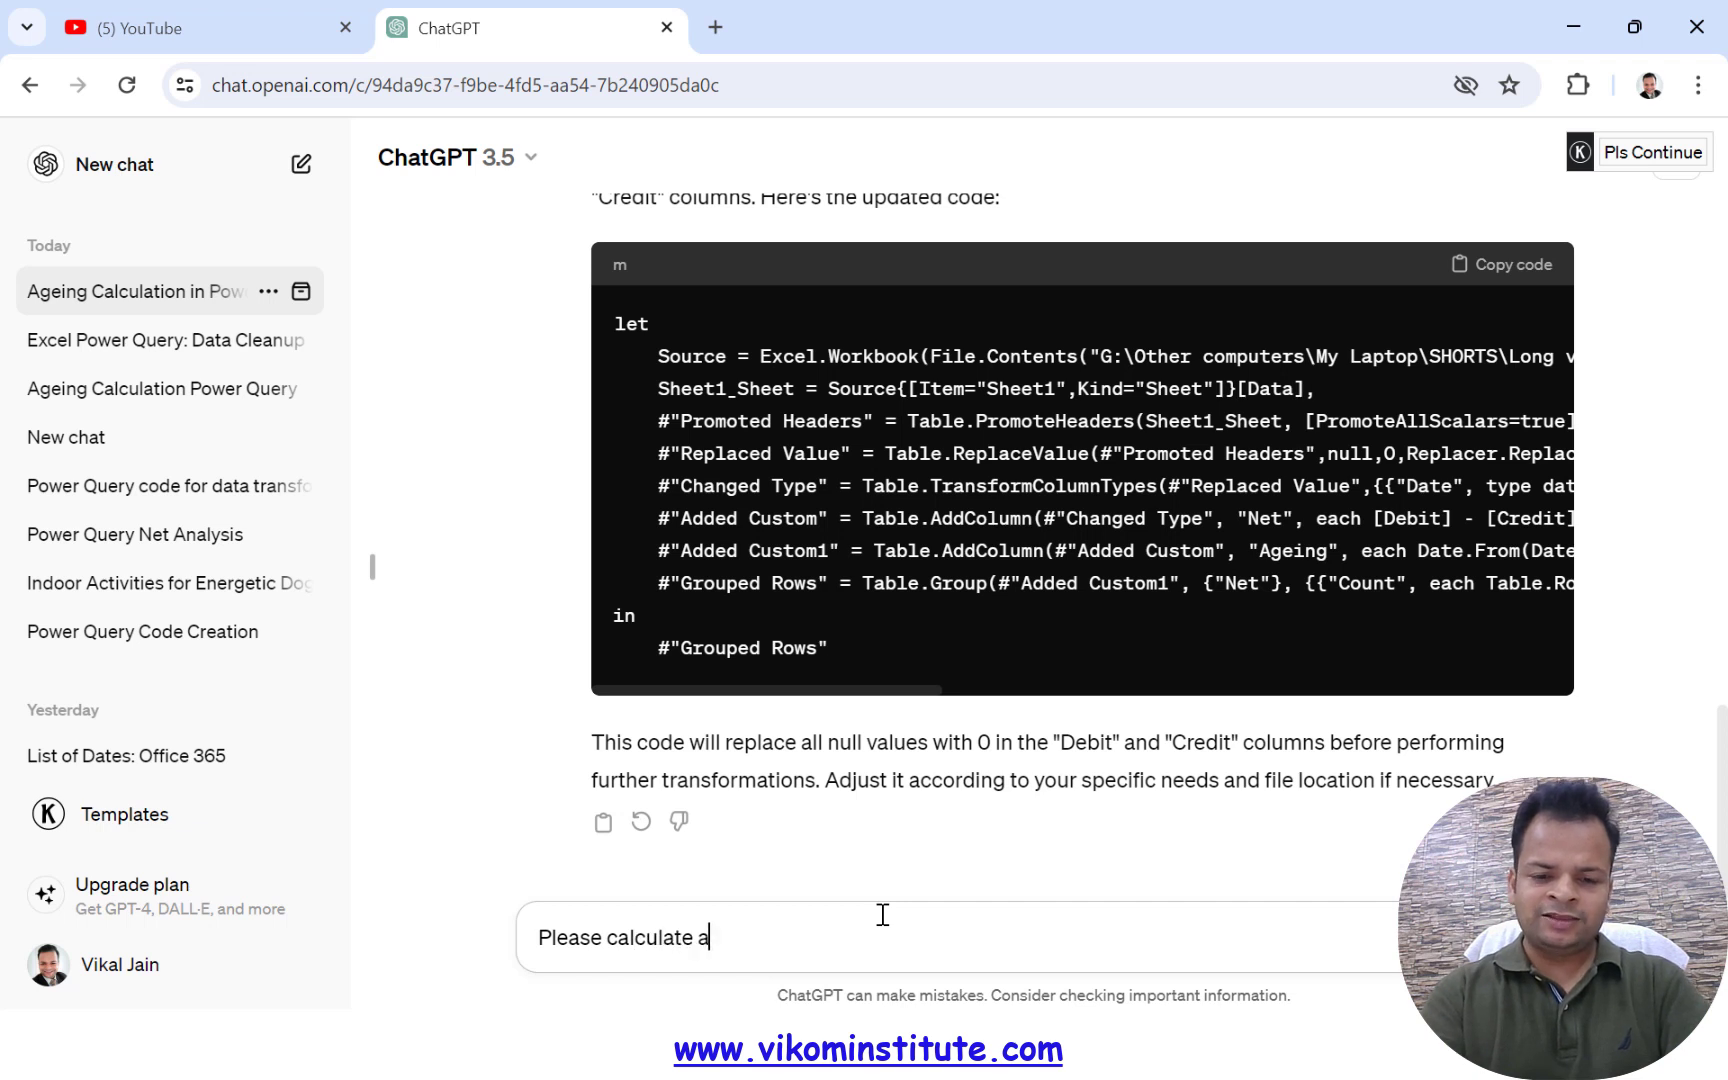
{"action": "type", "text": "agen"}
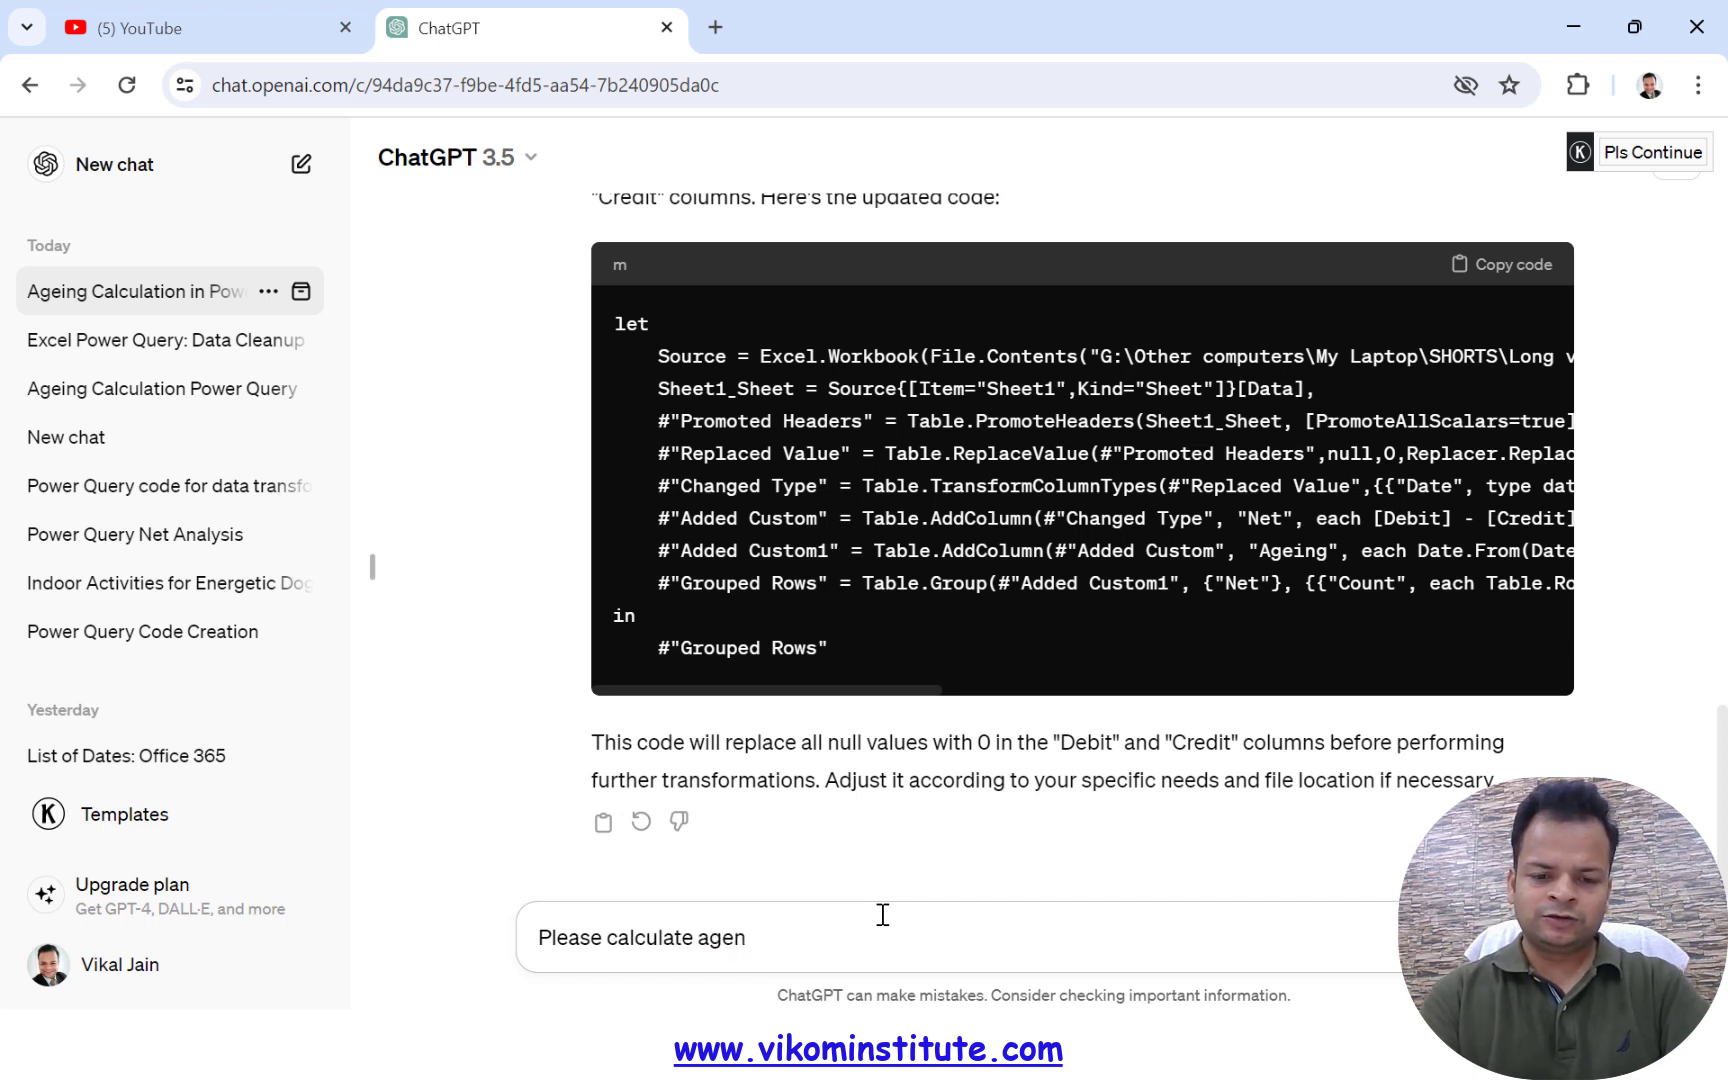
{"action": "type", "text": "ing"}
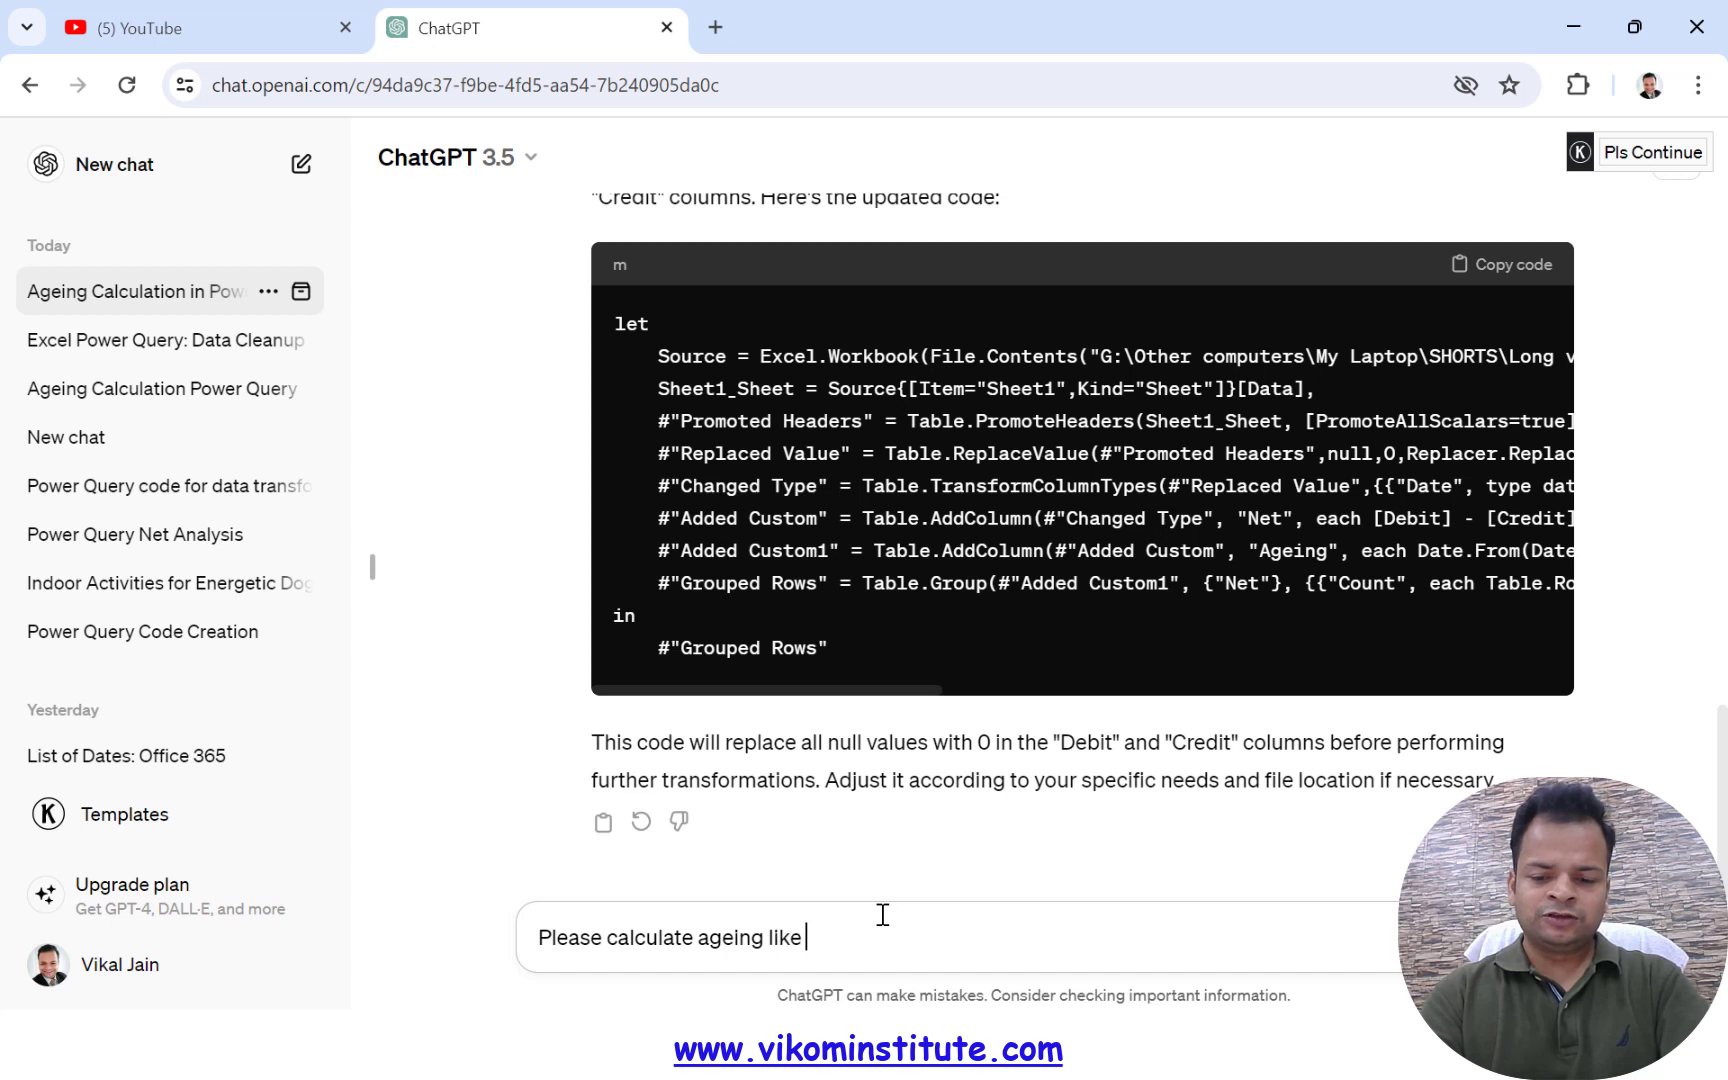
{"action": "type", "text": "like 0-30"}
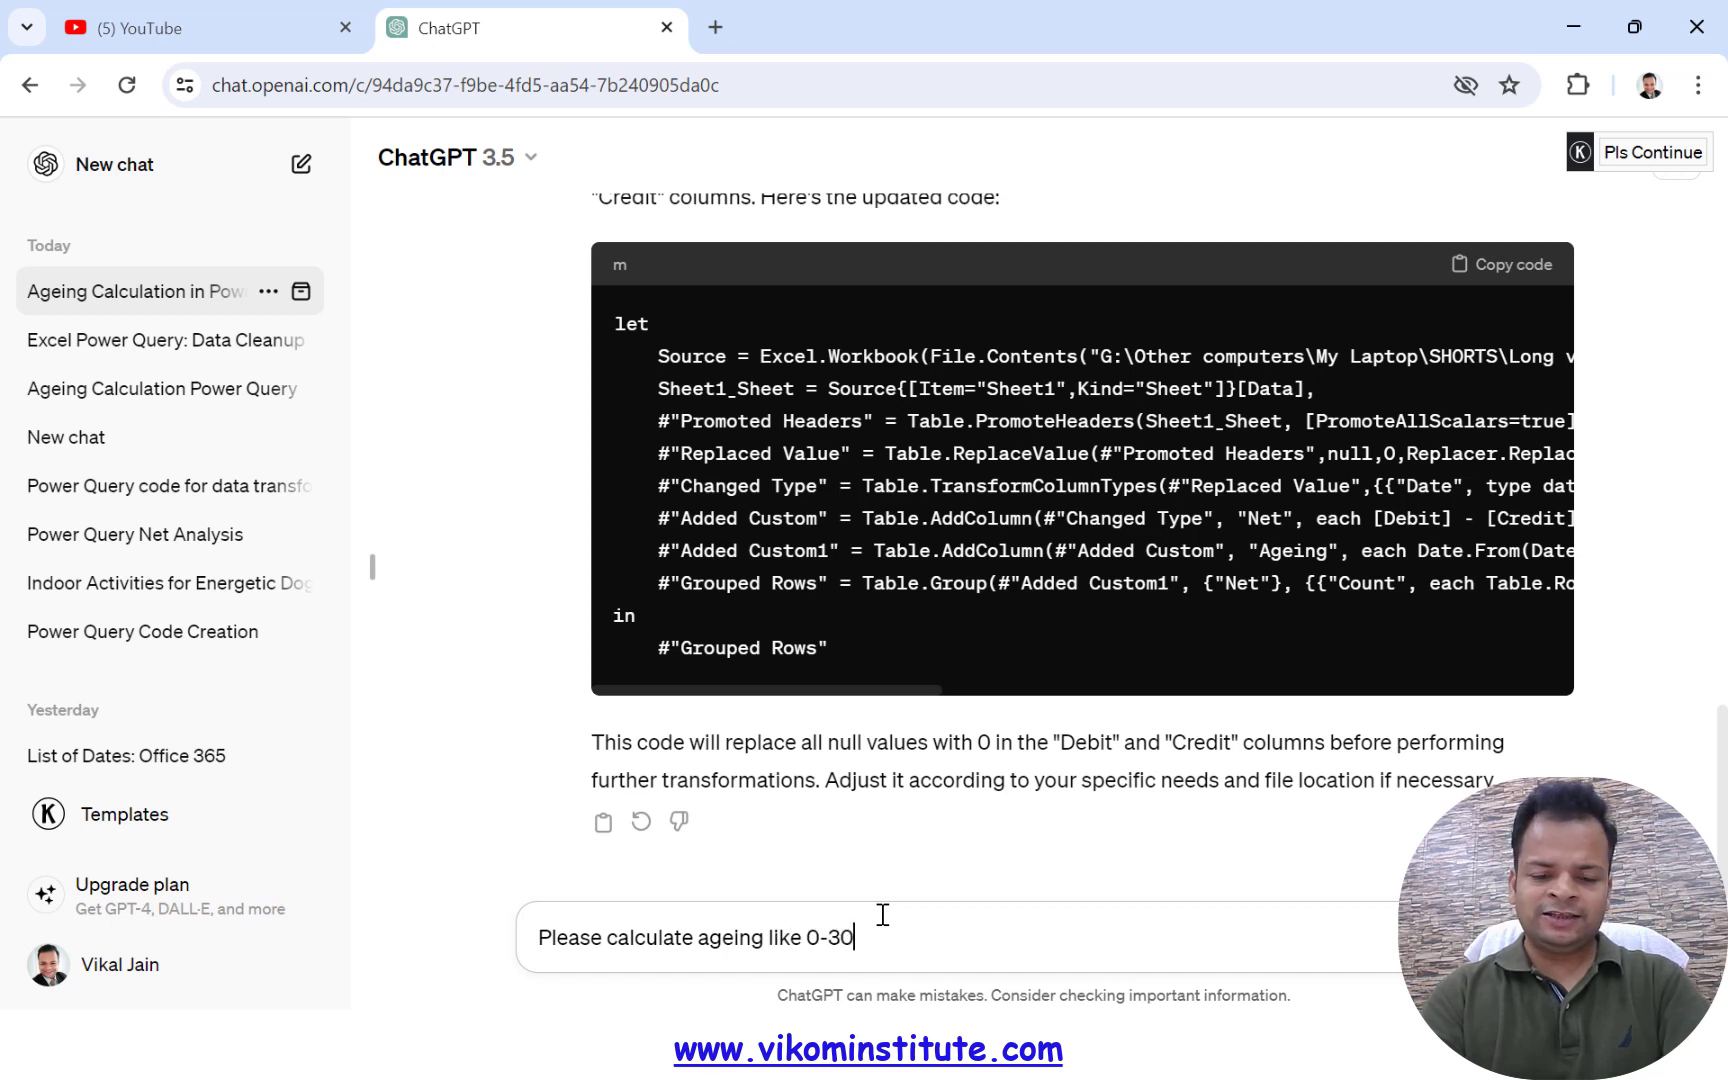
{"action": "type", "text": " days and so "}
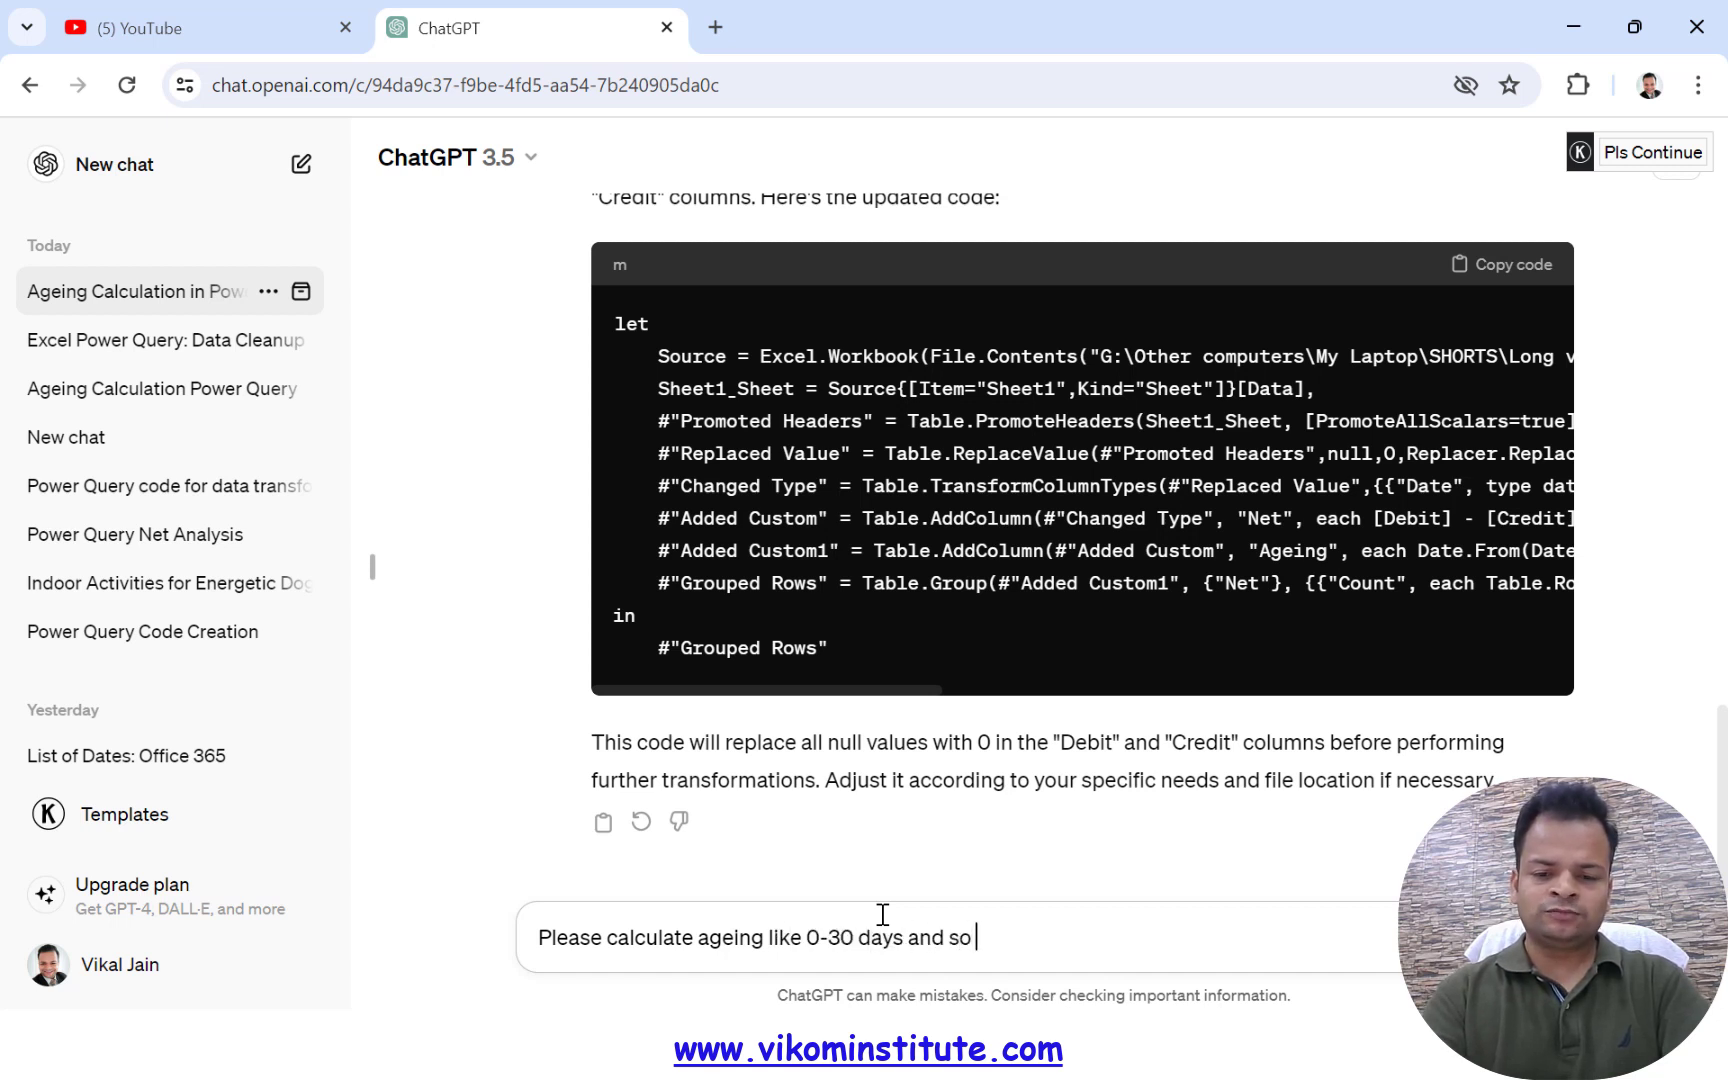
{"action": "type", "text": "on"}
{"action": "key", "text": "Return"}
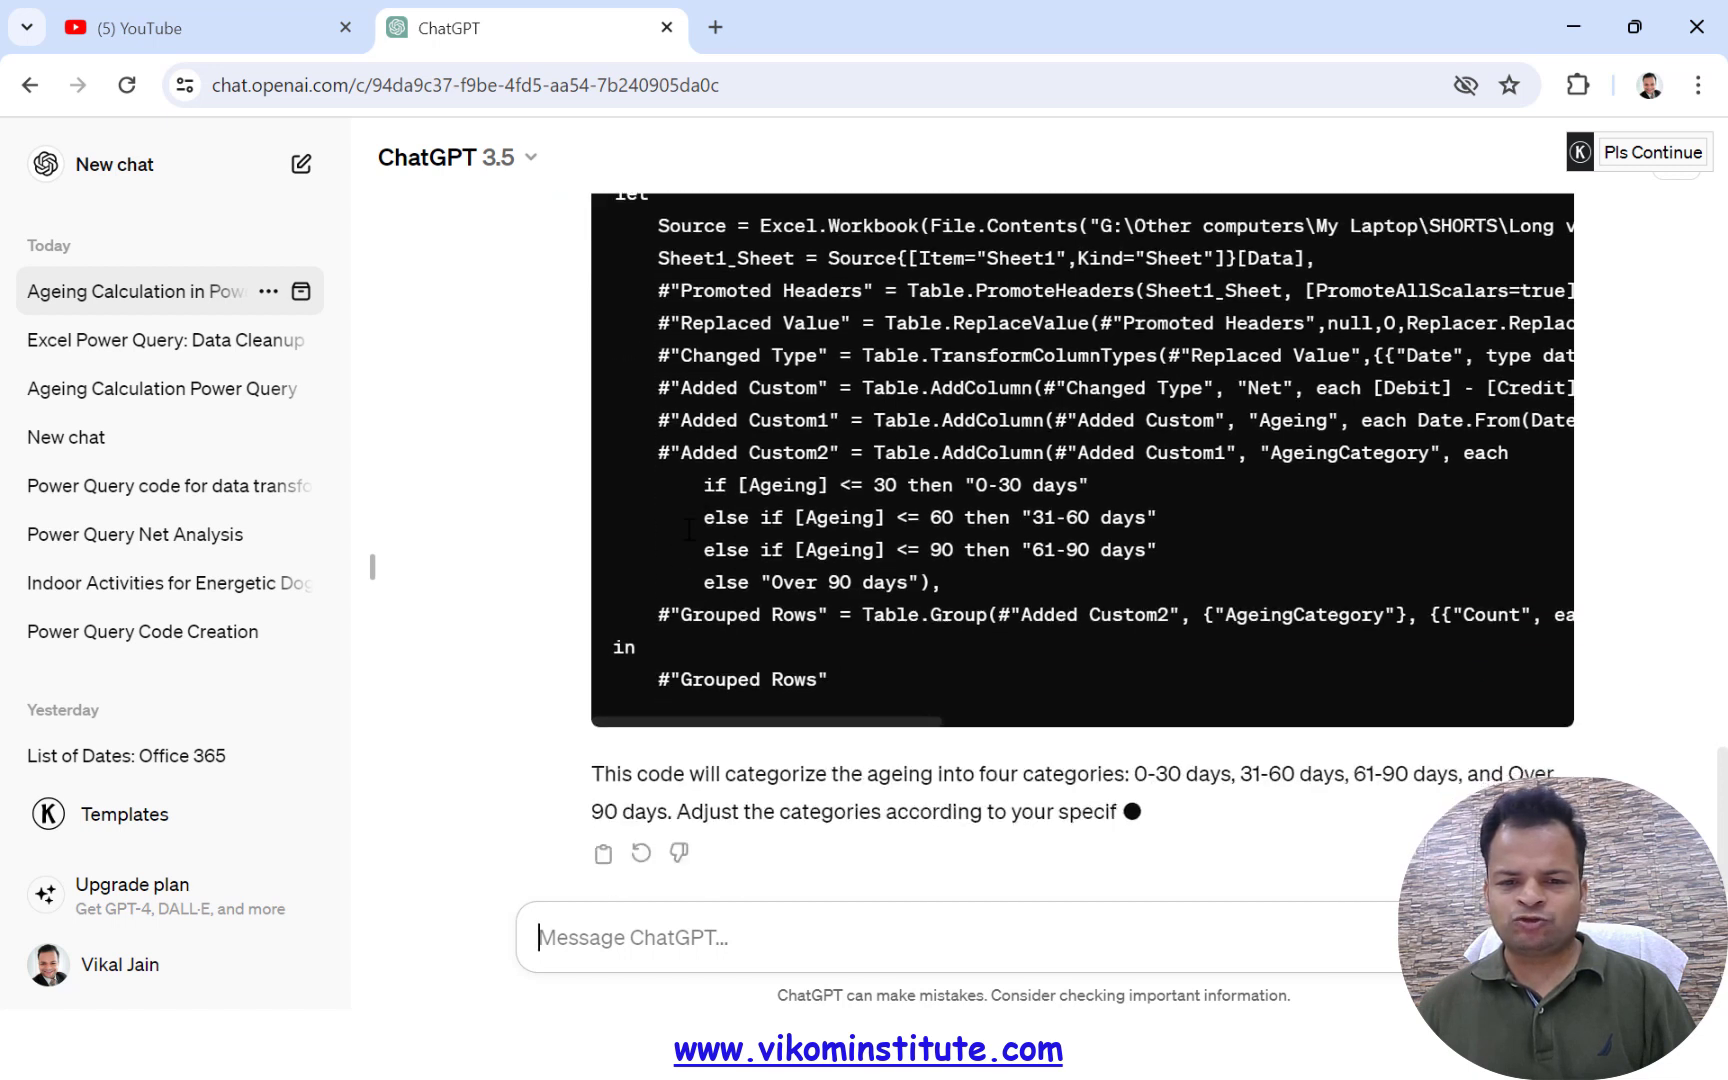
- Copy the modified M code with the AgeingCategory column and replace Query1's entire code with it in the Power Query Editor
{"action": "scroll", "coordinate": [689, 528], "scroll_direction": "up", "scroll_amount": 4}
{"action": "left_click", "coordinate": [1497, 507]}
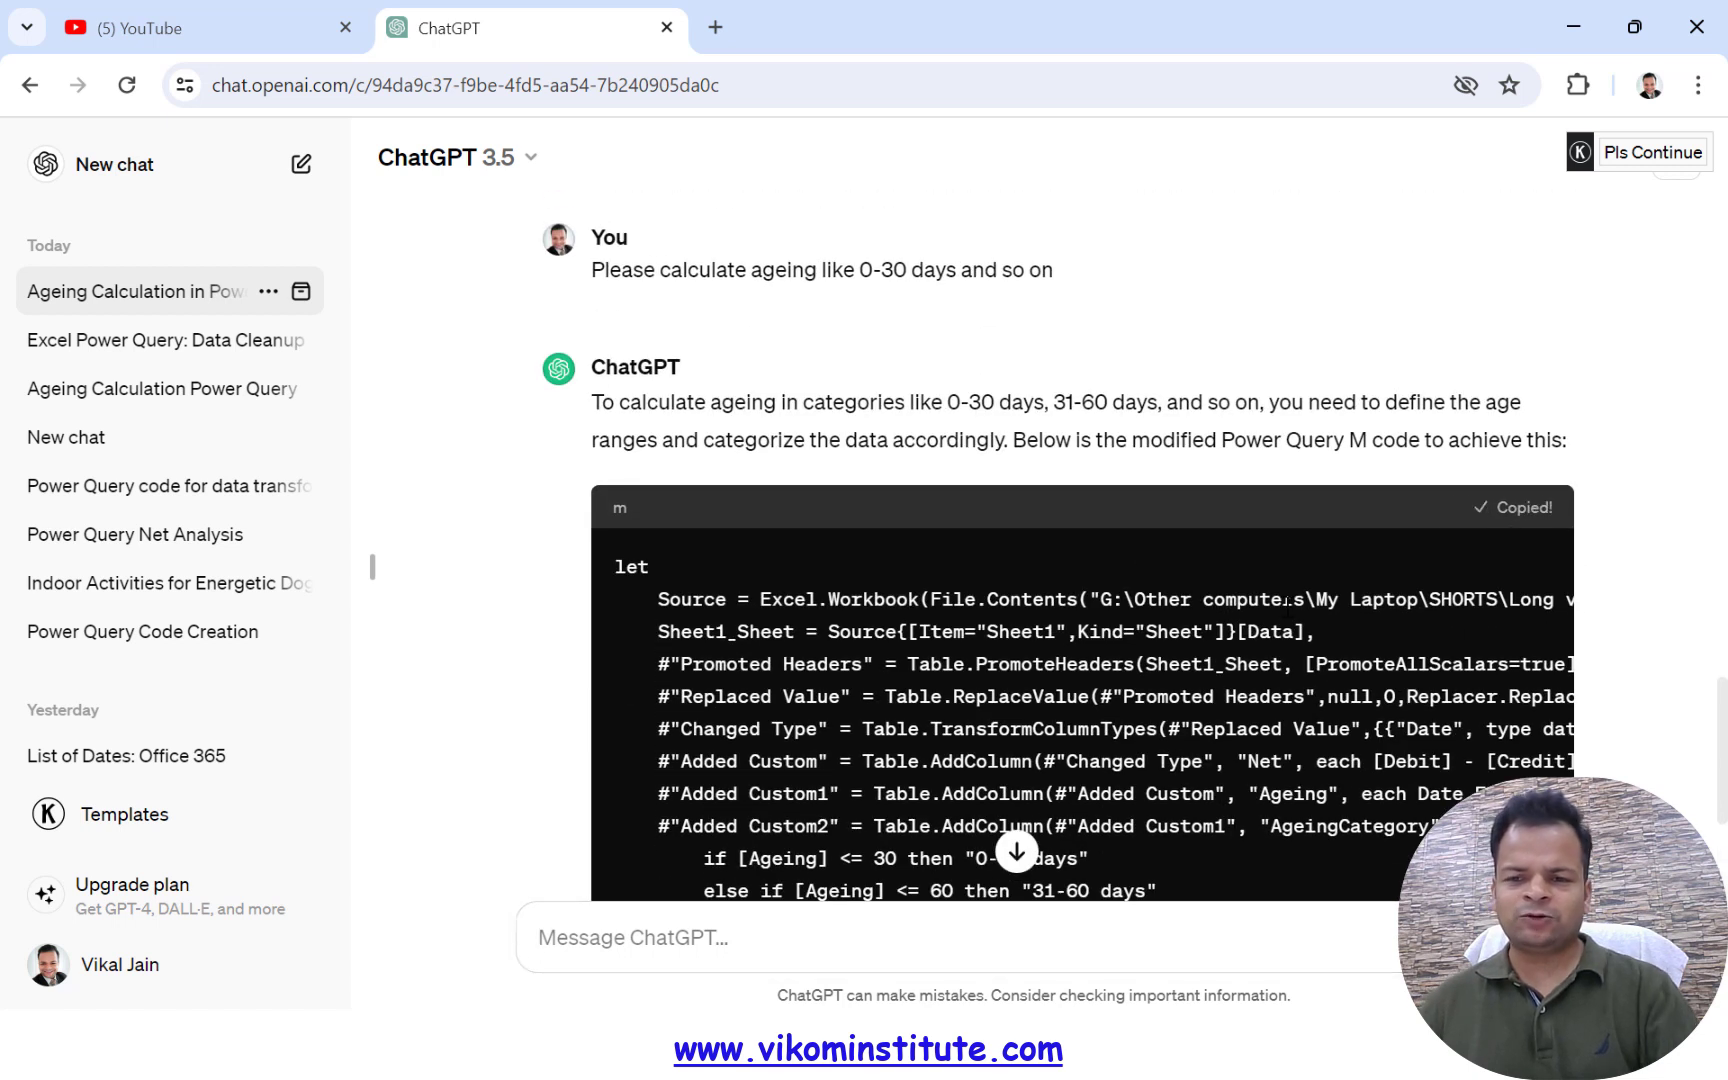
{"action": "key", "text": "alt+Tab"}
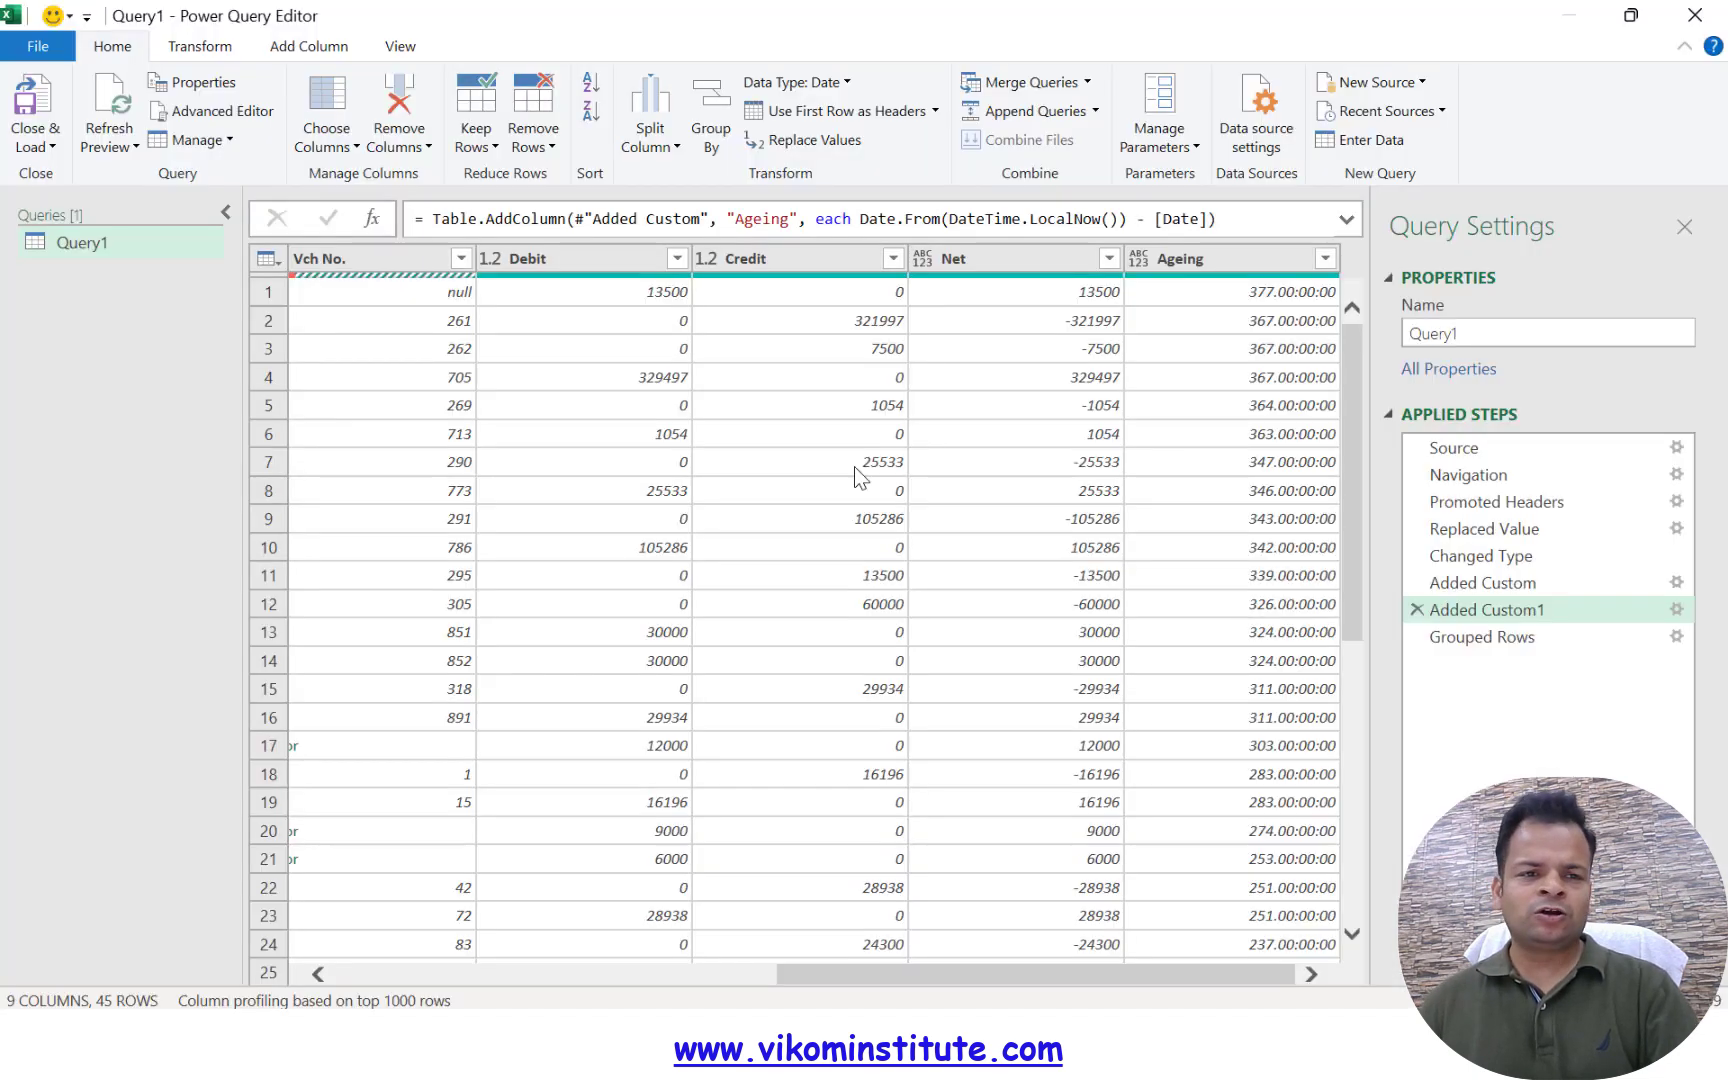
{"action": "left_click", "coordinate": [213, 111]}
{"action": "left_click", "coordinate": [722, 626]}
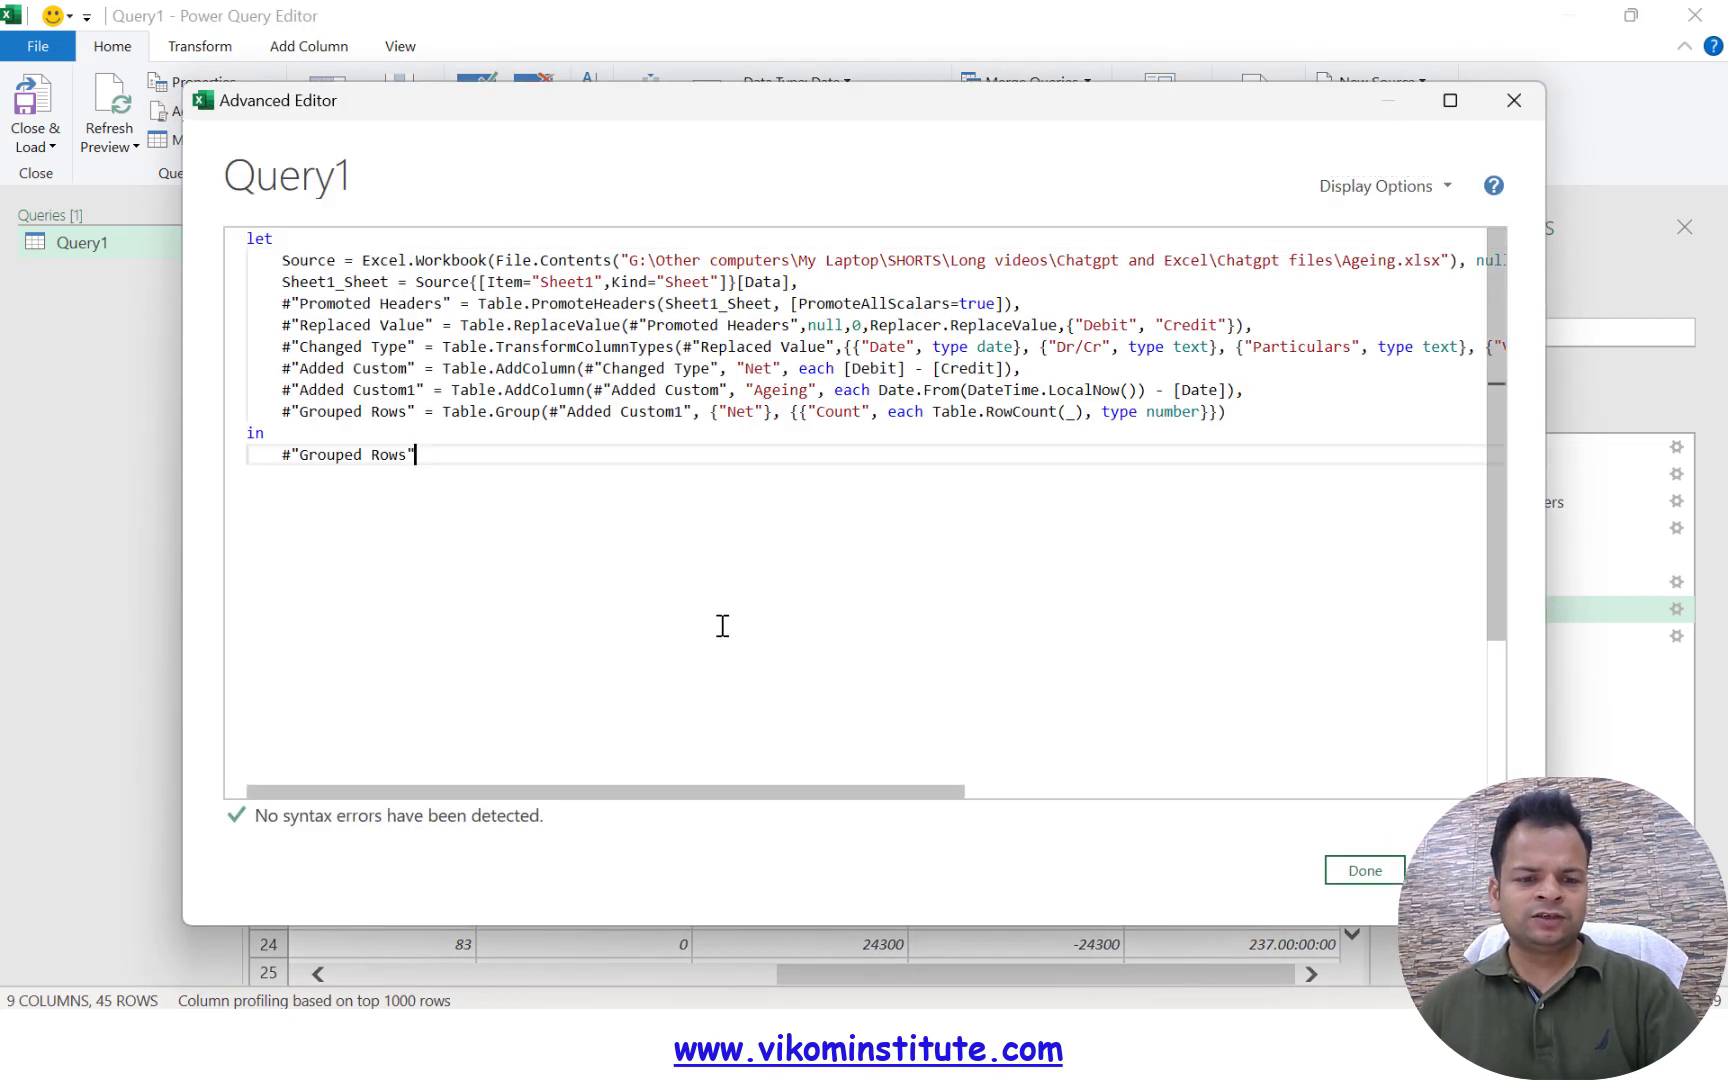
{"action": "key", "text": "ctrl+a"}
{"action": "key", "text": "ctrl+v"}
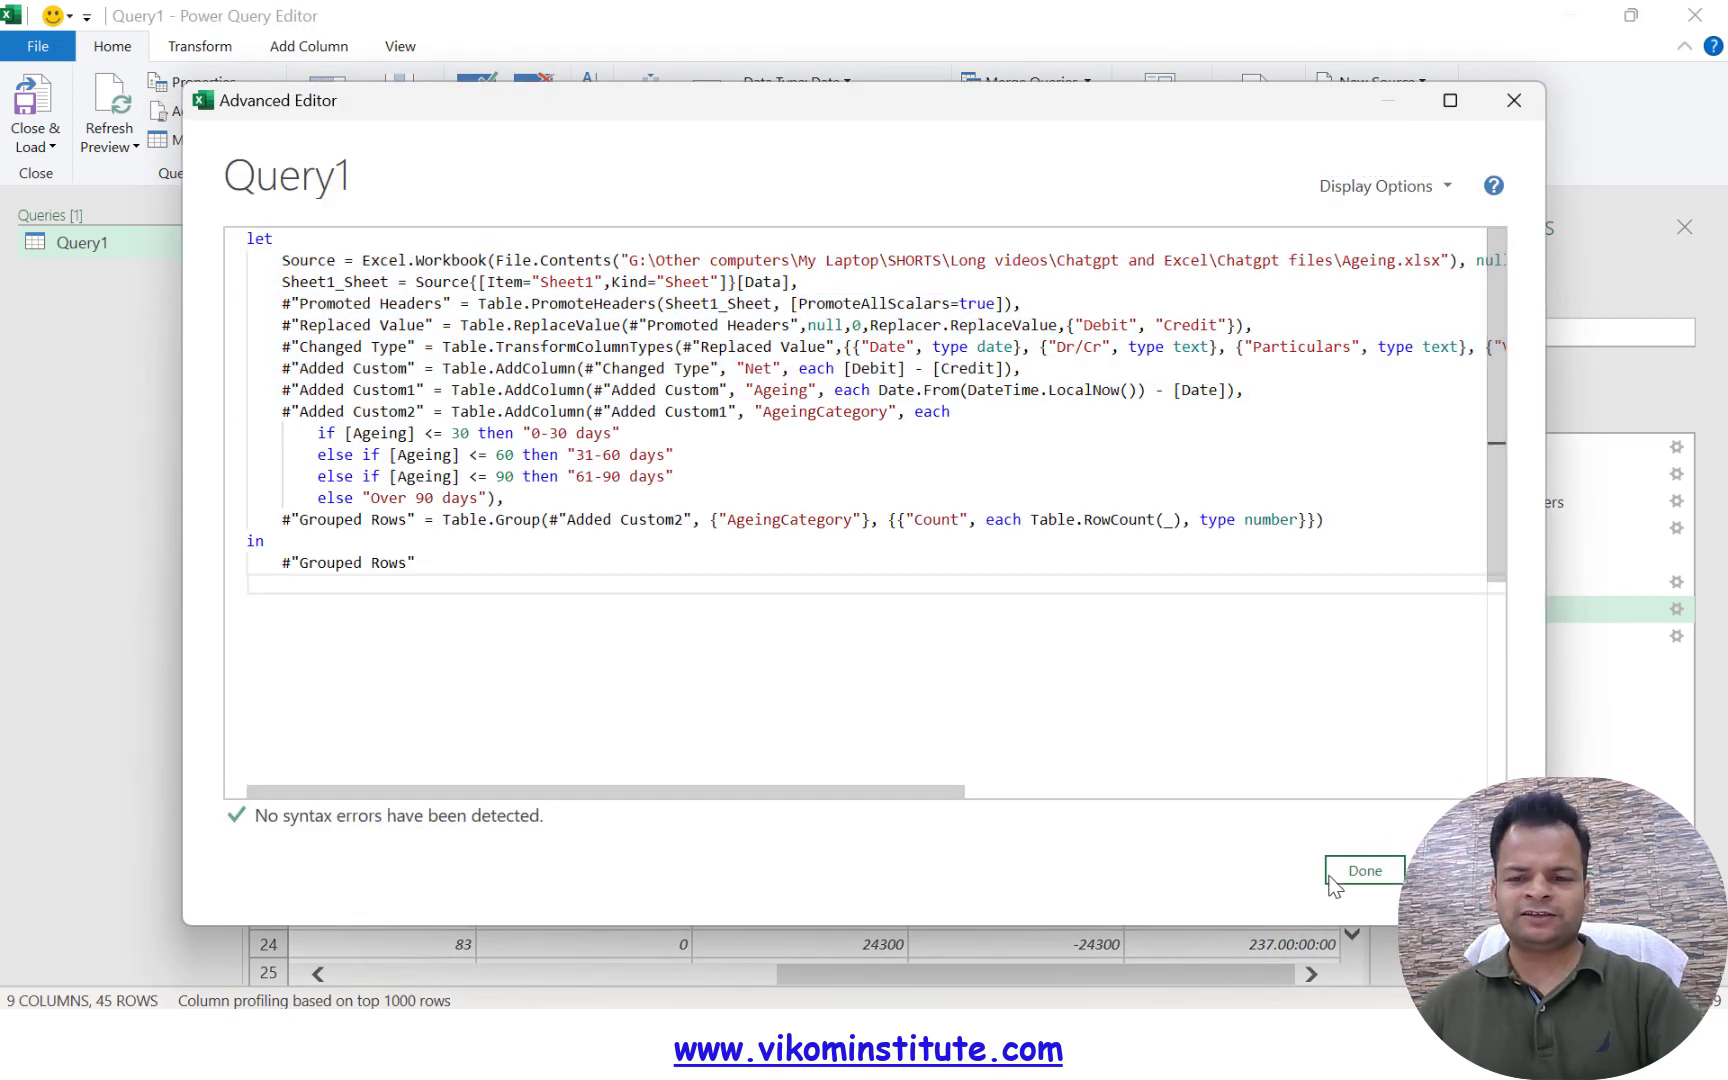
{"action": "left_click", "coordinate": [1365, 870]}
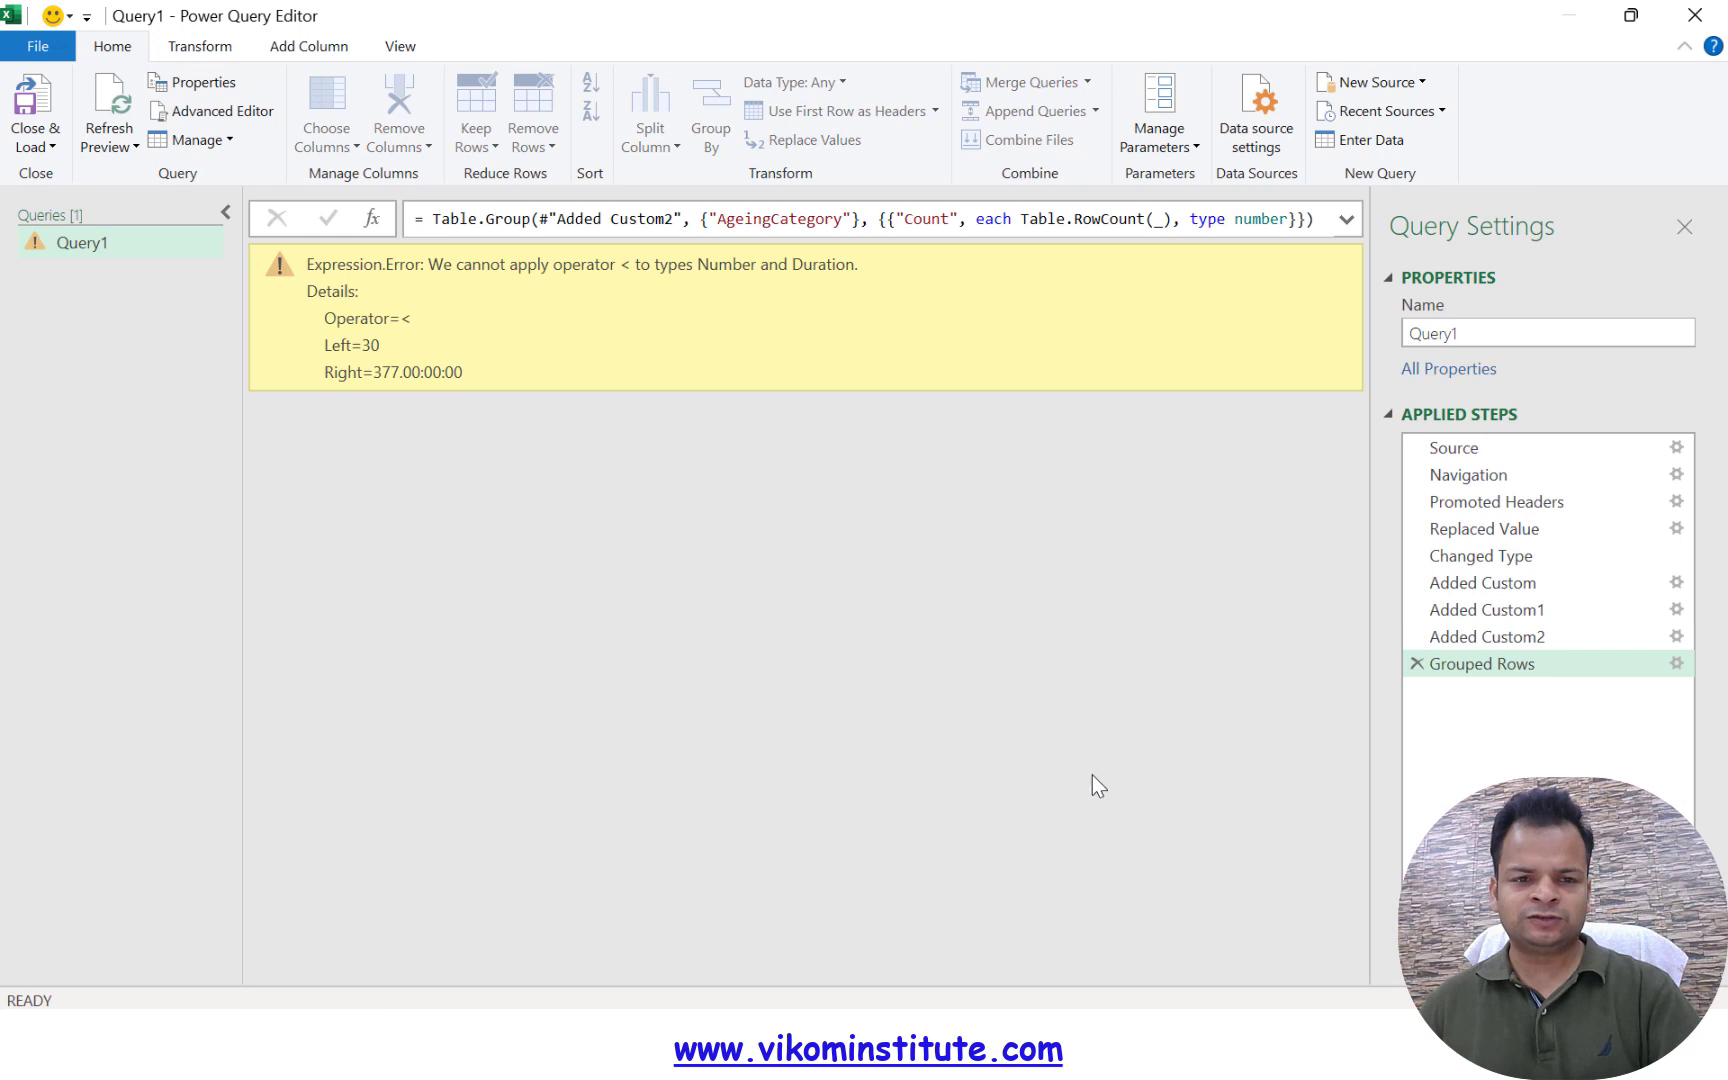
- Examine the Ageing and AgeingCategory columns across the Added Custom1 and Added Custom2 steps
{"action": "left_click", "coordinate": [1445, 609]}
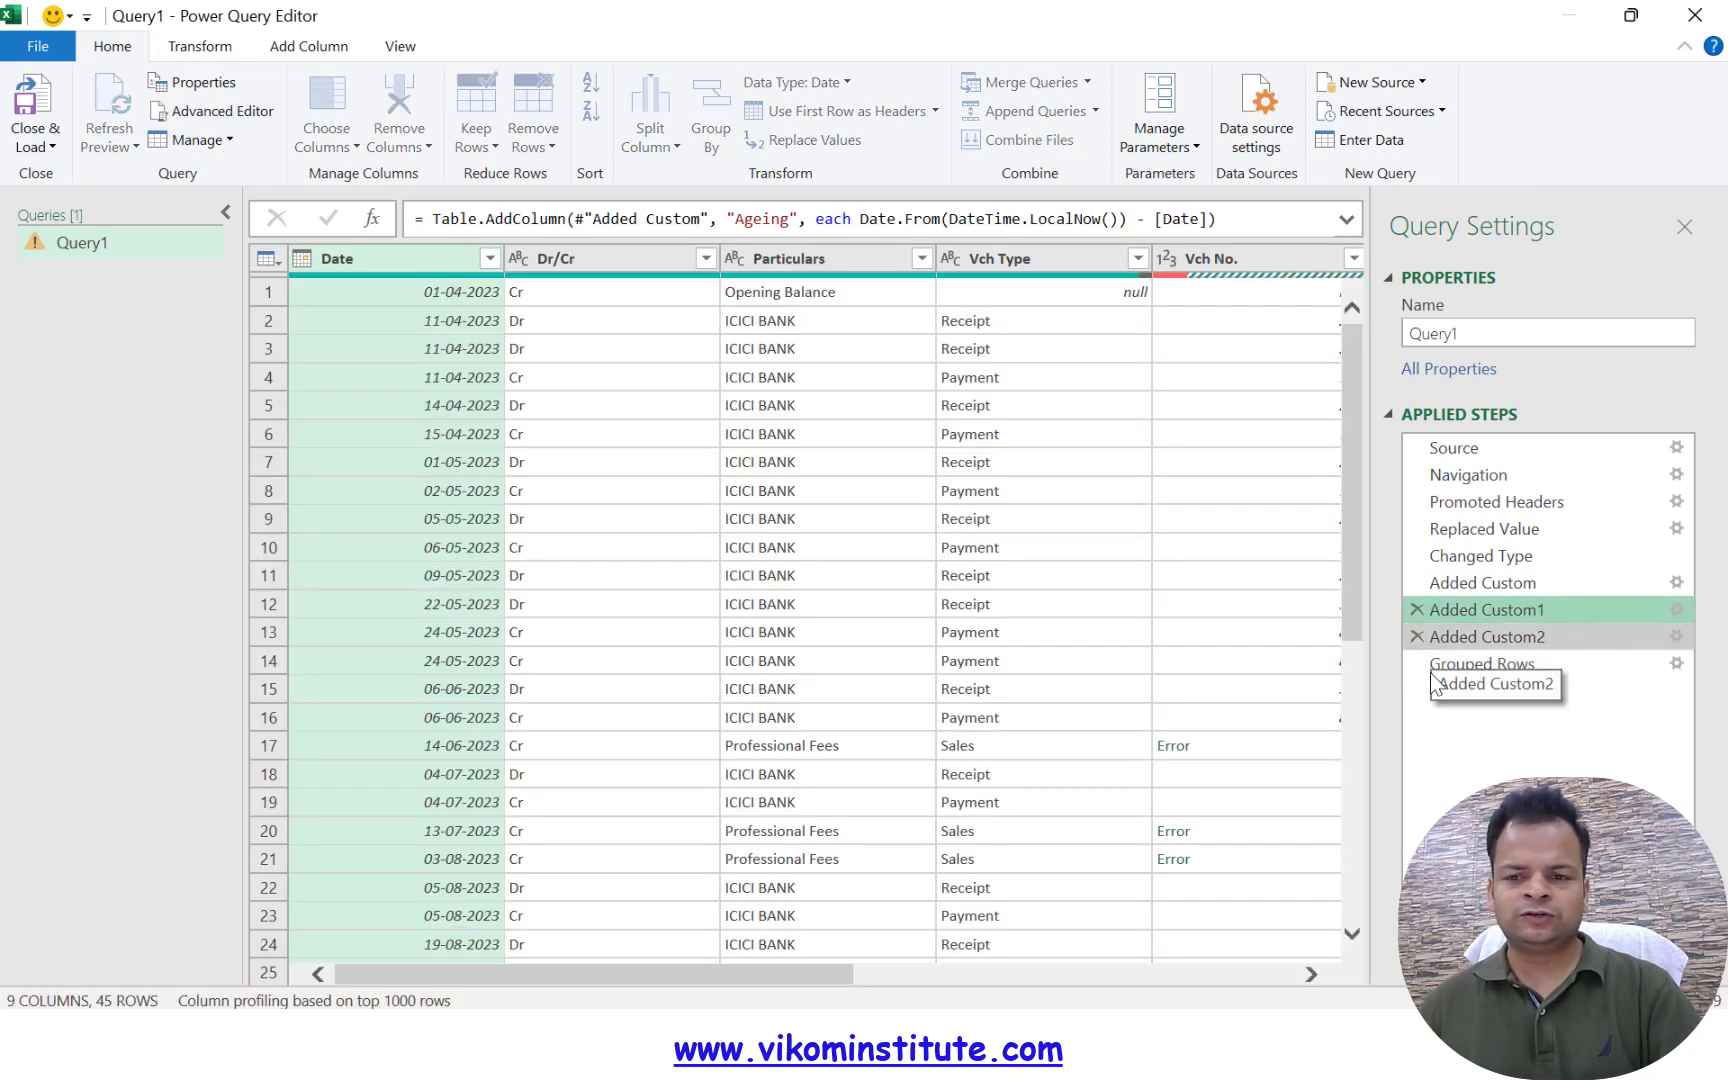
{"action": "left_click", "coordinate": [1476, 642]}
{"action": "left_click_drag", "start_coordinate": [765, 975], "coordinate": [1357, 952]}
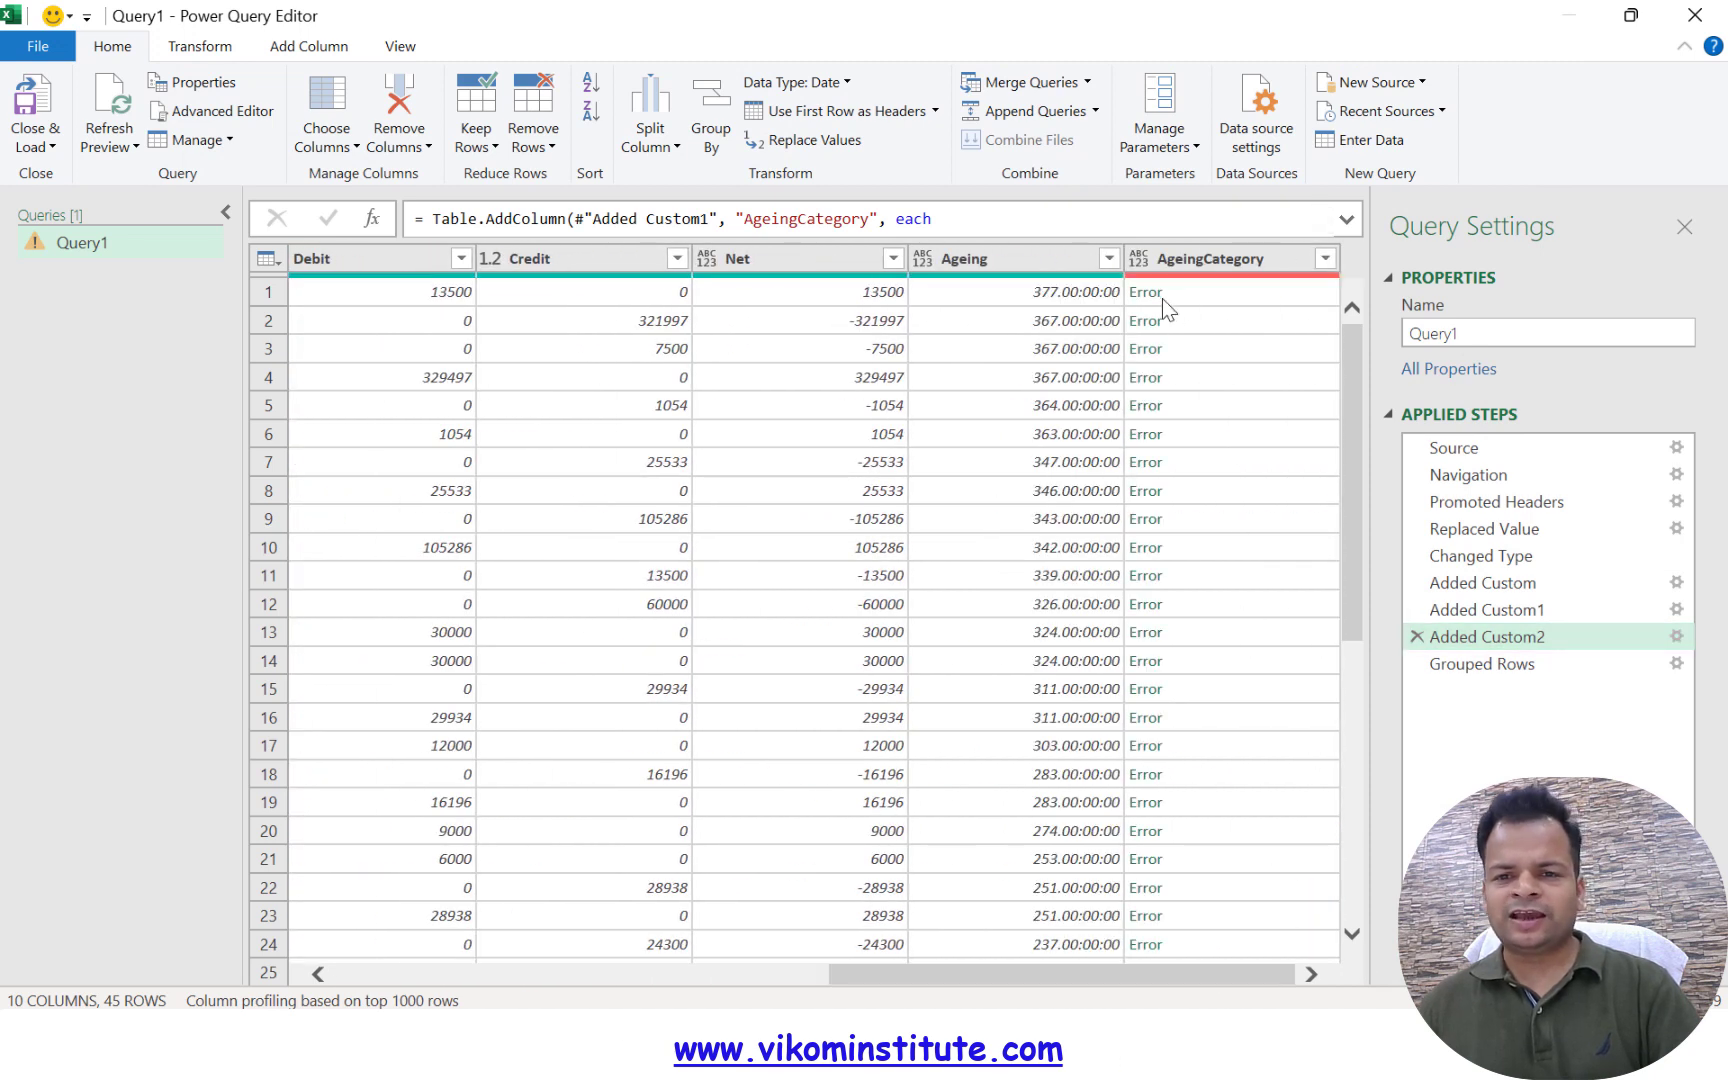
{"action": "left_click", "coordinate": [1450, 609]}
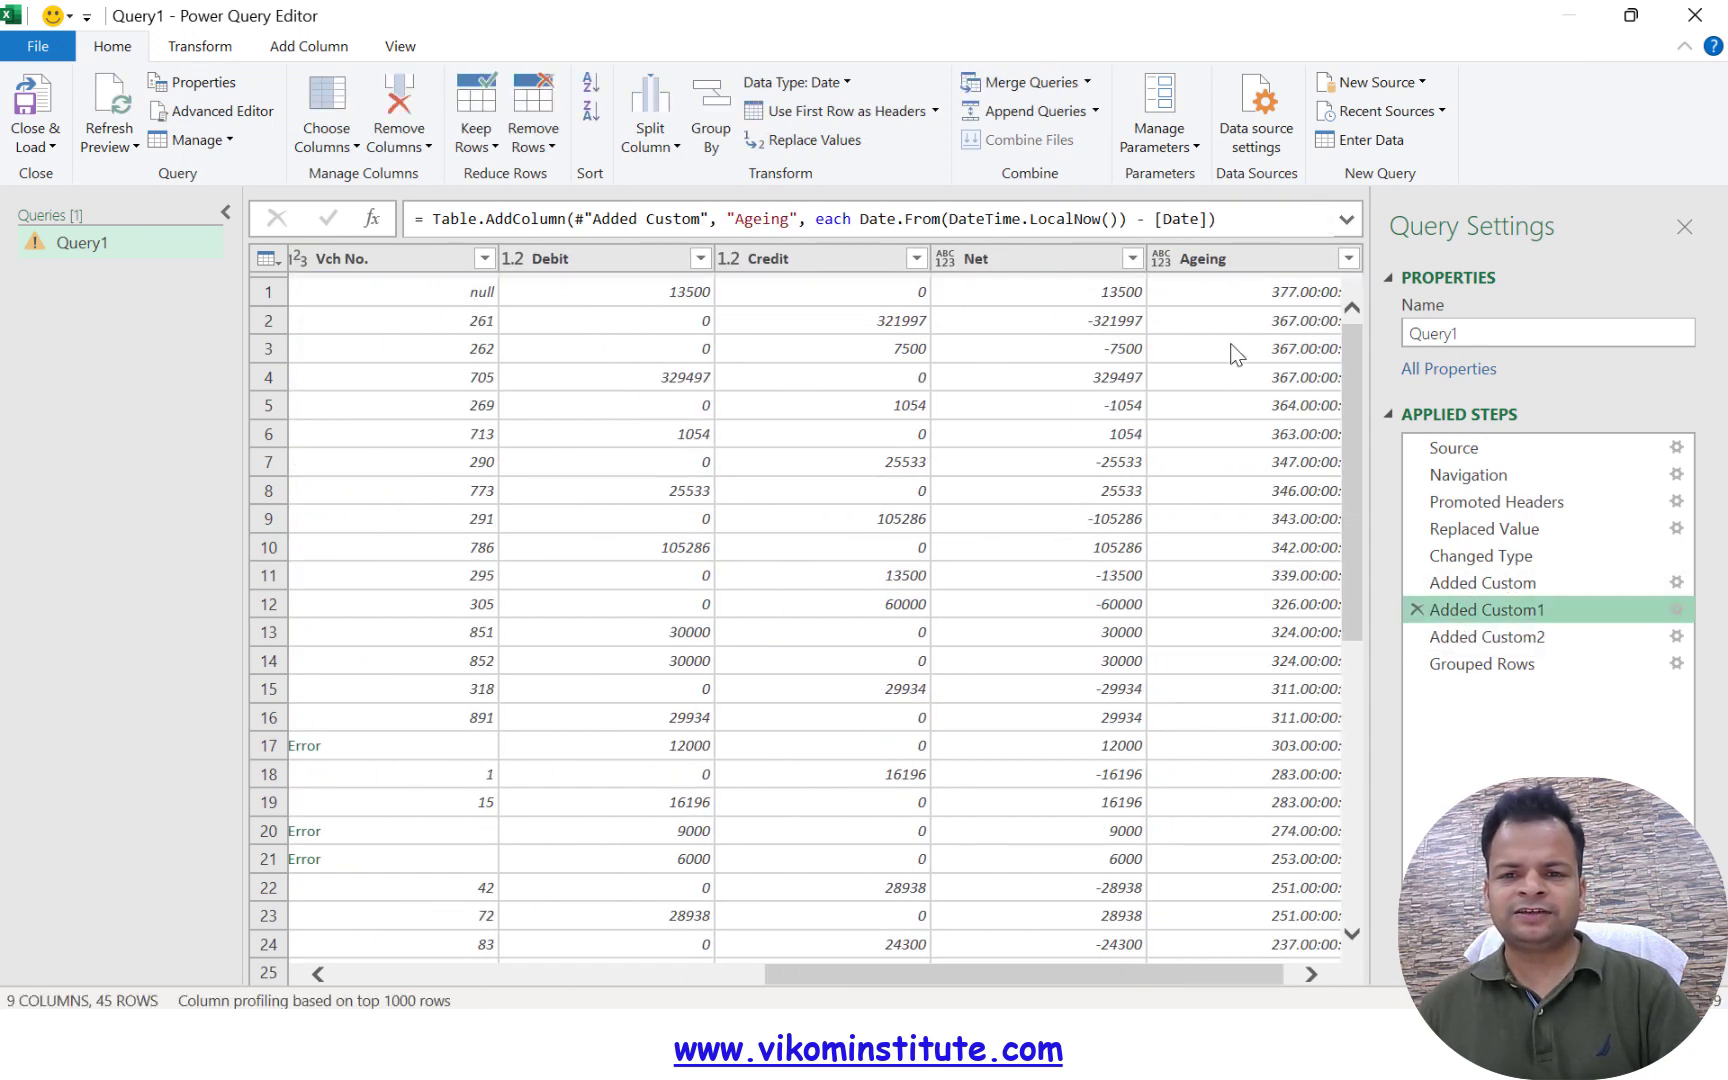
{"action": "left_click_drag", "start_coordinate": [1125, 975], "coordinate": [1240, 978]}
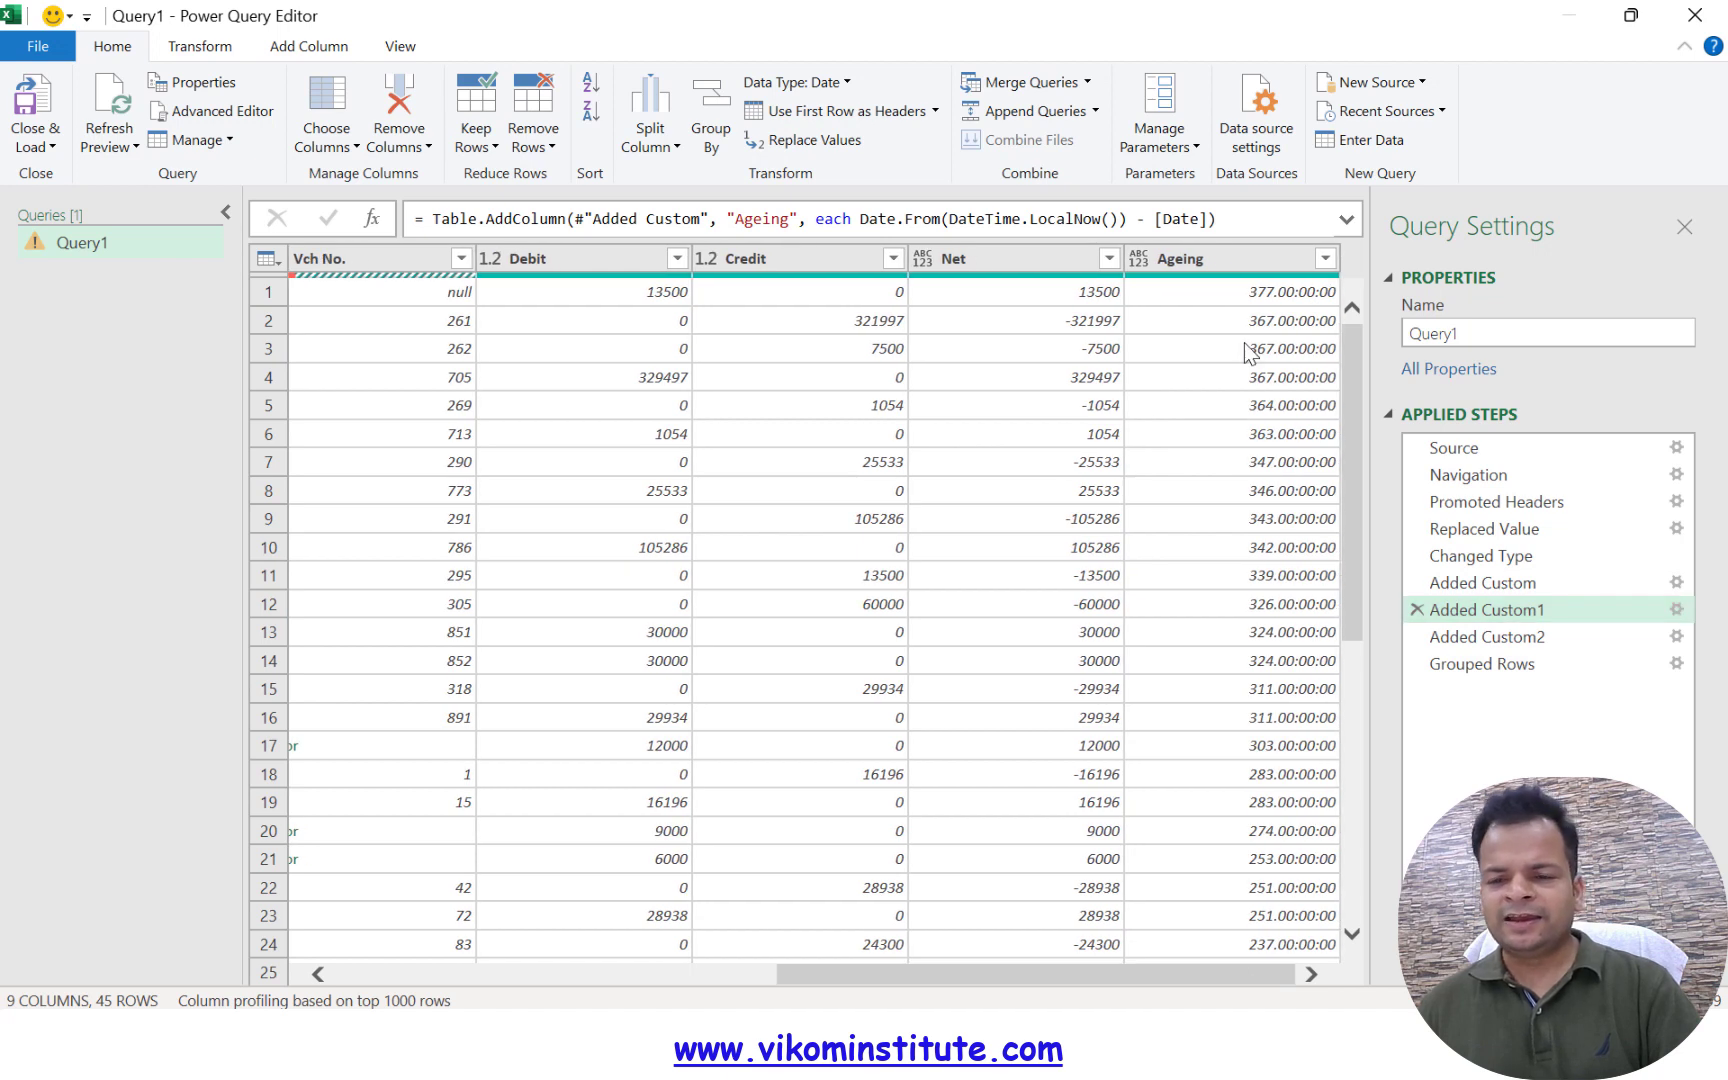
{"action": "left_click", "coordinate": [1504, 637]}
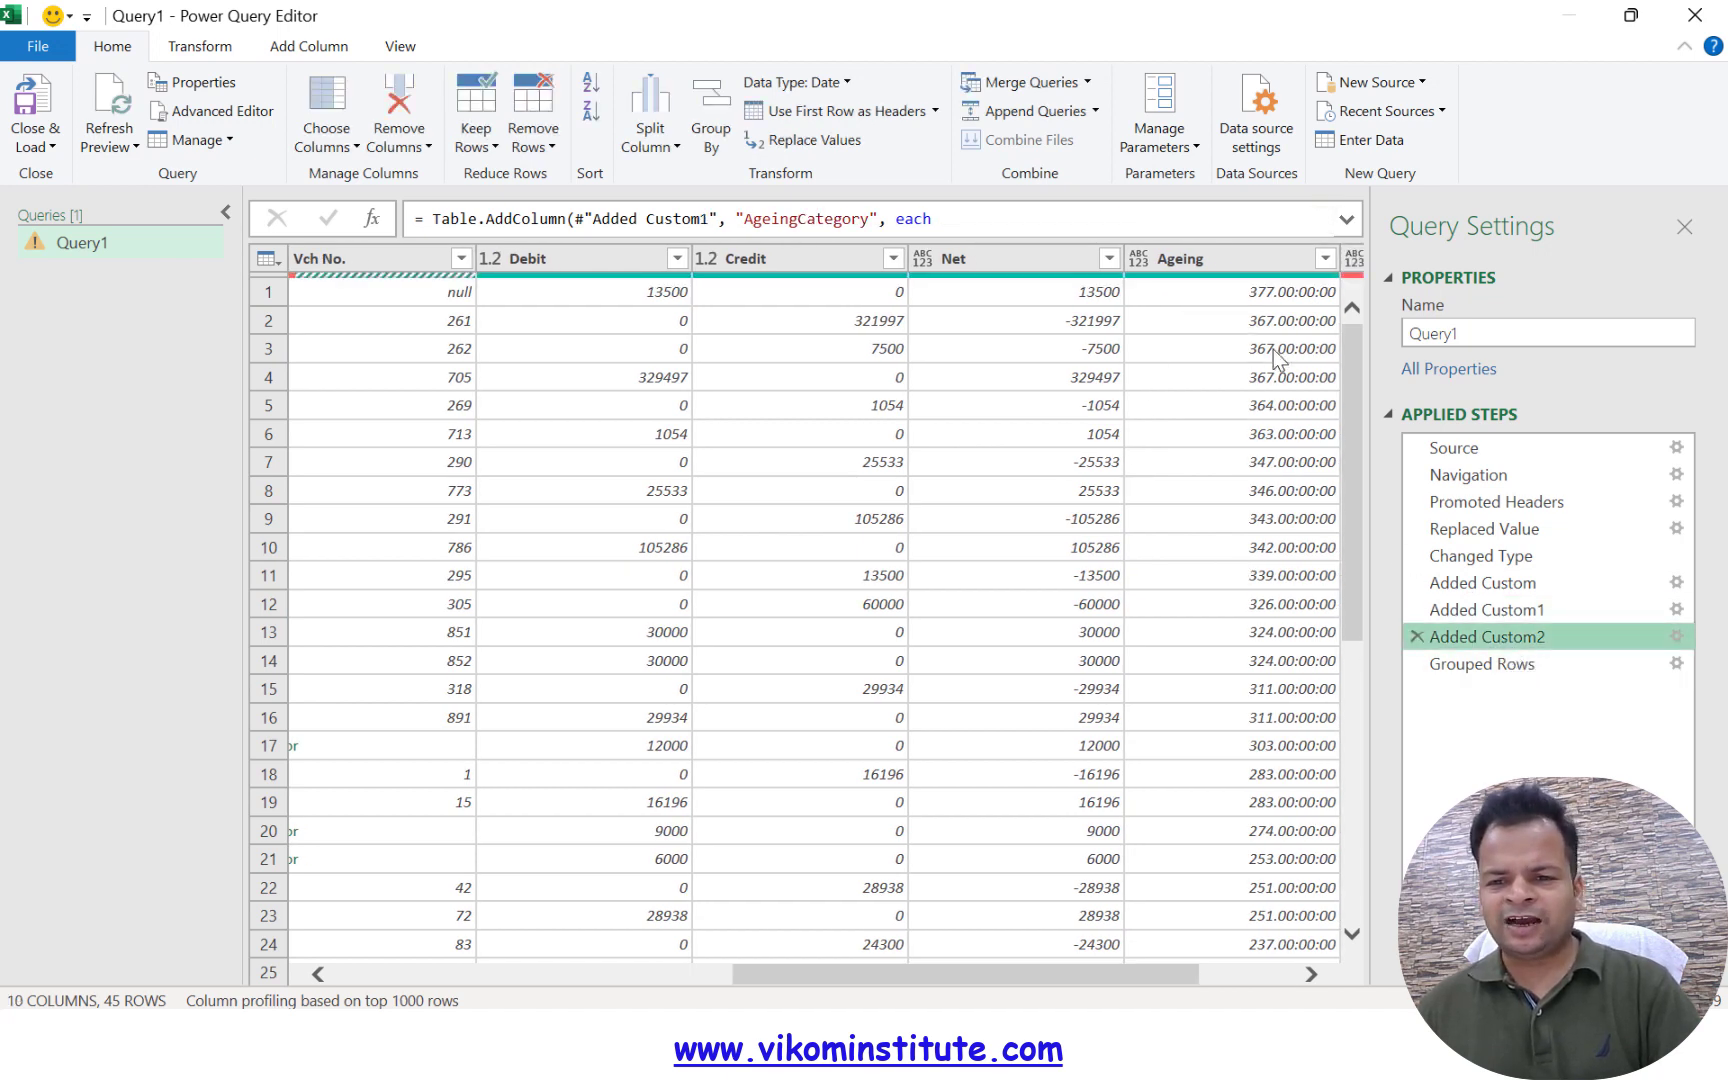
{"action": "left_click_drag", "start_coordinate": [1170, 973], "coordinate": [1275, 983]}
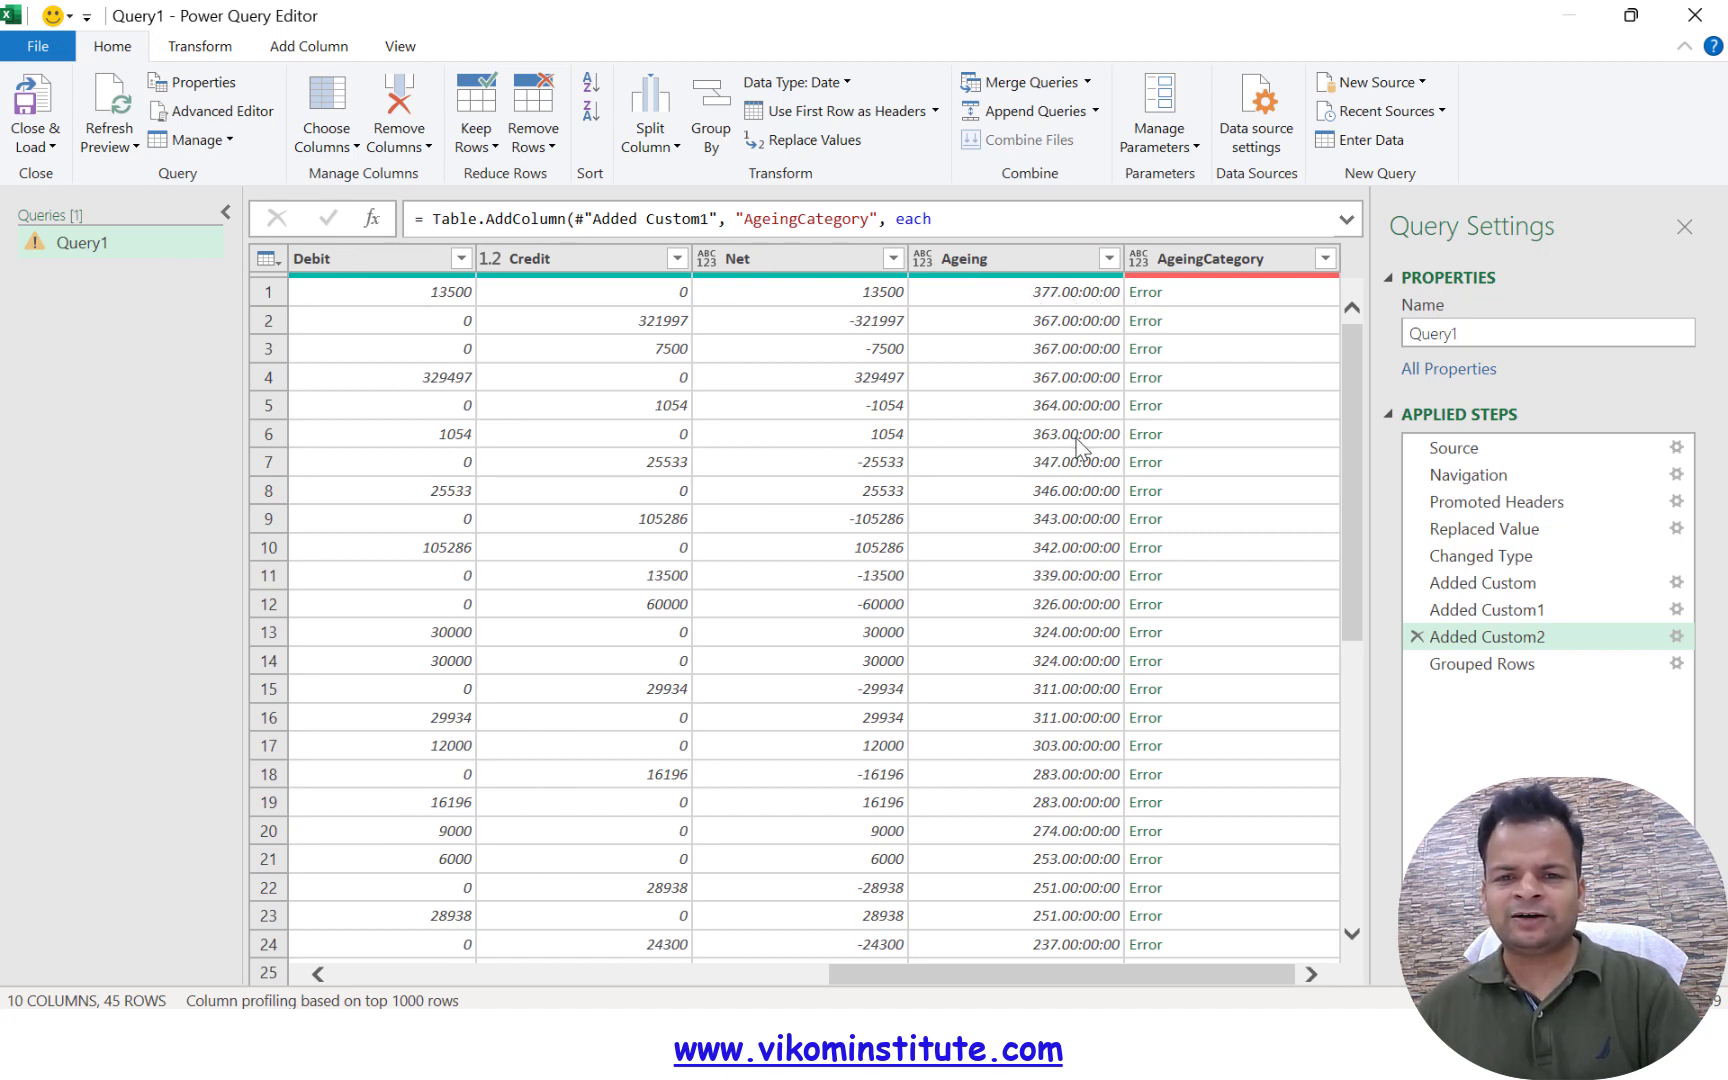
- Show the error details of the first AgeingCategory cell and copy the full error text
{"action": "left_click", "coordinate": [1174, 294]}
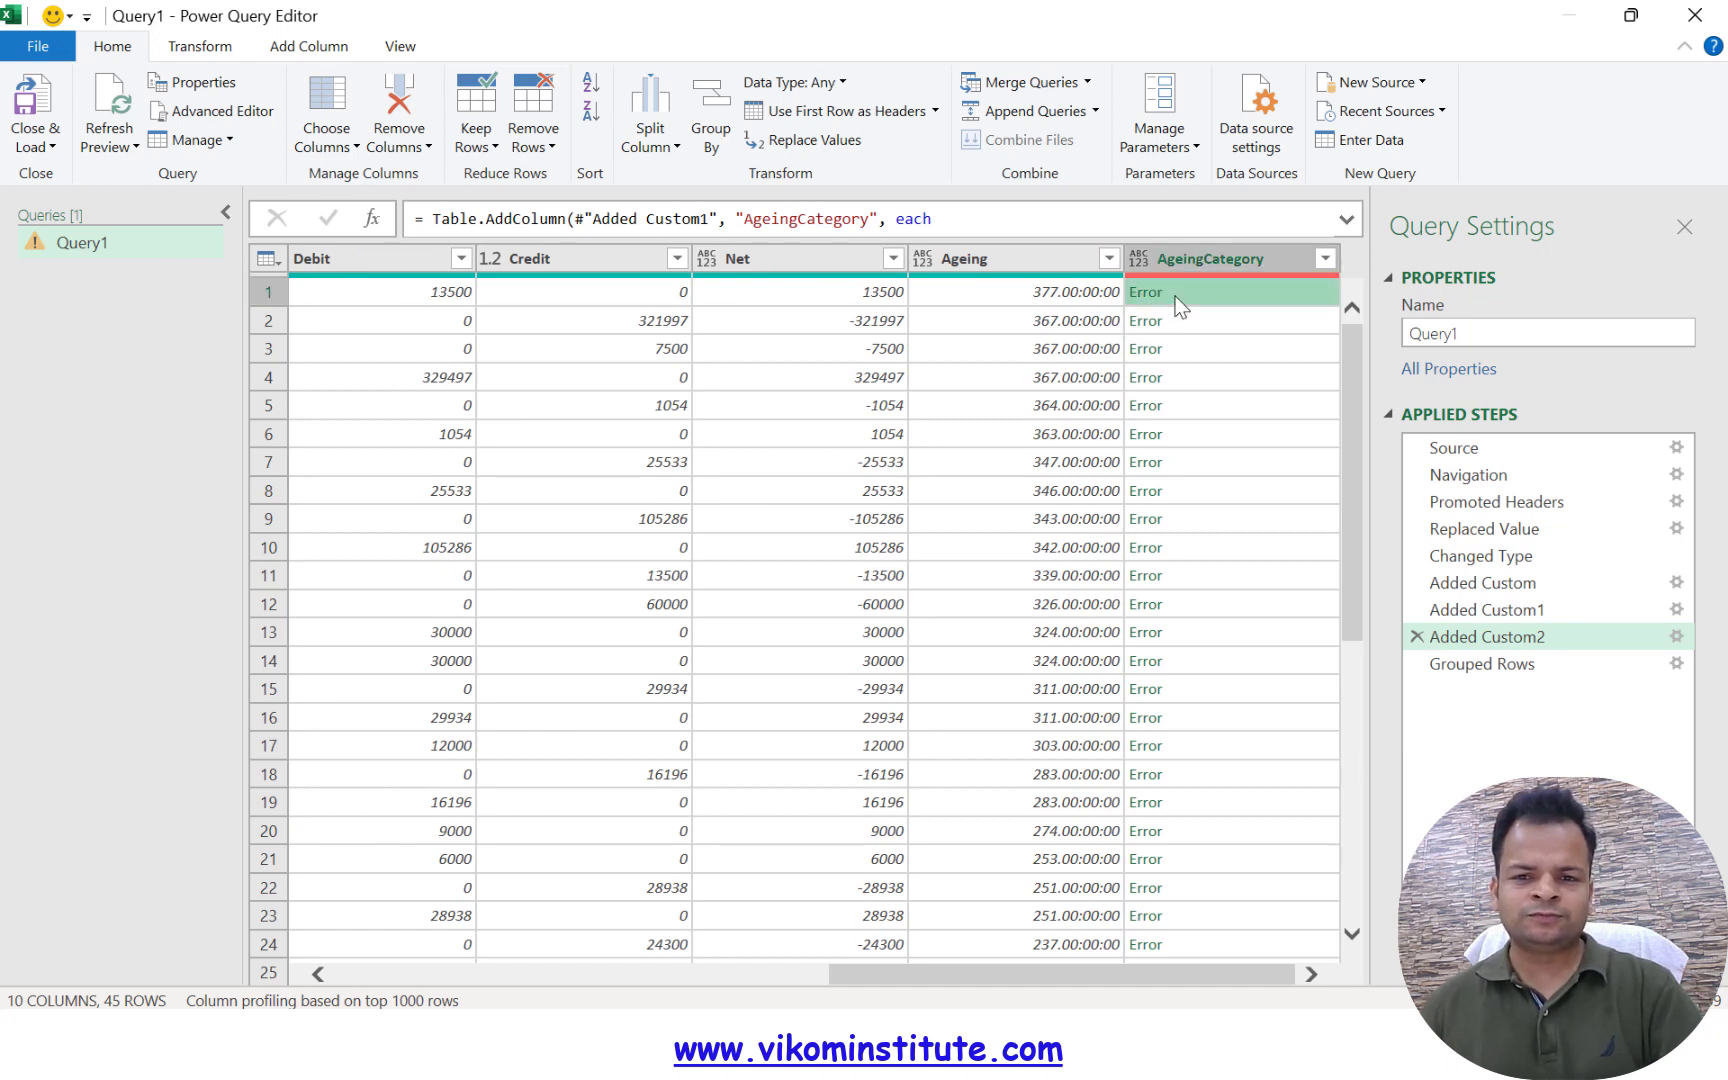
{"action": "left_click", "coordinate": [470, 976]}
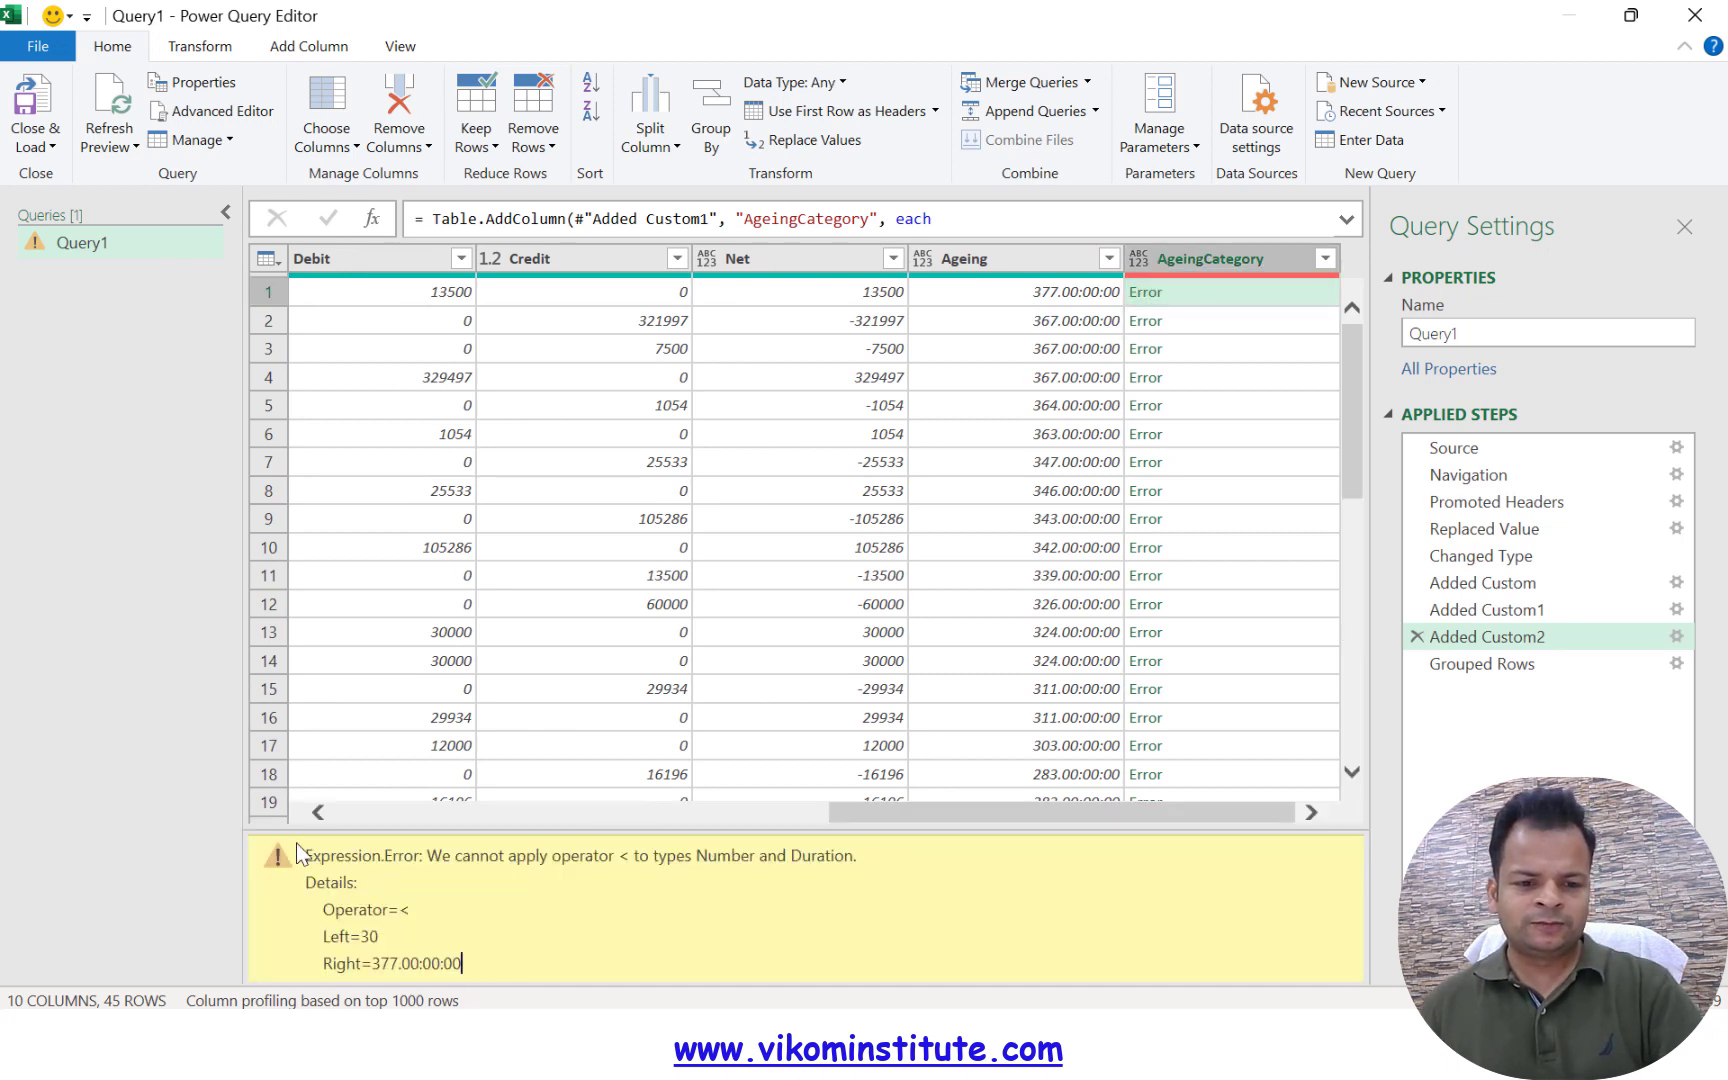
{"action": "left_click_drag", "start_coordinate": [310, 856], "coordinate": [494, 968]}
{"action": "key", "text": "ctrl+c"}
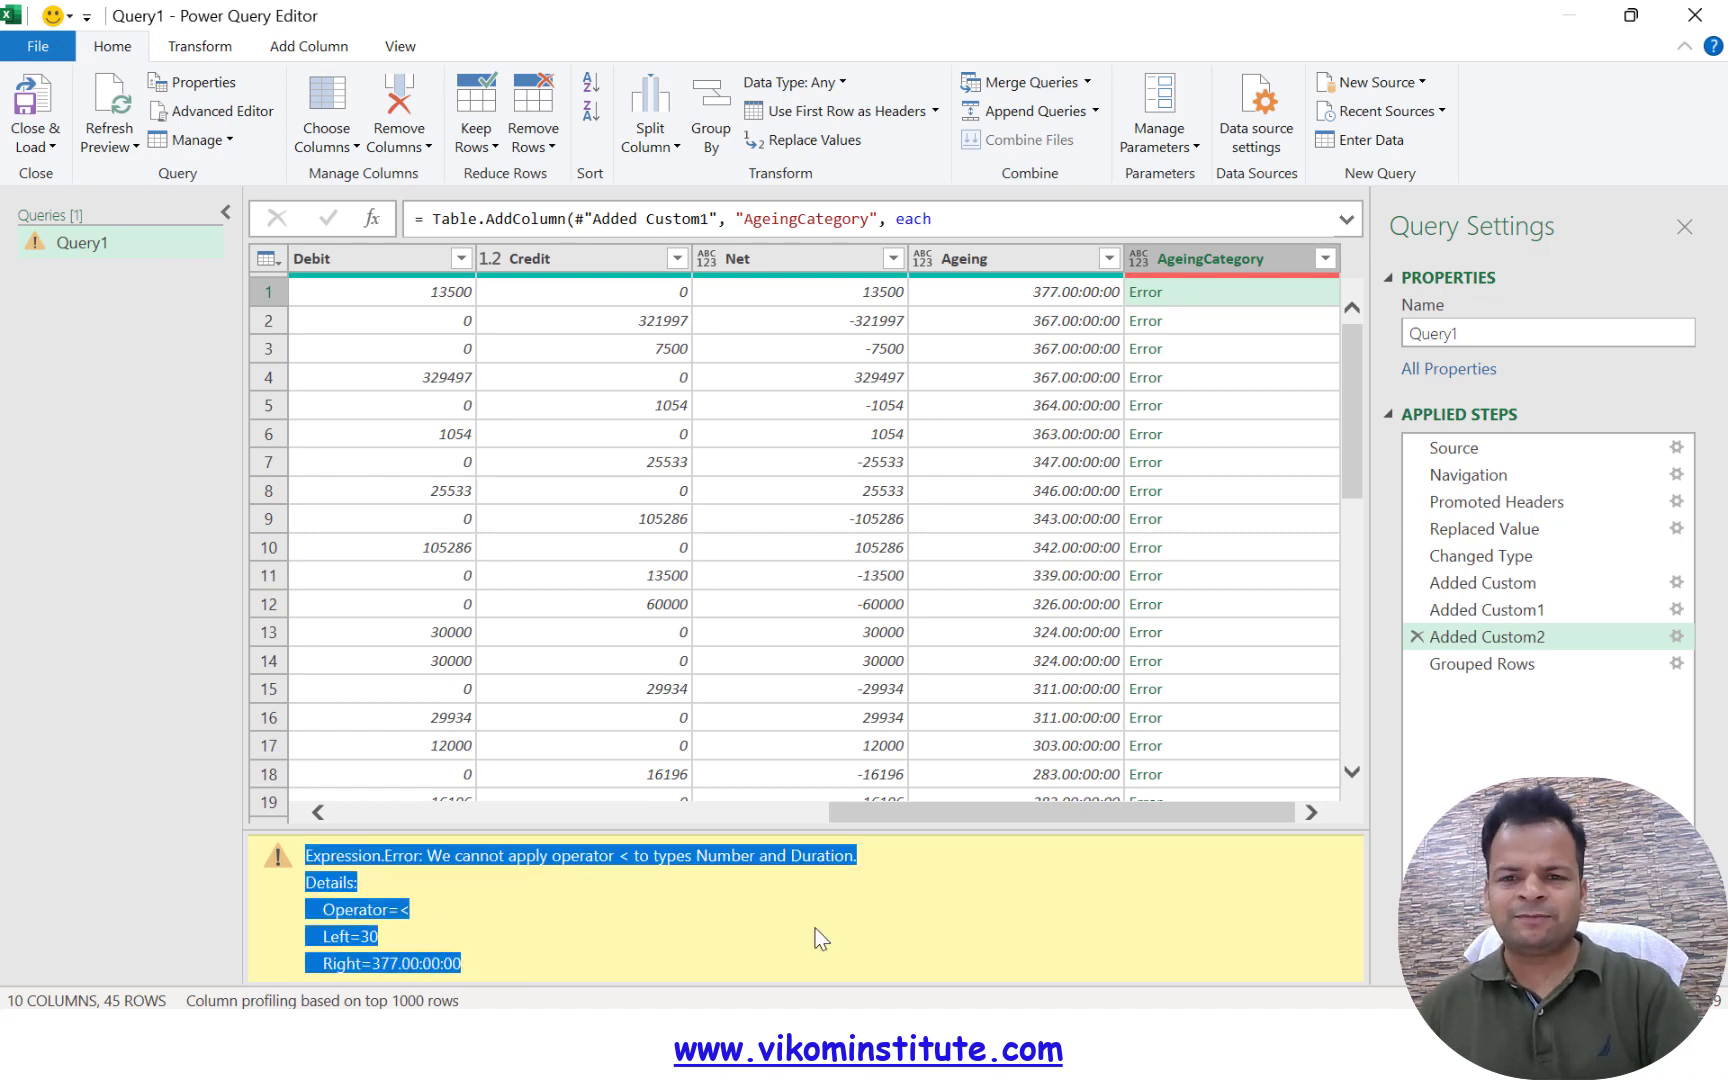
- Switch to ChatGPT and send "AGeing catogery is showing", followed by the copied error text and the word "error"
{"action": "key", "text": "alt+Tab"}
{"action": "left_click", "coordinate": [778, 955]}
{"action": "type", "text": "AGeing catoge"}
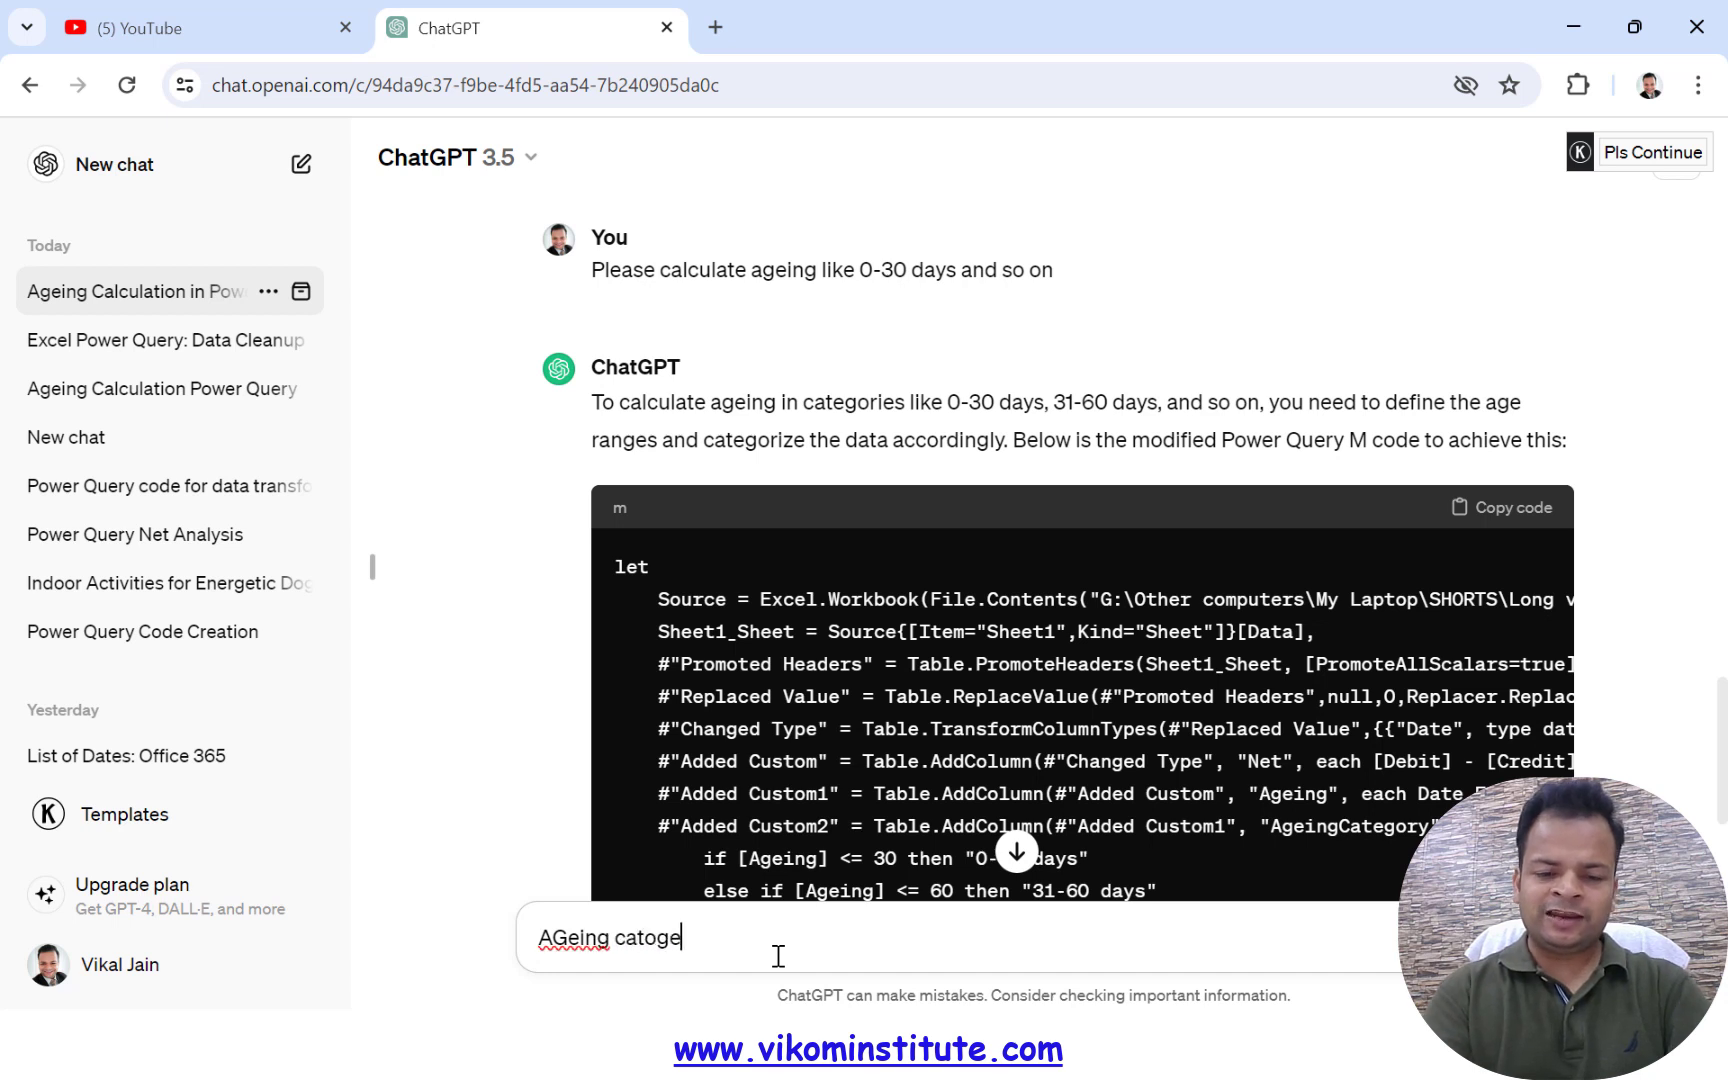
{"action": "type", "text": "ry is showing"}
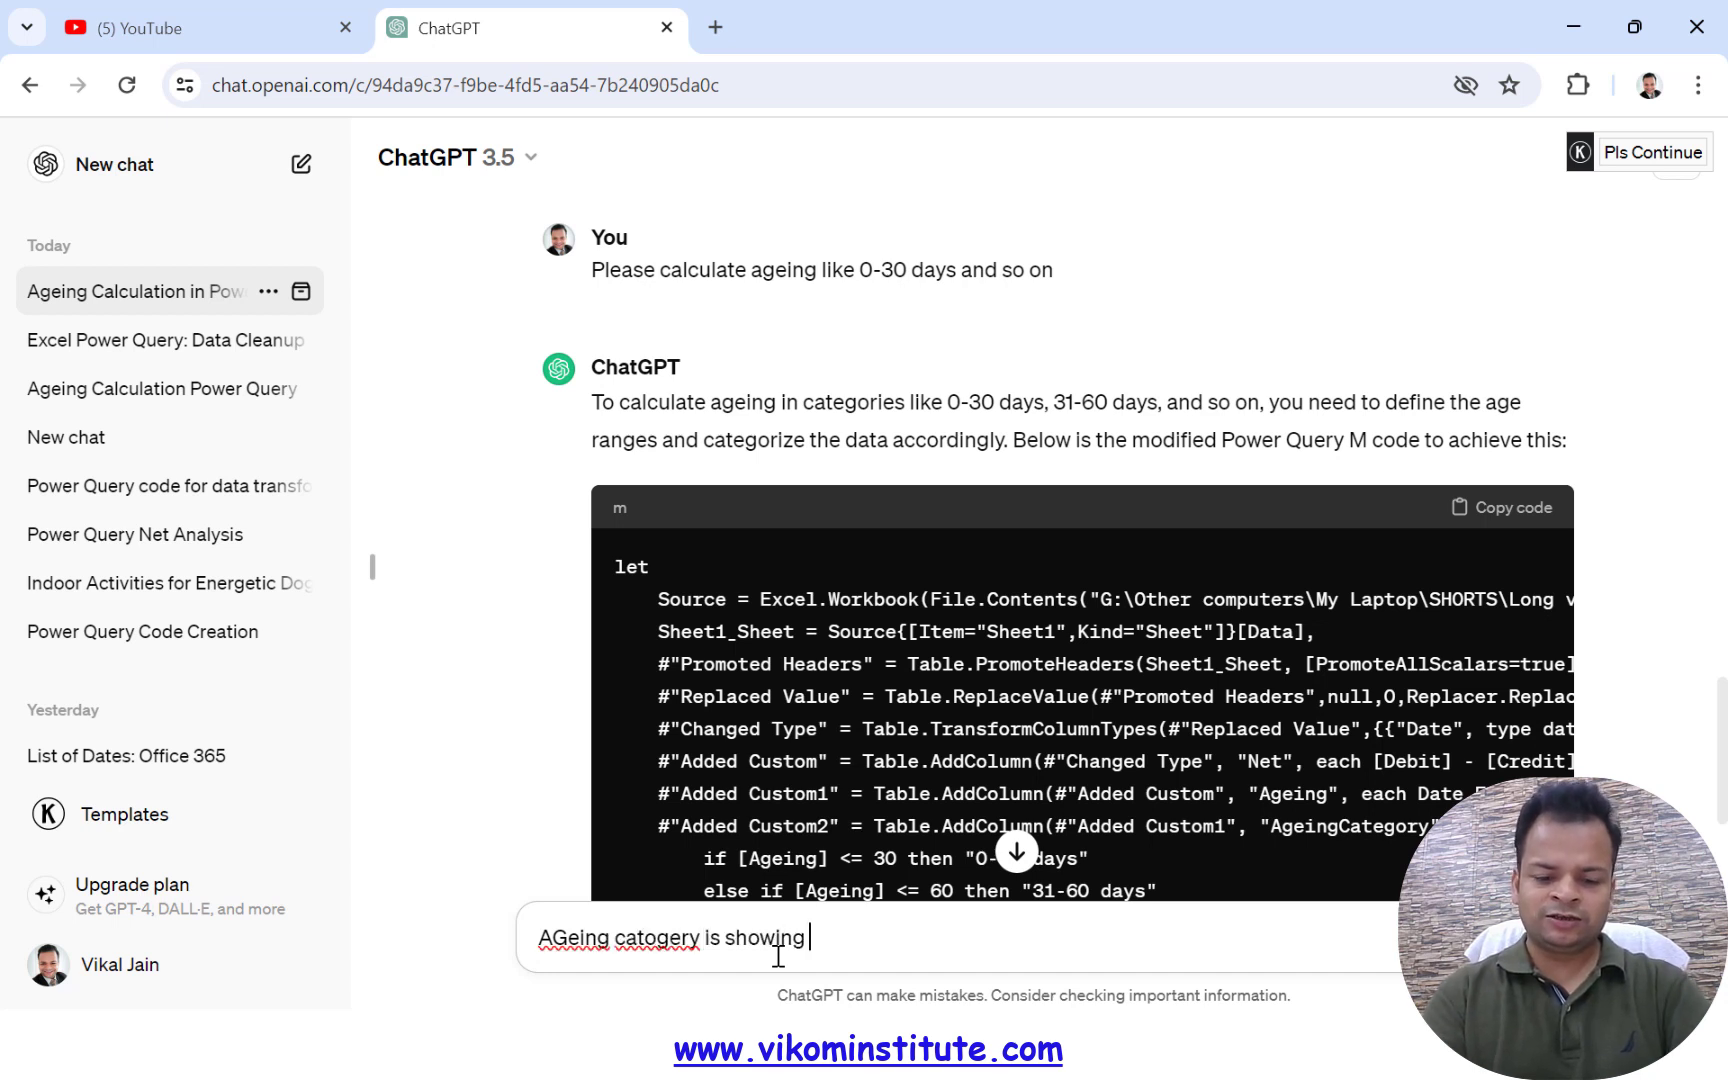
{"action": "key", "text": "ctrl+v"}
{"action": "type", "text": "erro"}
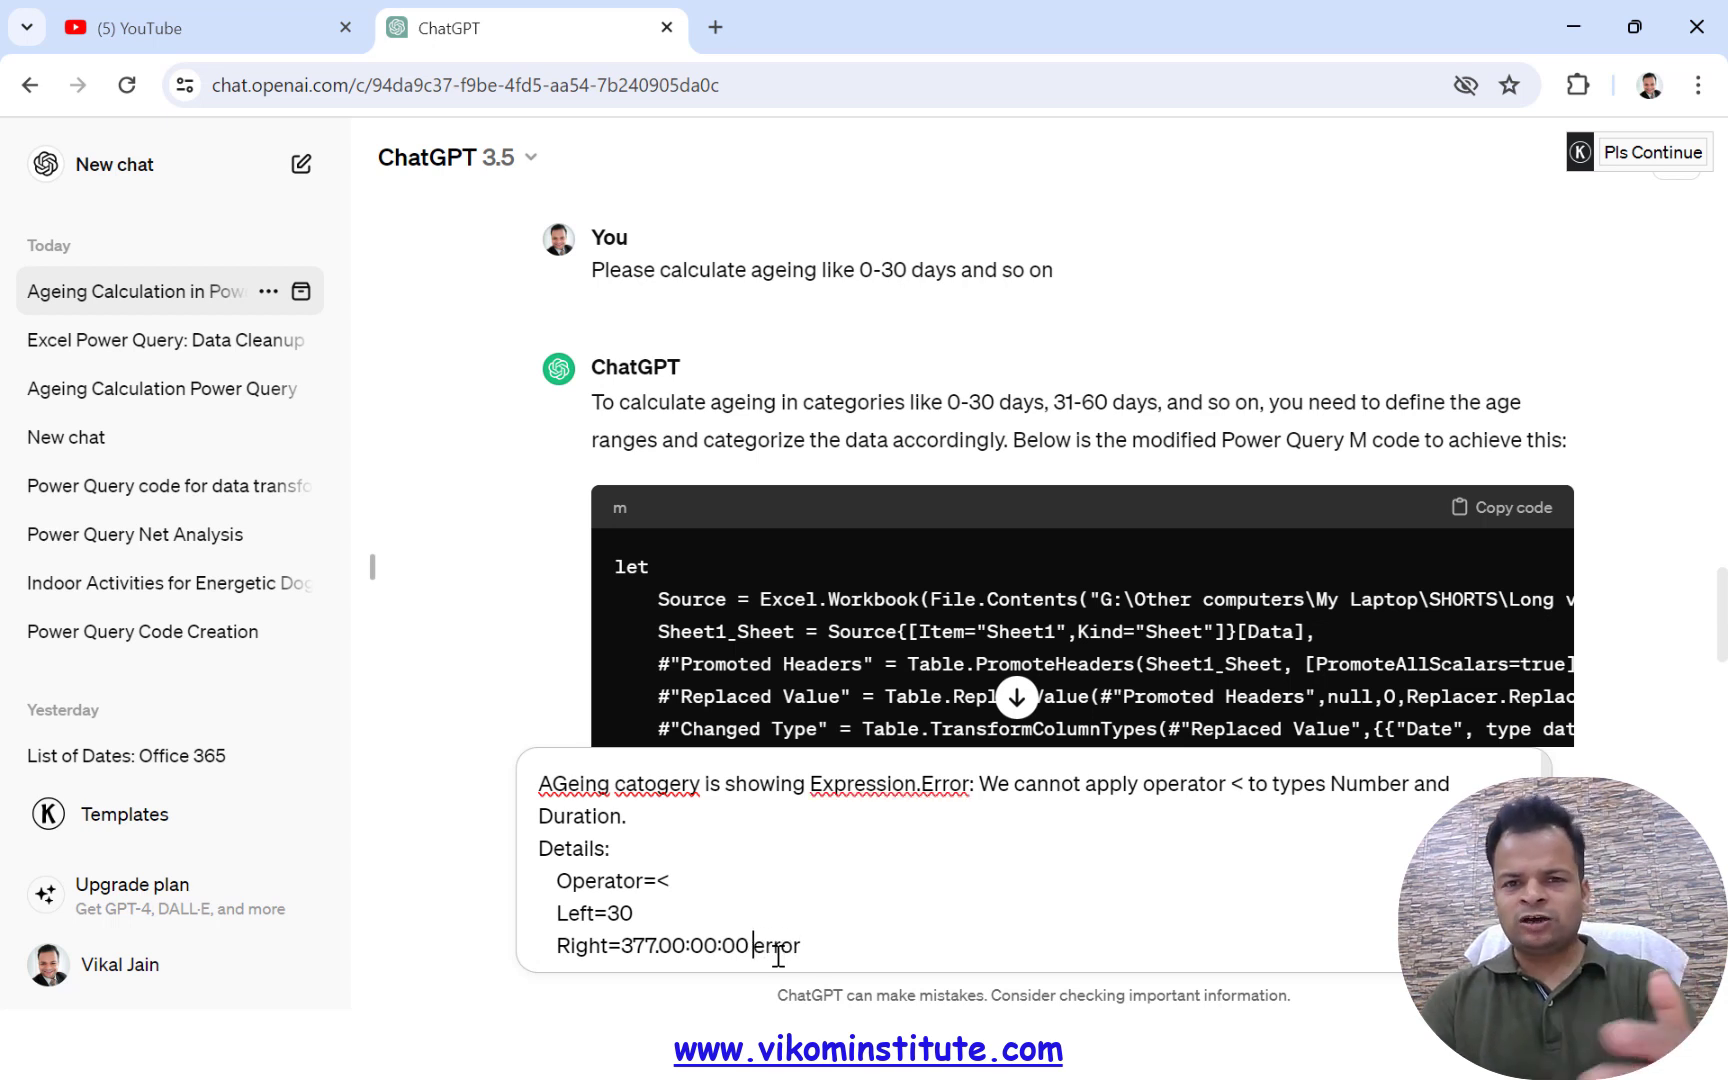
{"action": "key", "text": "Return"}
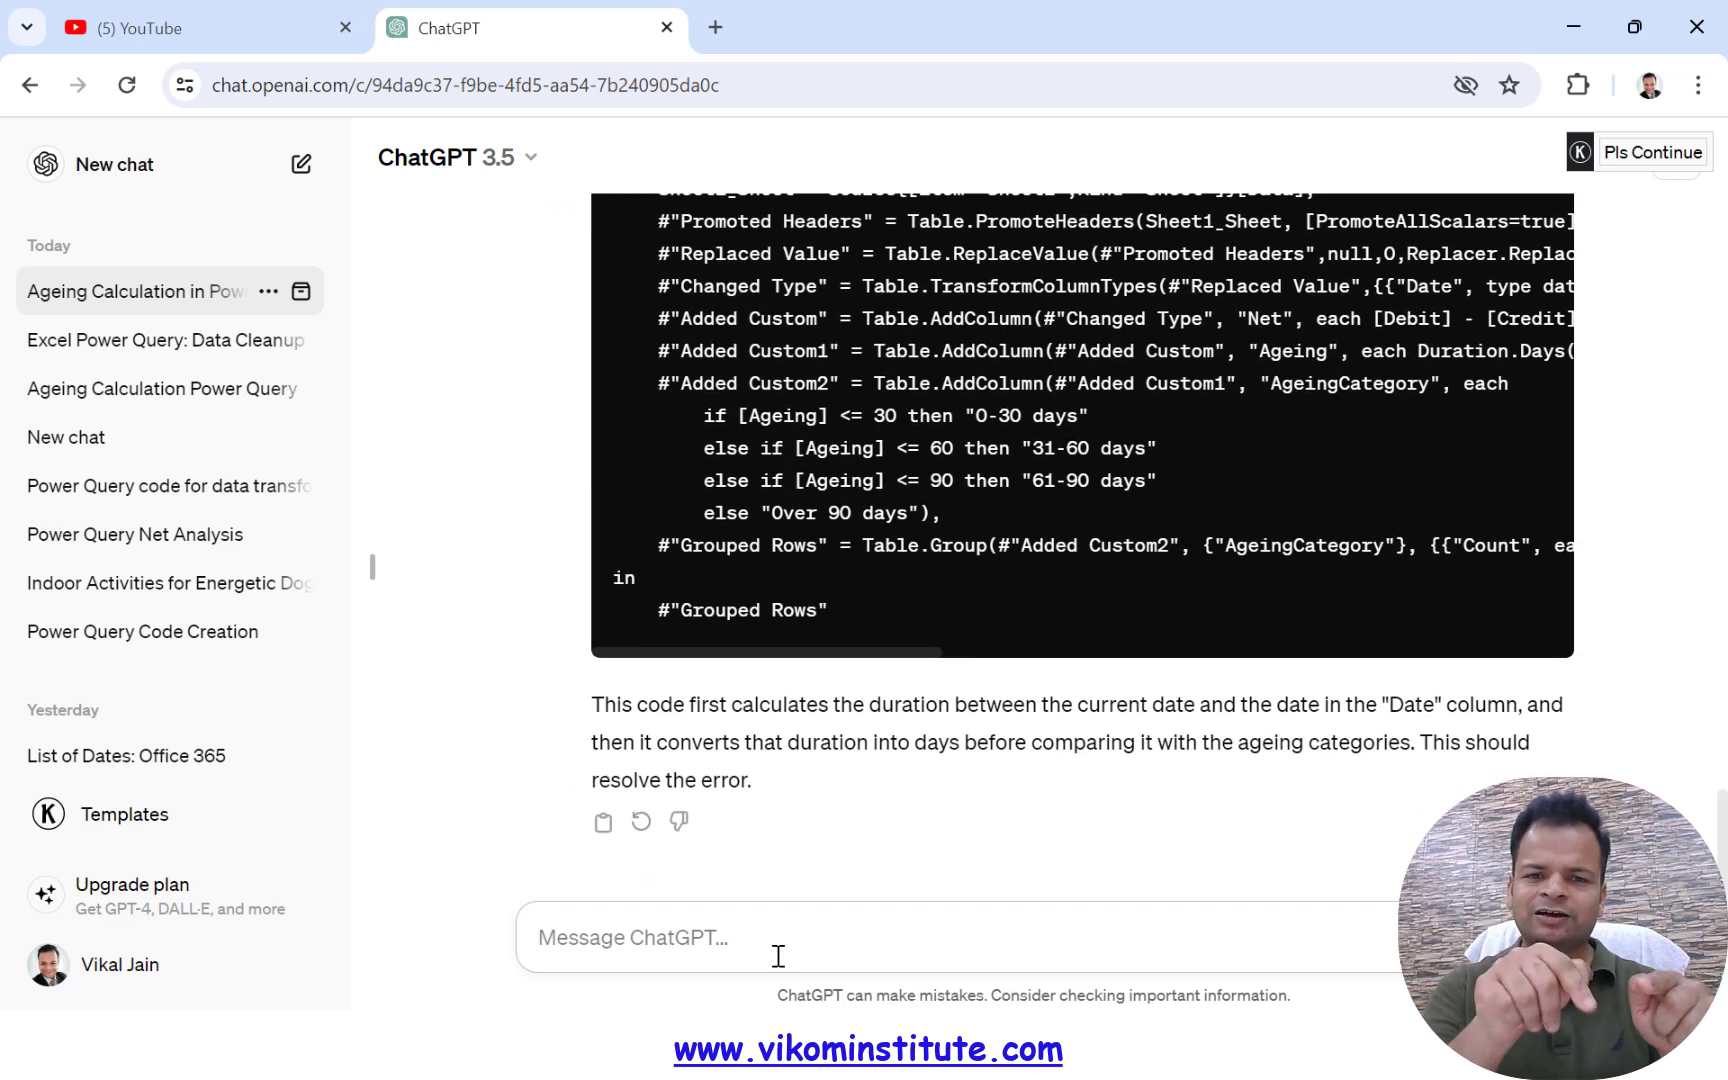
- Copy the corrected M code using Duration.Days, switch to the Power Query Editor and replace Query1's entire code with it
{"action": "scroll", "coordinate": [1105, 865], "scroll_direction": "up", "scroll_amount": 1}
{"action": "scroll", "coordinate": [1105, 865], "scroll_direction": "up", "scroll_amount": 1}
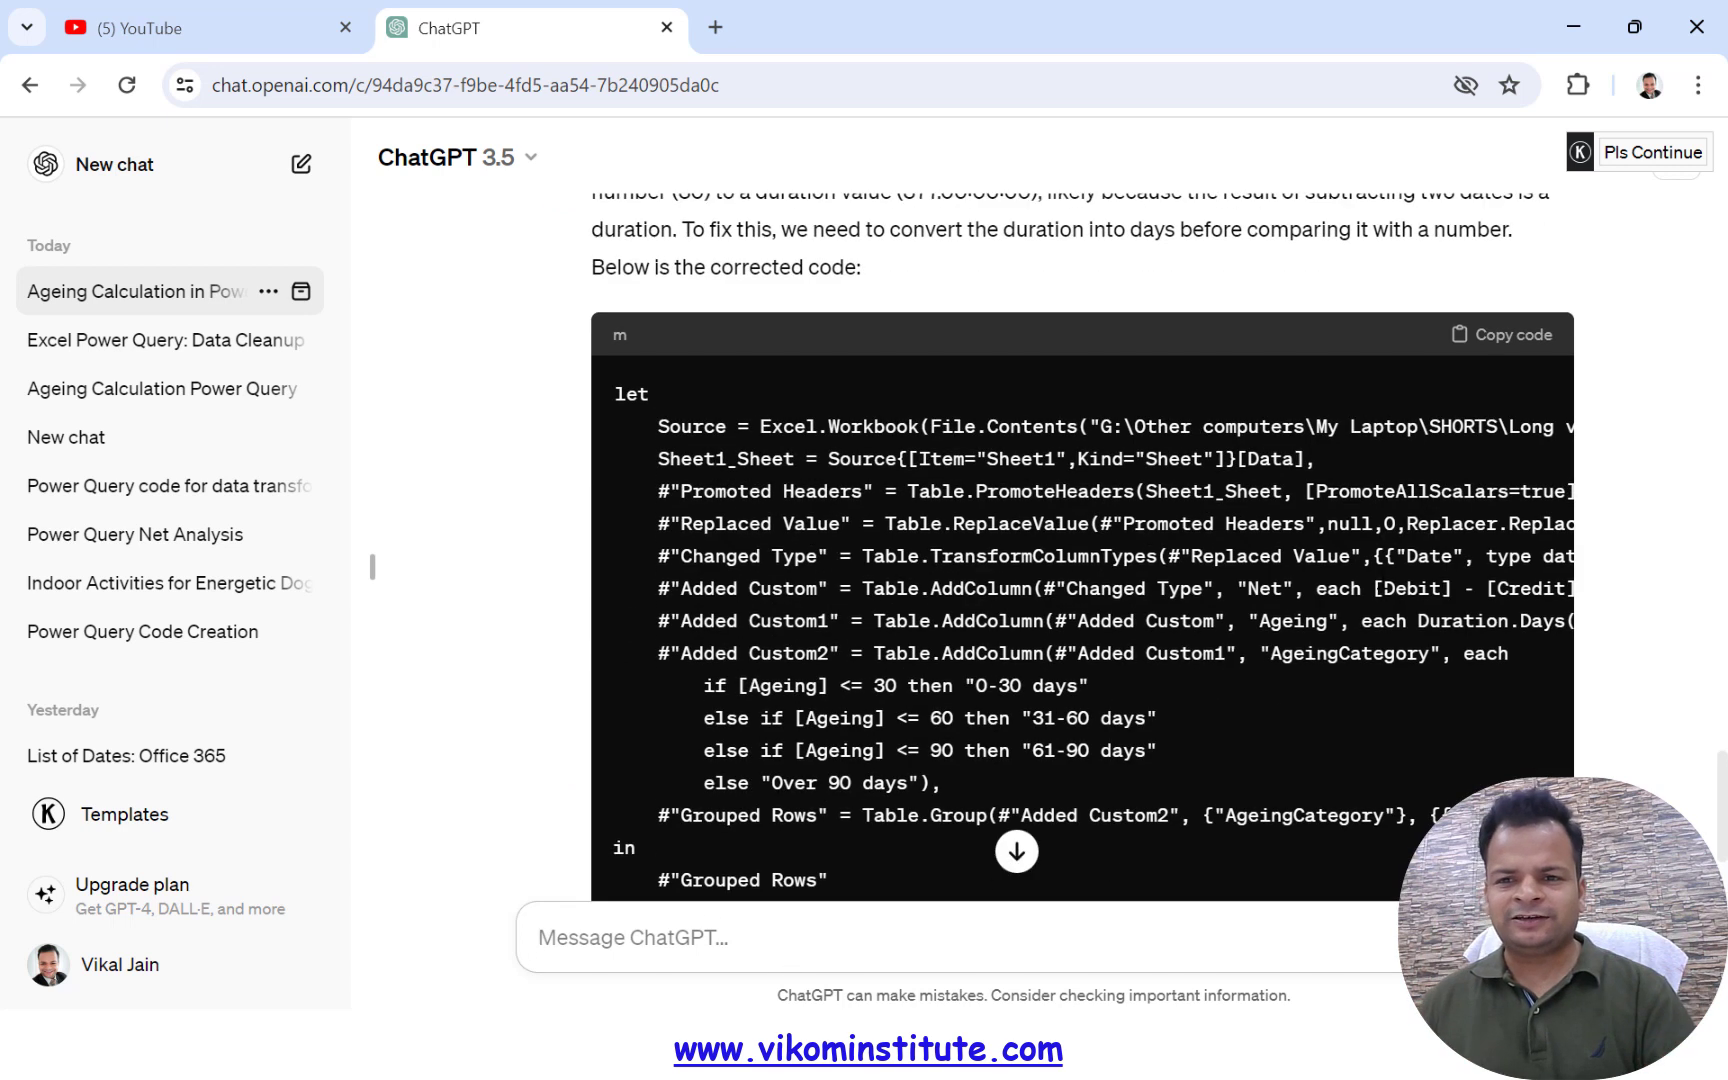
{"action": "left_click", "coordinate": [1503, 336]}
{"action": "key", "text": "alt+Tab"}
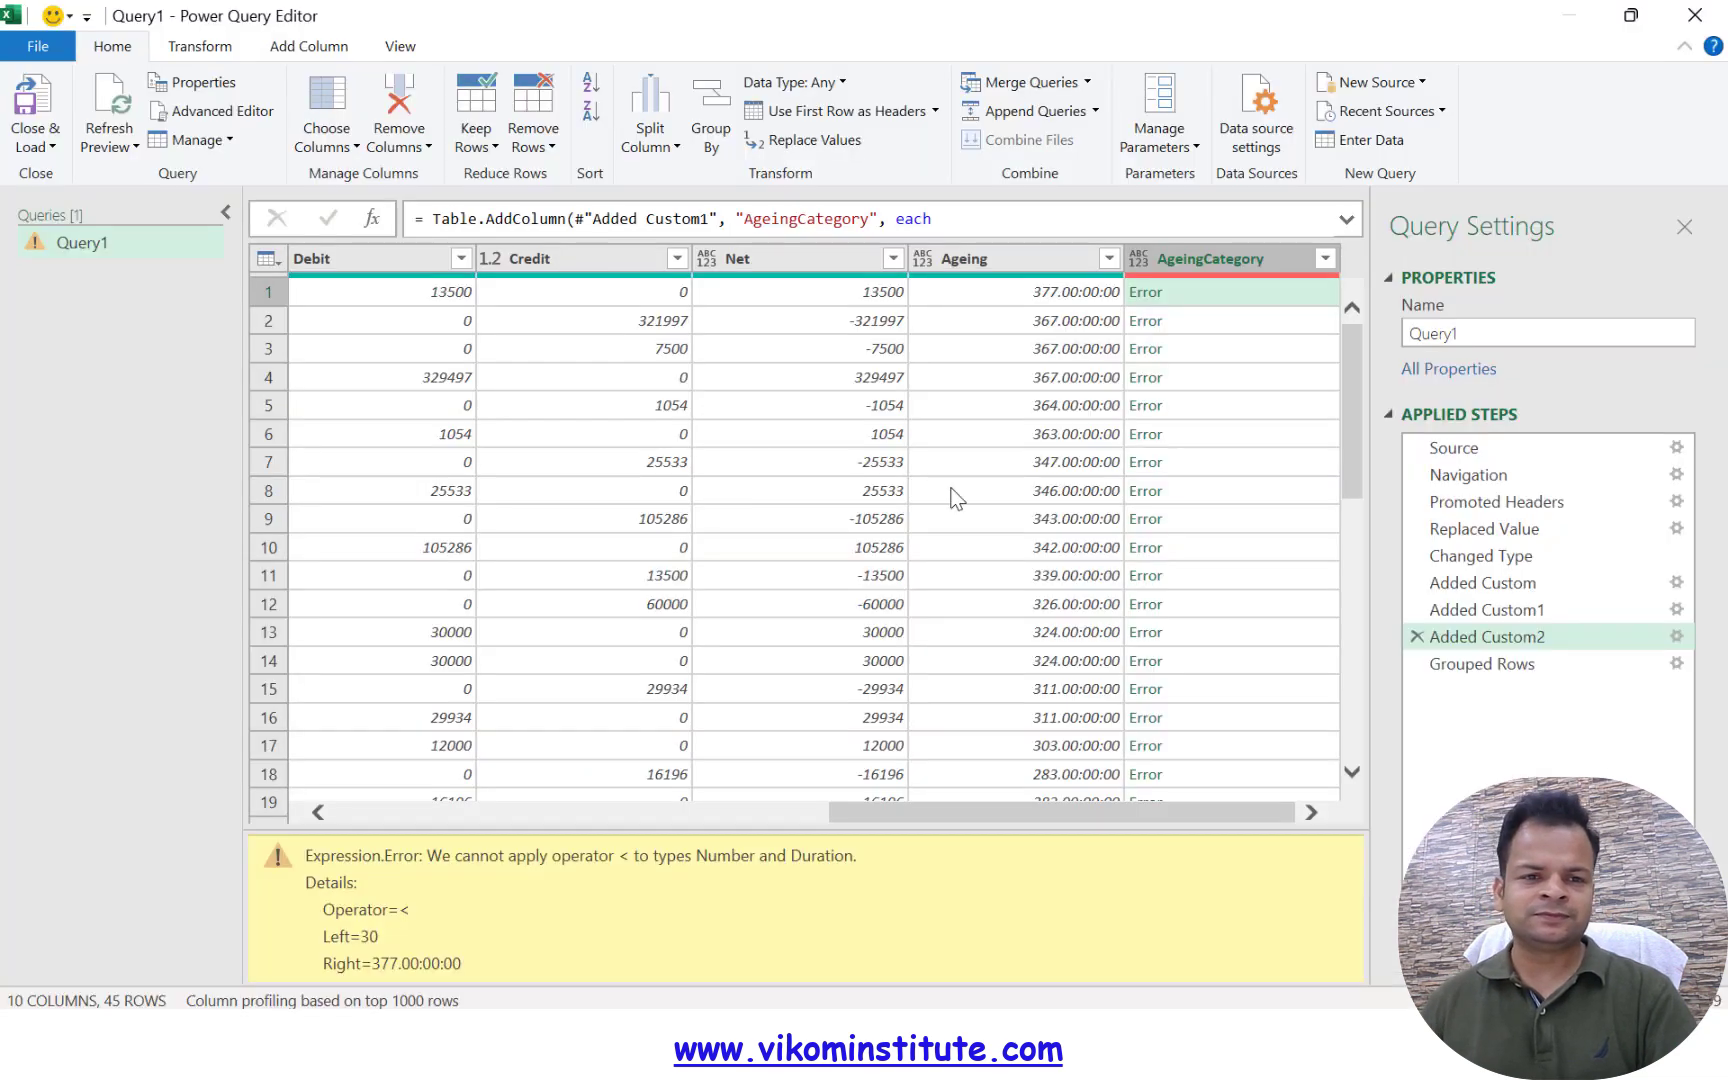
{"action": "left_click", "coordinate": [213, 111]}
{"action": "left_click", "coordinate": [682, 647]}
{"action": "key", "text": "ctrl+a"}
{"action": "key", "text": "ctrl+v"}
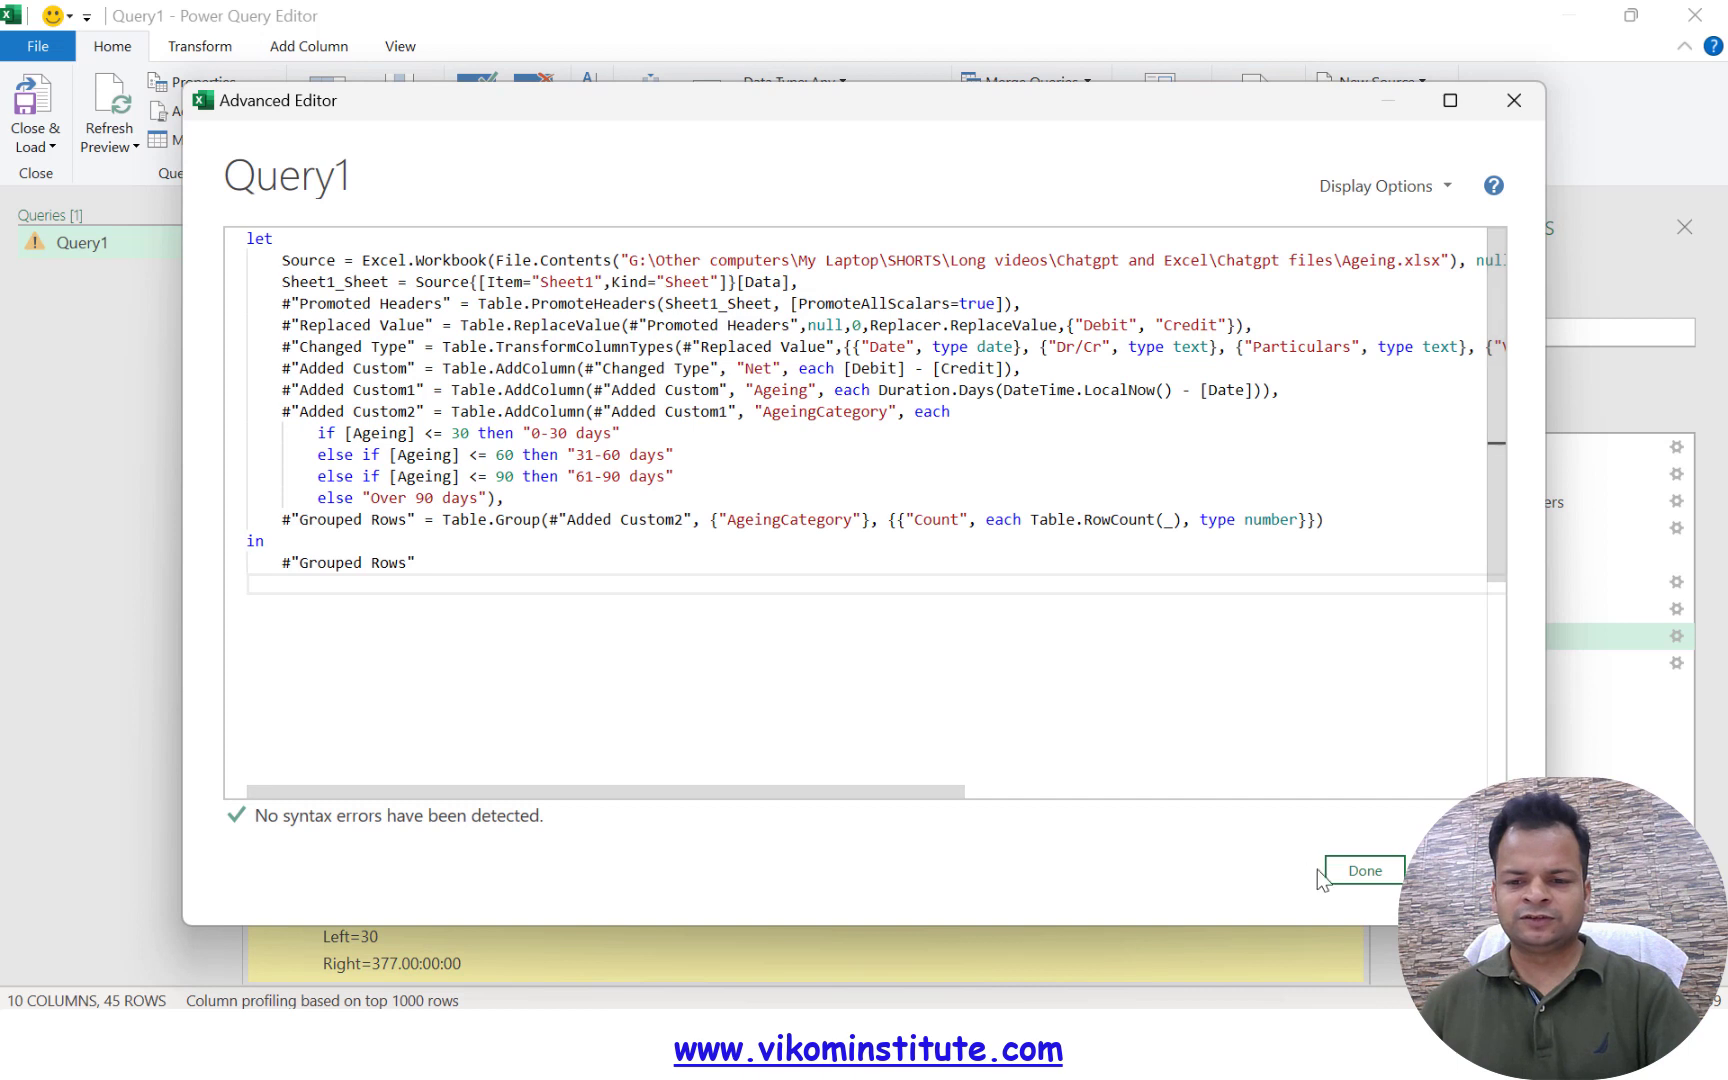
{"action": "left_click", "coordinate": [1350, 874]}
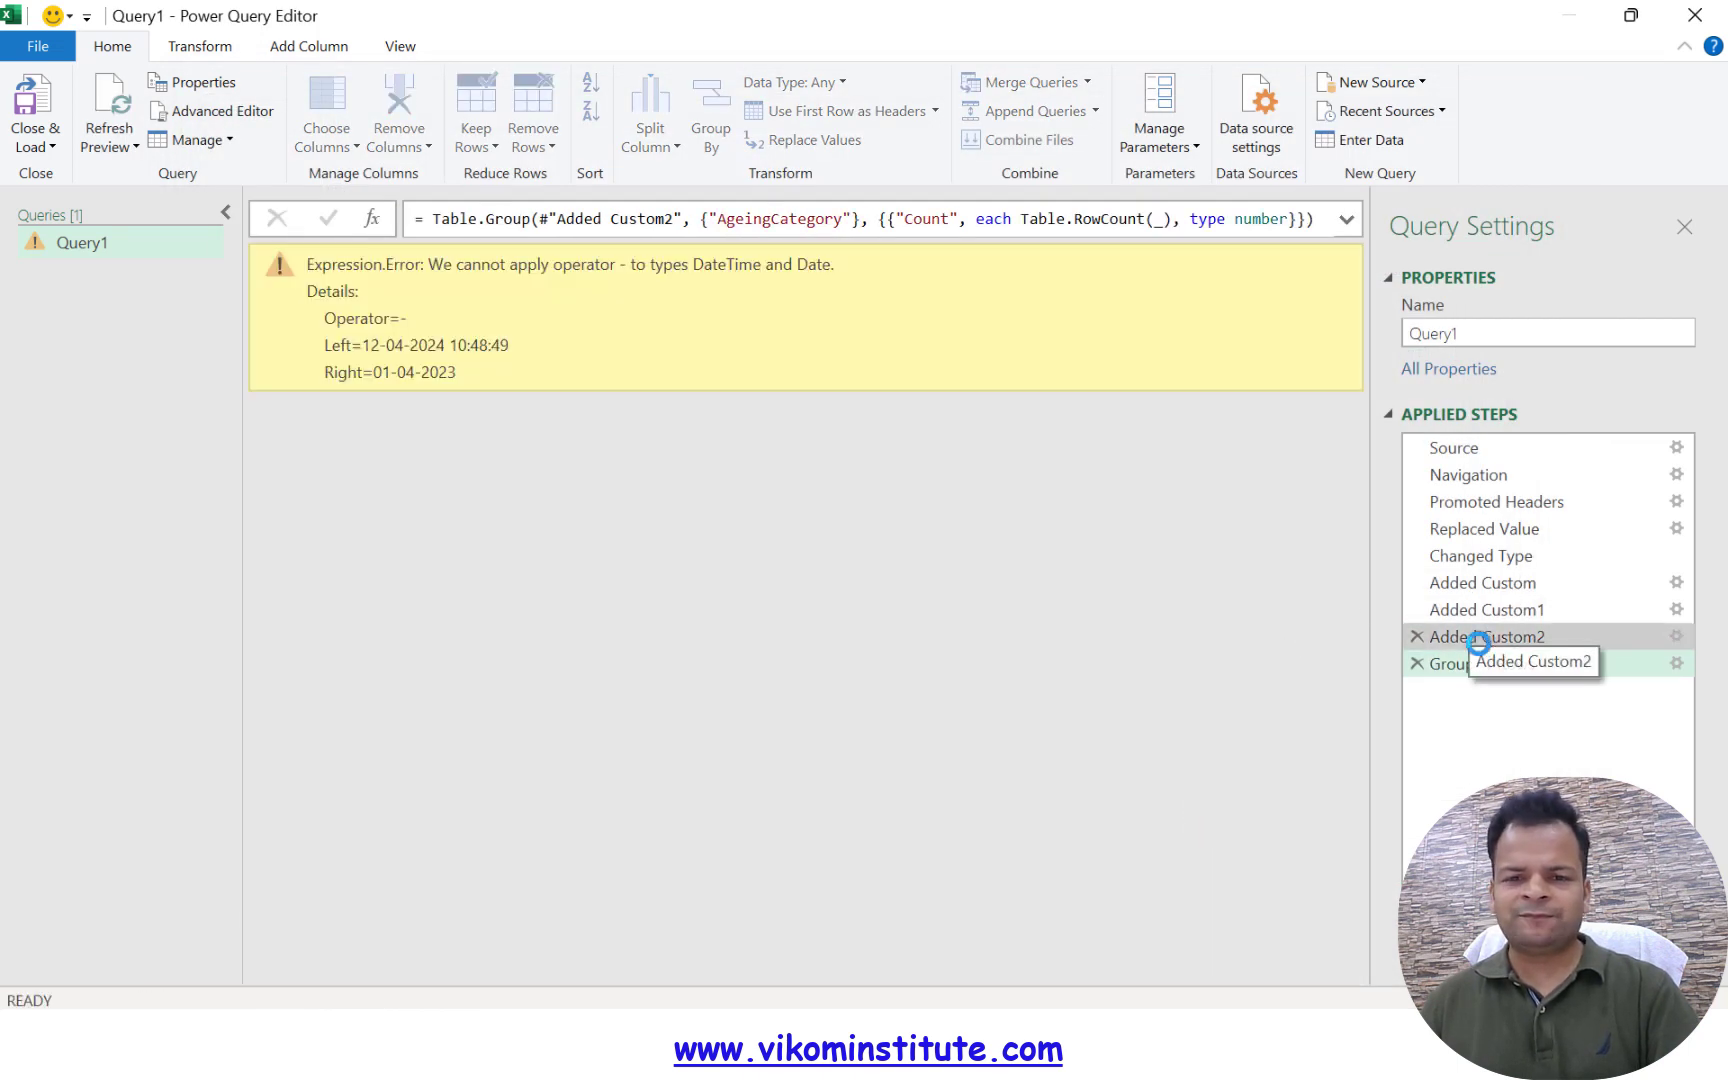
- Check the Ageing and AgeingCategory columns in the Added Custom2 and Added Custom1 steps
{"action": "left_click", "coordinate": [1482, 637]}
{"action": "left_click", "coordinate": [872, 979]}
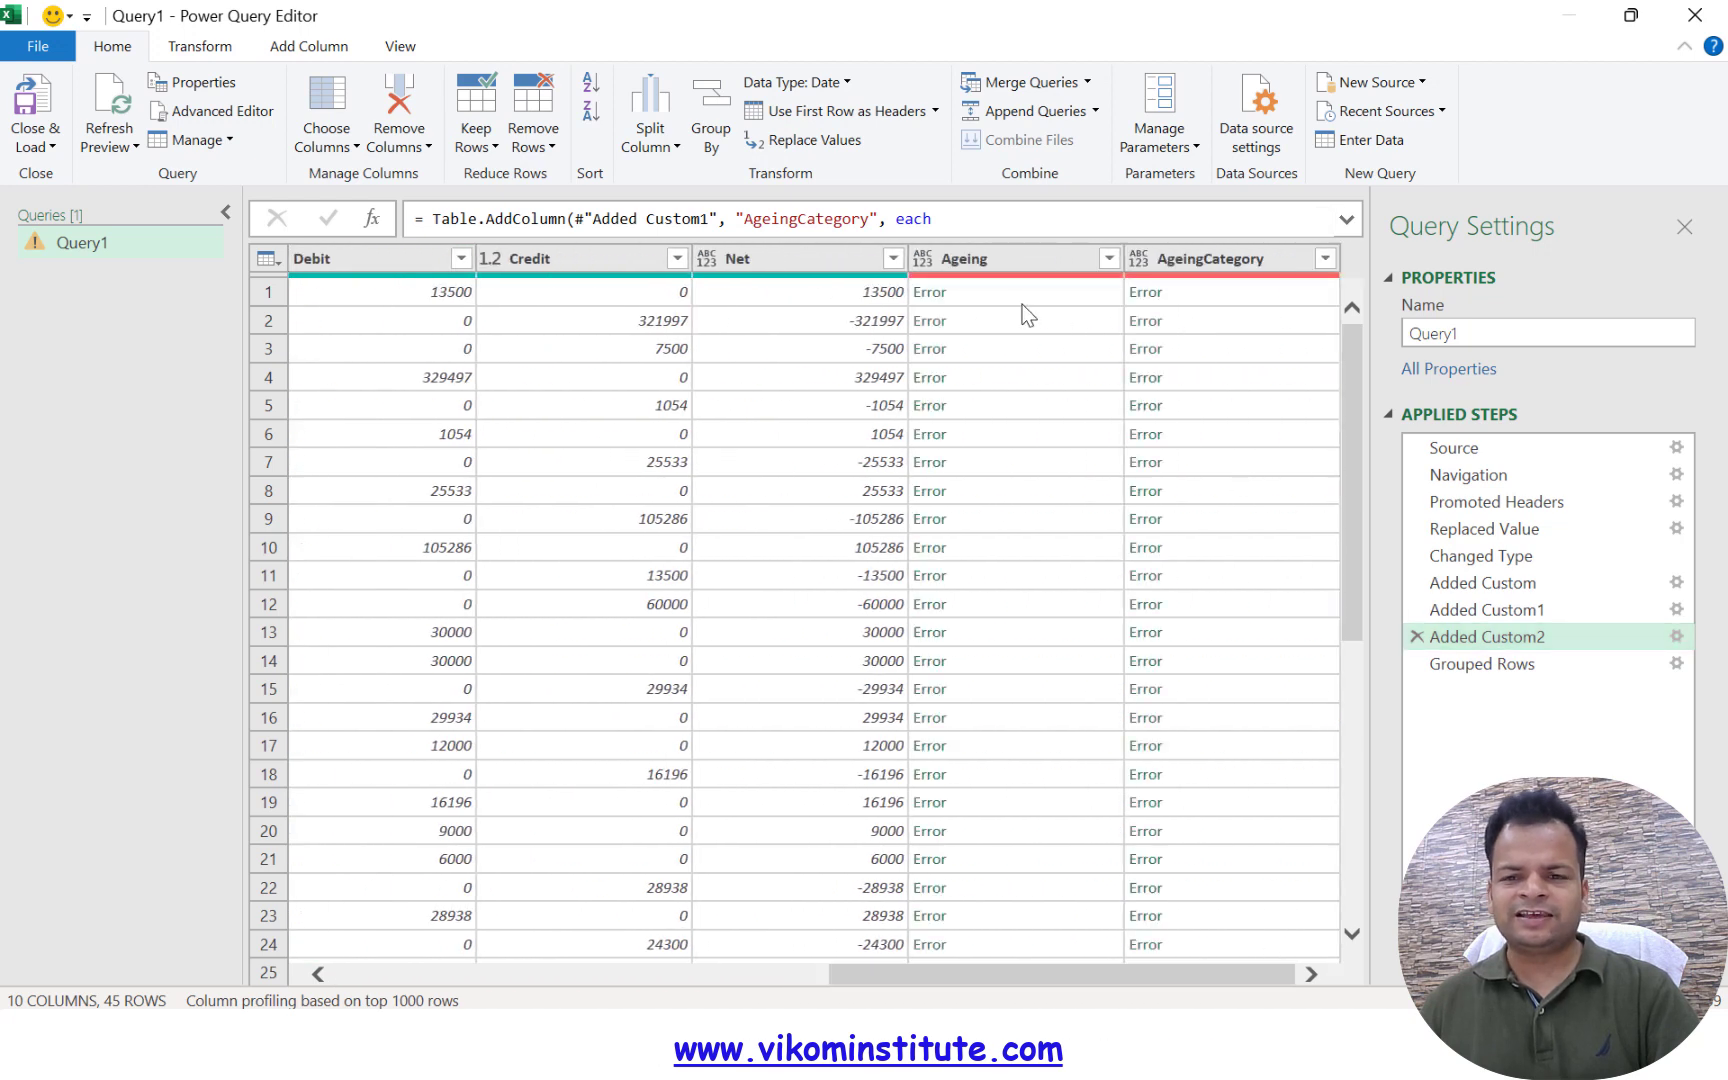
{"action": "left_click", "coordinate": [1487, 610]}
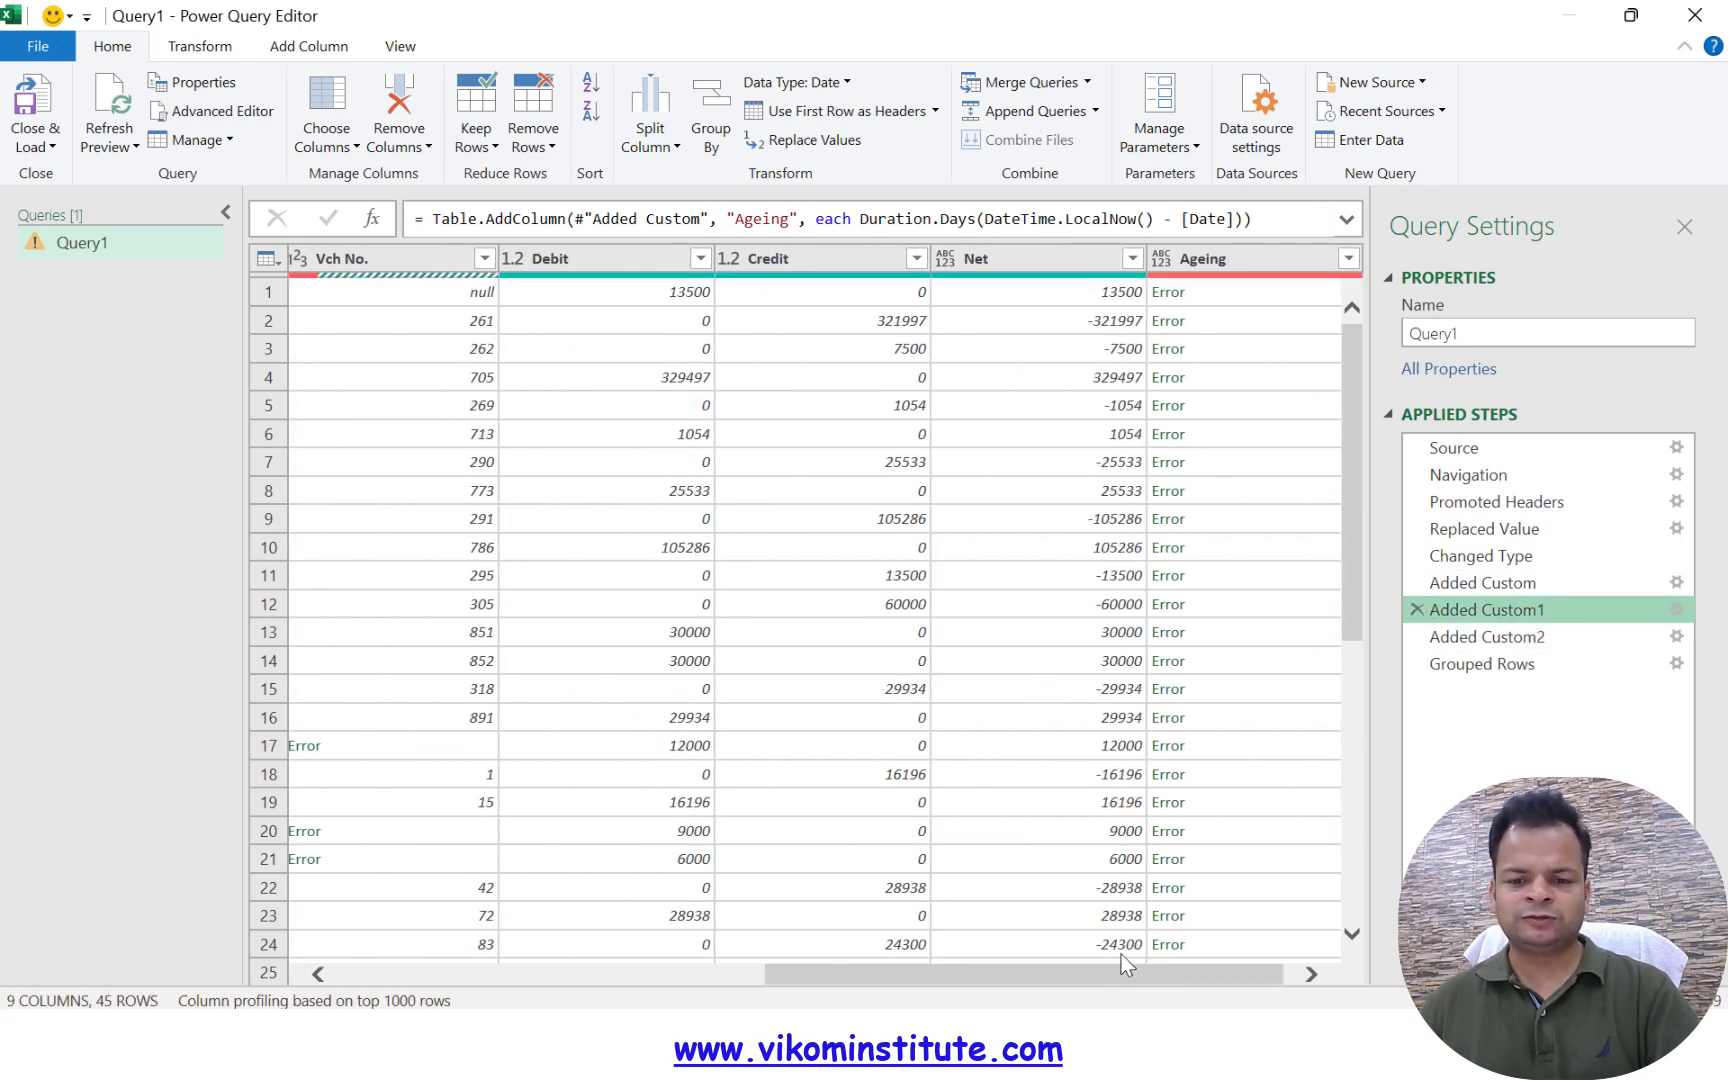
- Send ChatGPT the message "Now ageing column is showing" followed by the error text copied from the first Ageing cell in the Power Query Editor
{"action": "key", "text": "alt+Tab"}
{"action": "left_click", "coordinate": [860, 965]}
{"action": "type", "text": "Now agein"}
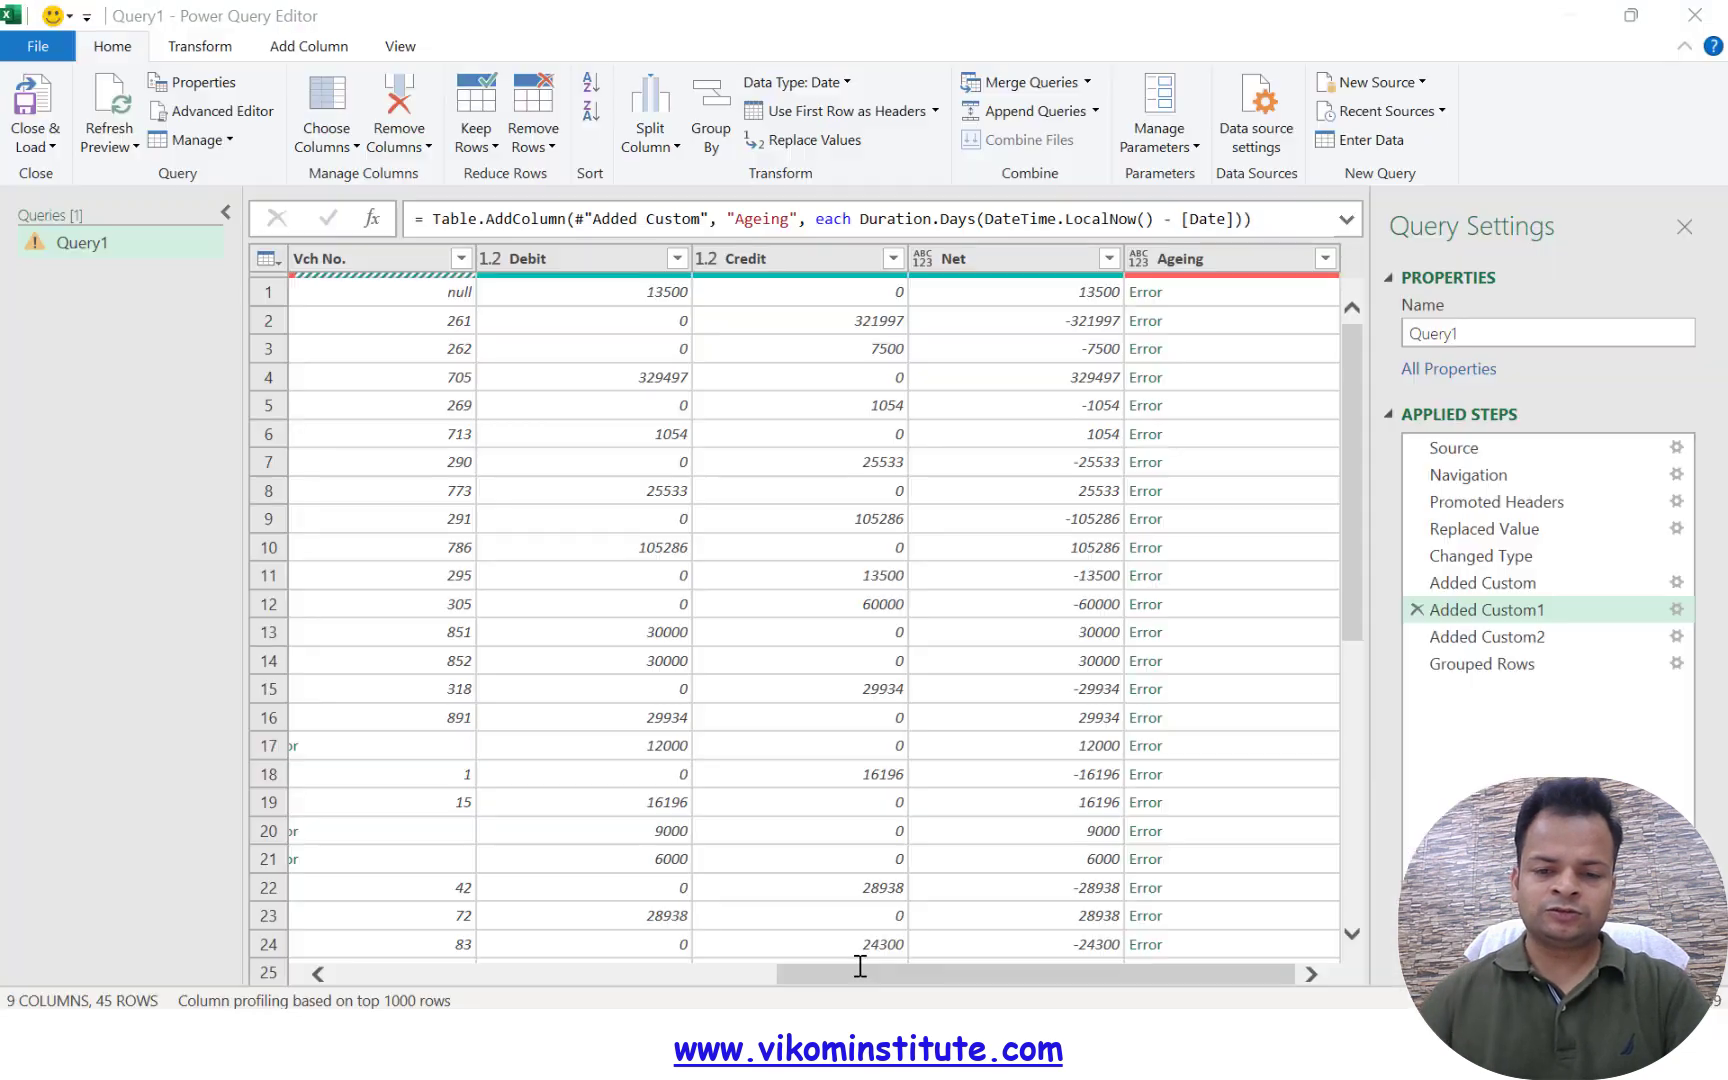
{"action": "key", "text": "alt+Tab"}
{"action": "left_click", "coordinate": [1165, 296]}
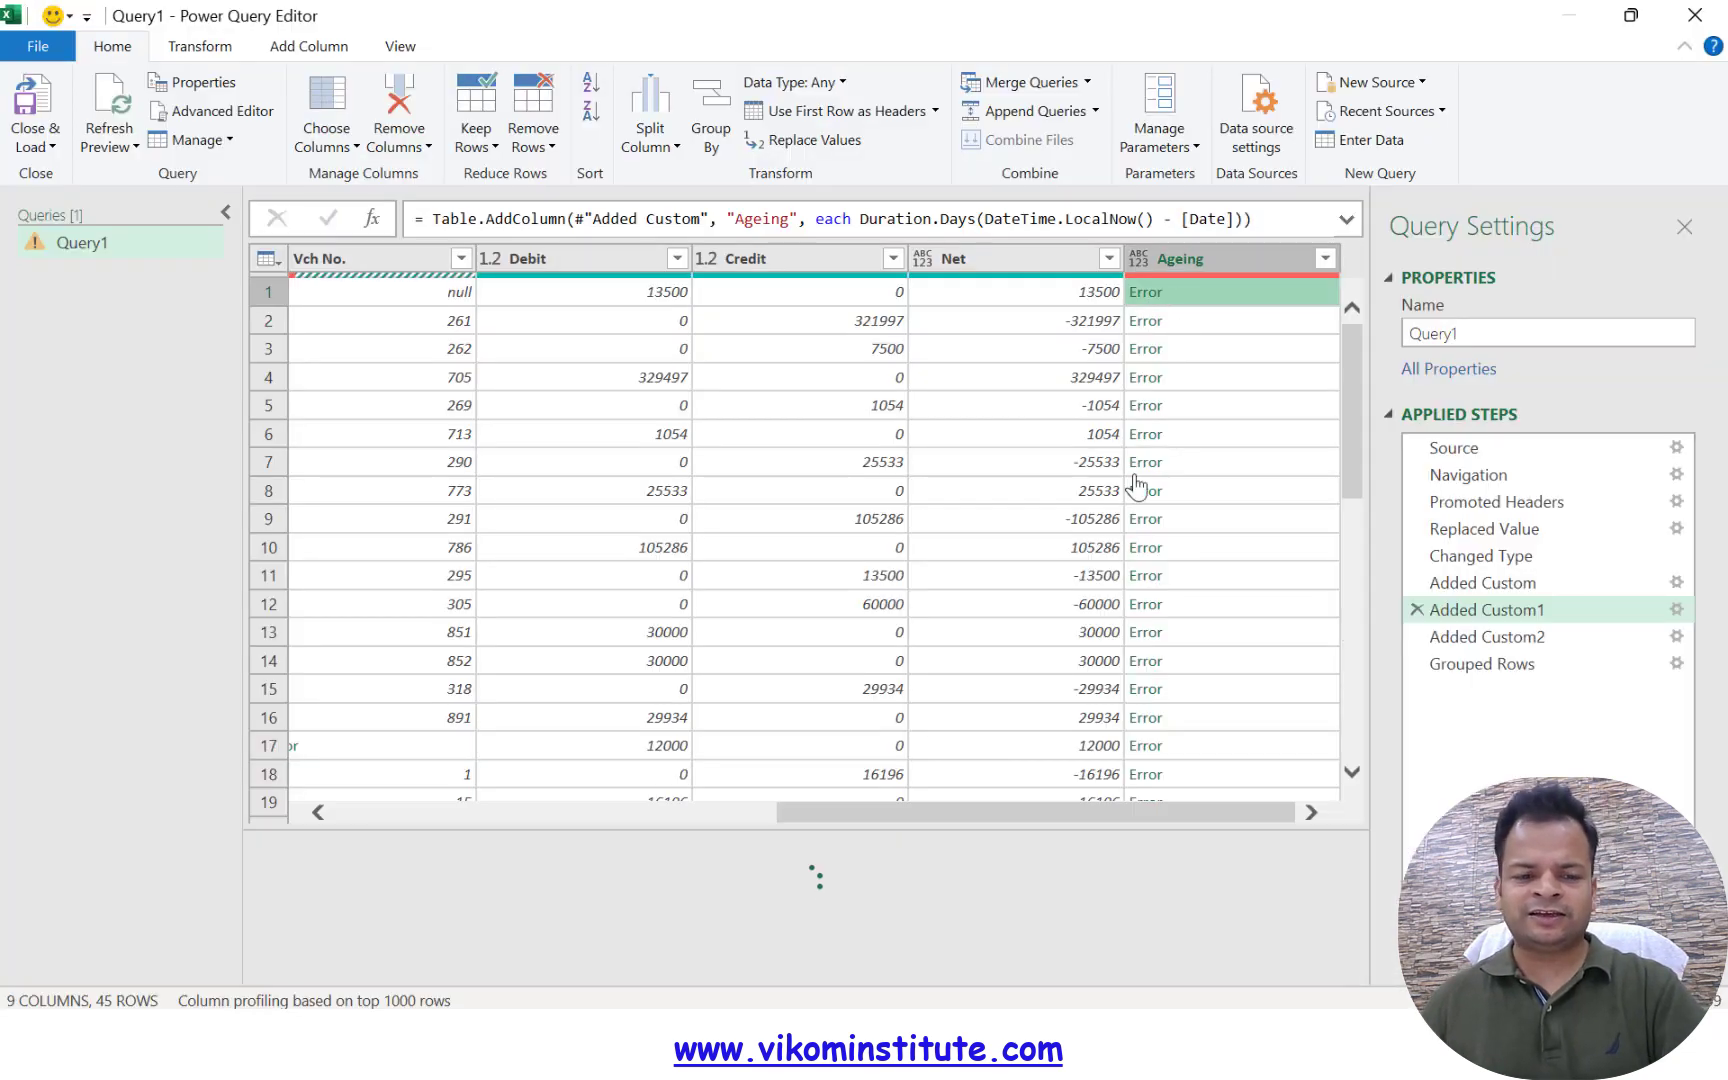
{"action": "left_click_drag", "start_coordinate": [467, 968], "coordinate": [323, 860]}
{"action": "key", "text": "ctrl+c"}
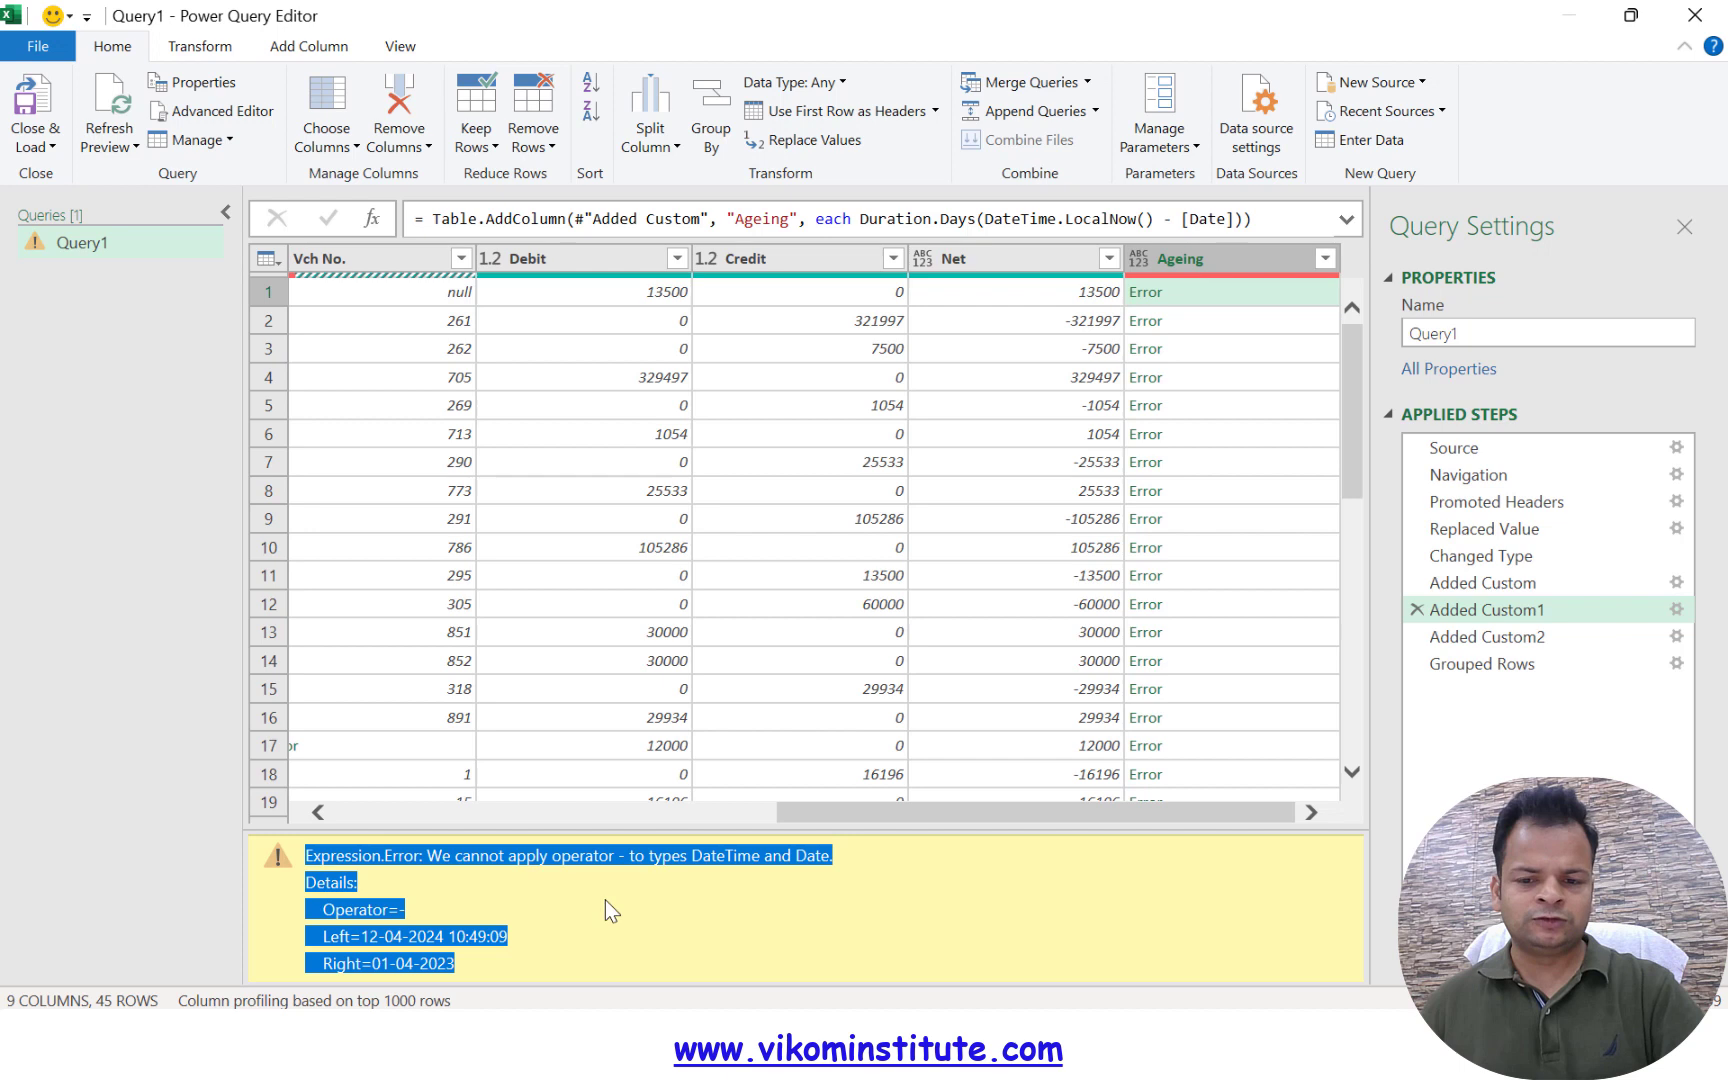
{"action": "key", "text": "alt+Tab"}
{"action": "type", "text": "showing"}
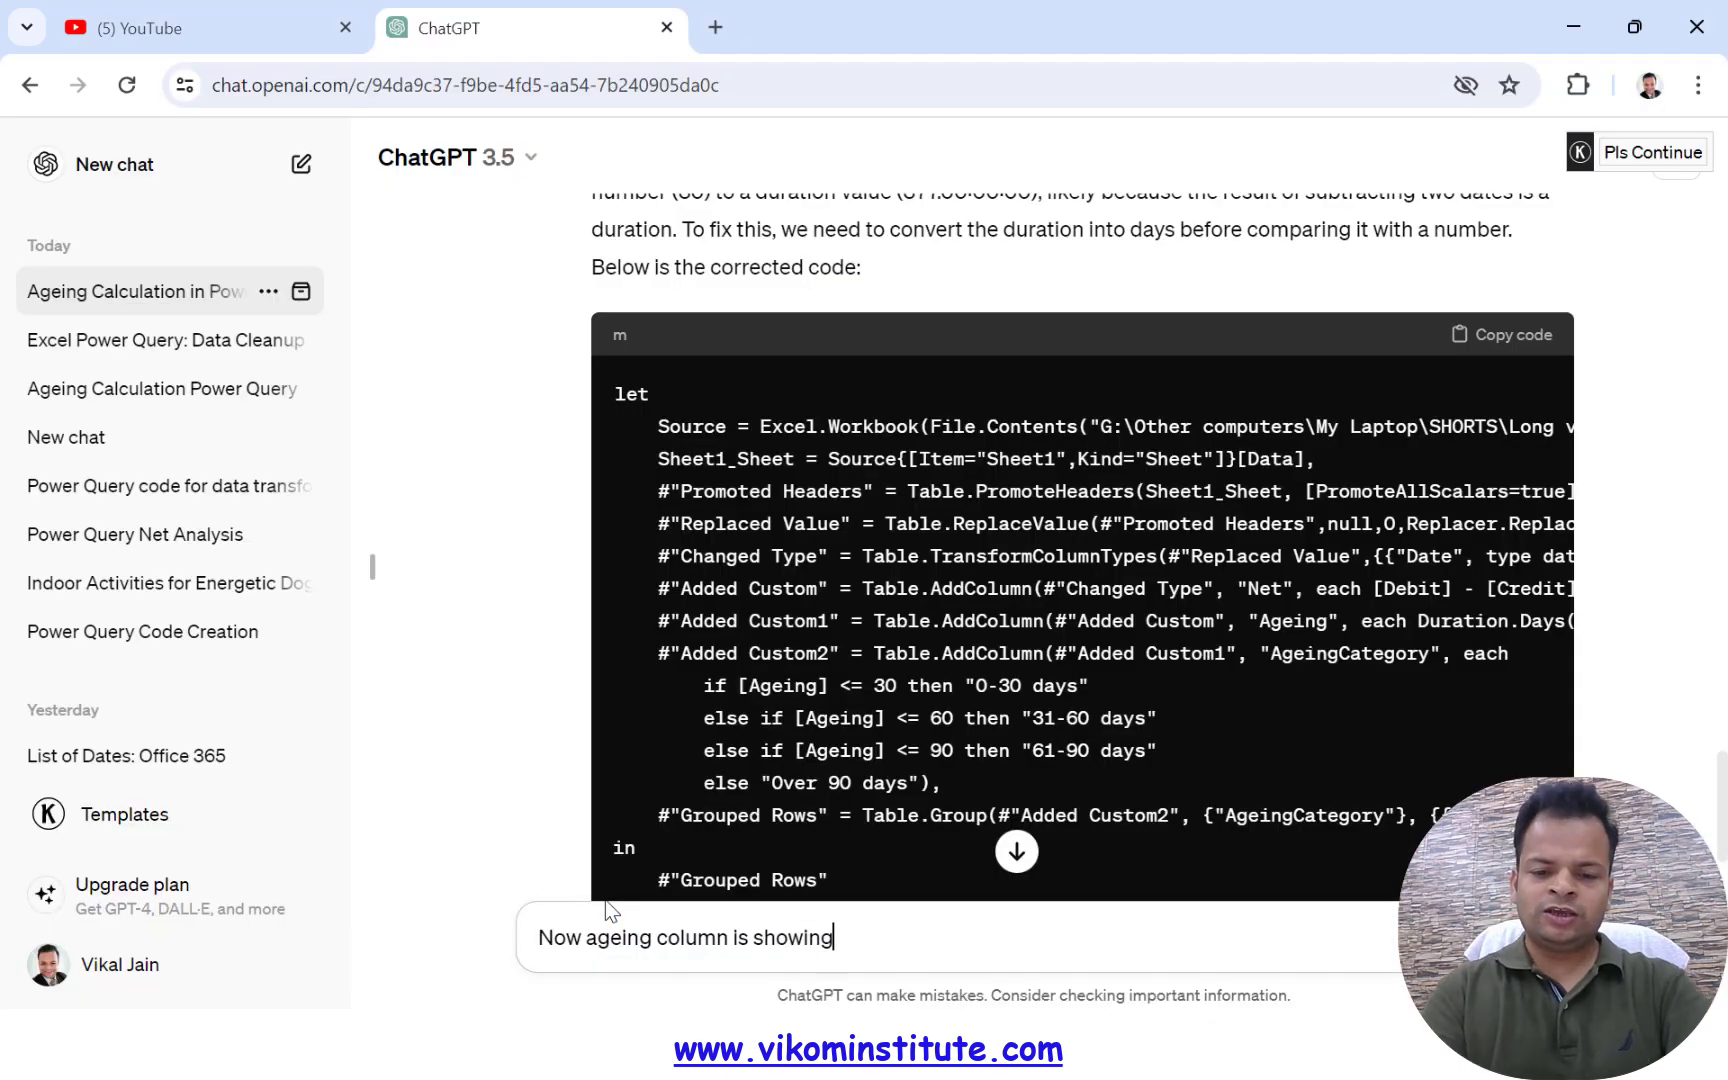
{"action": "key", "text": "ctrl+v"}
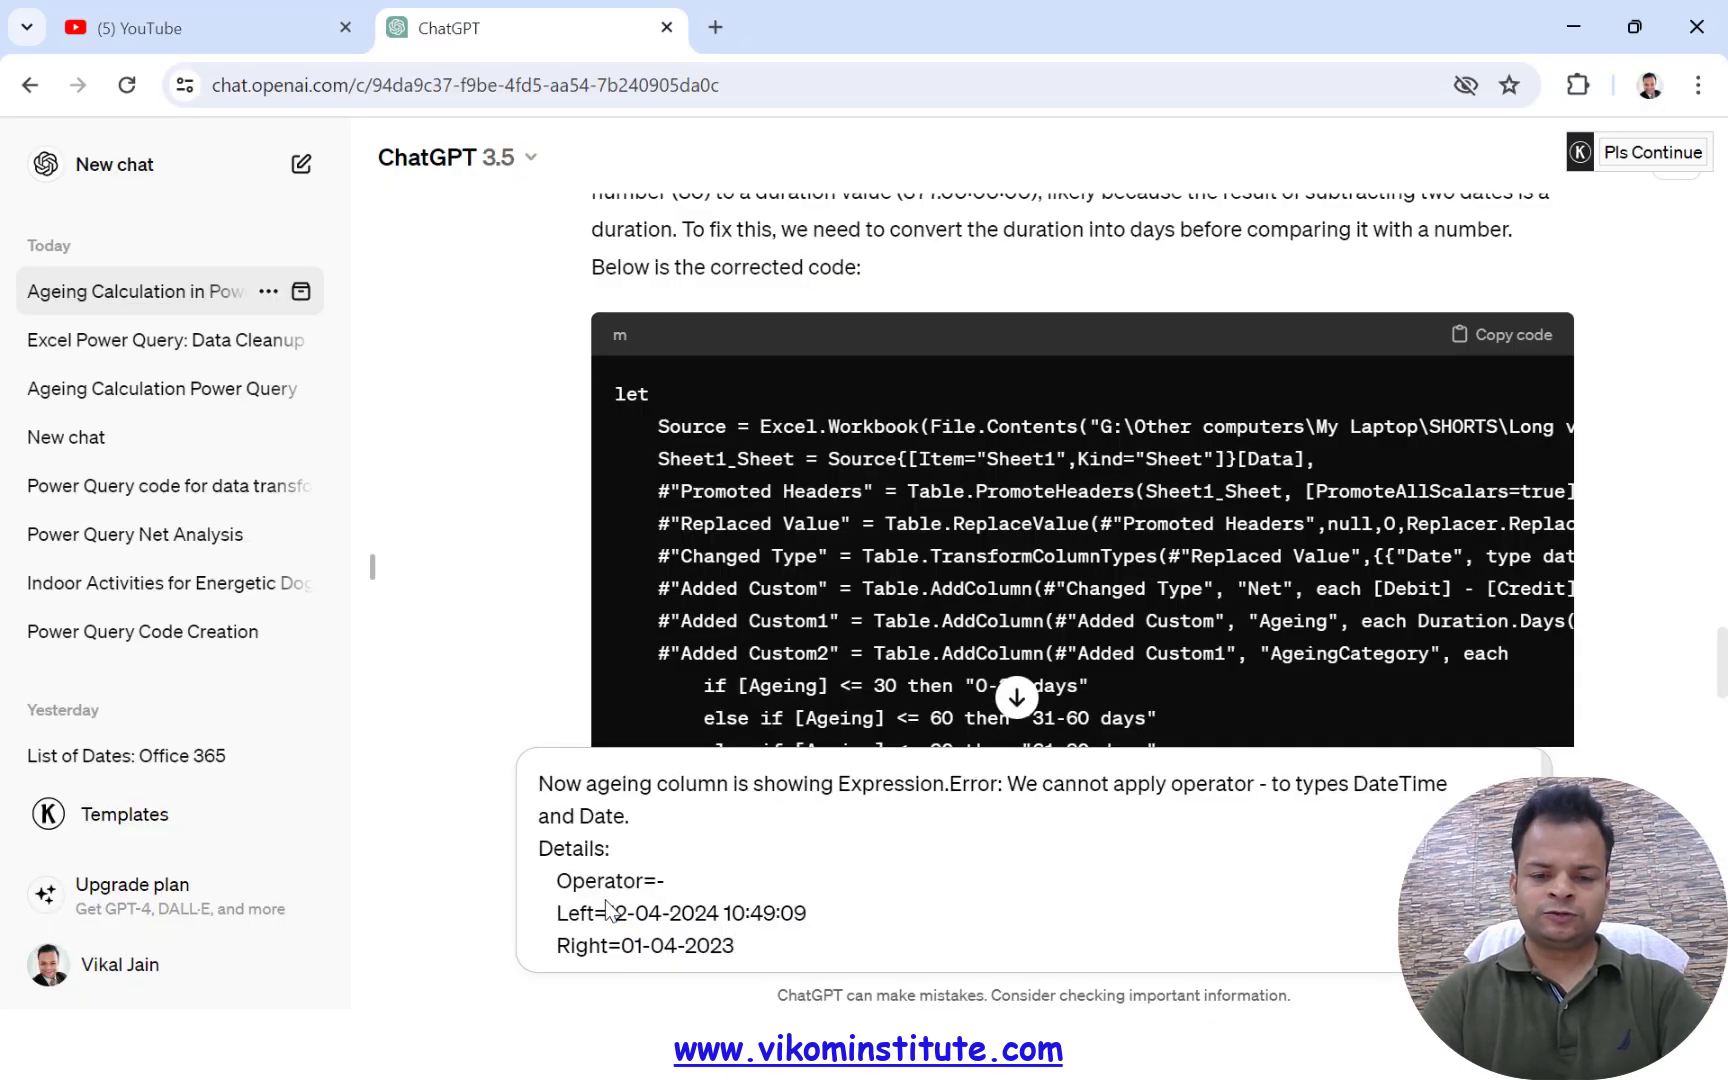
{"action": "key", "text": "Return"}
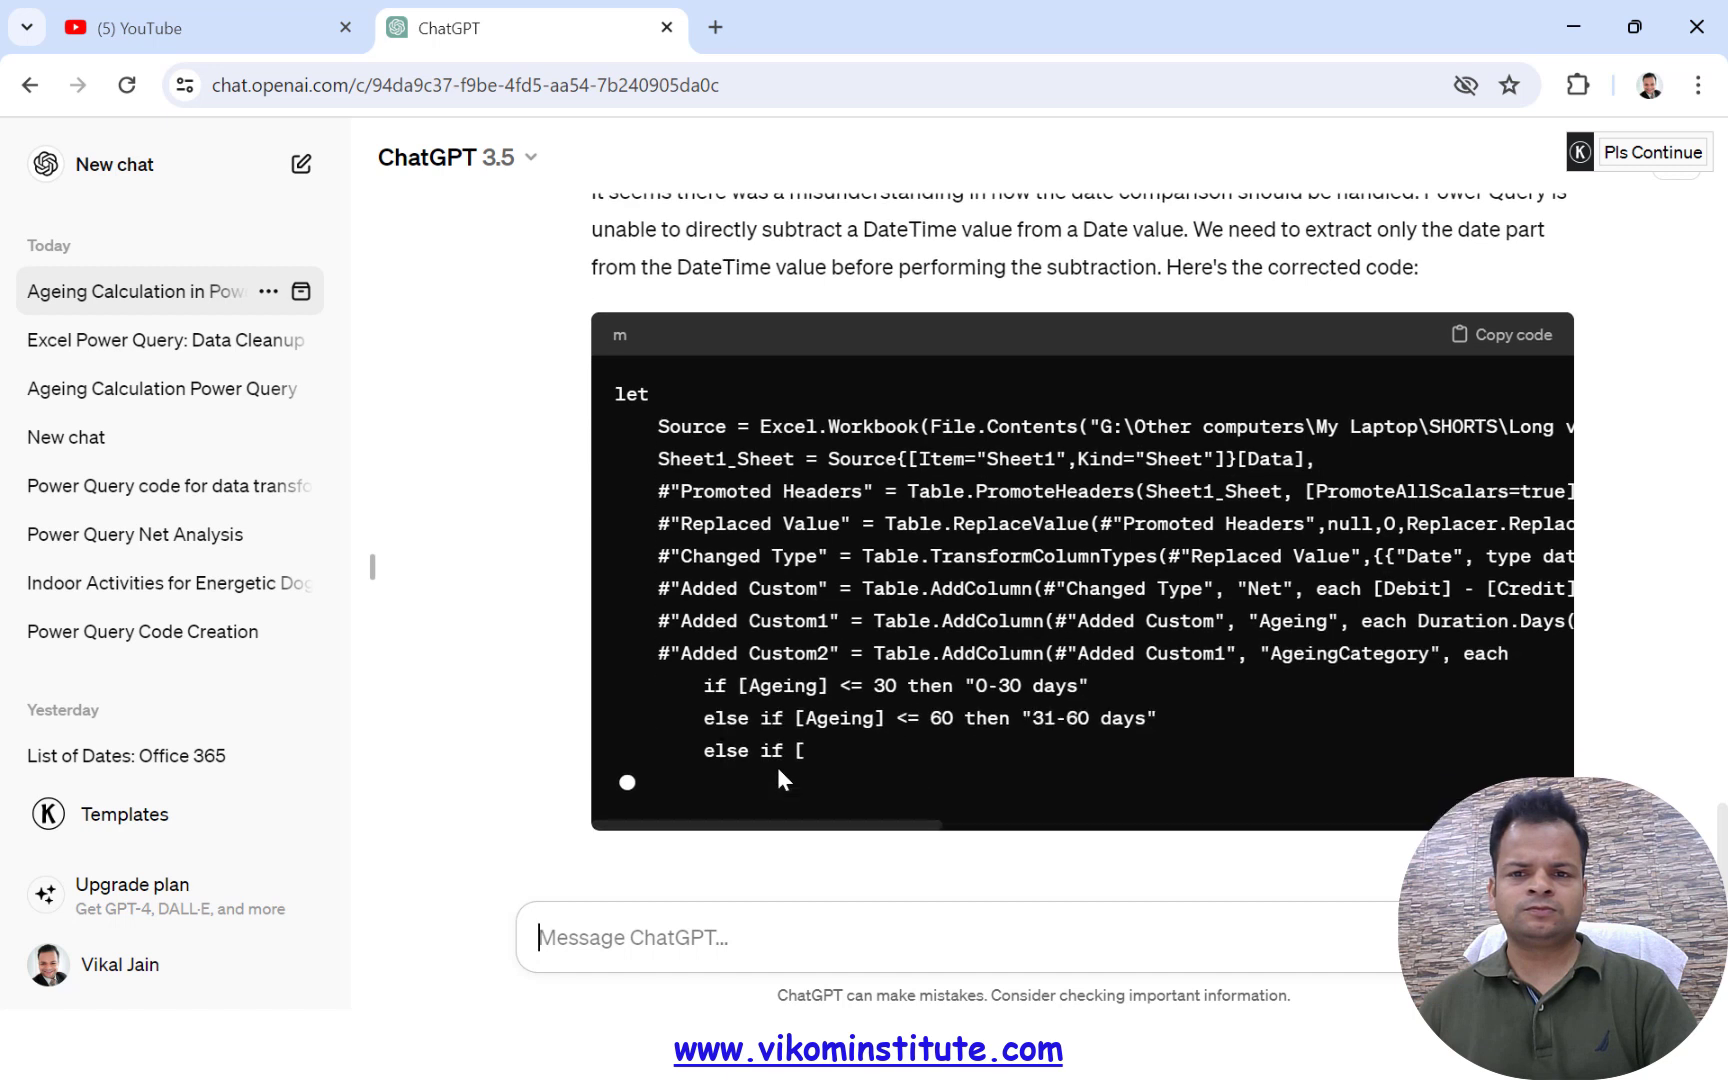
- Copy ChatGPT's newly corrected M code for the date subtraction and replace Query1's entire code with it in the Power Query Editor
{"action": "scroll", "coordinate": [1480, 515], "scroll_direction": "up", "scroll_amount": 4}
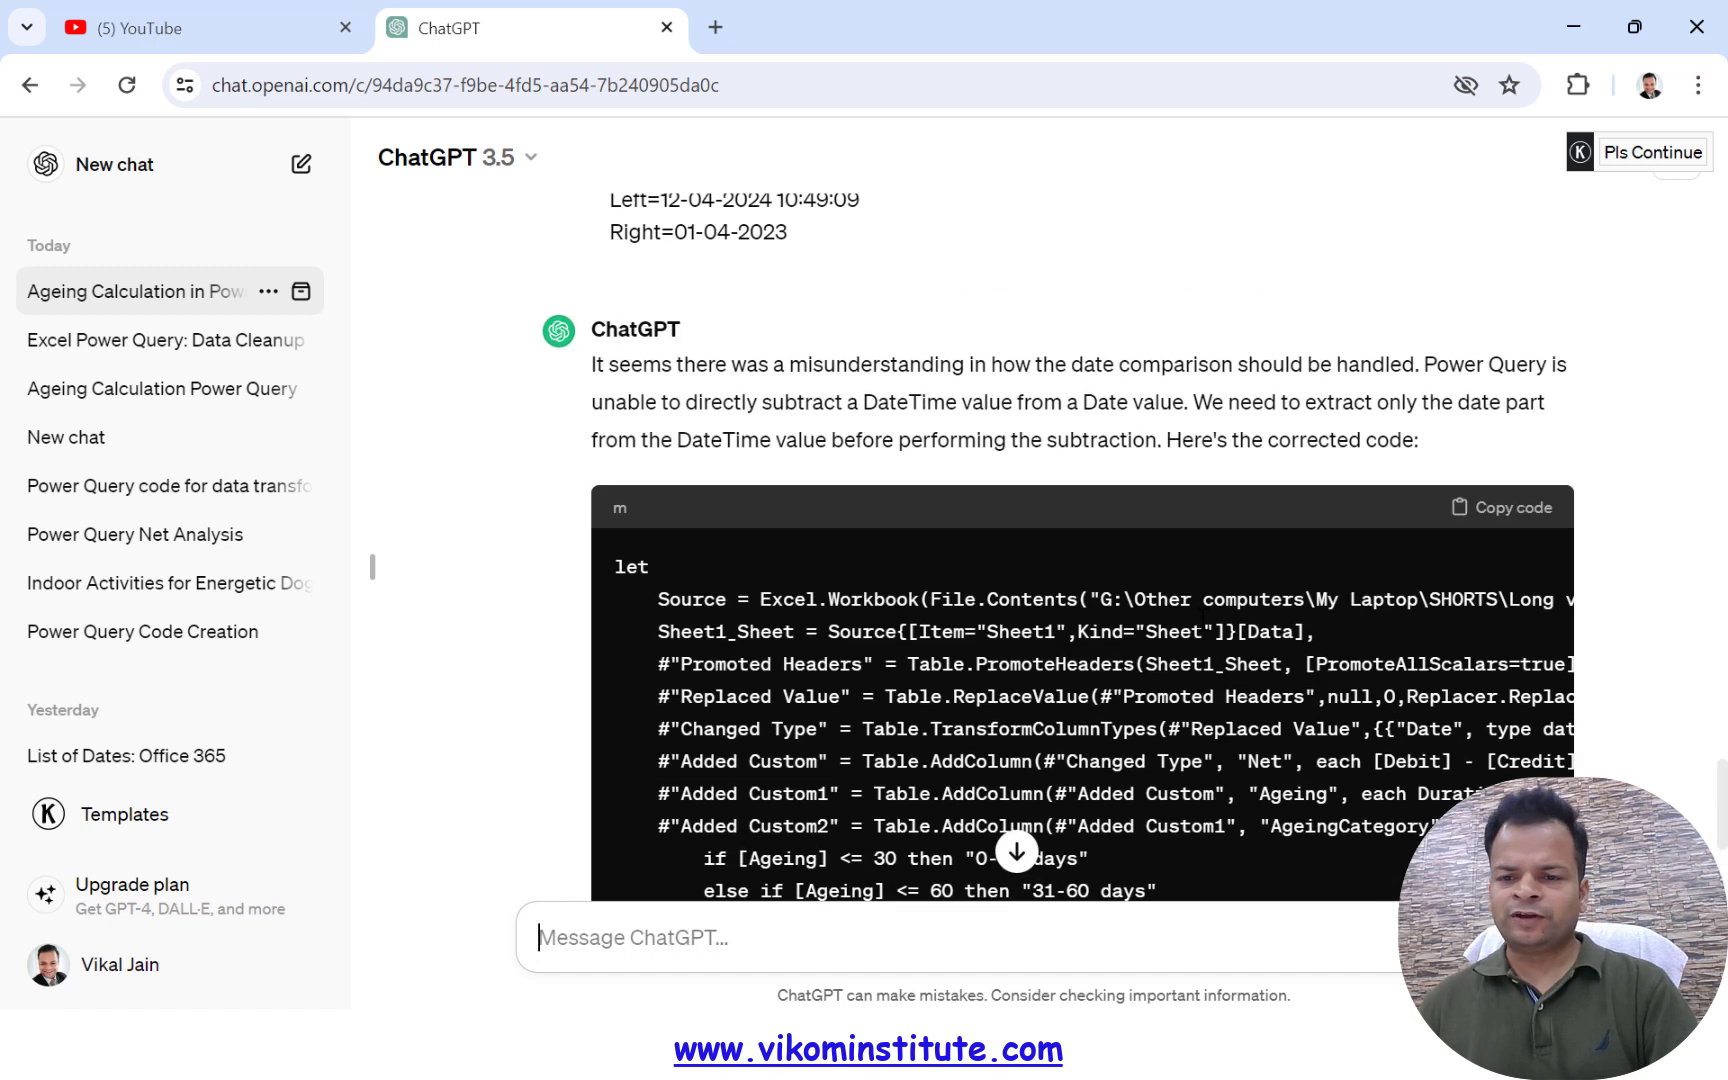
{"action": "left_click", "coordinate": [1480, 510]}
{"action": "key", "text": "alt+Tab"}
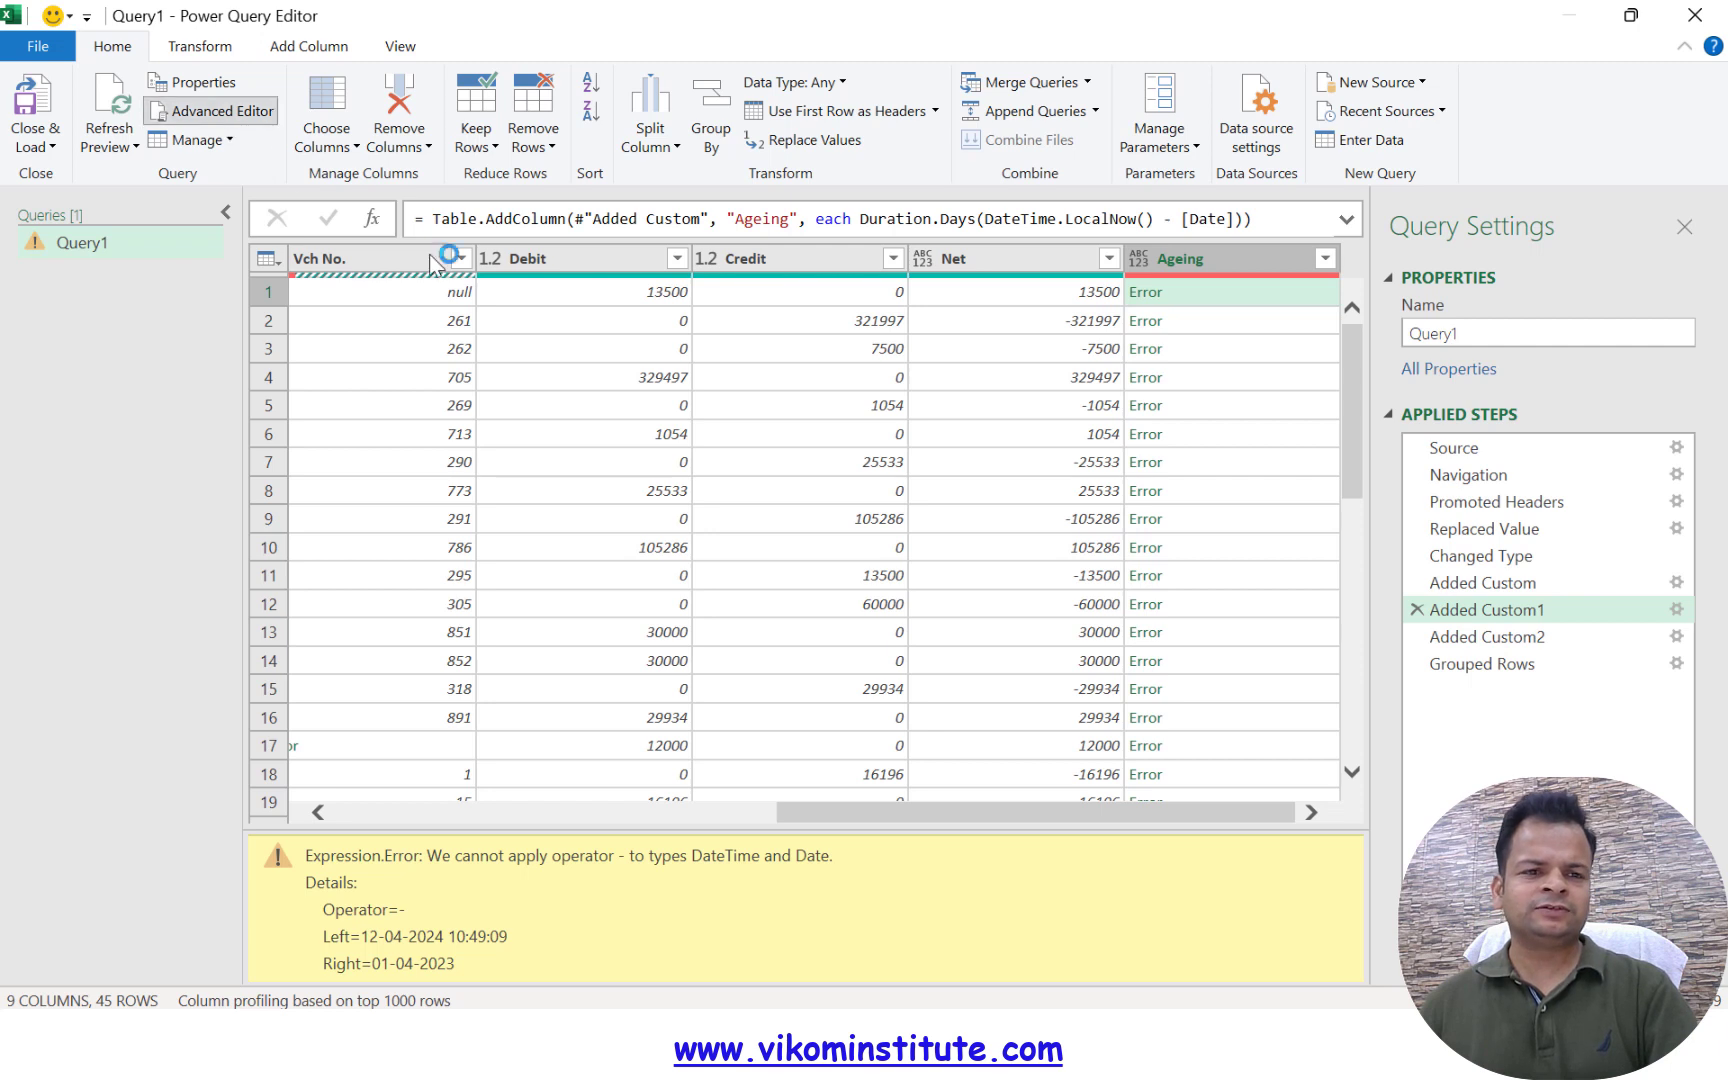
{"action": "left_click", "coordinate": [215, 111]}
{"action": "key", "text": "ctrl+a"}
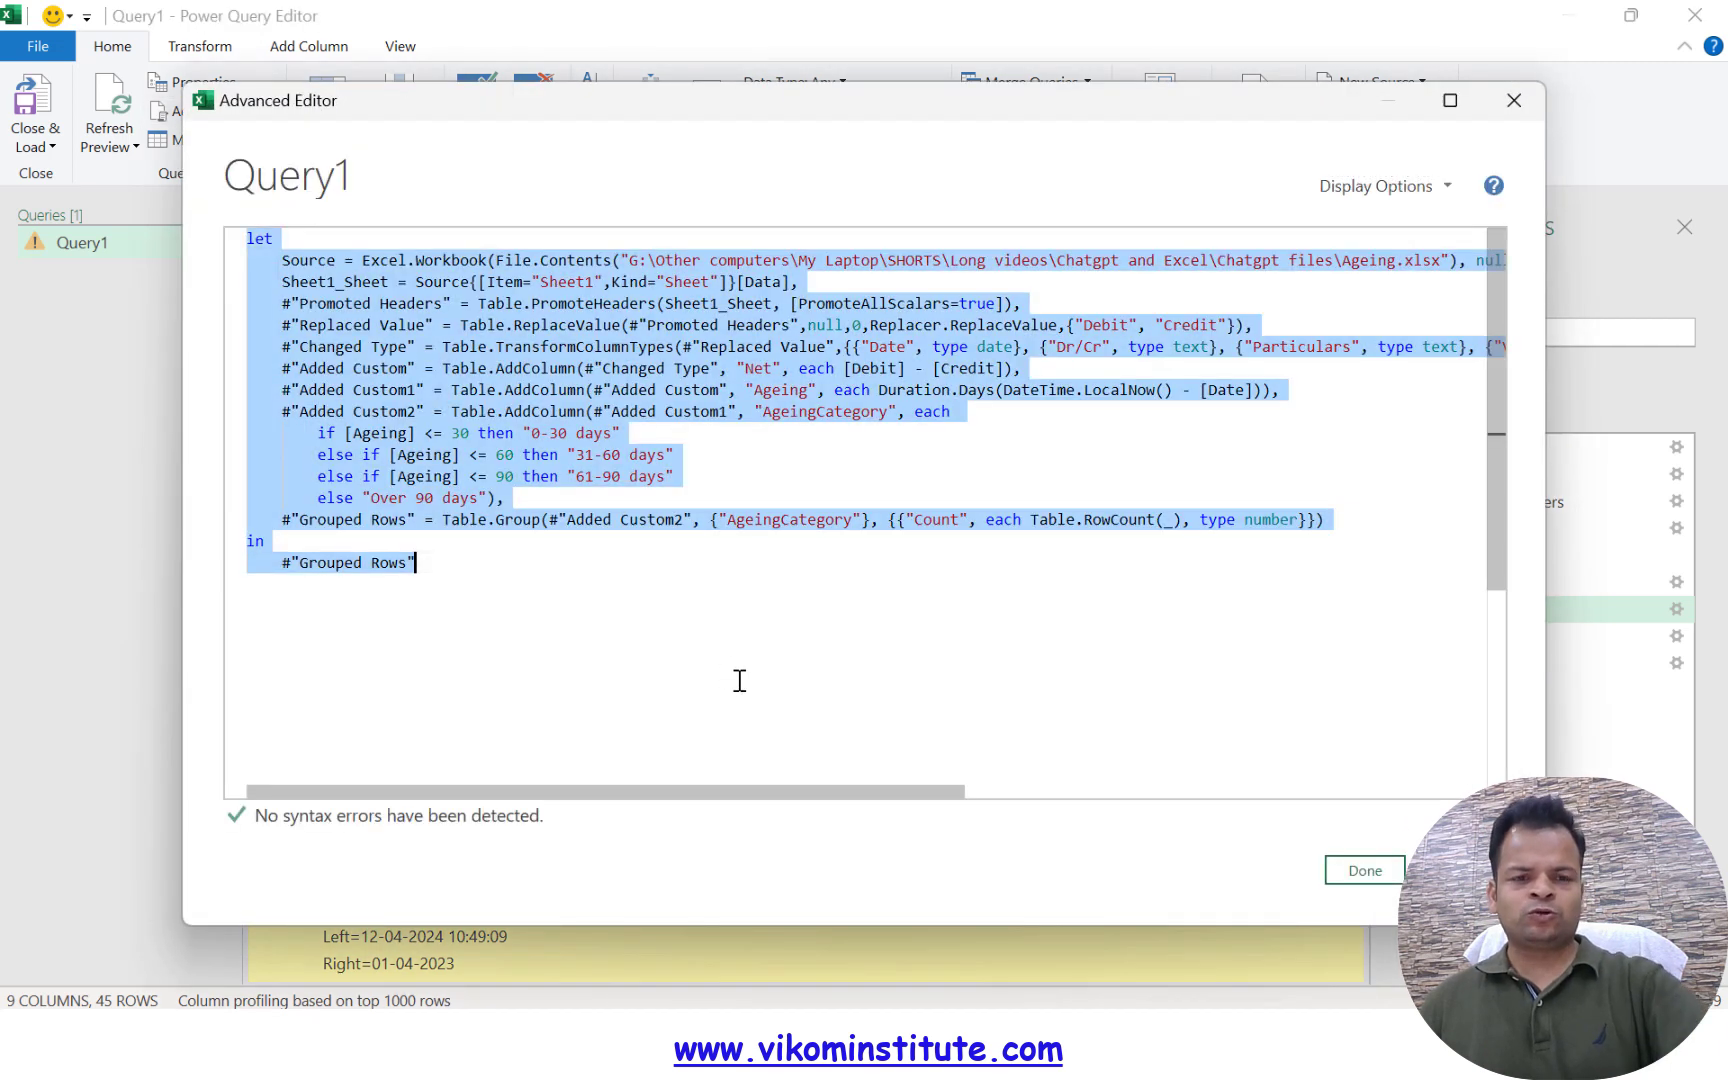
{"action": "key", "text": "ctrl+v"}
{"action": "left_click", "coordinate": [1354, 879]}
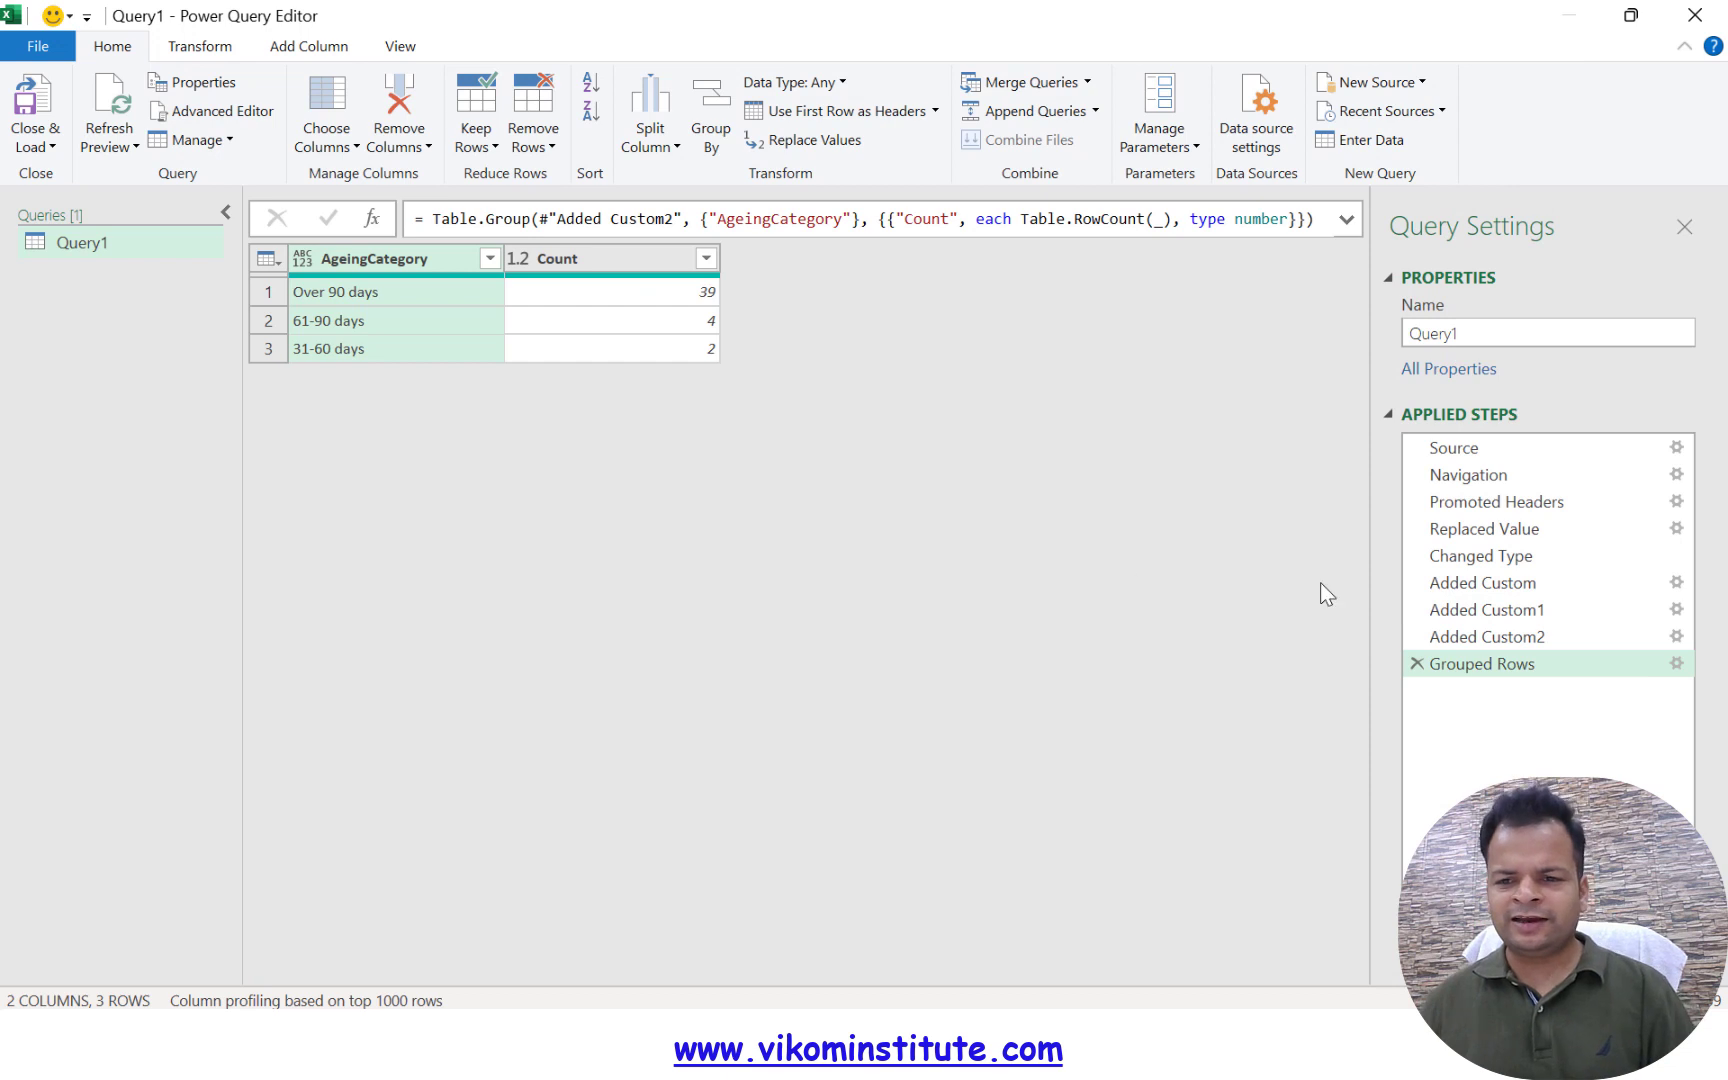
- Review the AgeingCategory column in the Added Custom2 step and the category counts in the Grouped Rows step
{"action": "left_click", "coordinate": [1460, 638]}
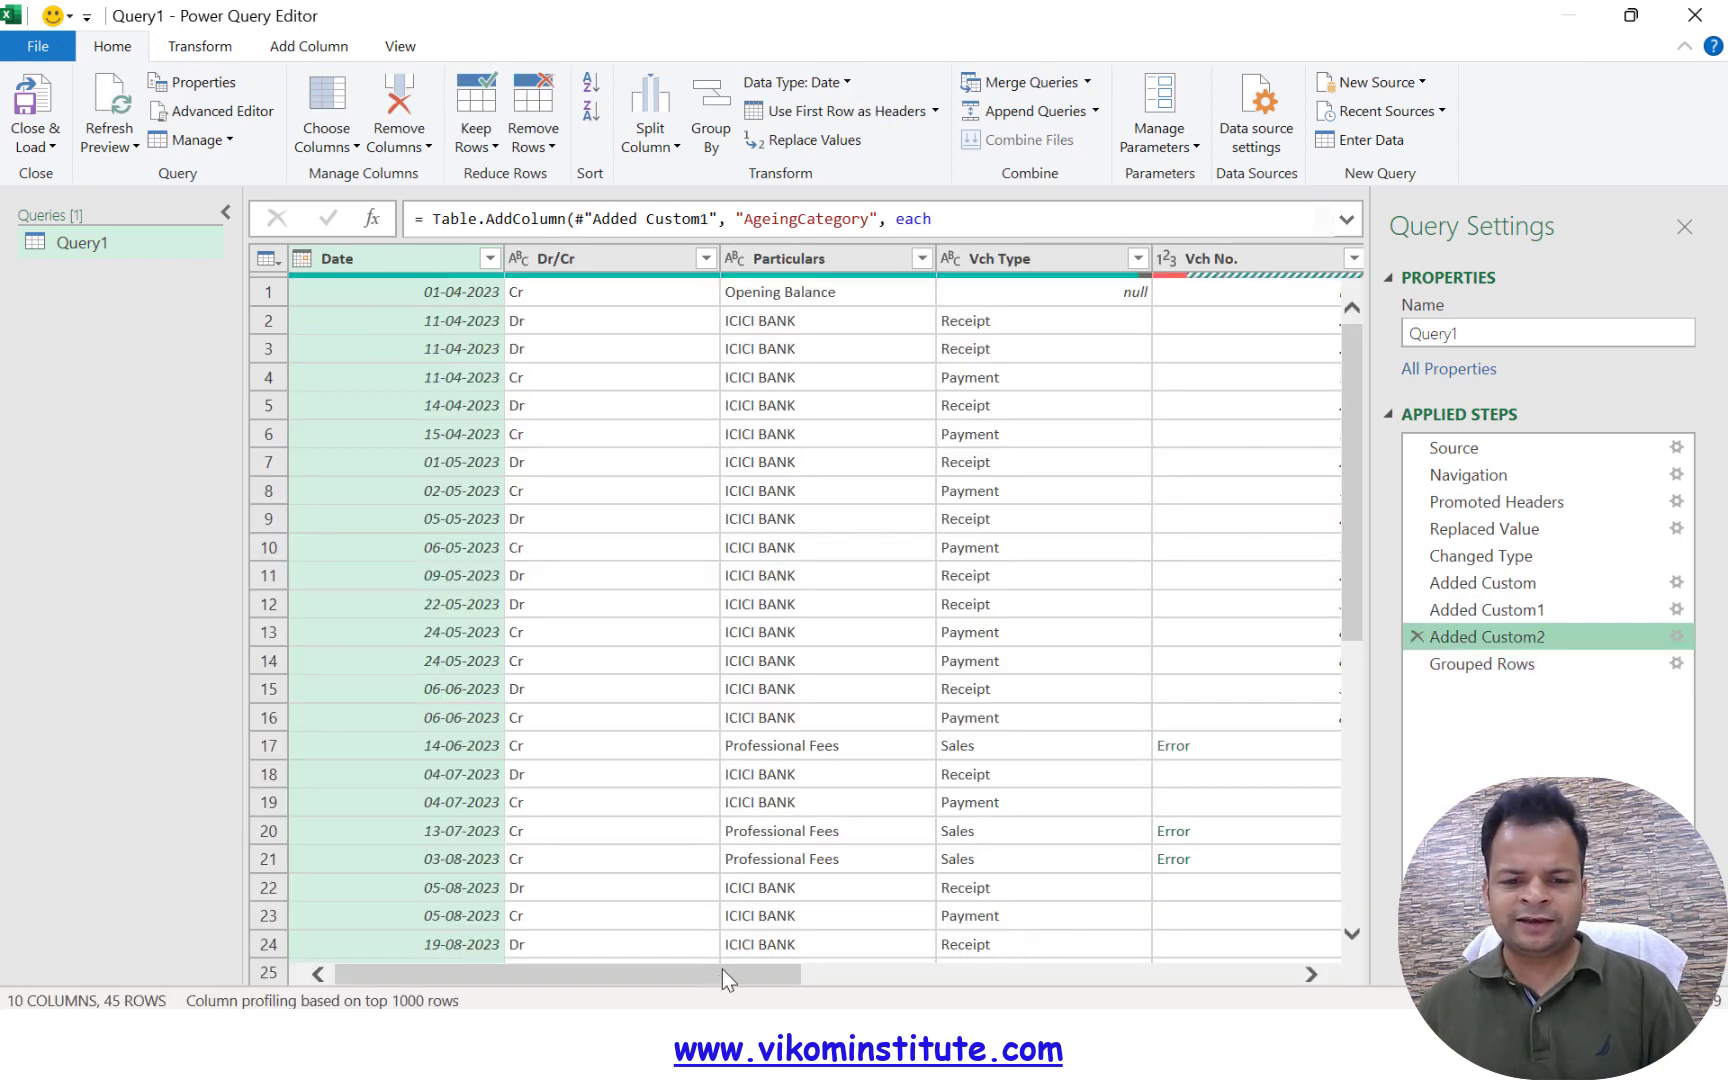
{"action": "left_click_drag", "start_coordinate": [720, 976], "coordinate": [1215, 976]}
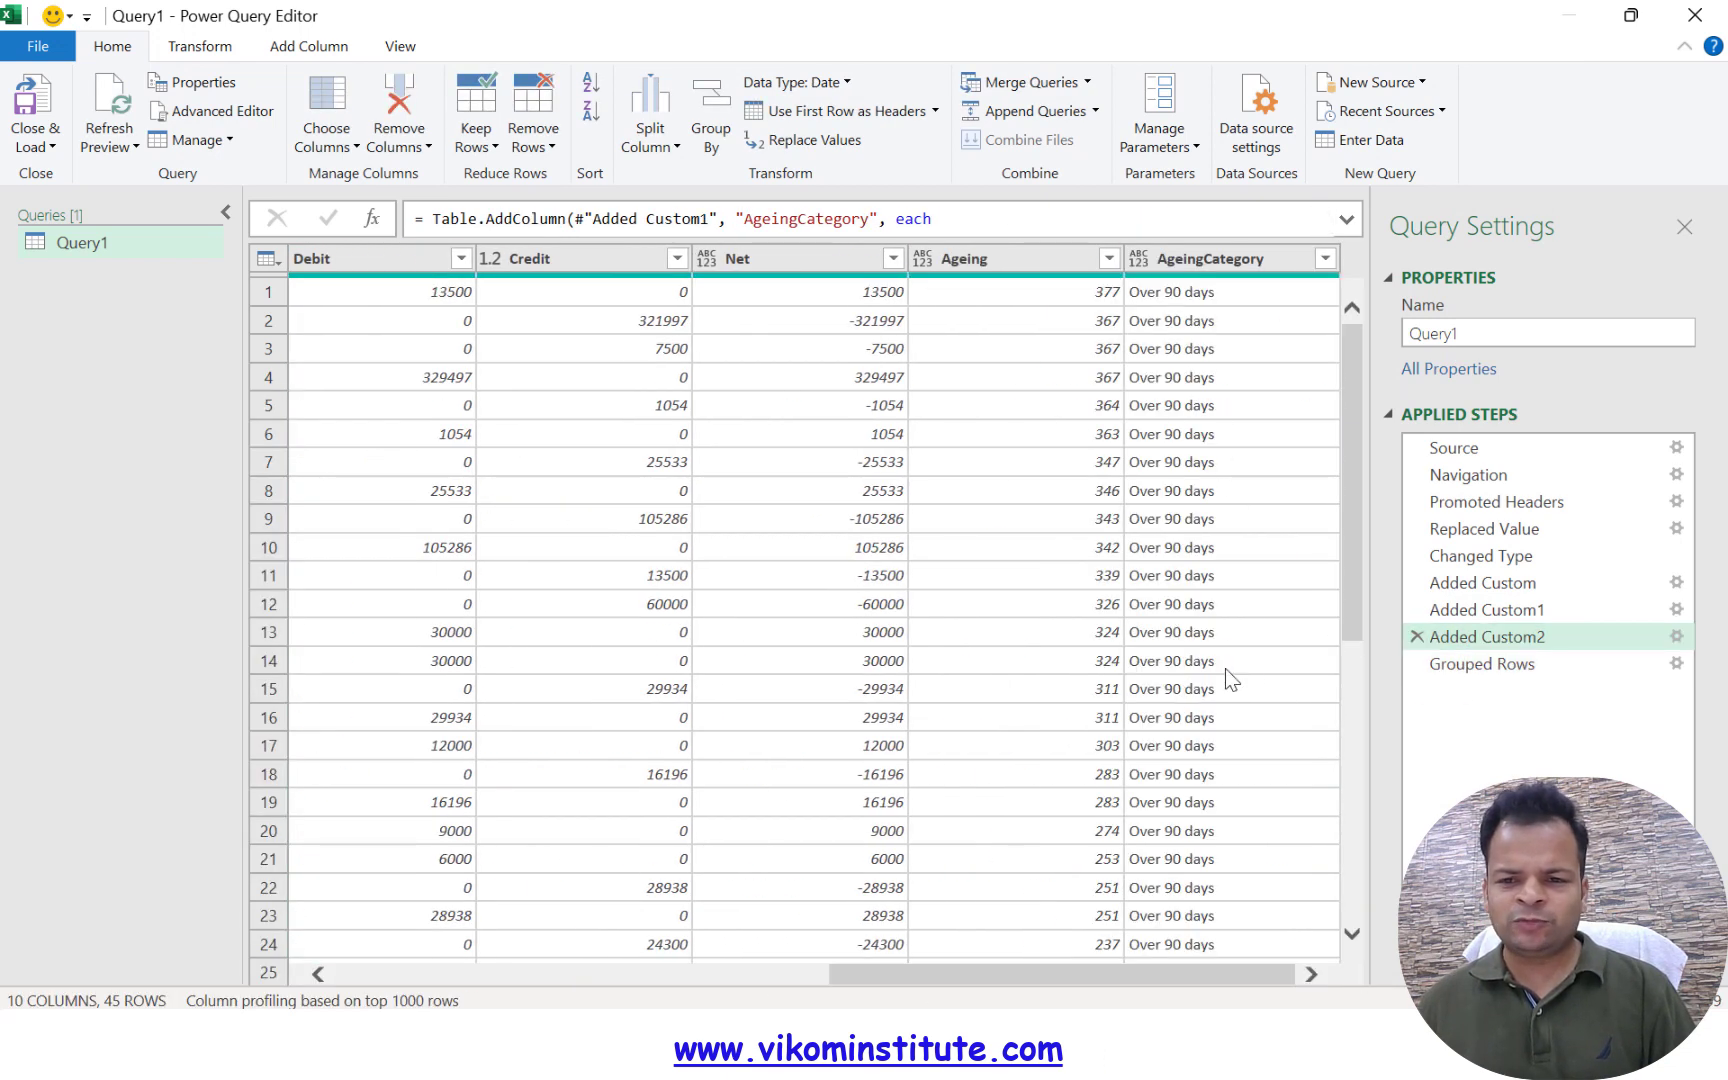
{"action": "left_click", "coordinate": [1465, 665]}
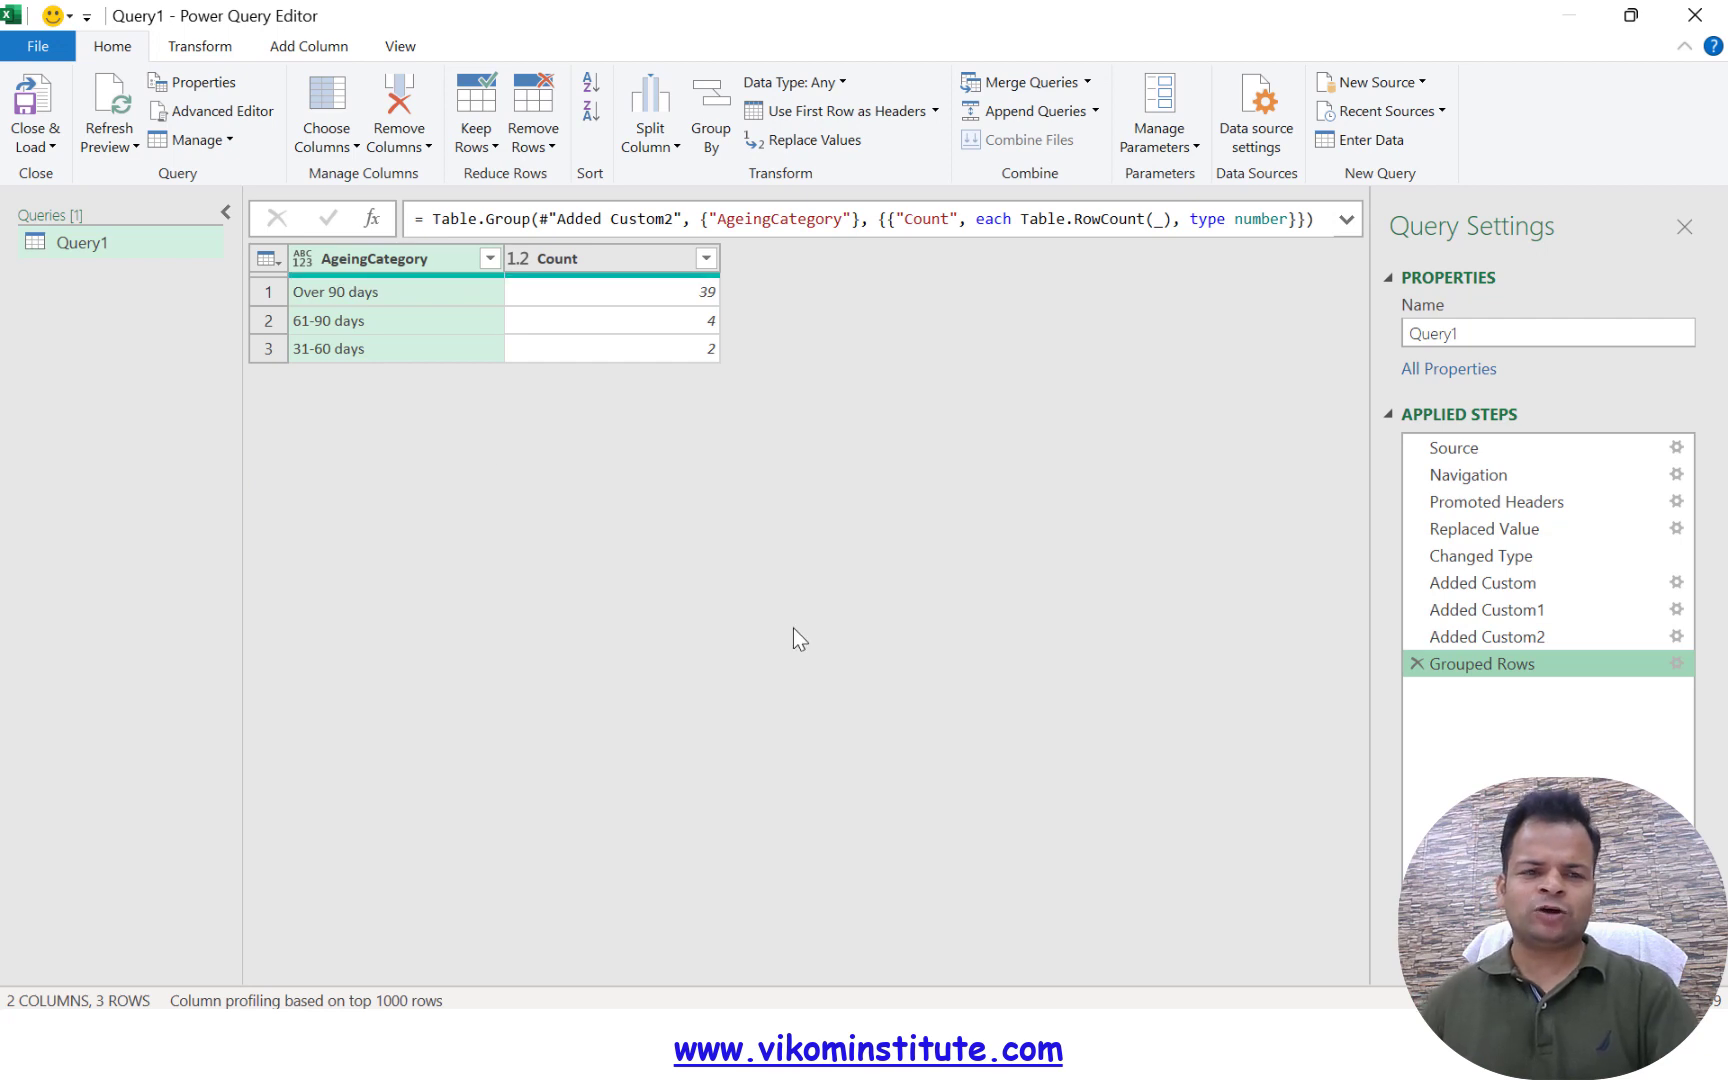
- Switch to ChatGPT and send the message "Please calculate total of net column in frequency table i don't want count there"
{"action": "key", "text": "alt+Tab"}
{"action": "left_click", "coordinate": [760, 923]}
{"action": "type", "text": "Ple"}
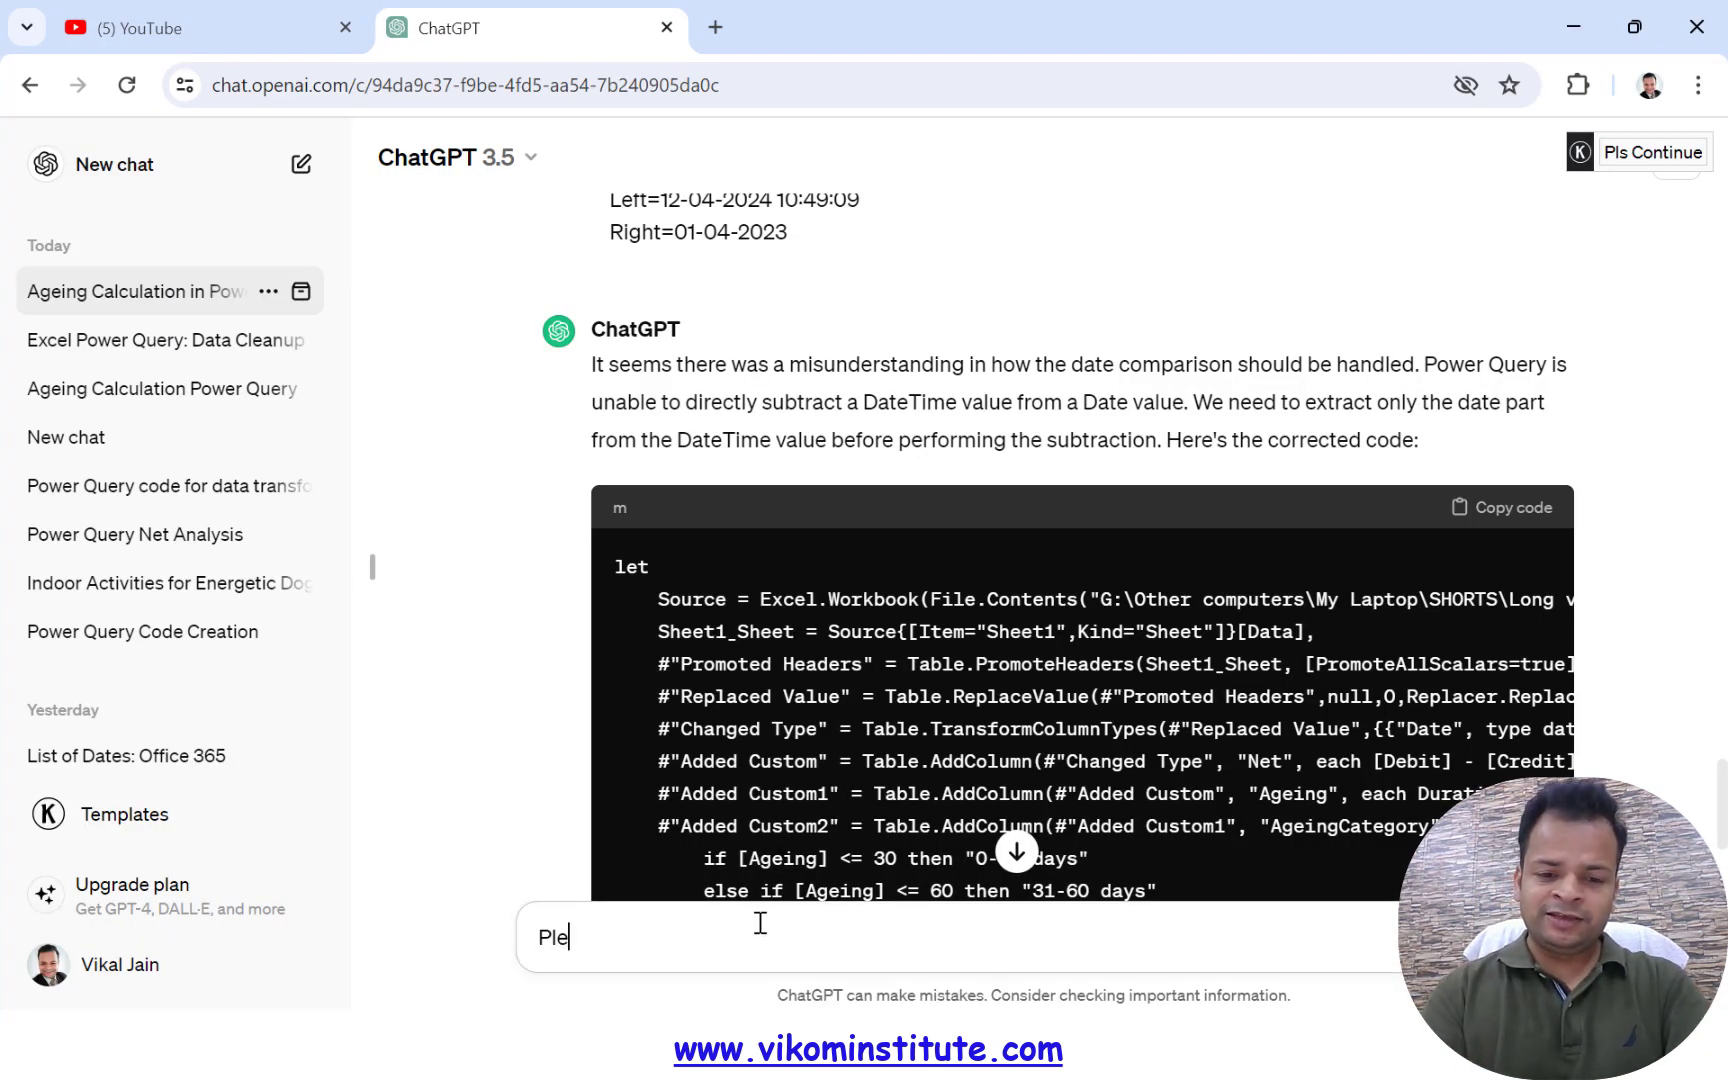
{"action": "type", "text": "ase calculate"}
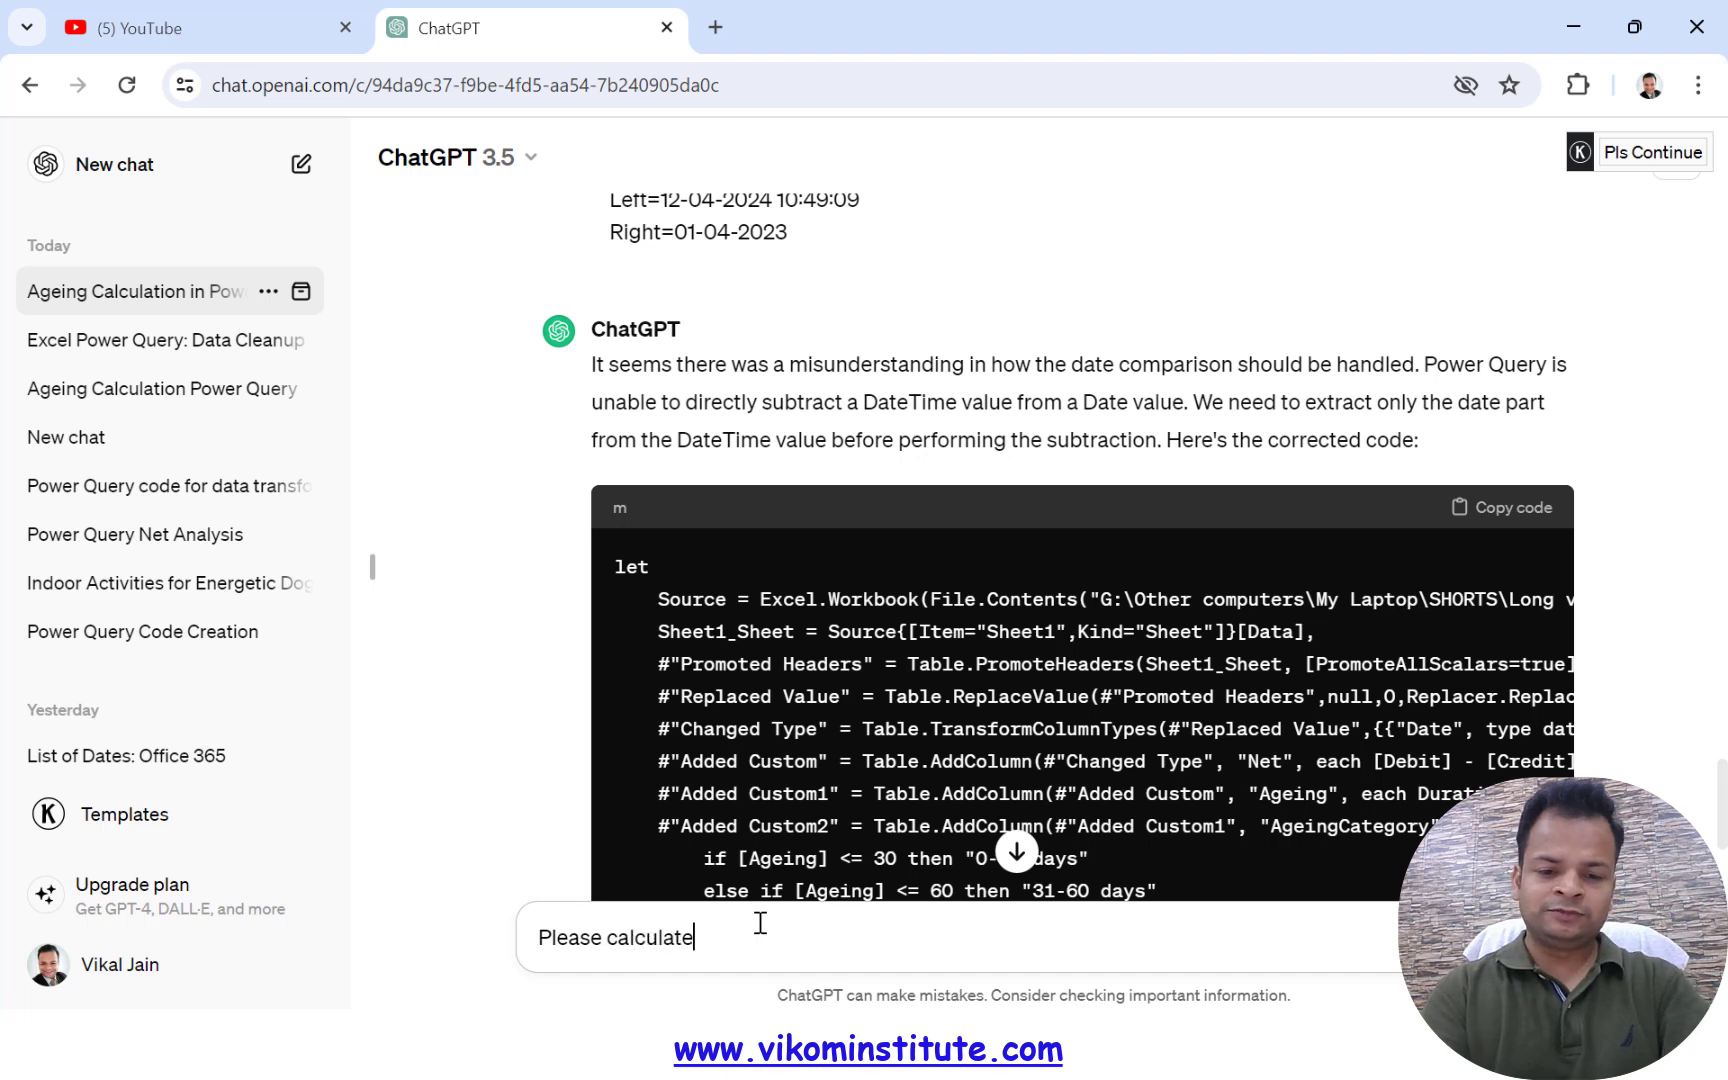
{"action": "type", "text": " total of net column in"}
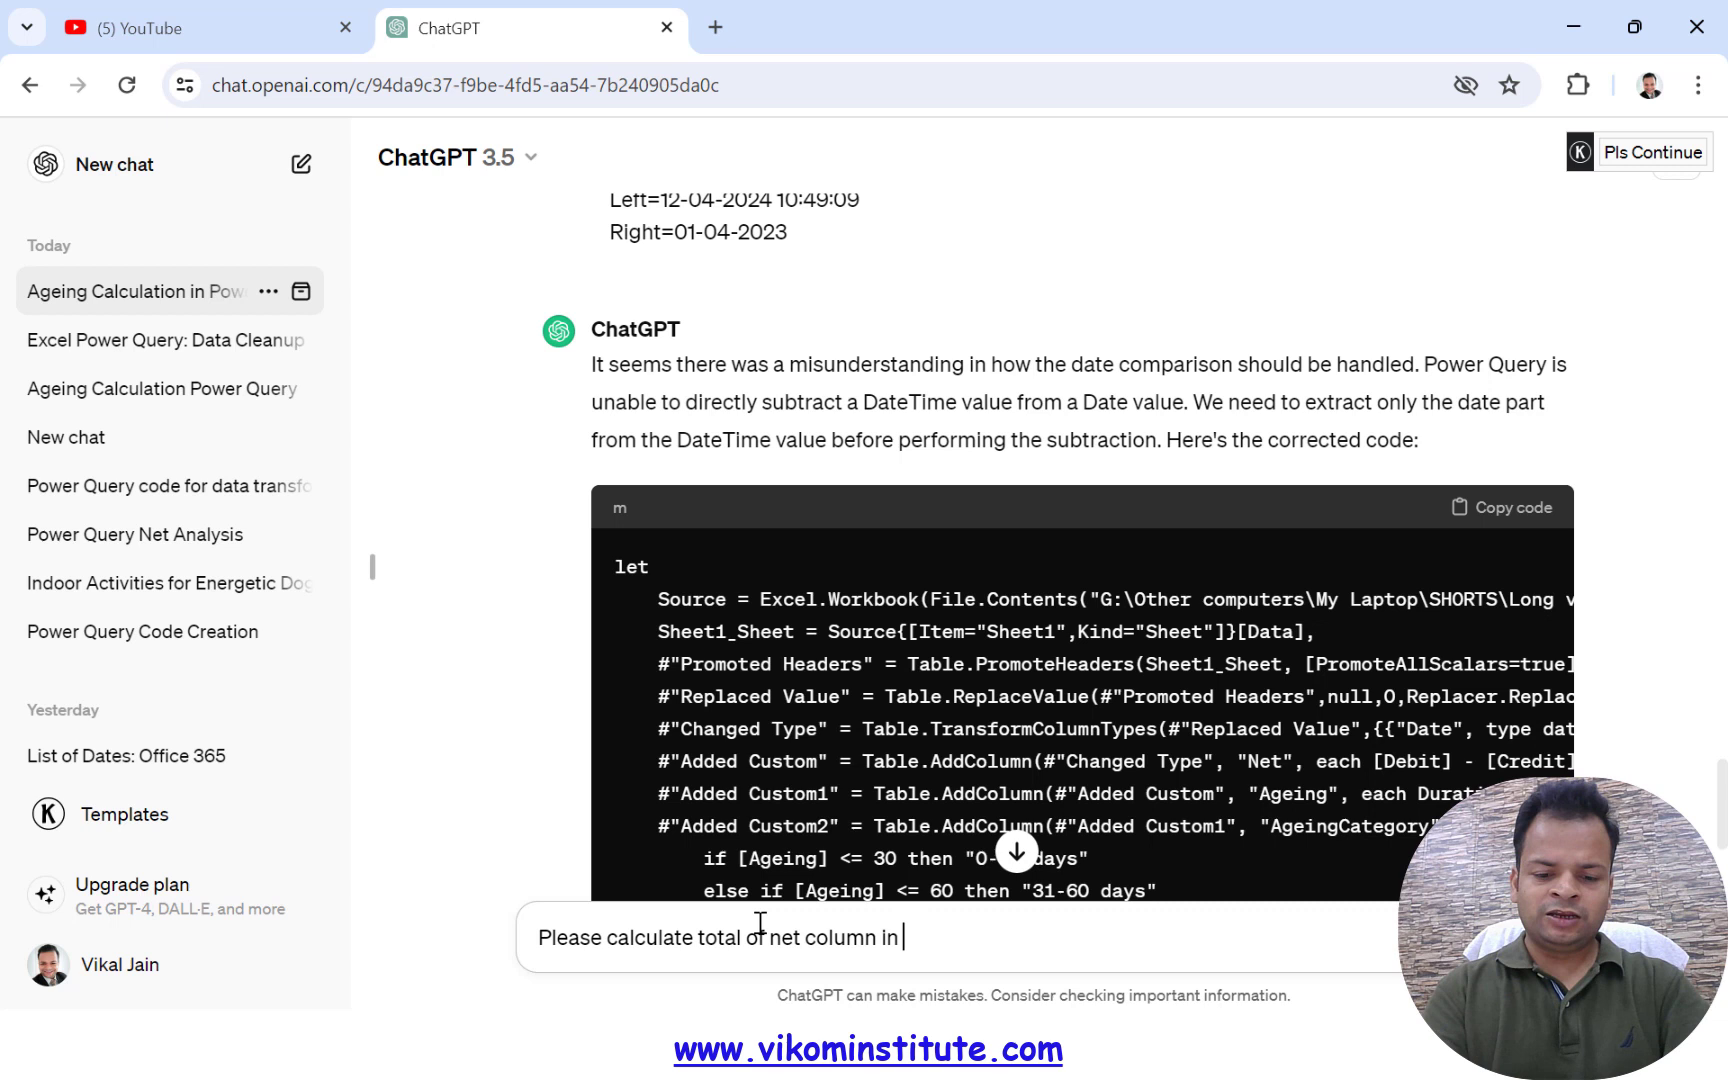
{"action": "type", "text": " frequency table i don't want count there"}
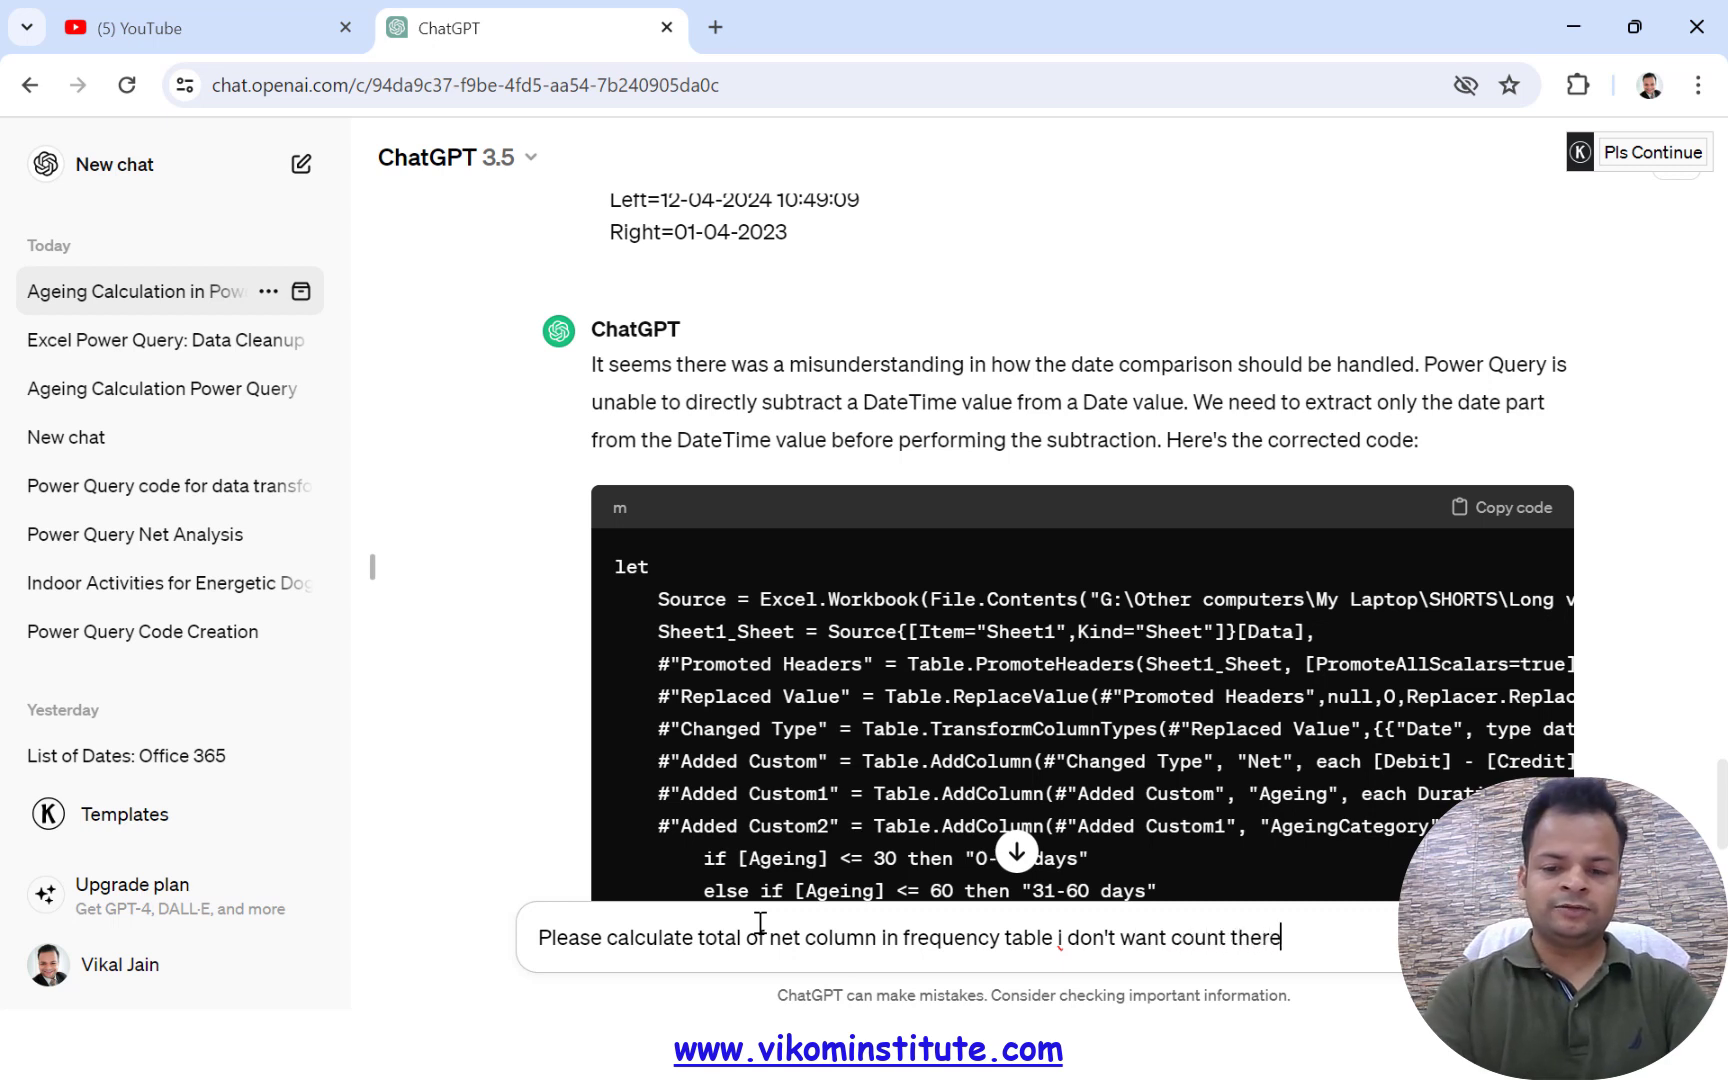
{"action": "key", "text": "Return"}
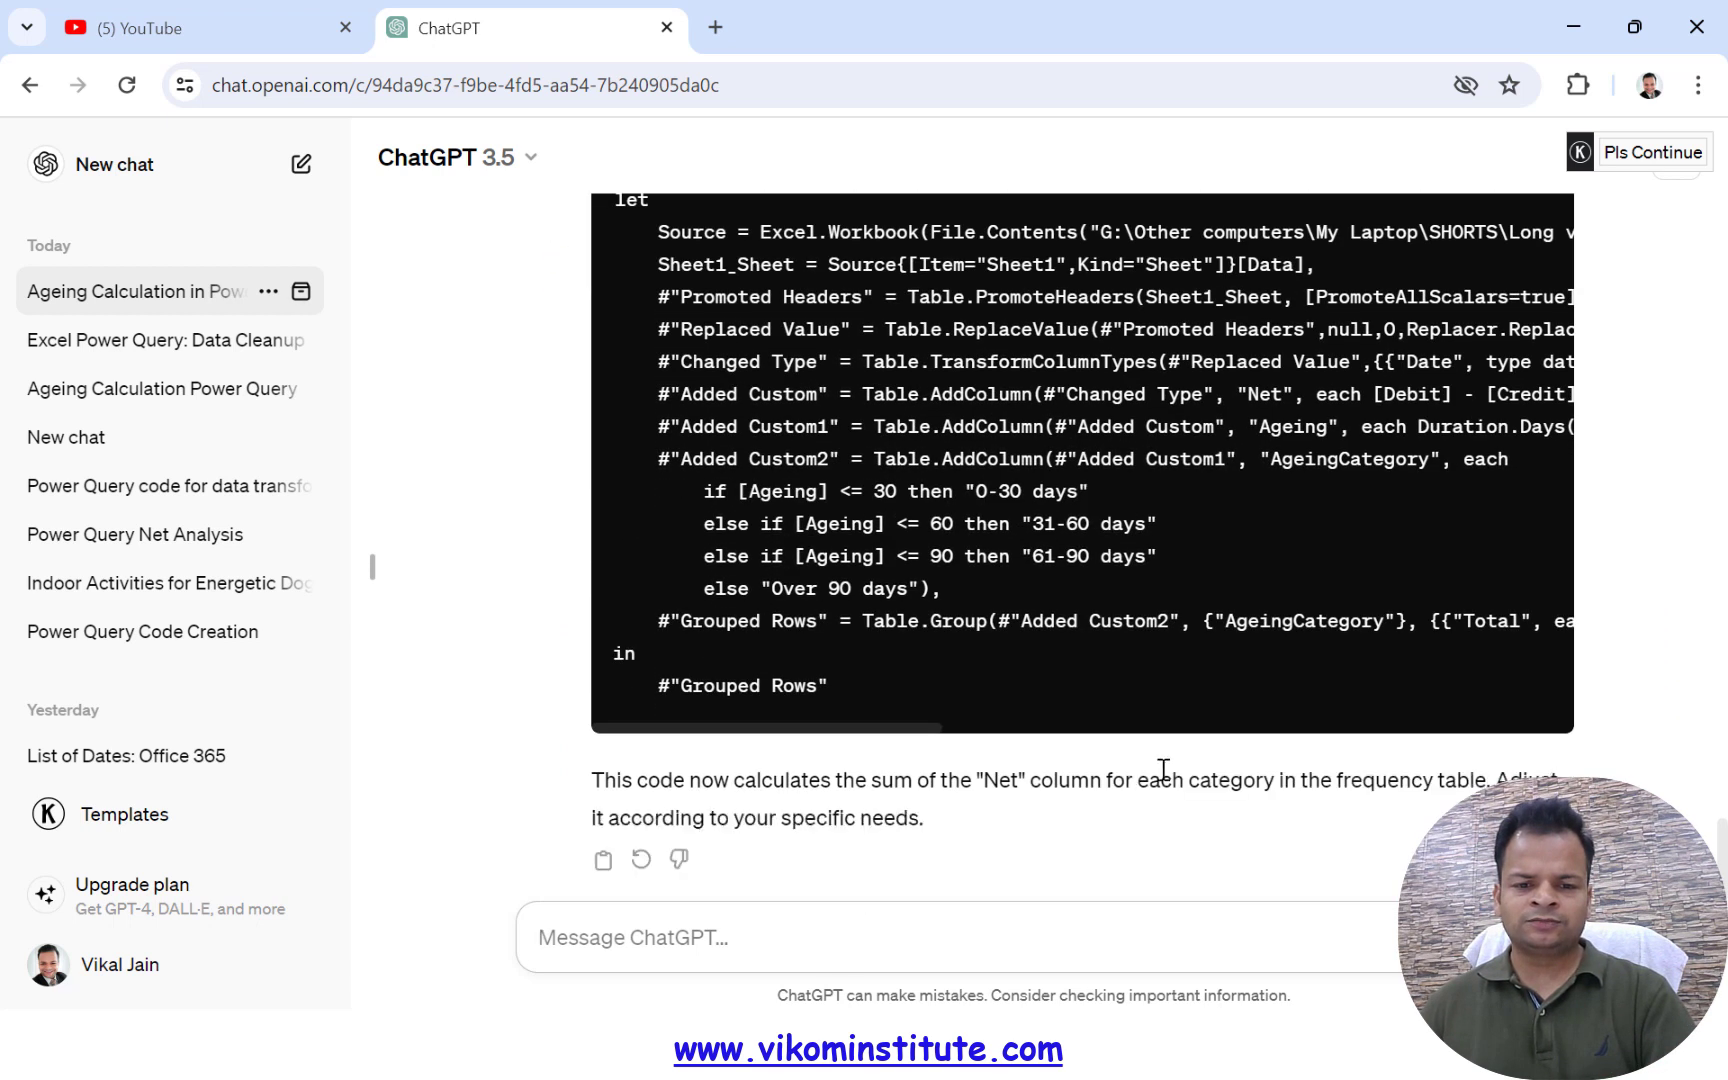
- Copy ChatGPT's revised M code that sums Net per ageing category and replace Query1's entire code with it in the Power Query Editor
{"action": "scroll", "coordinate": [1260, 665], "scroll_direction": "up", "scroll_amount": 1}
{"action": "left_click", "coordinate": [1504, 240]}
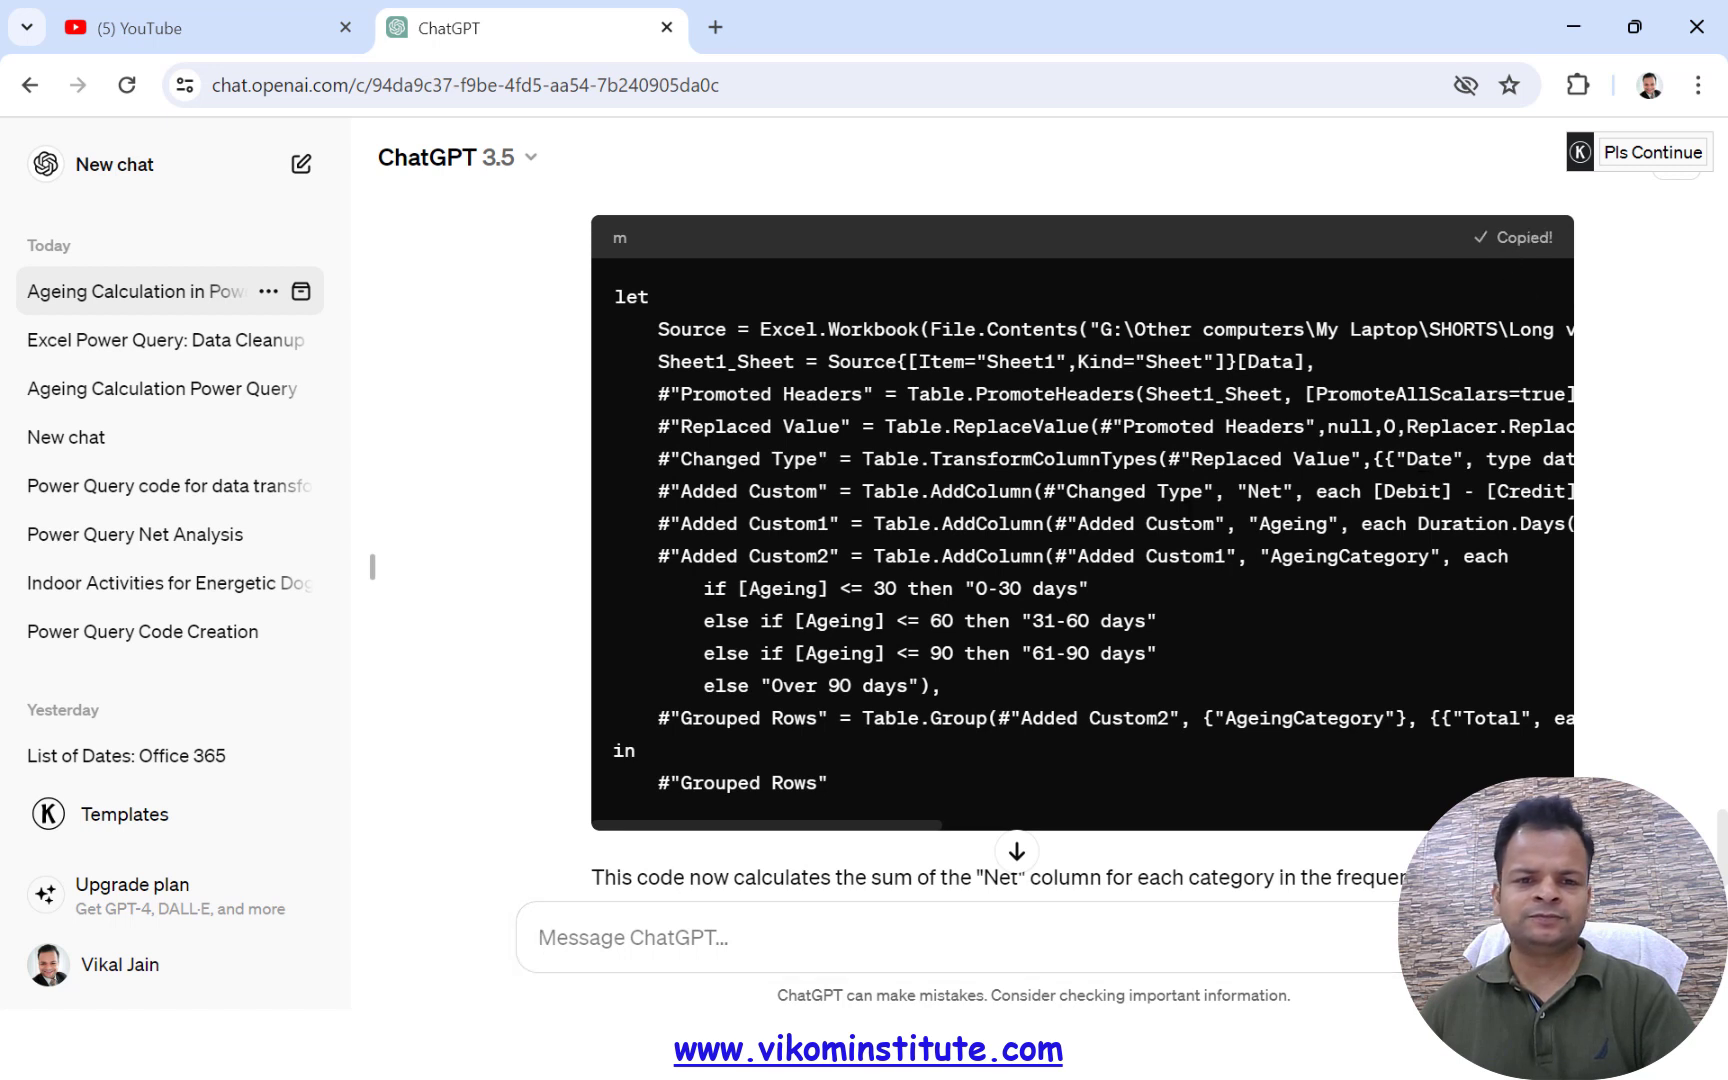
{"action": "key", "text": "alt+Tab"}
{"action": "left_click", "coordinate": [205, 112]}
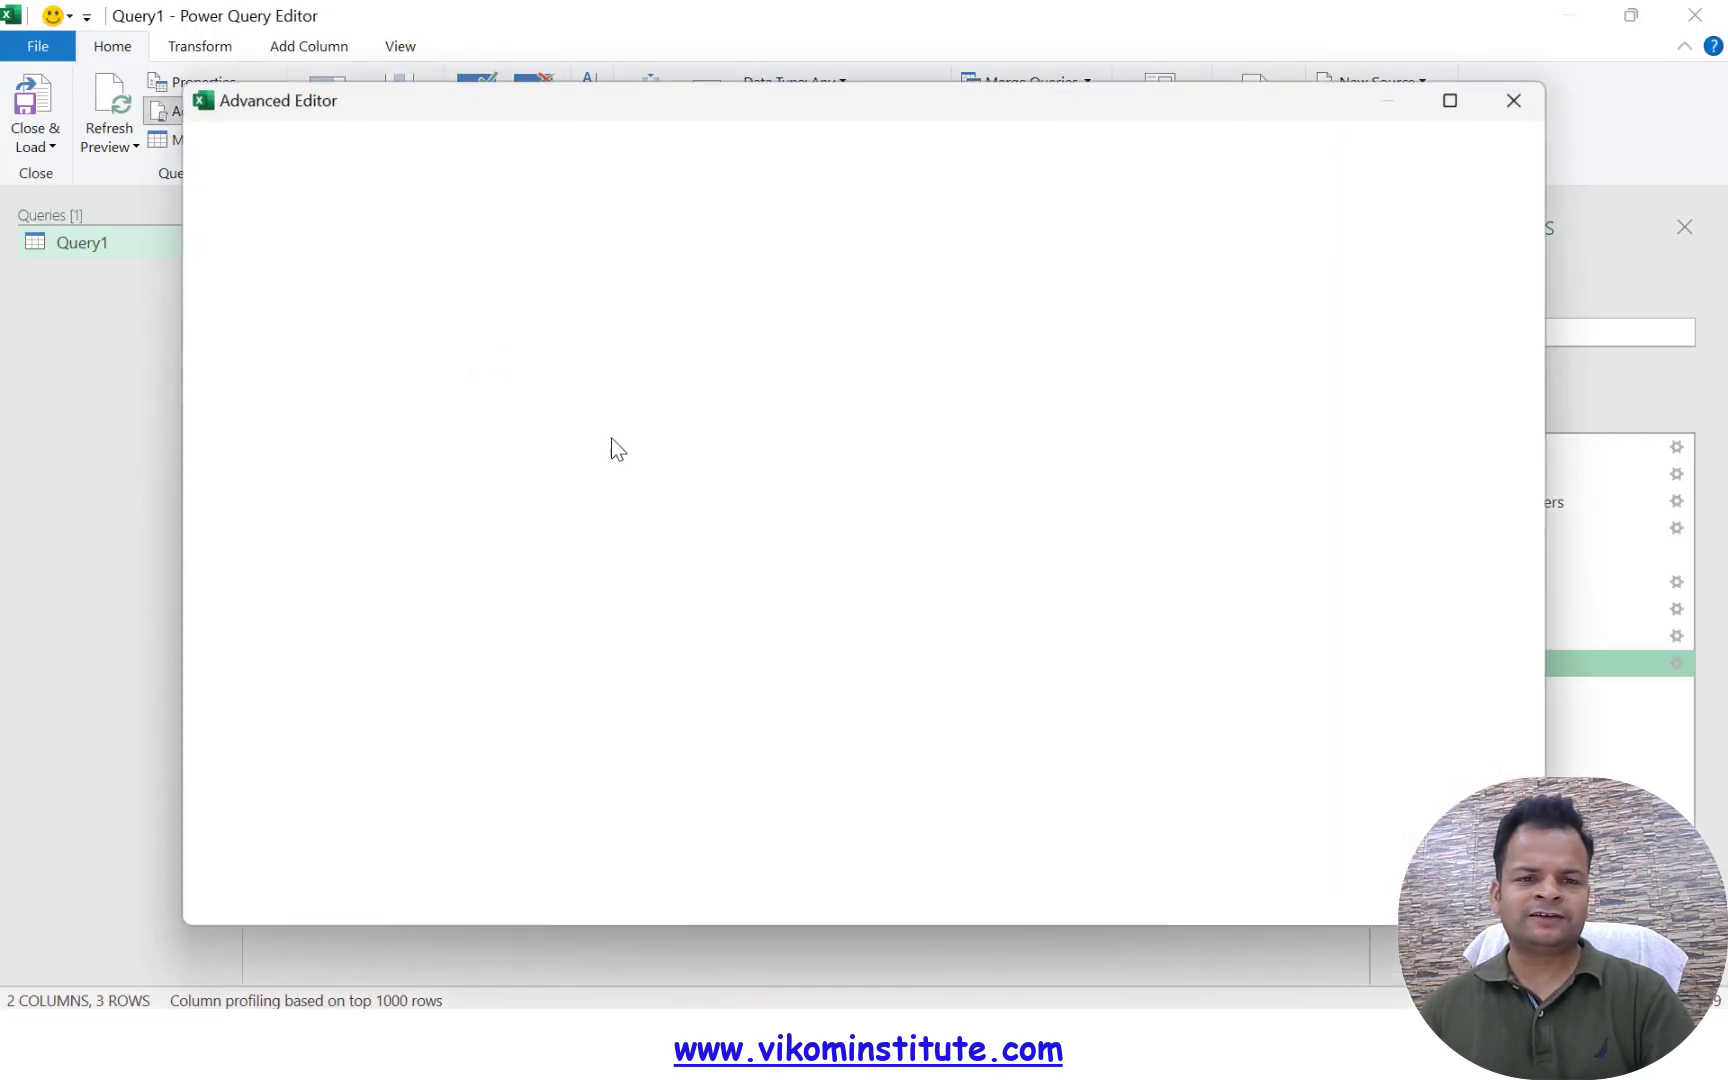
{"action": "key", "text": "ctrl+a"}
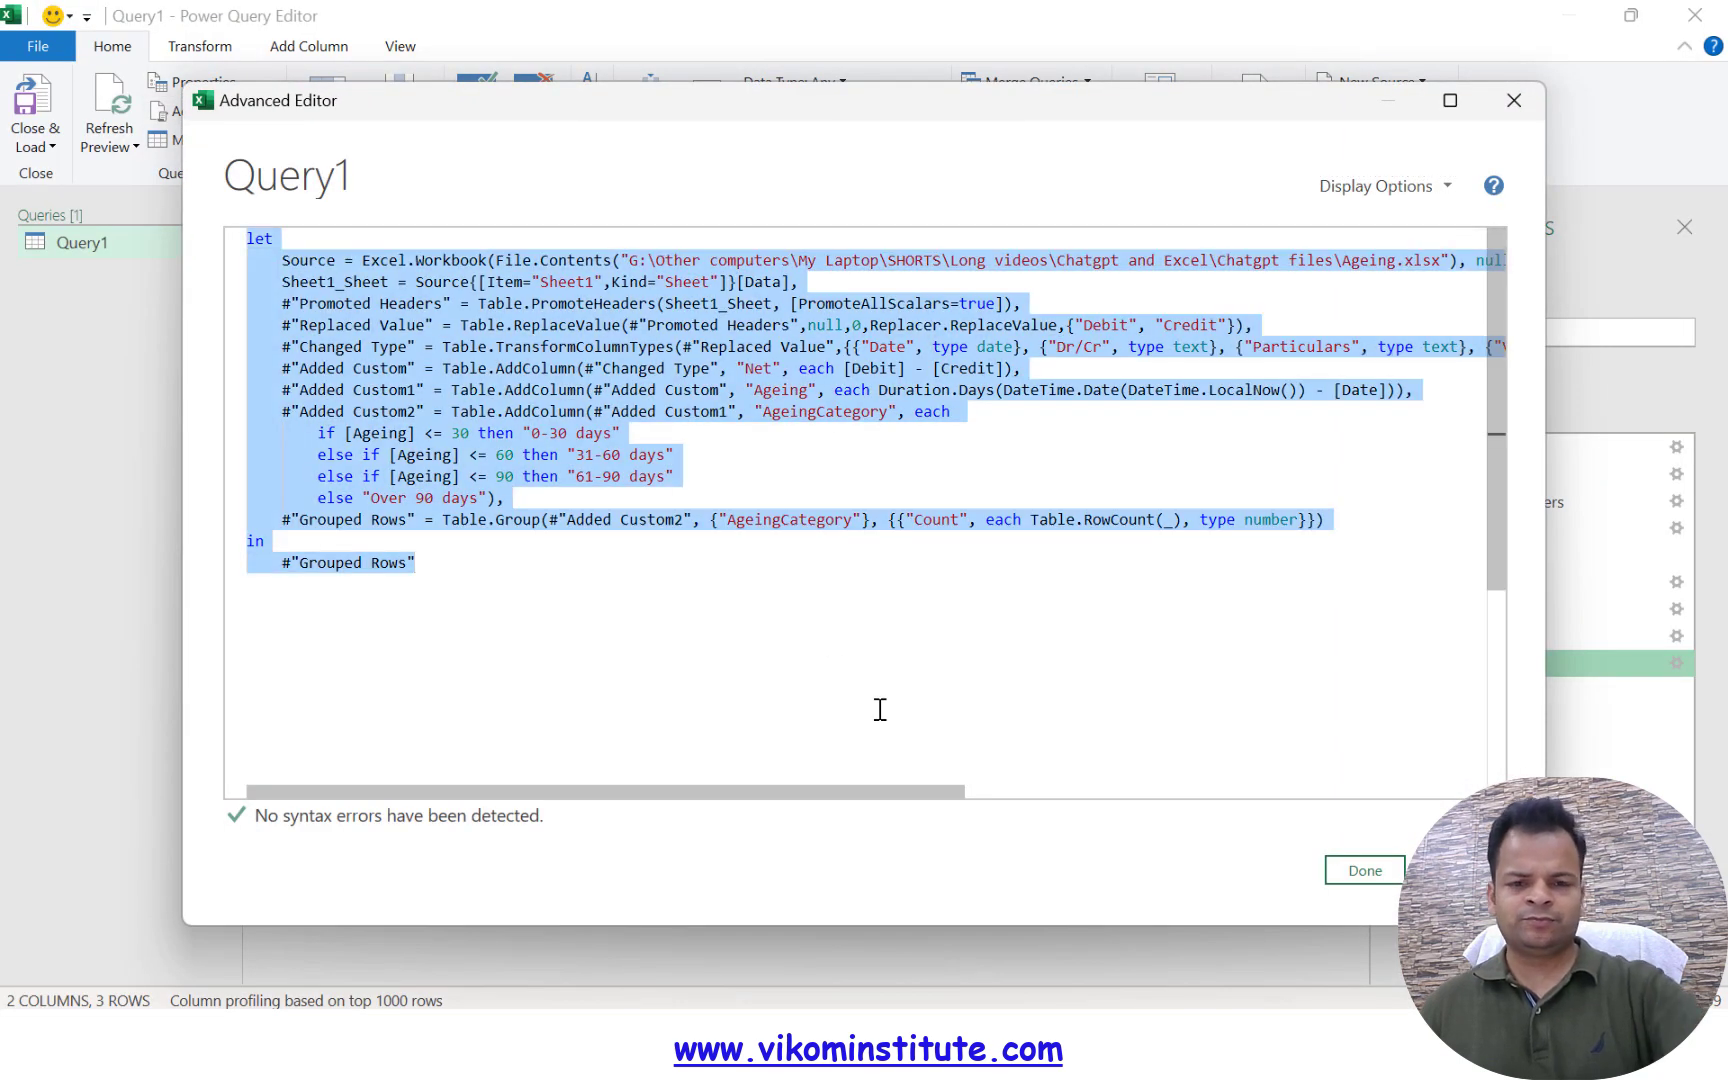
{"action": "key", "text": "ctrl+v"}
{"action": "left_click", "coordinate": [1353, 880]}
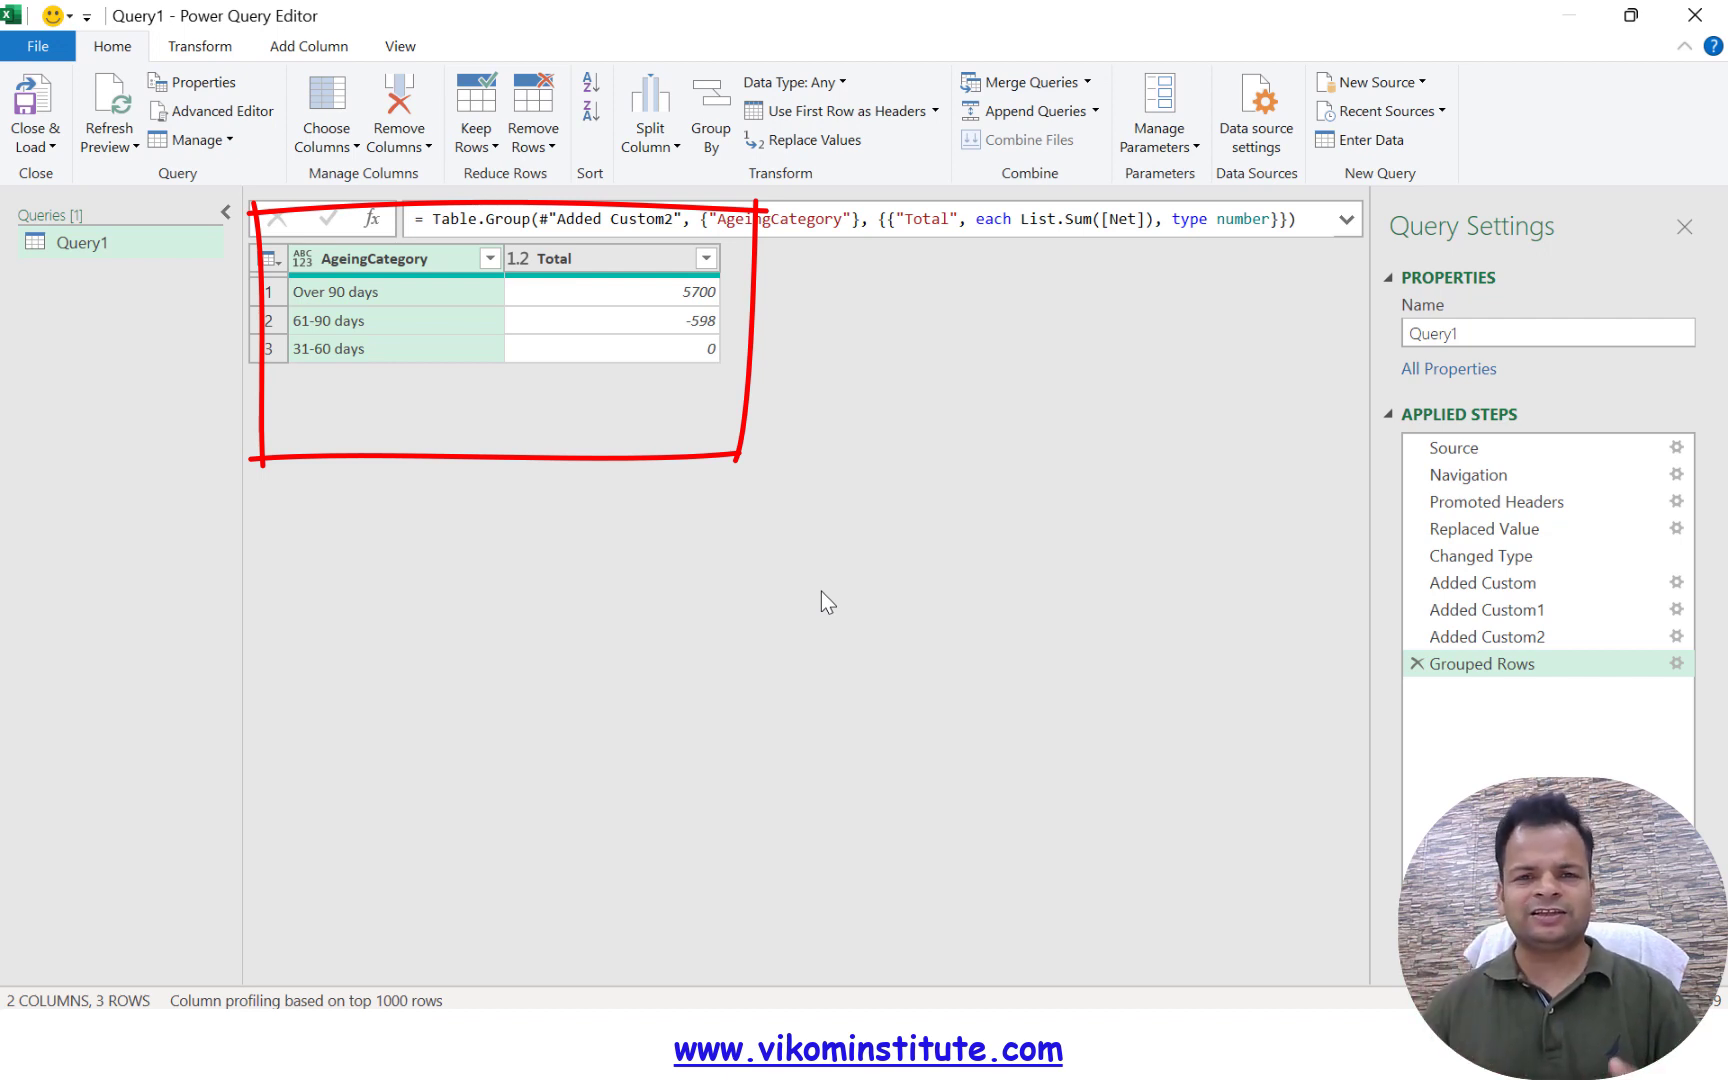
- Close the Power Query Editor and load the Query1 results into the Excel workbook
{"action": "left_click", "coordinate": [32, 146]}
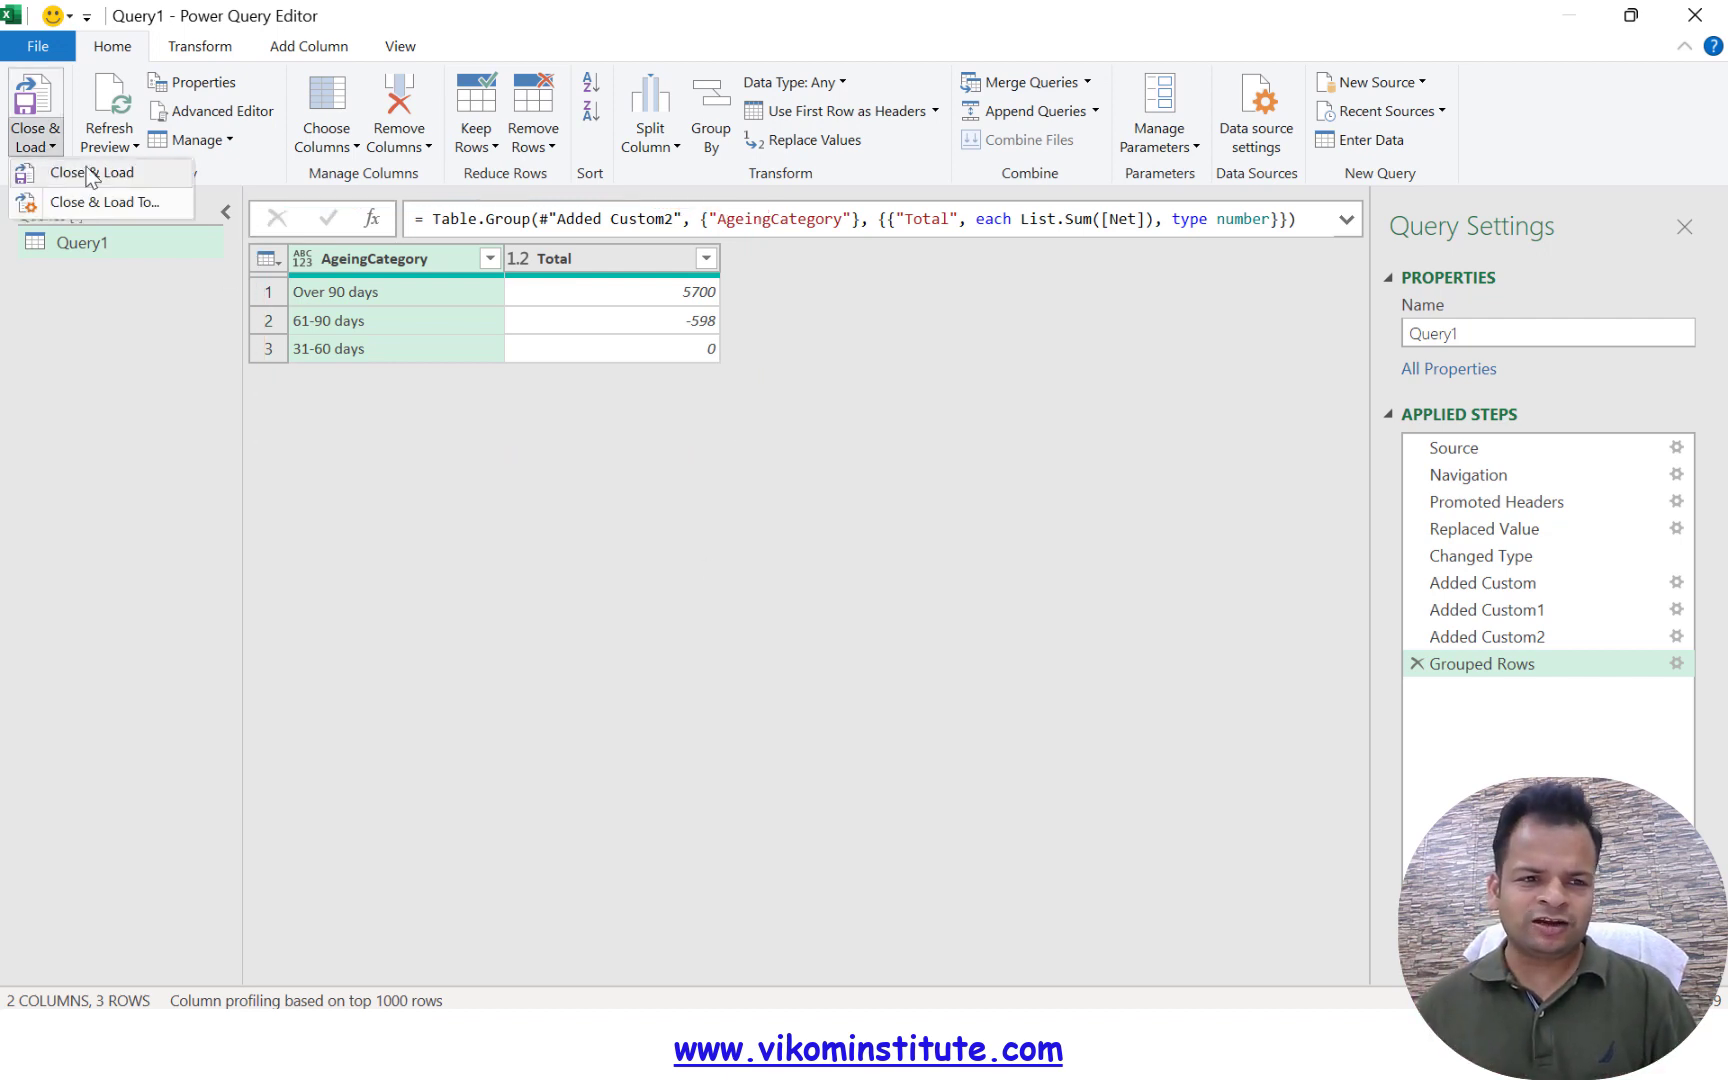
{"action": "left_click", "coordinate": [64, 174]}
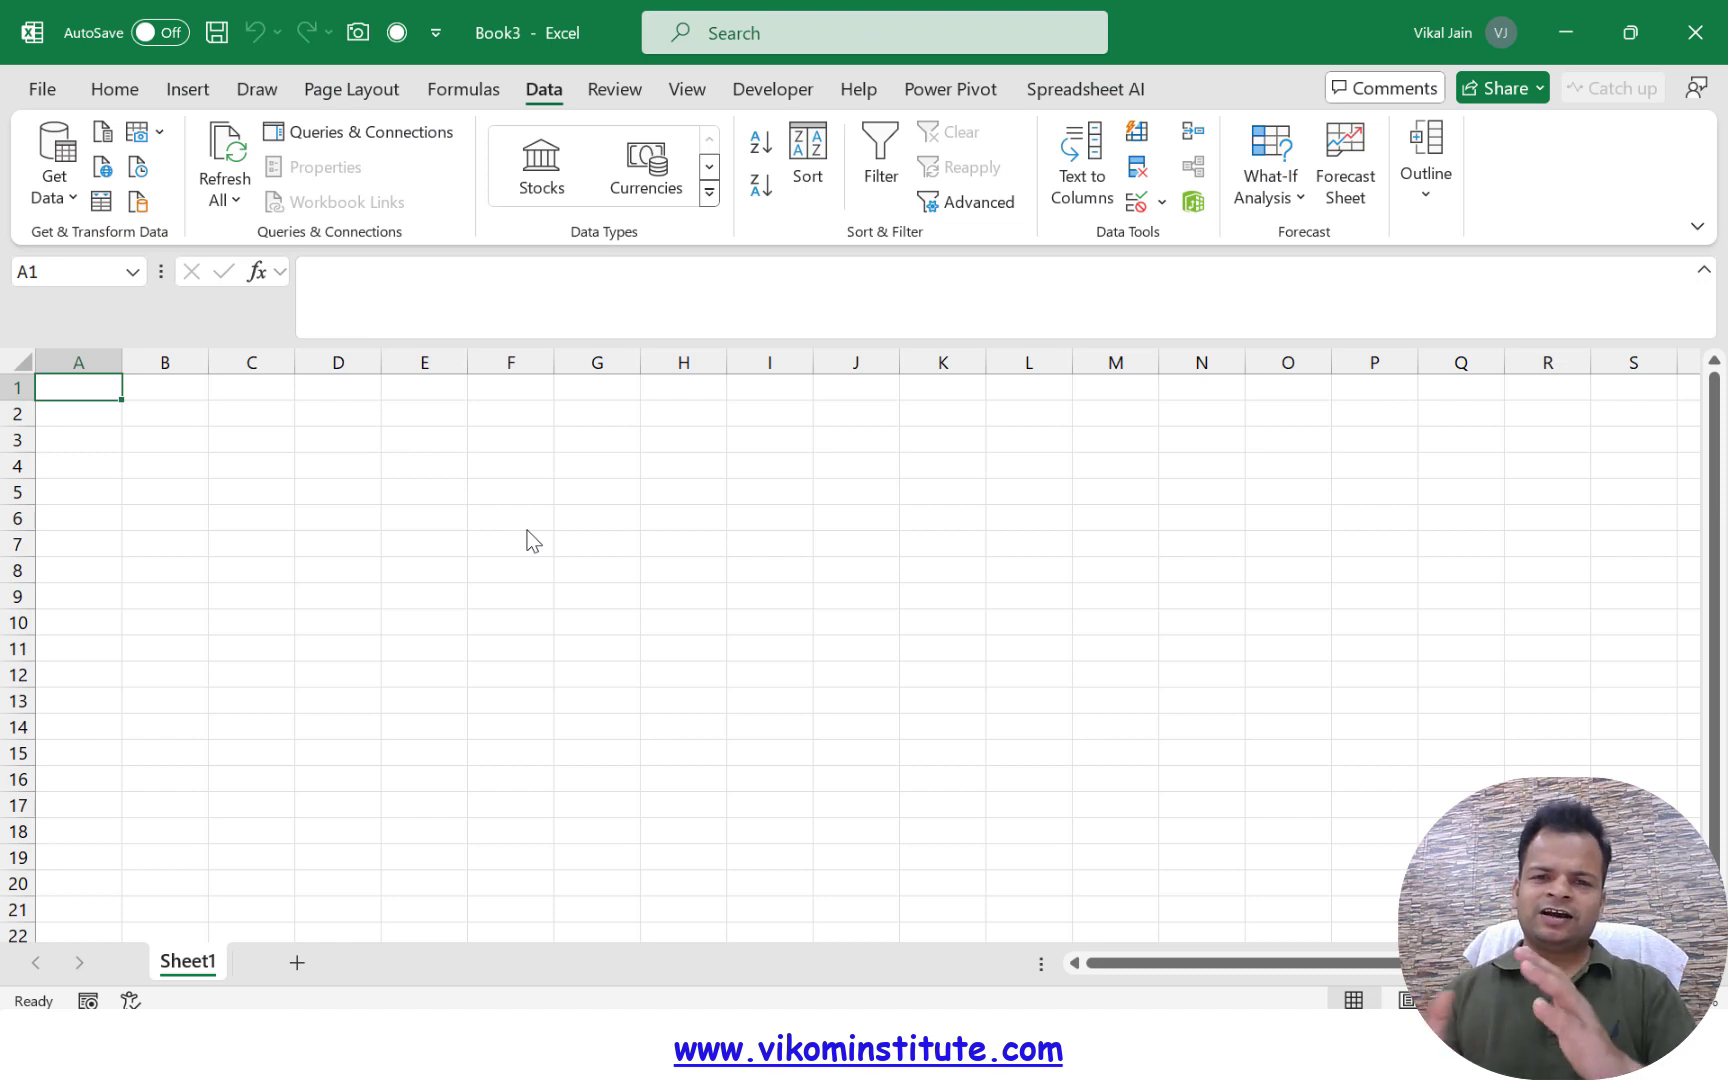